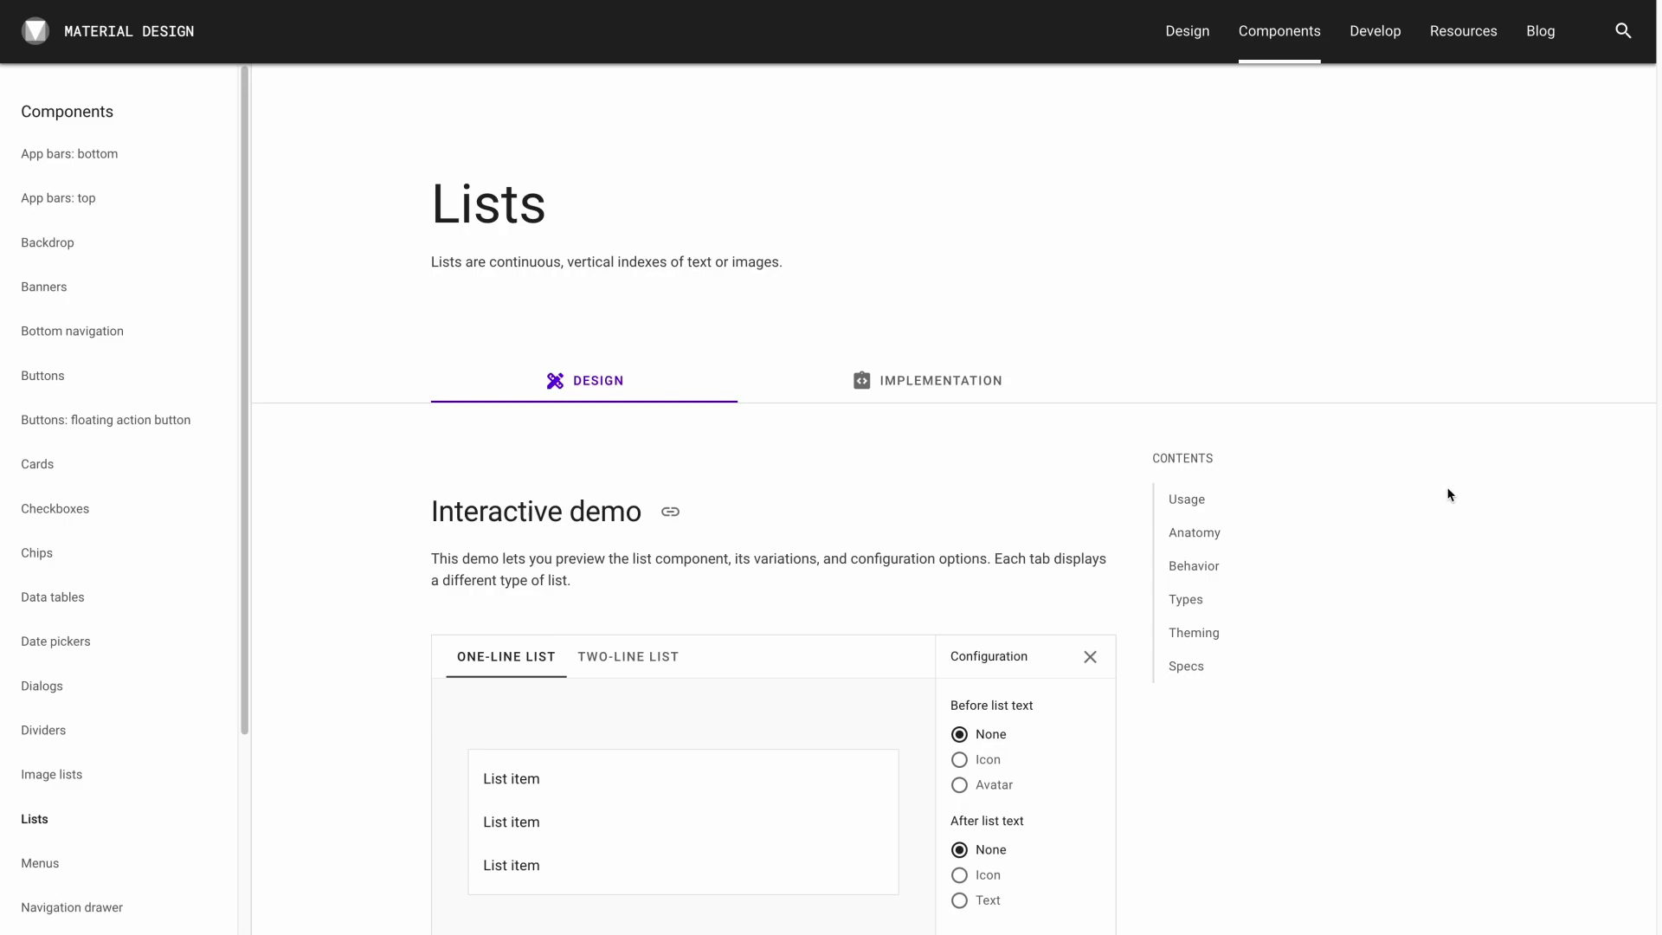
# - Preview the one-line list demo with an icon before the list text, and switch that option back to None
pyautogui.scroll(-3, 1449, 493)
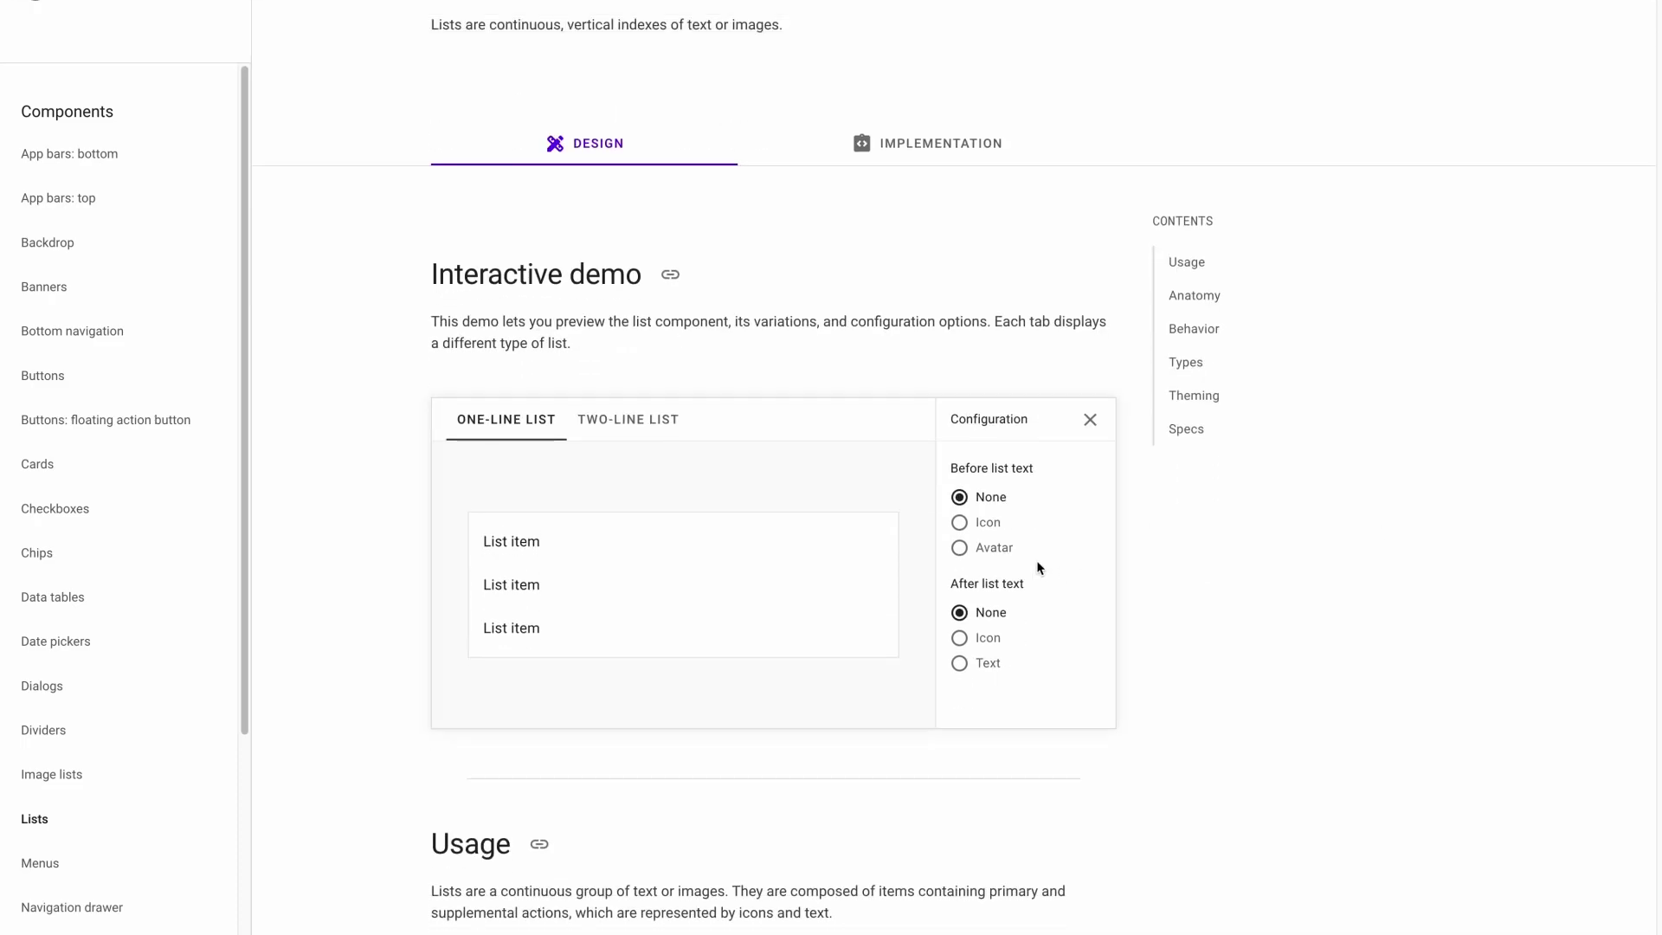
pyautogui.click(974, 534)
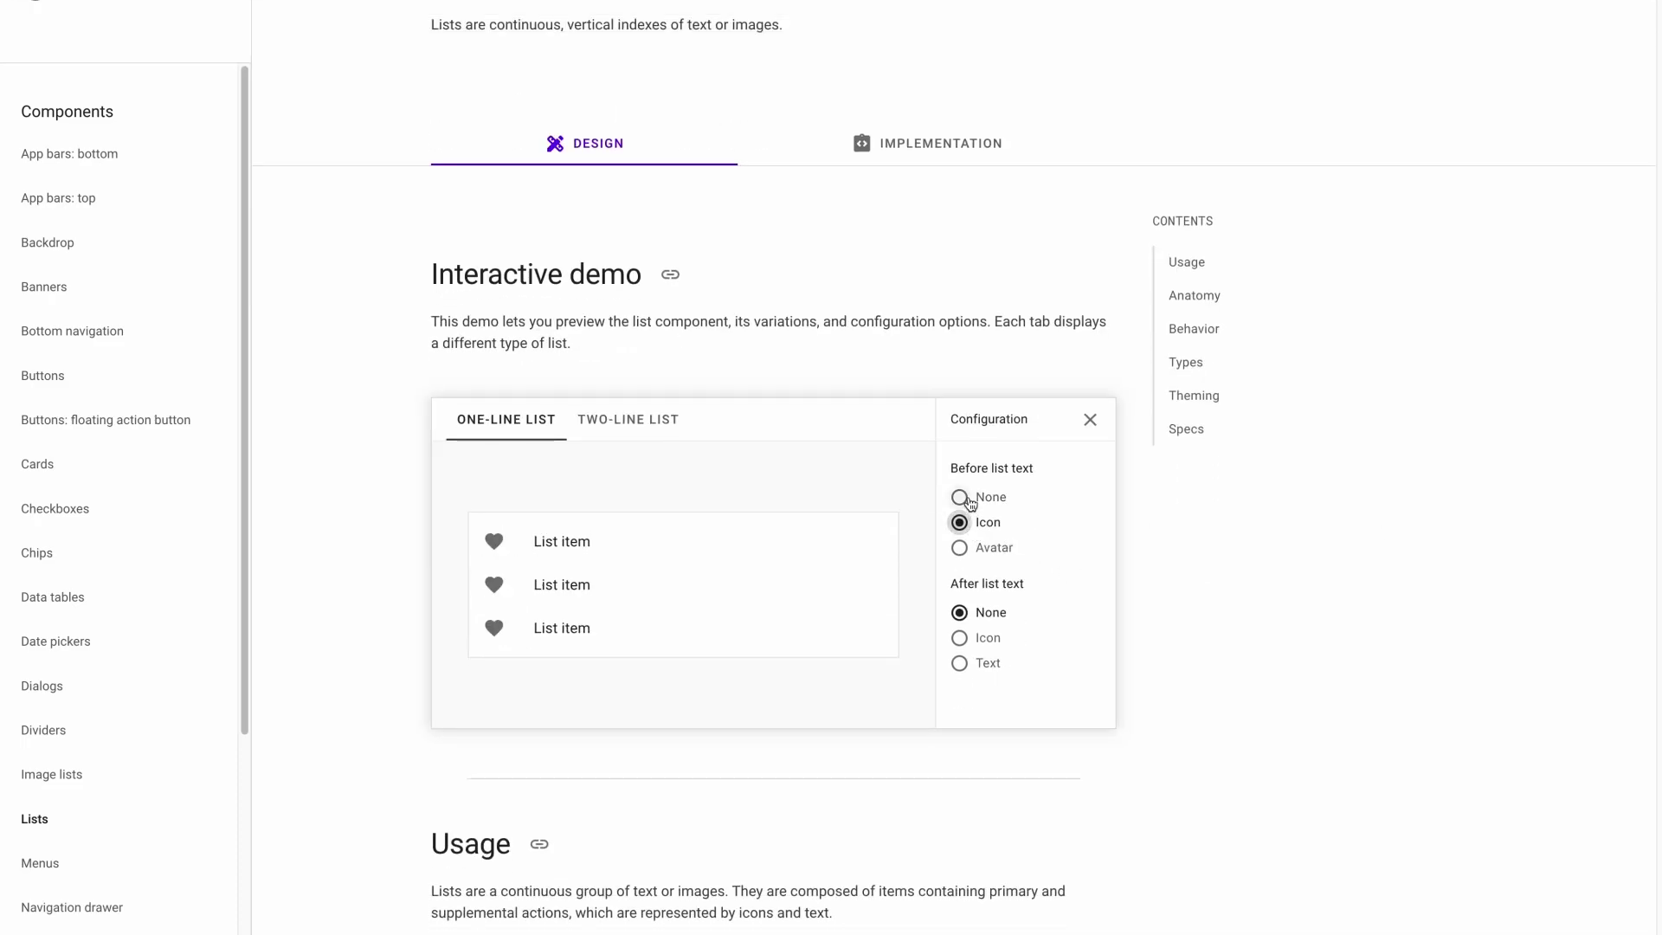
pyautogui.click(959, 497)
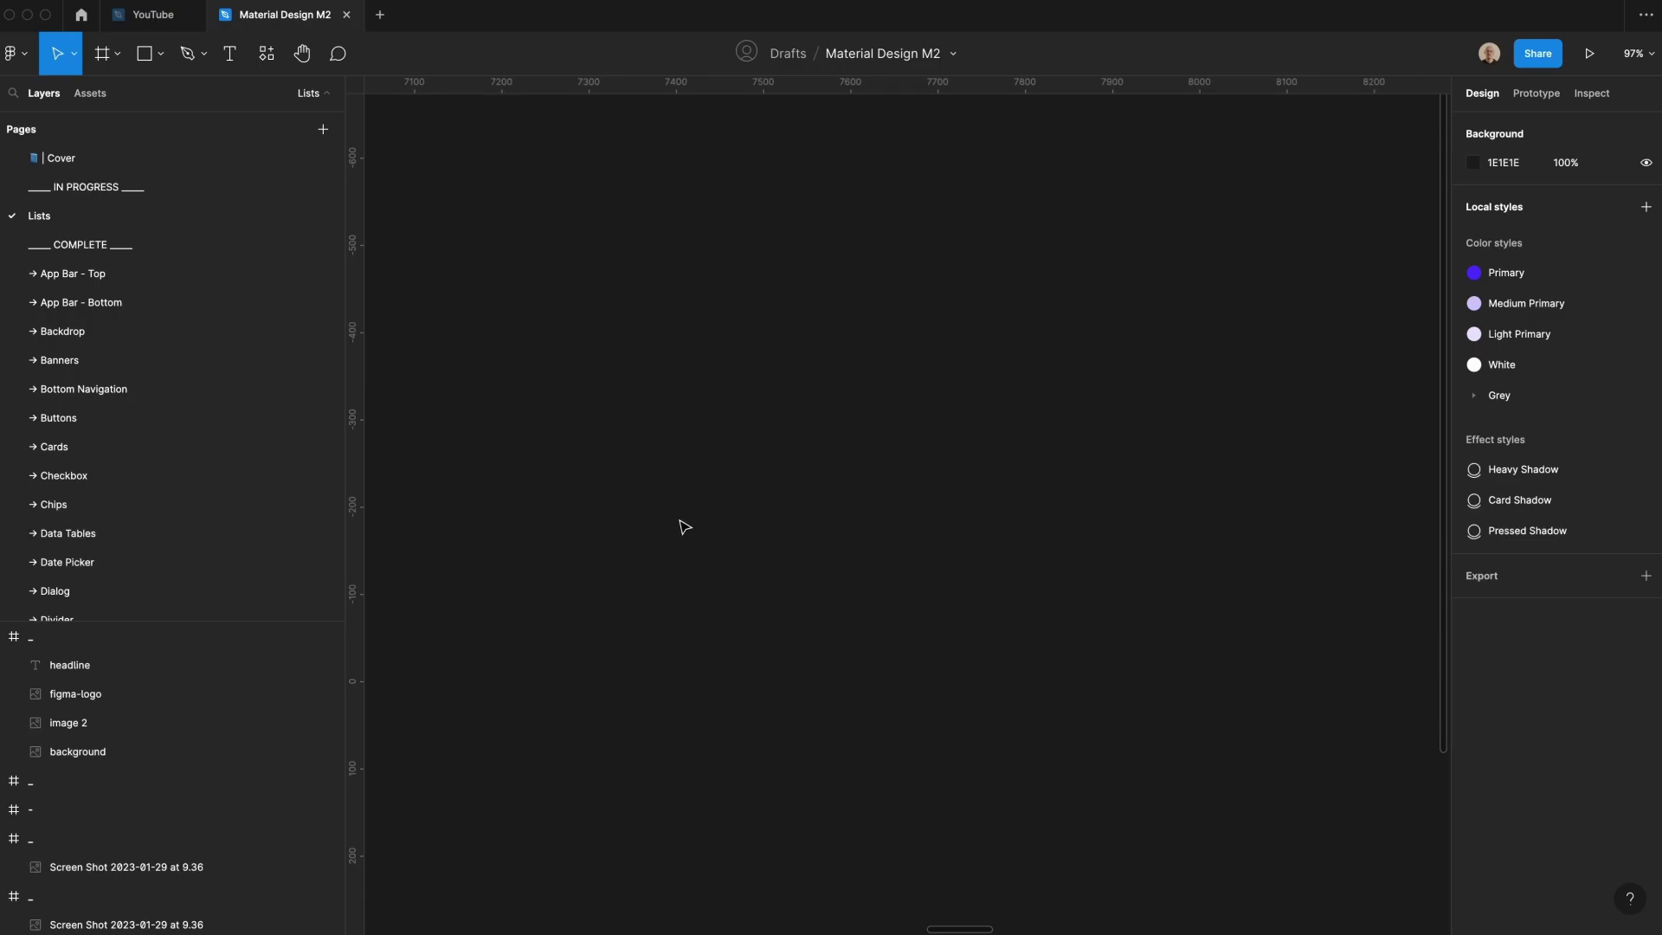
# - Start a text layer on the empty canvas using the SF Pro font in Regular weight
pyautogui.press('t')
pyautogui.click(673, 420)
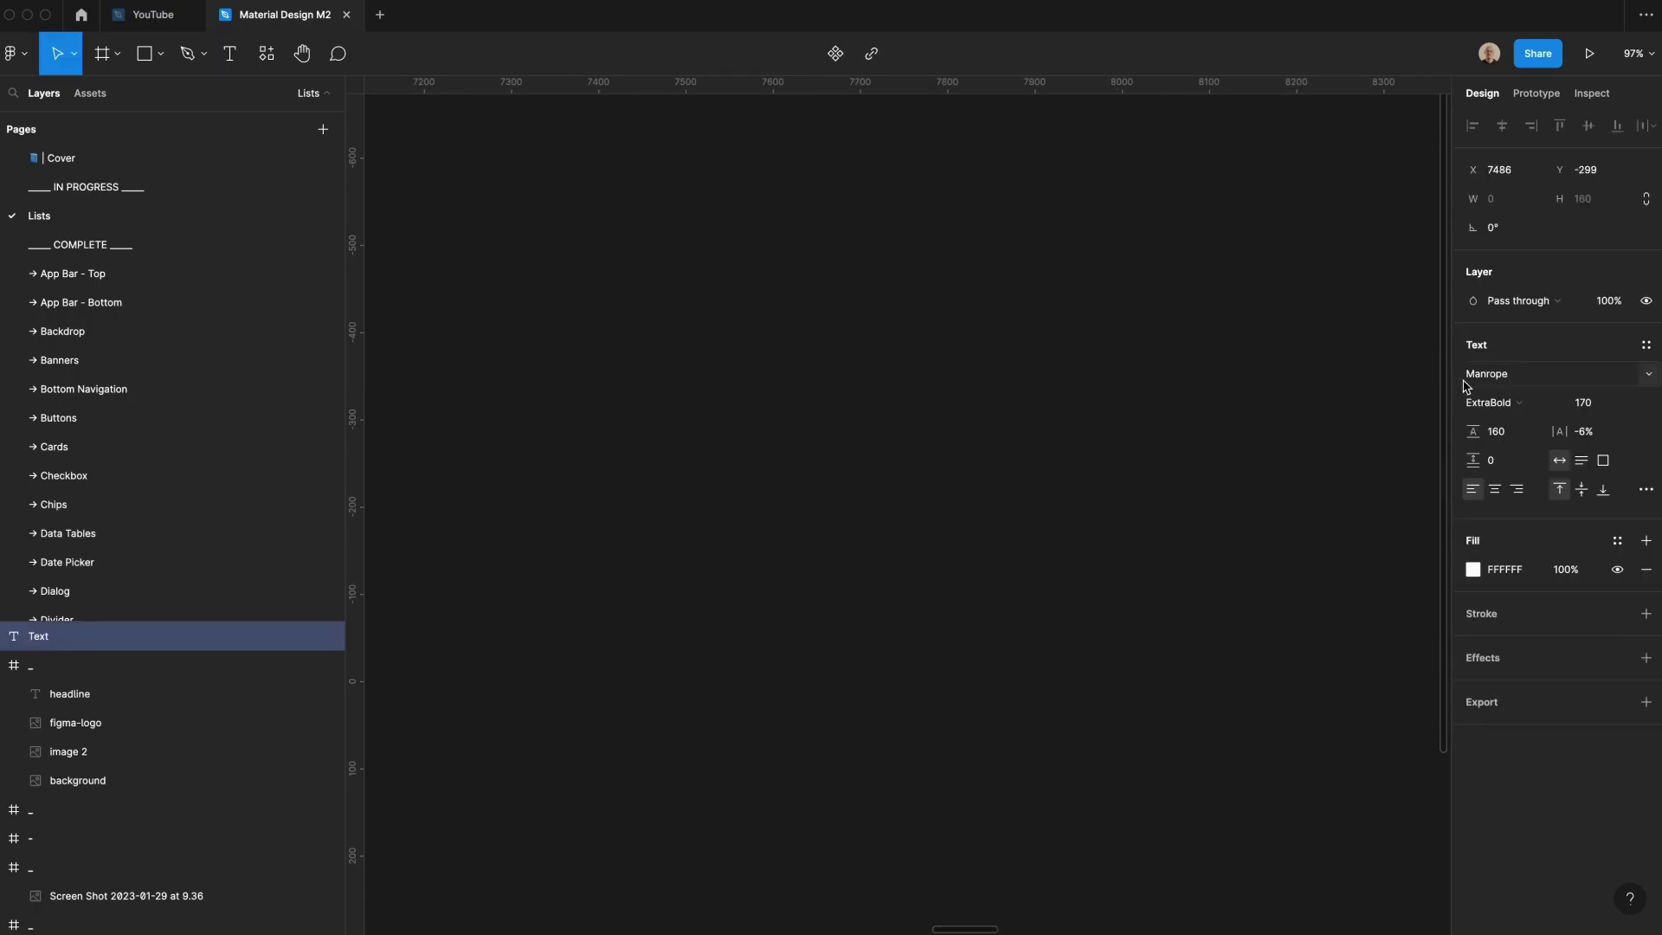
pyautogui.click(1485, 376)
pyautogui.write('sf pro')
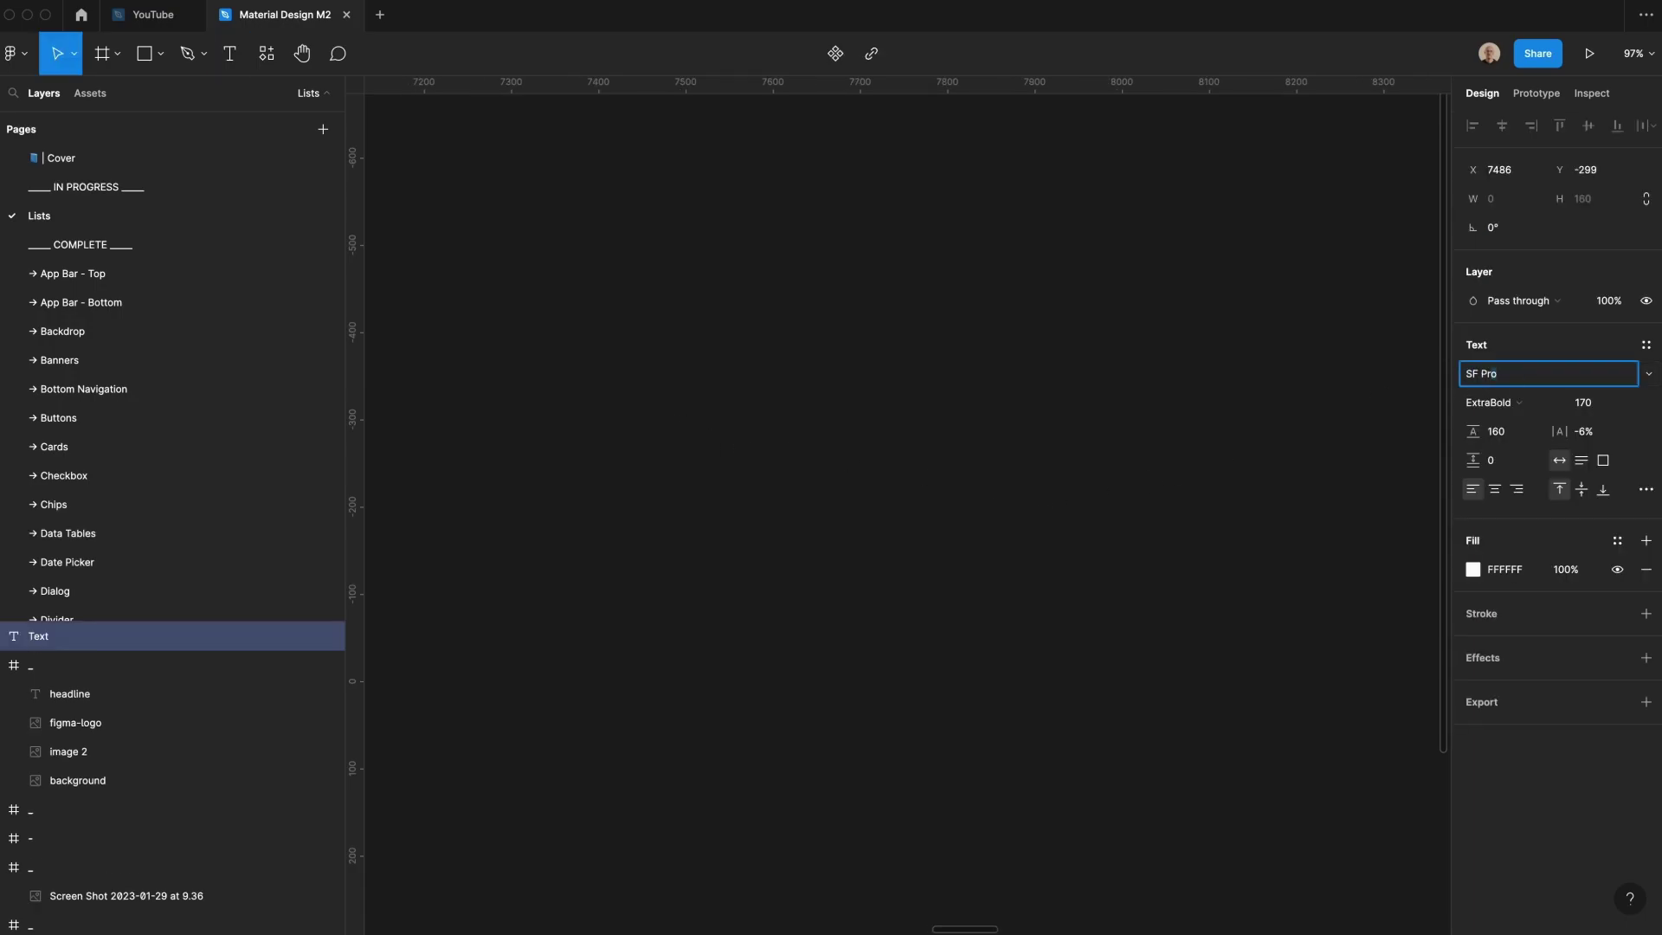
pyautogui.press('Return')
pyautogui.click(1502, 401)
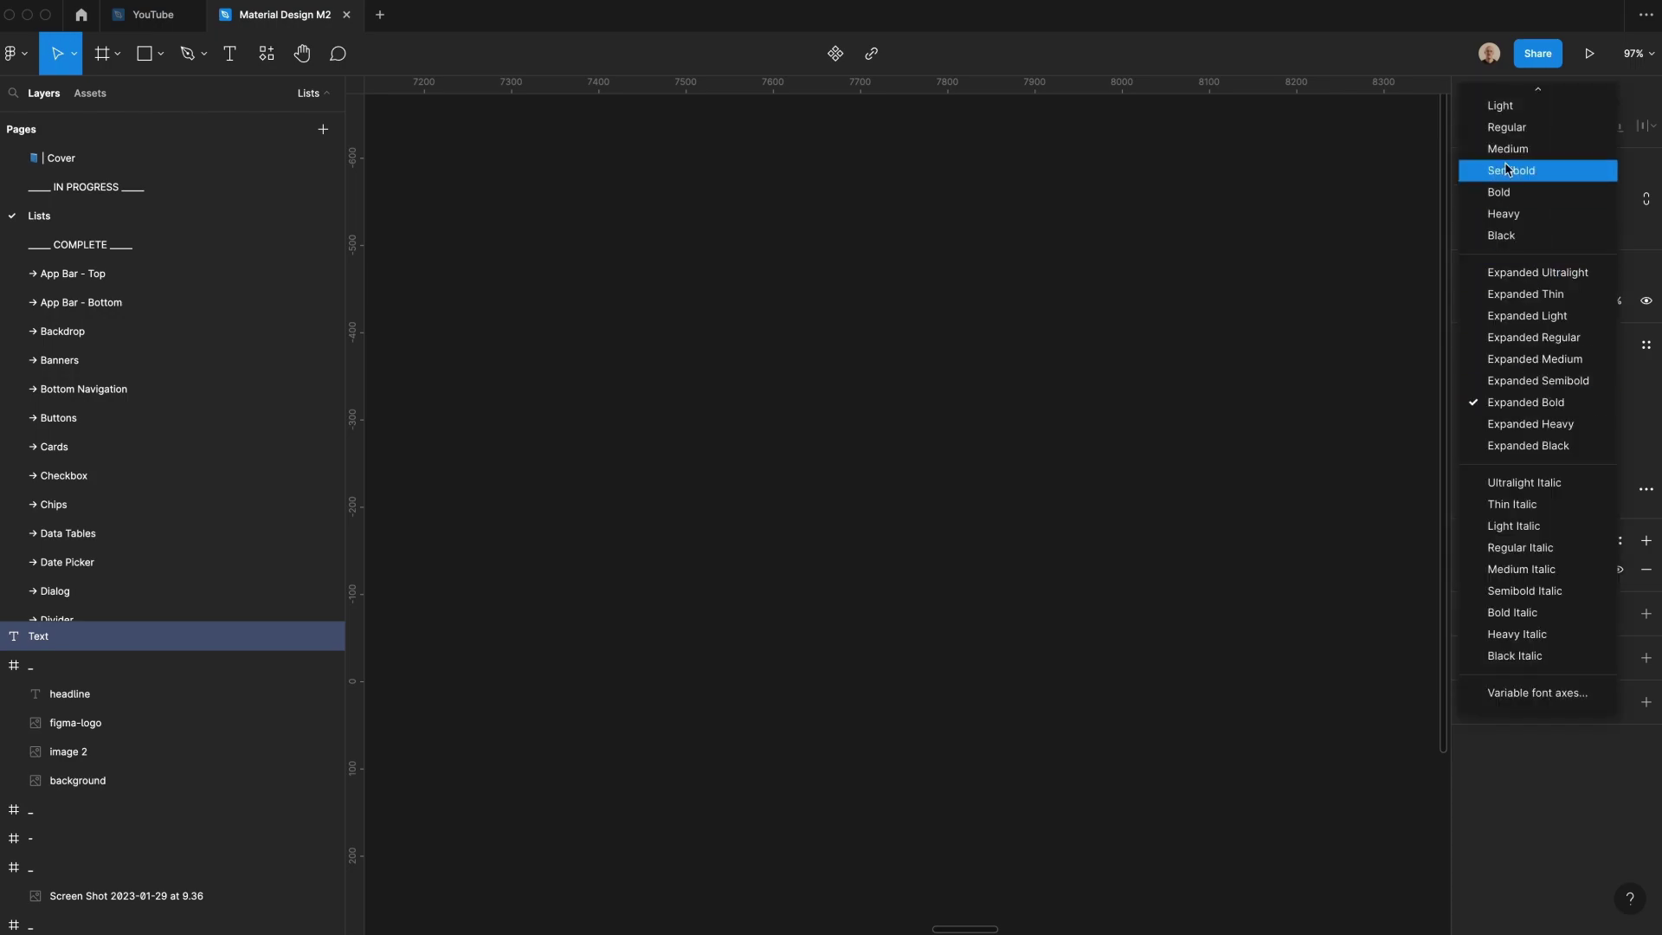
pyautogui.click(1526, 122)
# - Set the text size to 15 and line height to 20, and enter "List item" as the text
pyautogui.click(1586, 410)
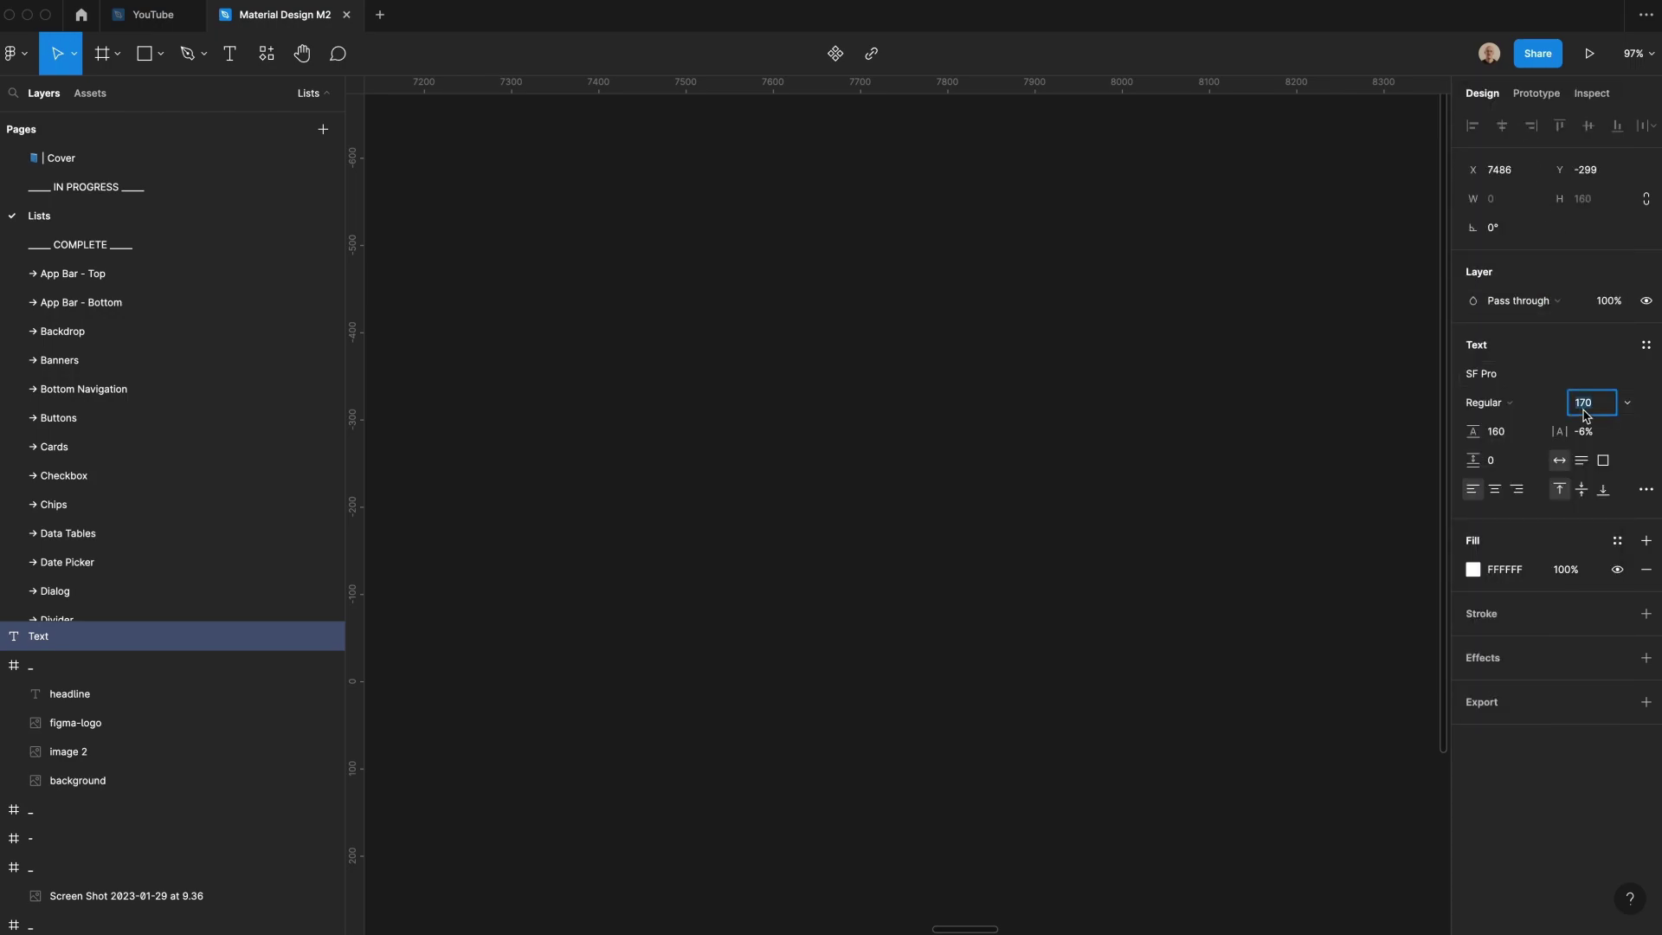
pyautogui.write('15')
pyautogui.press('Tab')
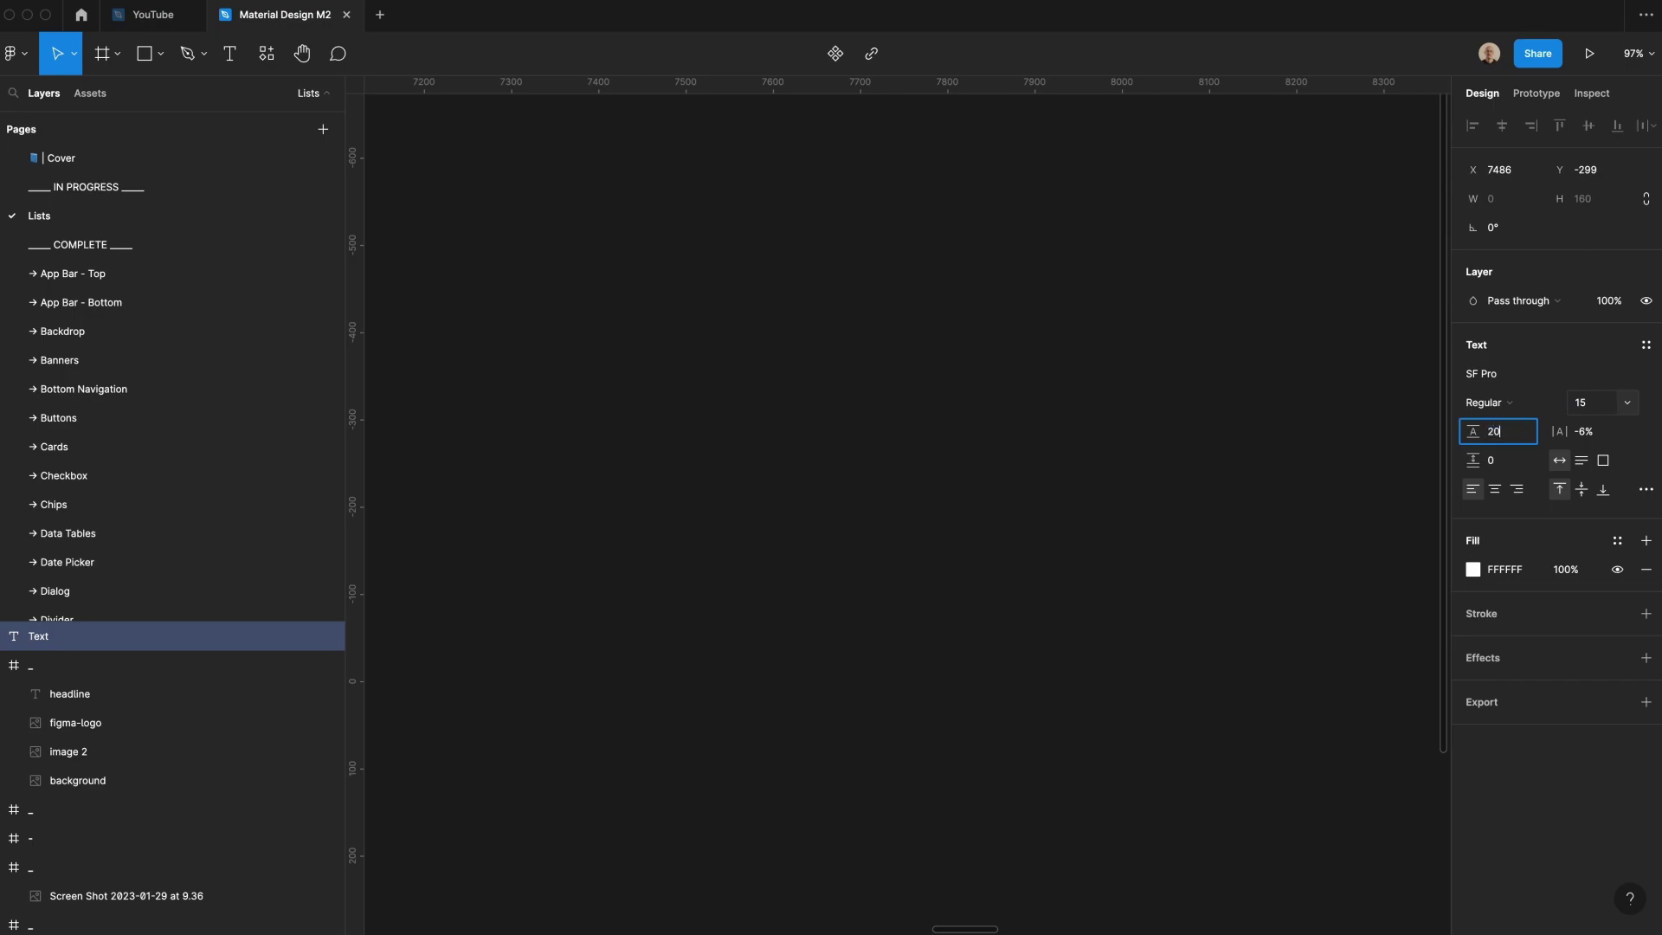
pyautogui.press('Tab')
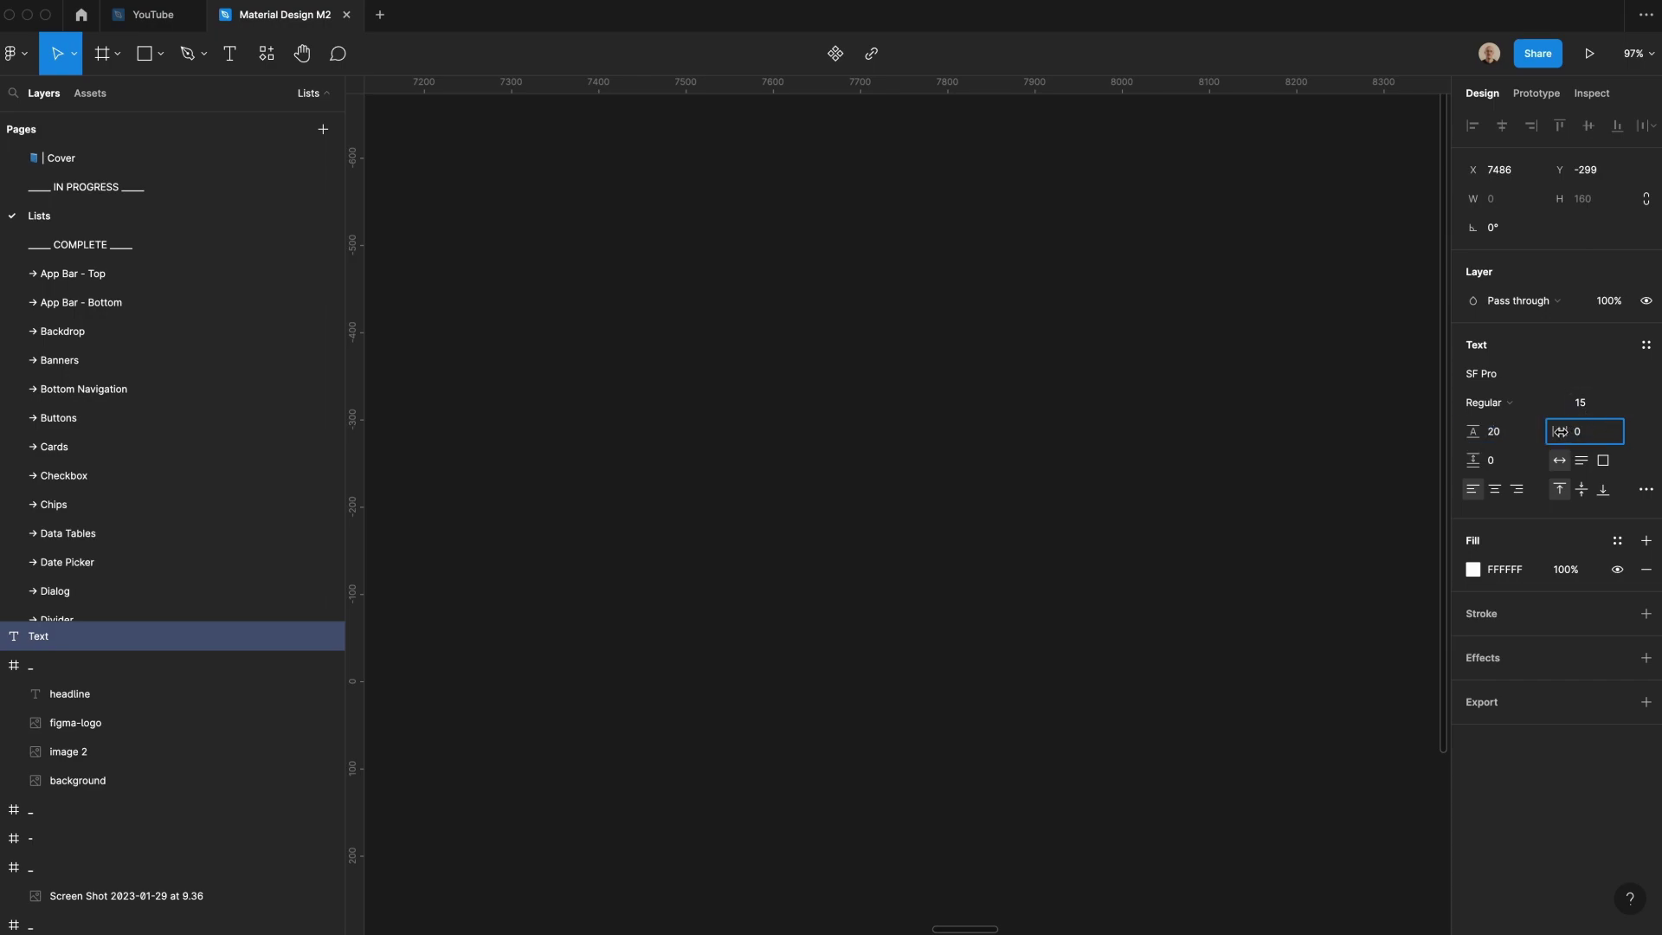
pyautogui.press('Escape')
pyautogui.write('List item')
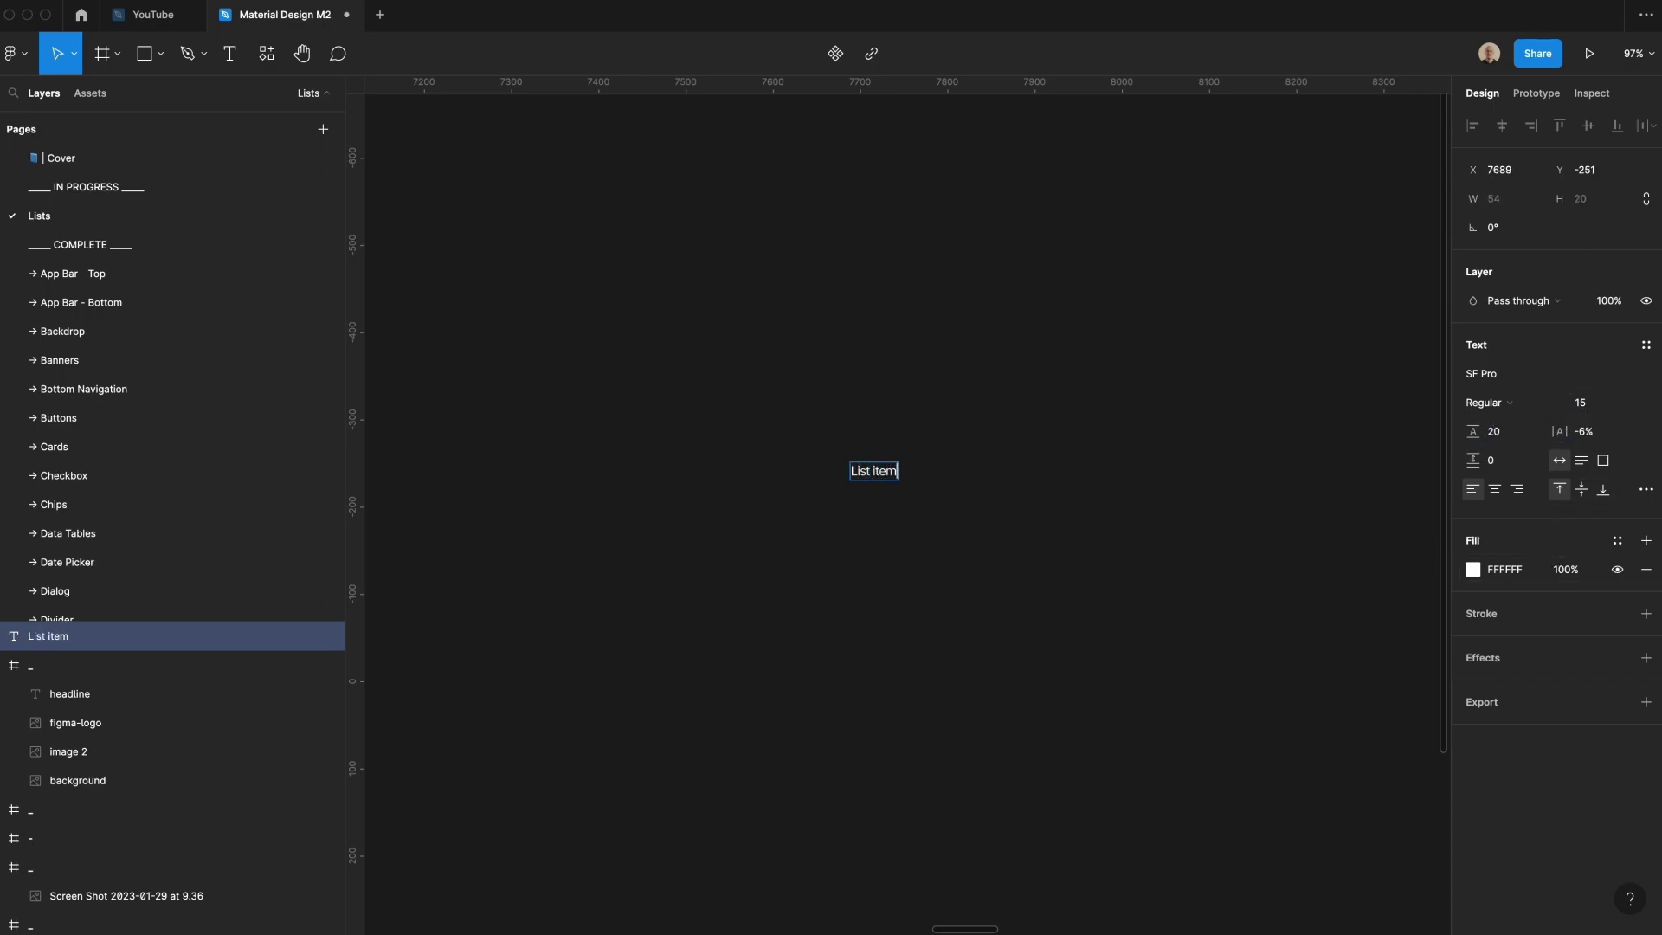
pyautogui.press('Escape')
# - Set the List item text's letter spacing to 0%
pyautogui.click(1598, 437)
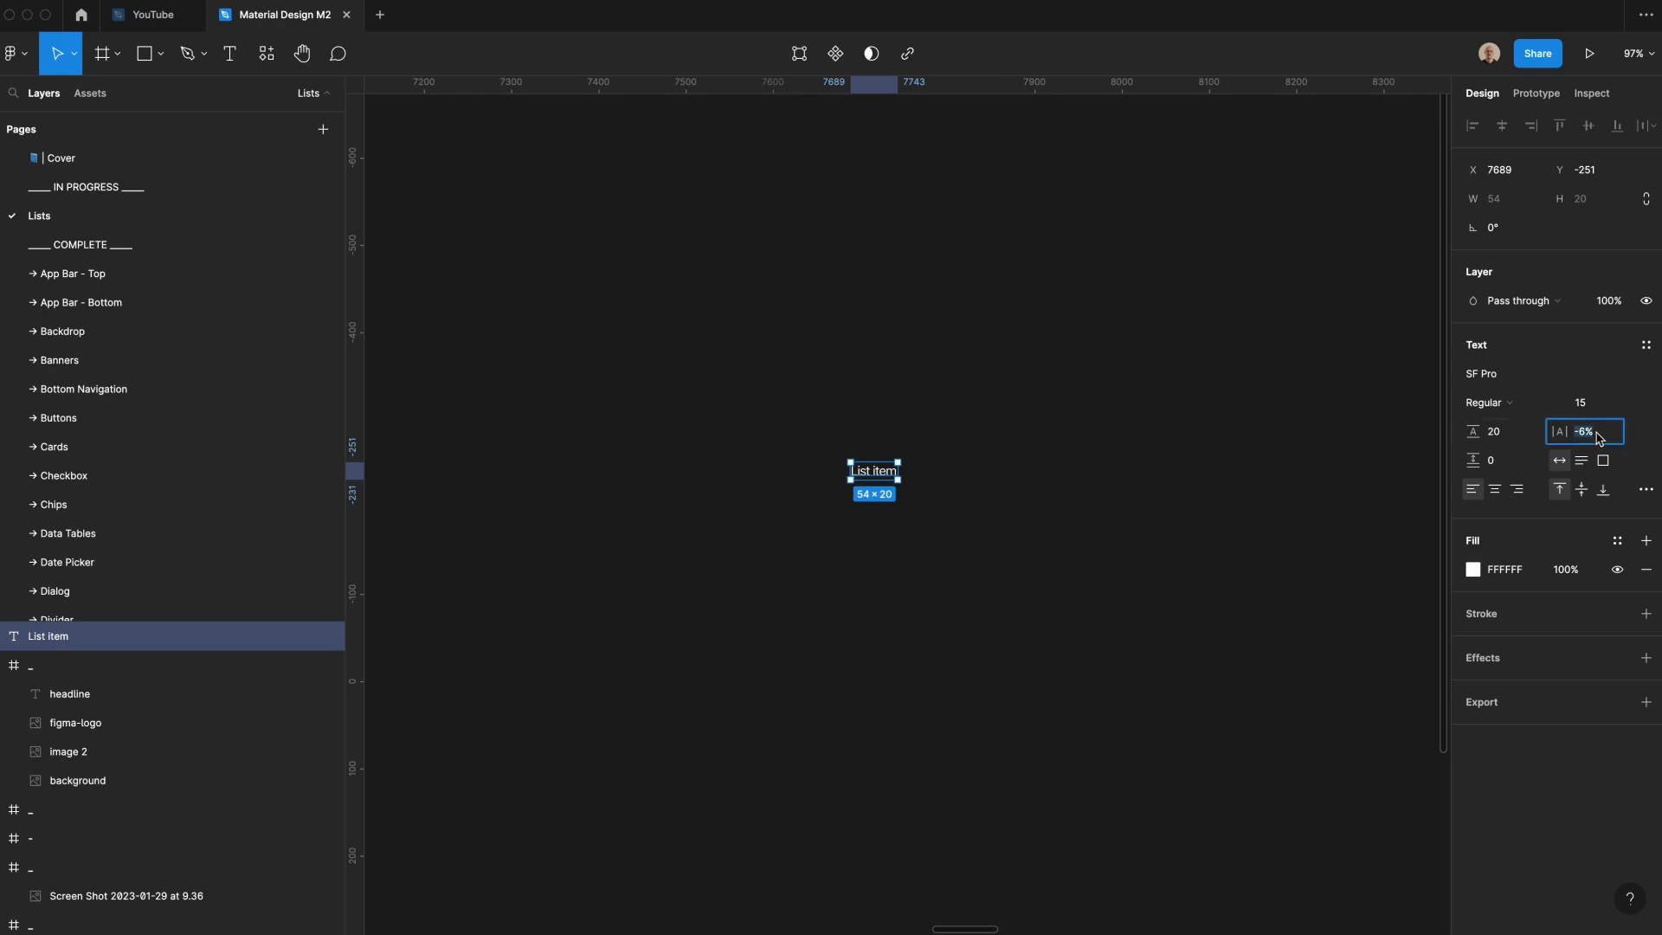
pyautogui.write('0')
pyautogui.press('Return')
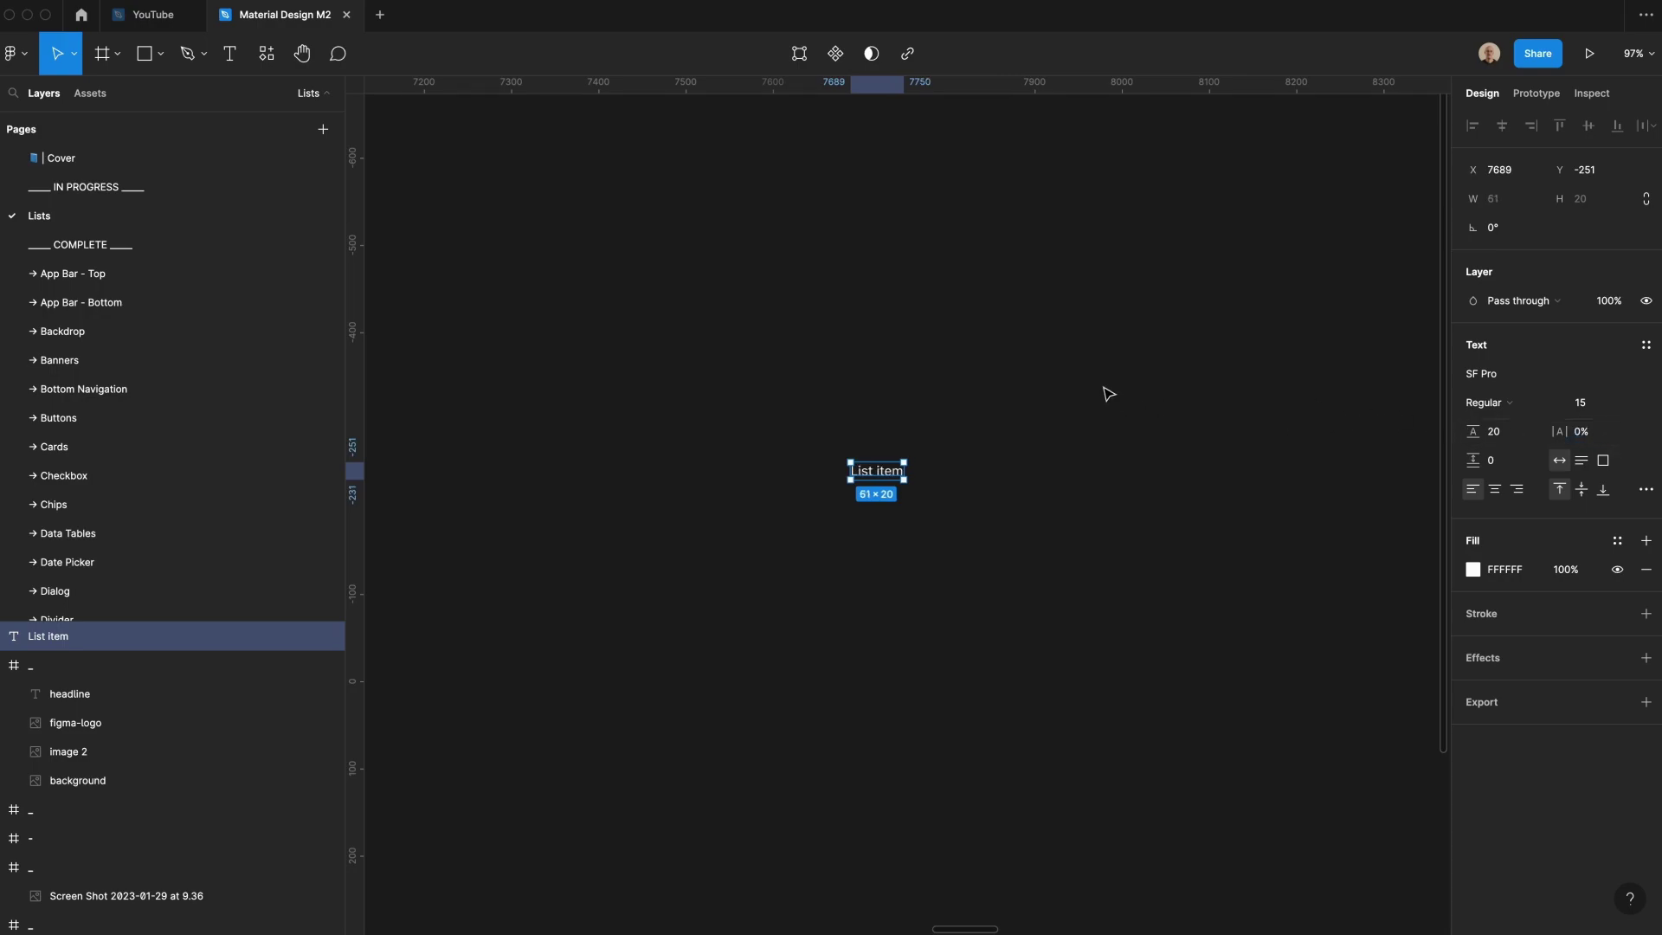
# - Wrap the List item text in an auto layout frame with a Grey/000 fill and Grey/900 text
pyautogui.hscroll(2, 865, 455)
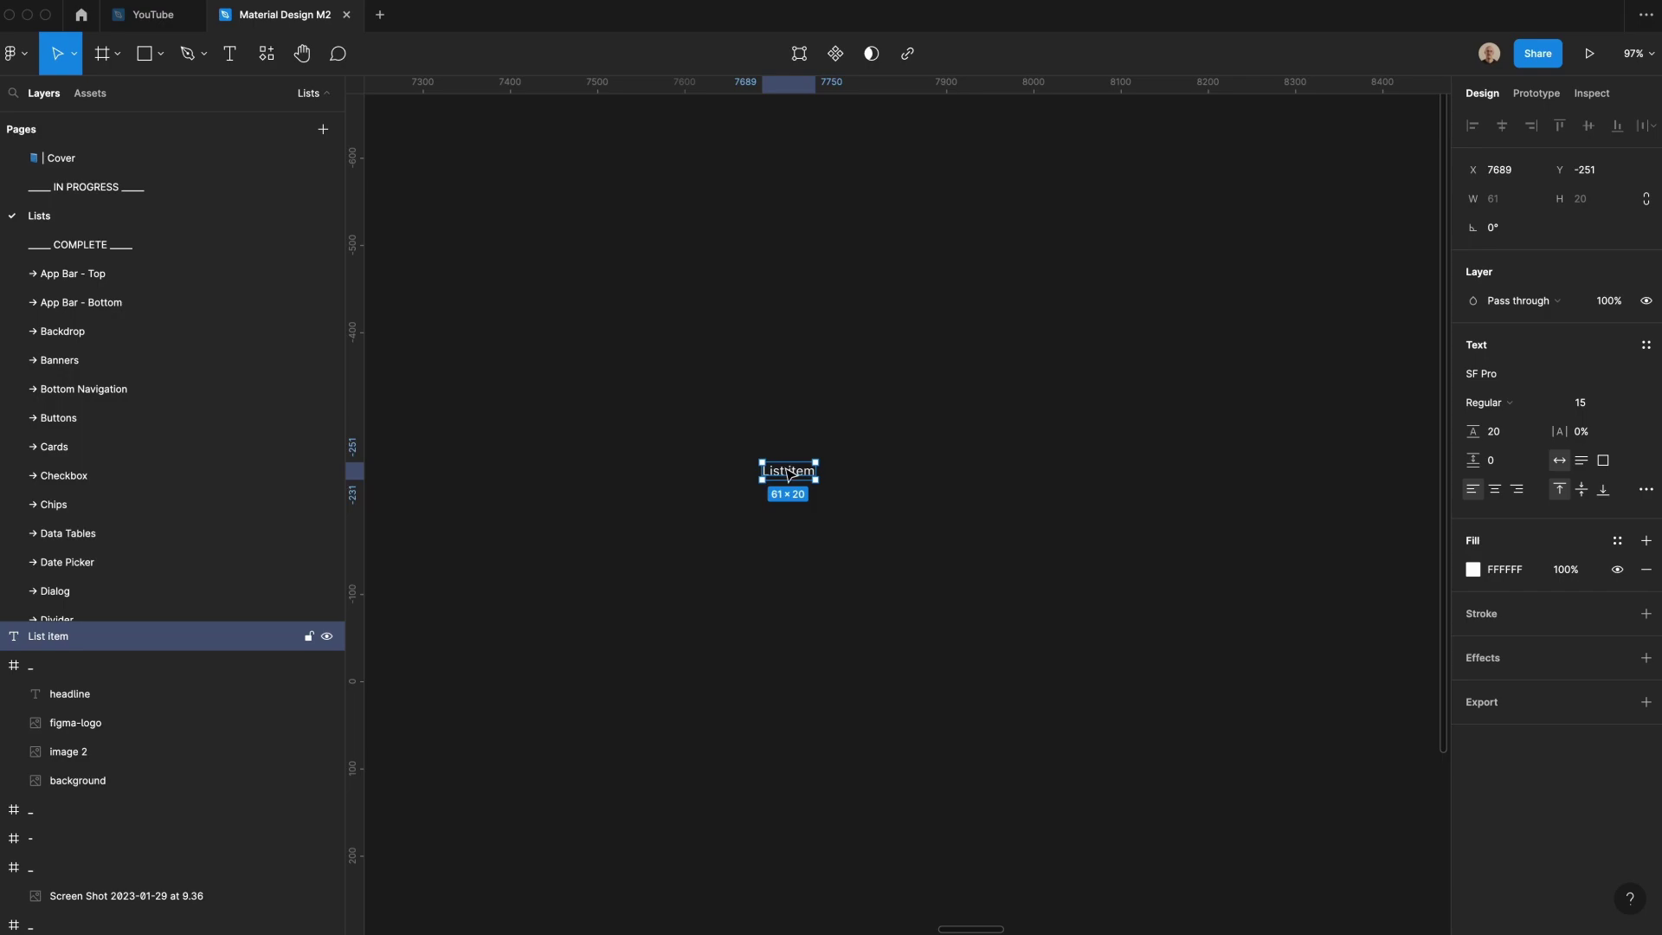
pyautogui.hotkey('shift', 'a')
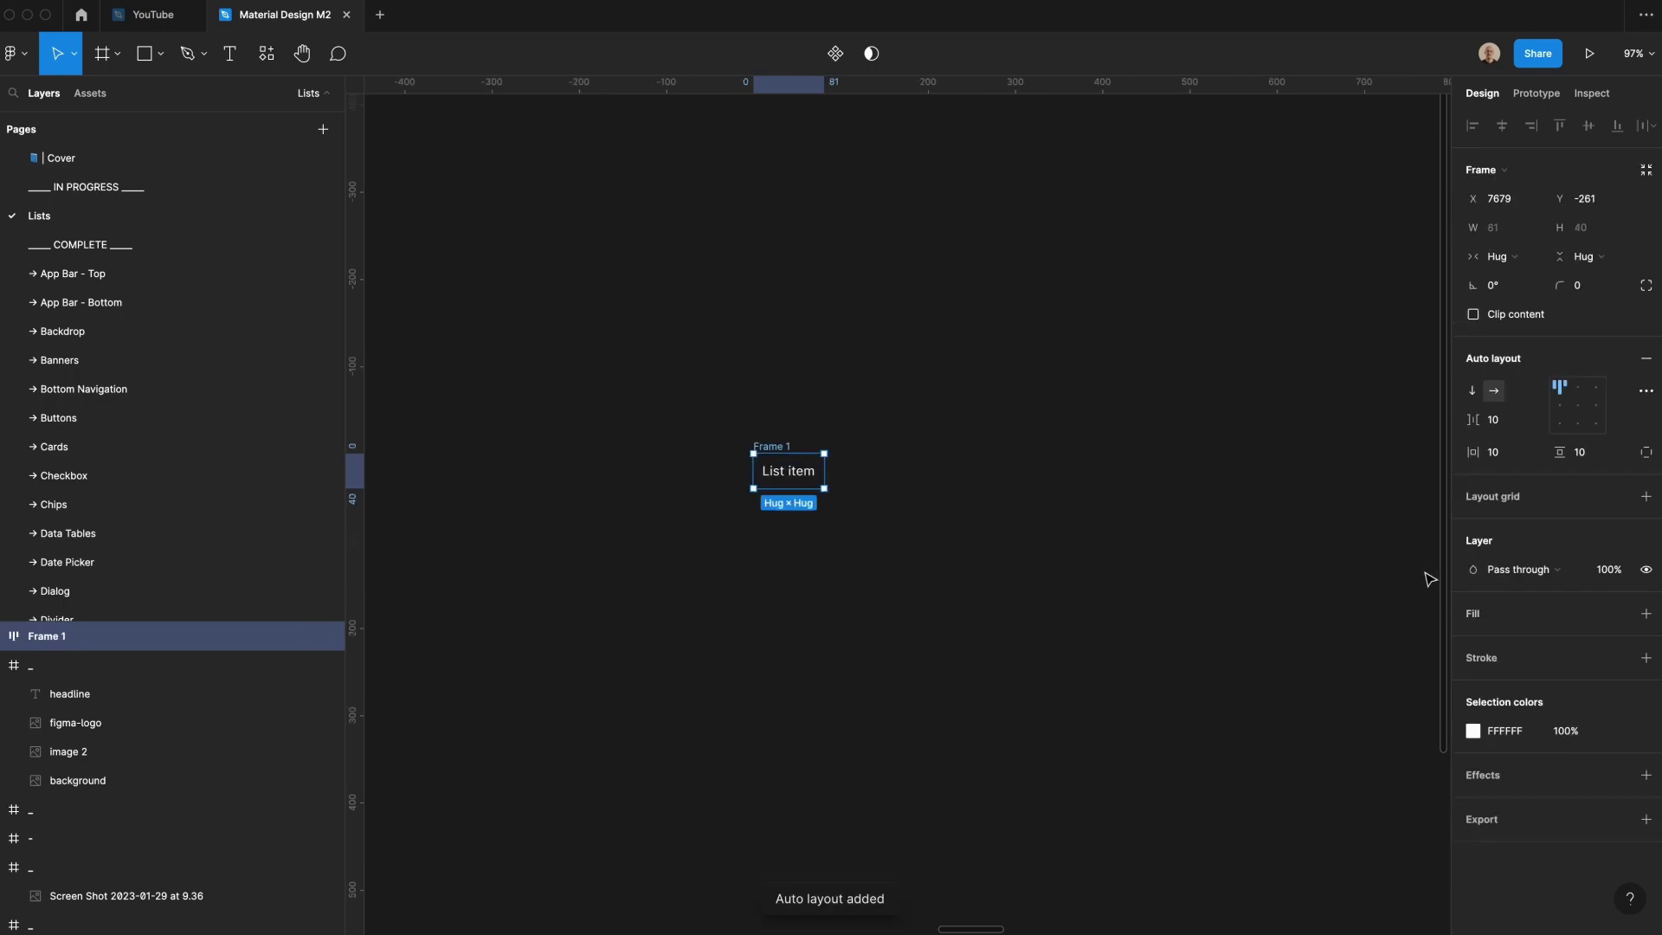
pyautogui.click(1618, 613)
pyautogui.scroll(-4, 1512, 822)
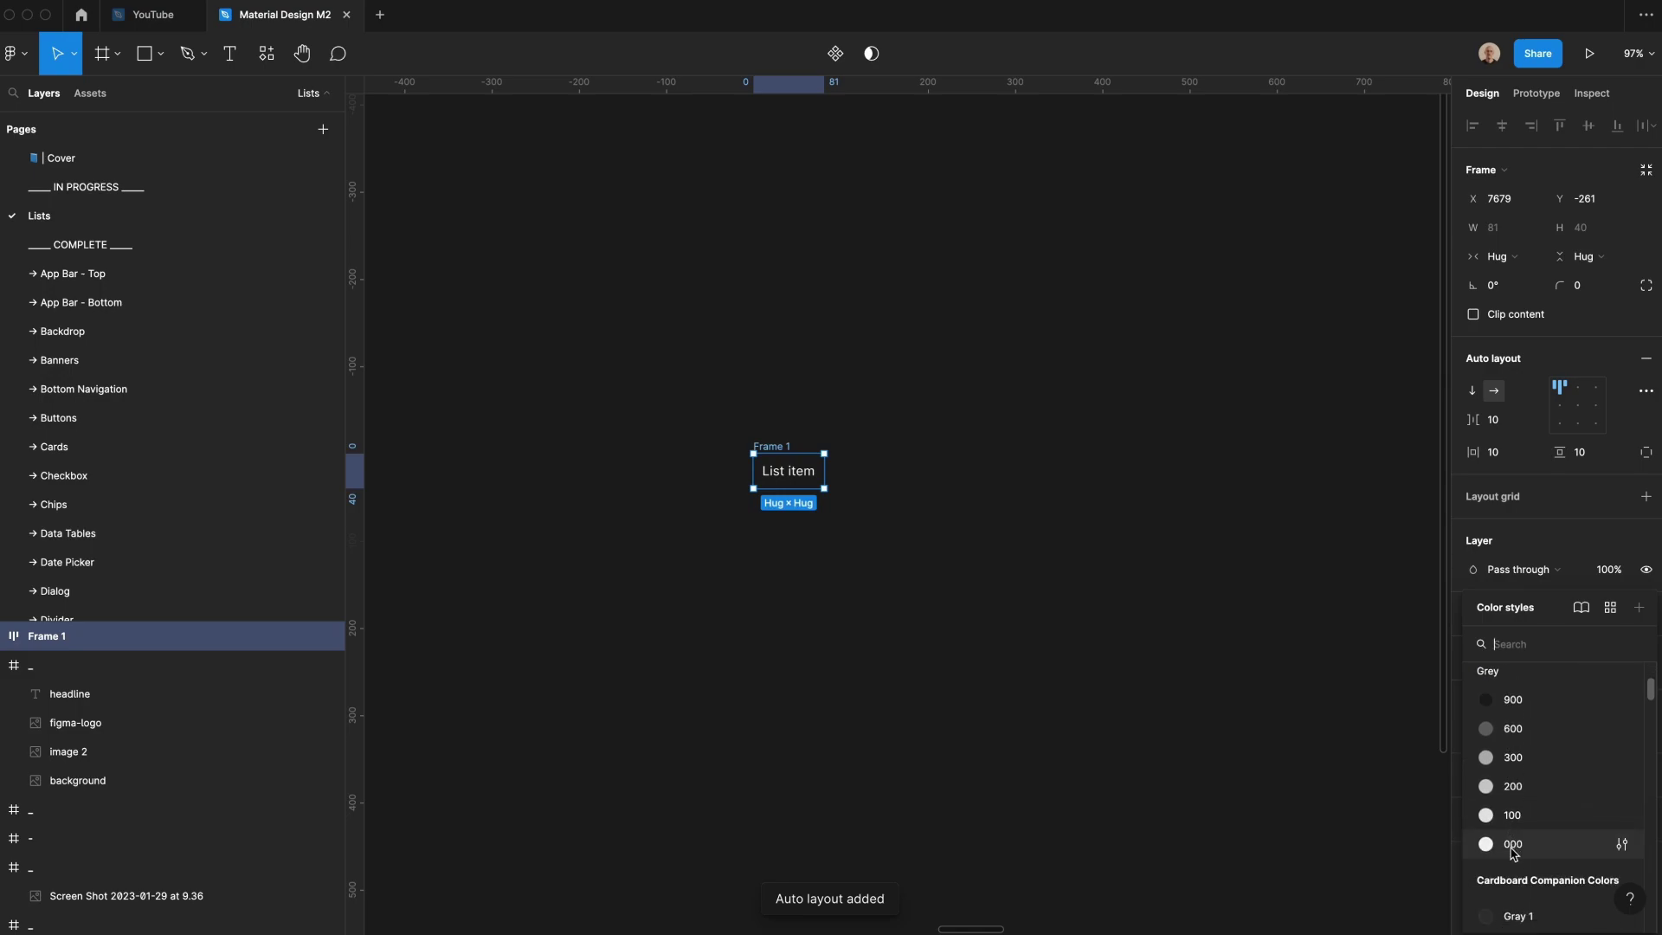
pyautogui.click(1512, 844)
pyautogui.click(1644, 759)
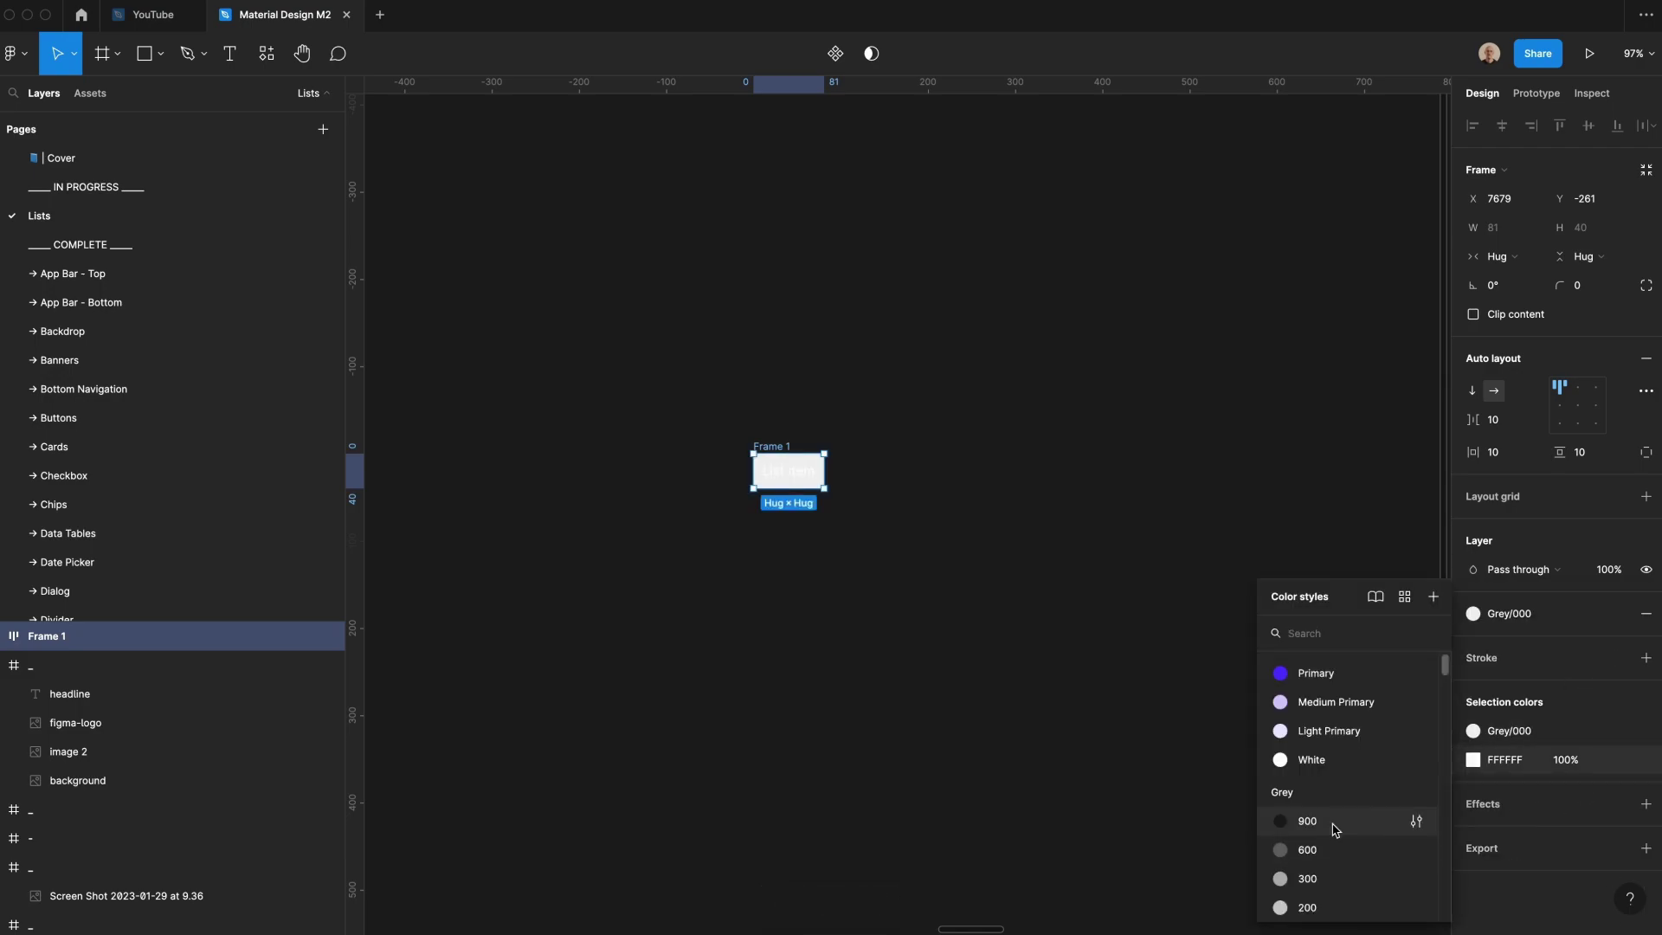
pyautogui.click(1333, 829)
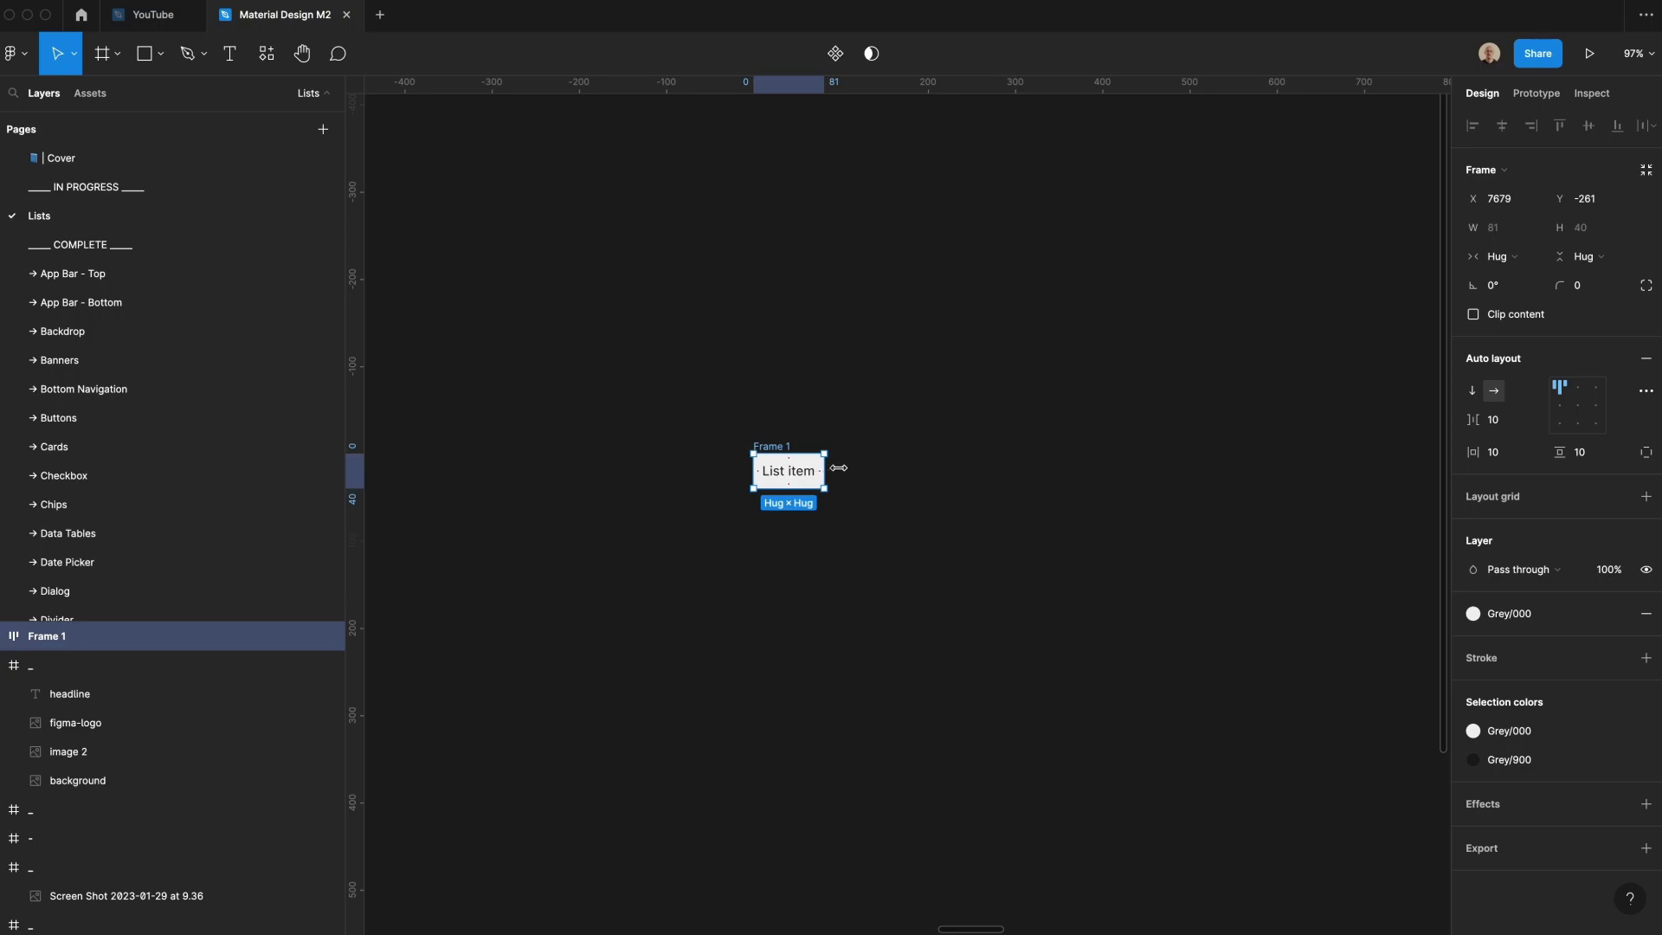
# - Give the List item frame a fixed width of 320
pyautogui.moveTo(838, 468); pyautogui.dragTo(888, 468)
pyautogui.click(1506, 227)
pyautogui.write('32')
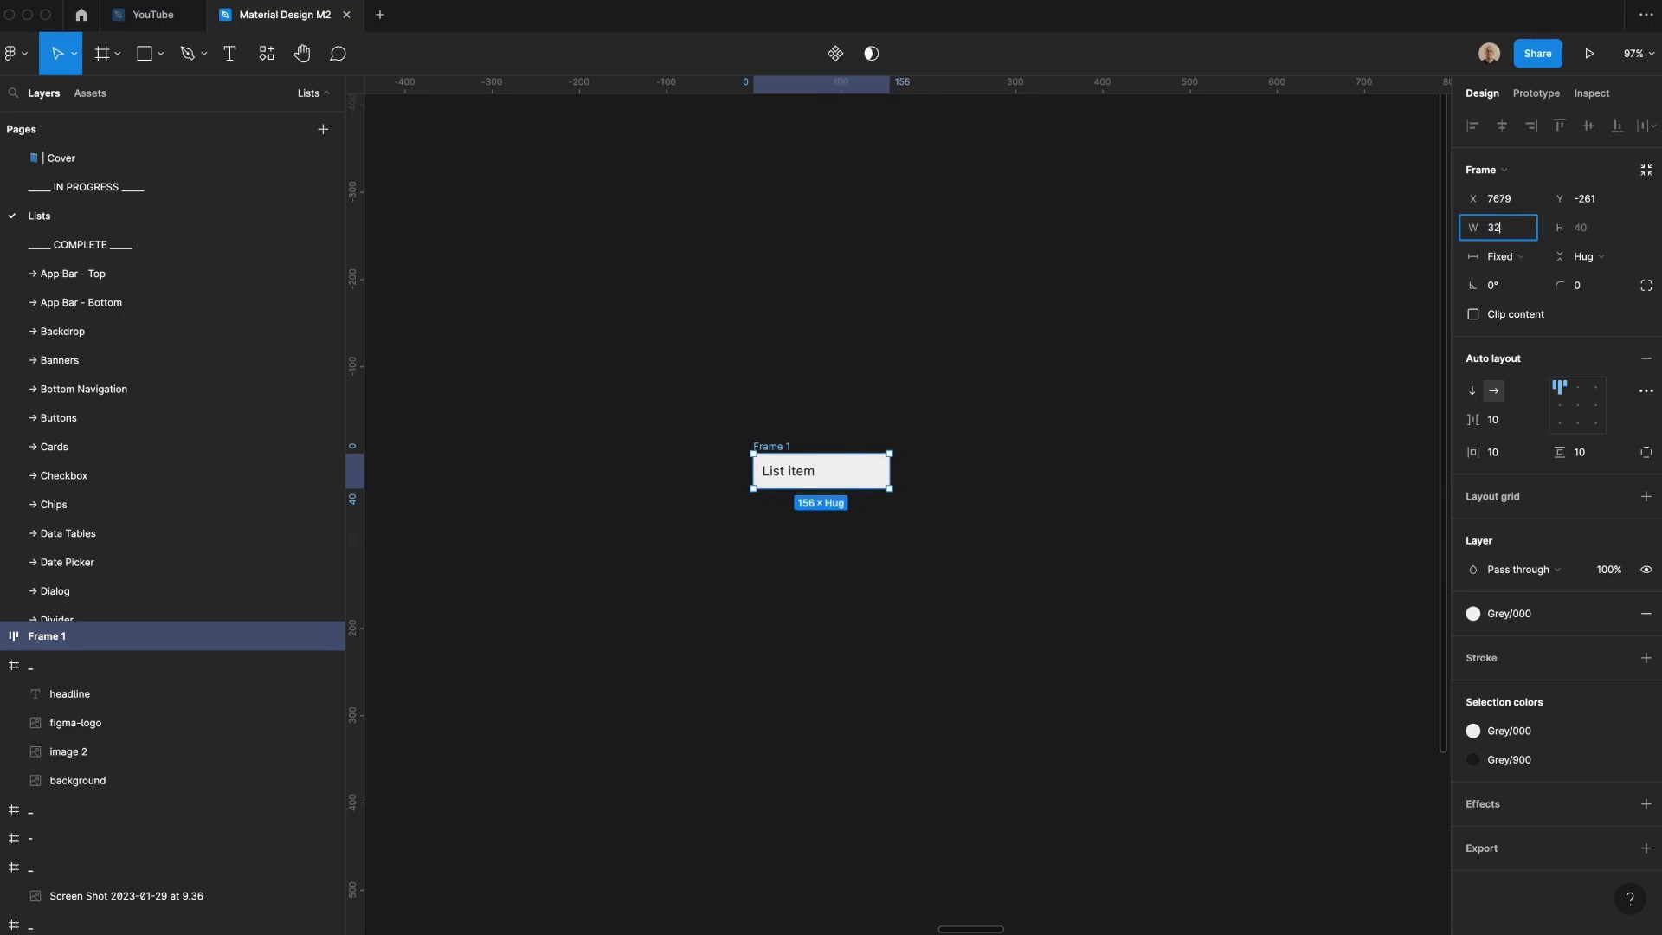
pyautogui.write('0')
pyautogui.press('Return')
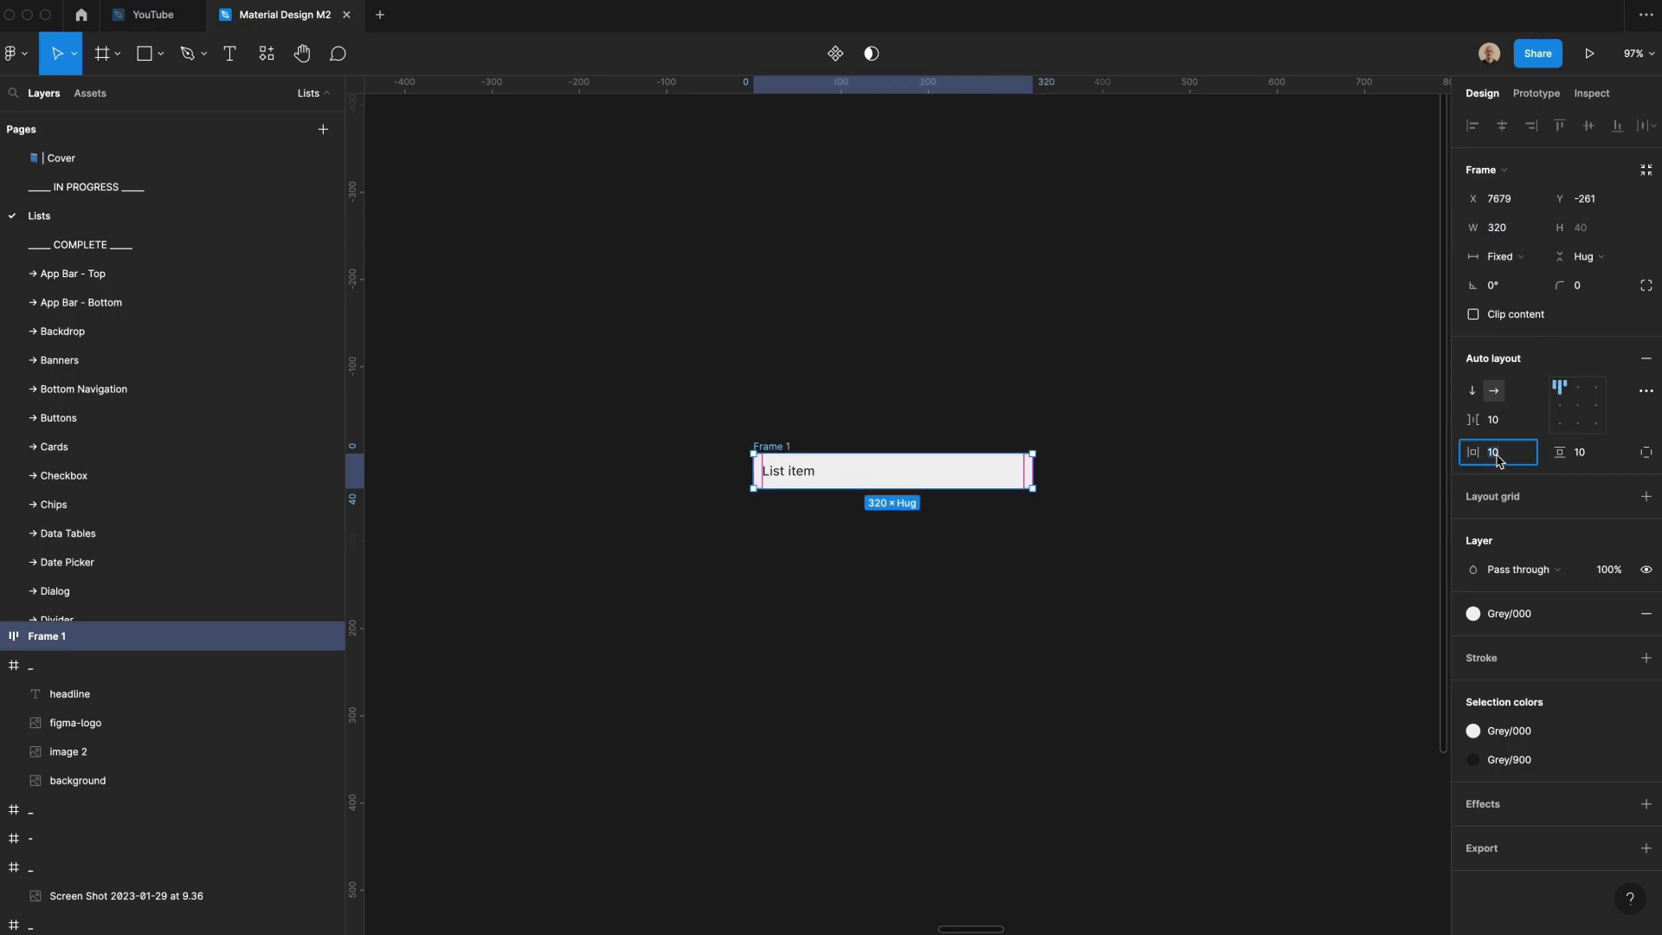
# - Set the frame's horizontal padding to 16 and vertical padding to 12
pyautogui.press('Tab')
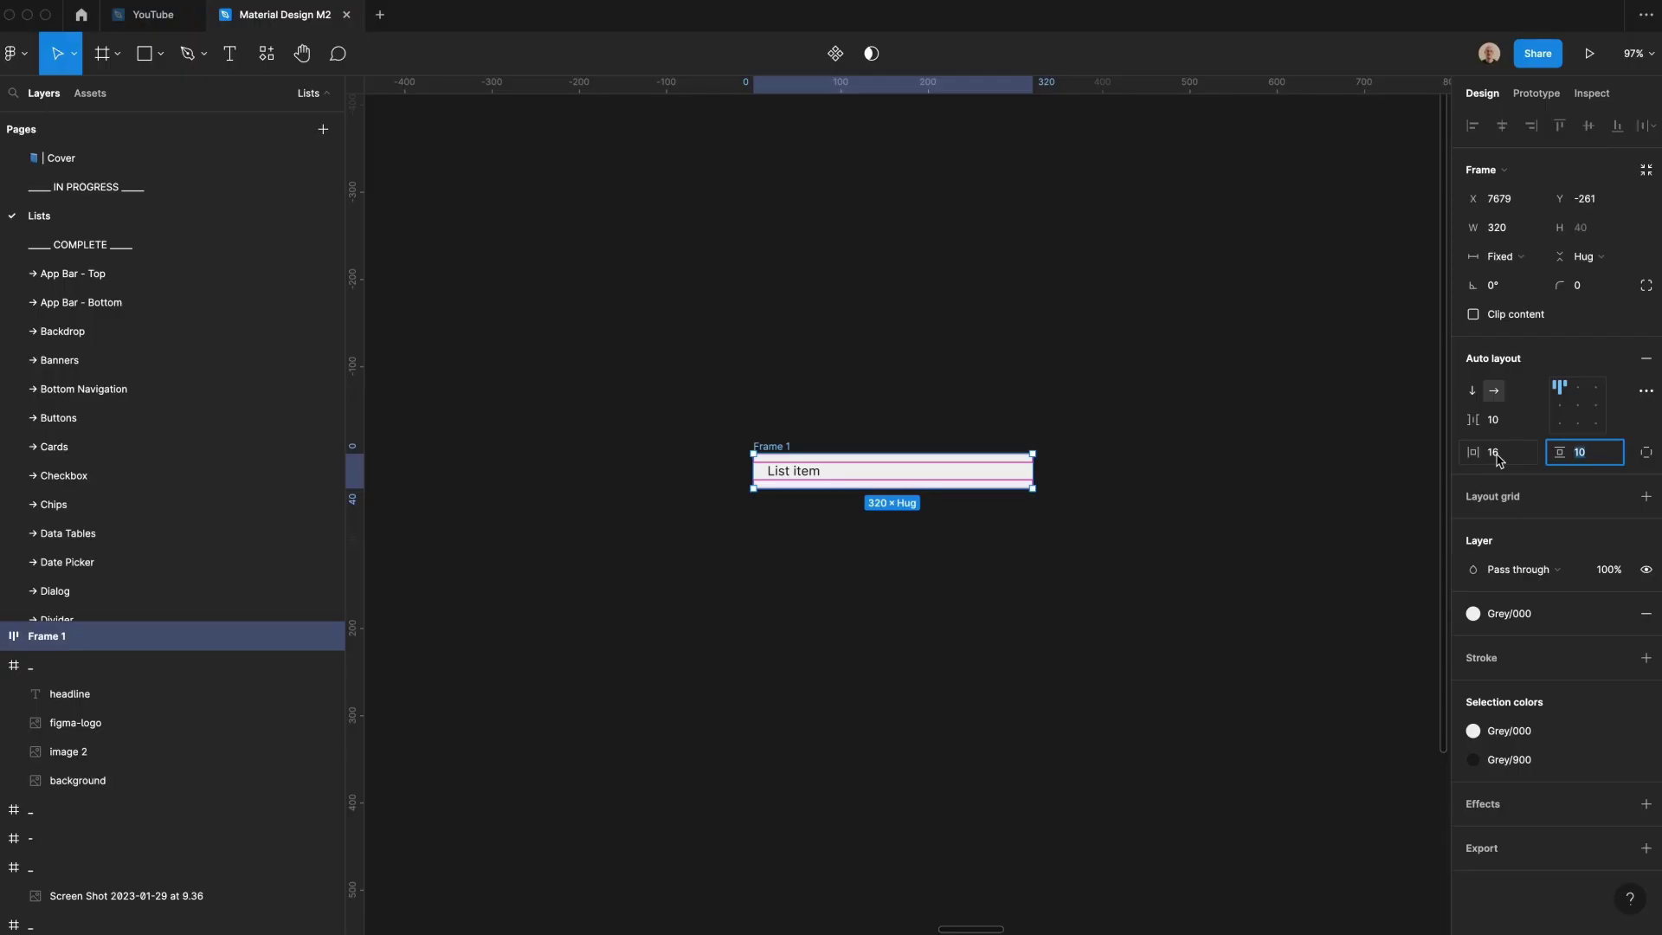
pyautogui.write('12')
pyautogui.press('Return')
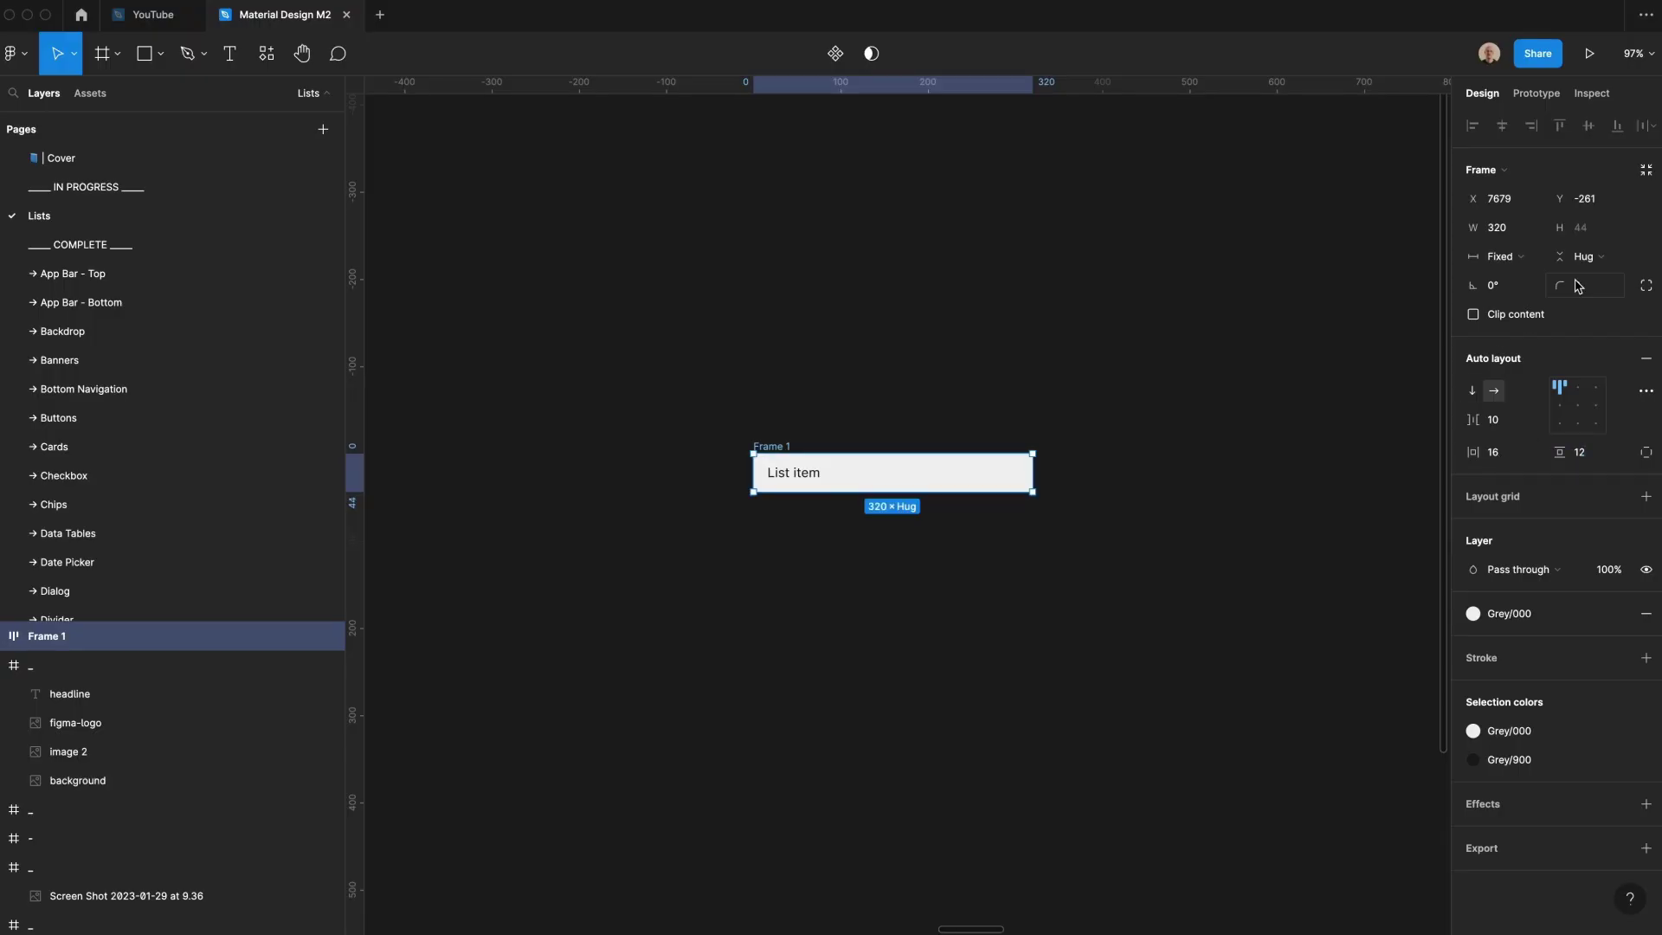
# - Set the line height of the List item text inside the frame to 24
pyautogui.press('Return')
pyautogui.click(1503, 462)
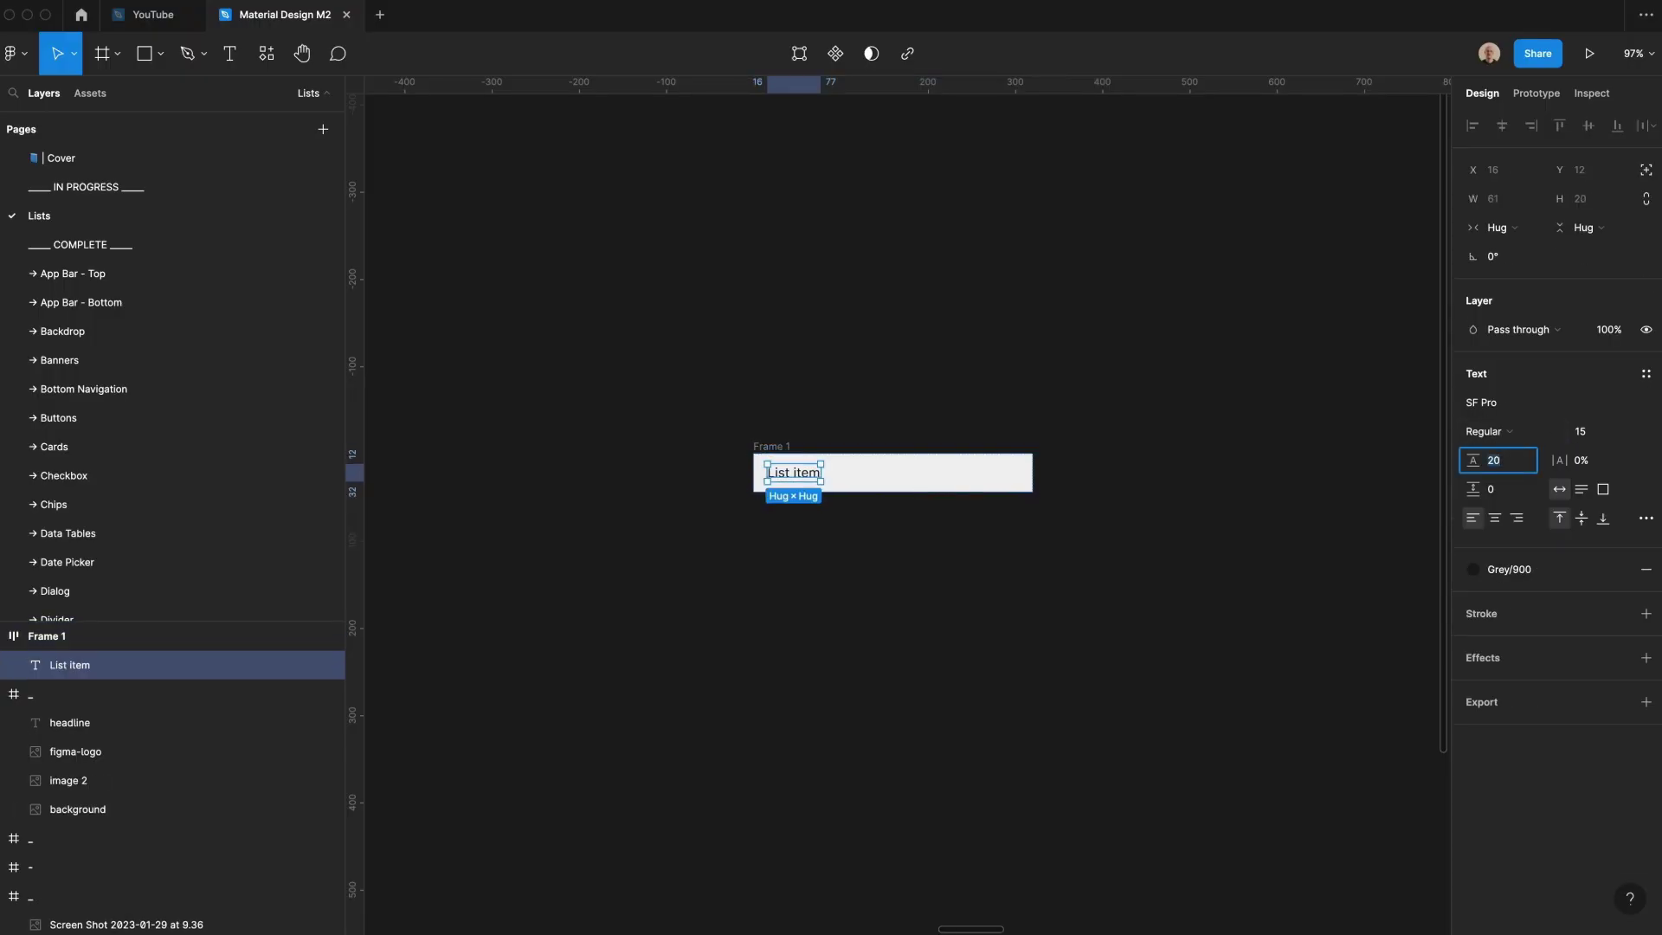
pyautogui.write('24')
pyautogui.press('Return')
pyautogui.click(854, 400)
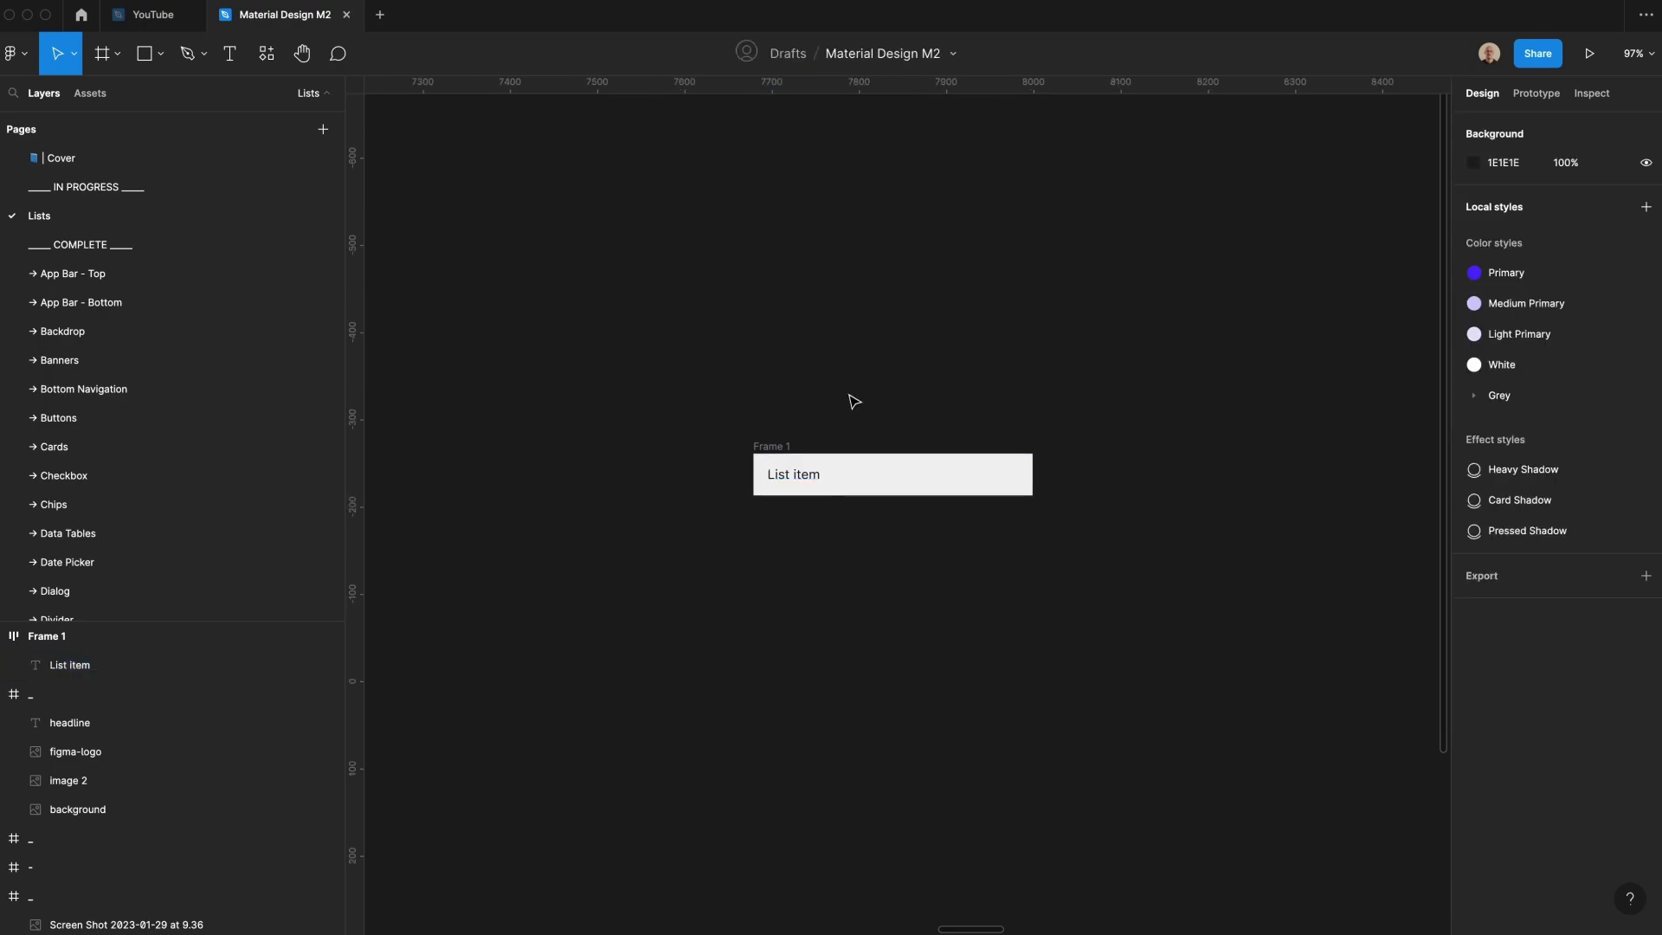
# - Rename the frame around the List item text as row
pyautogui.click(787, 446)
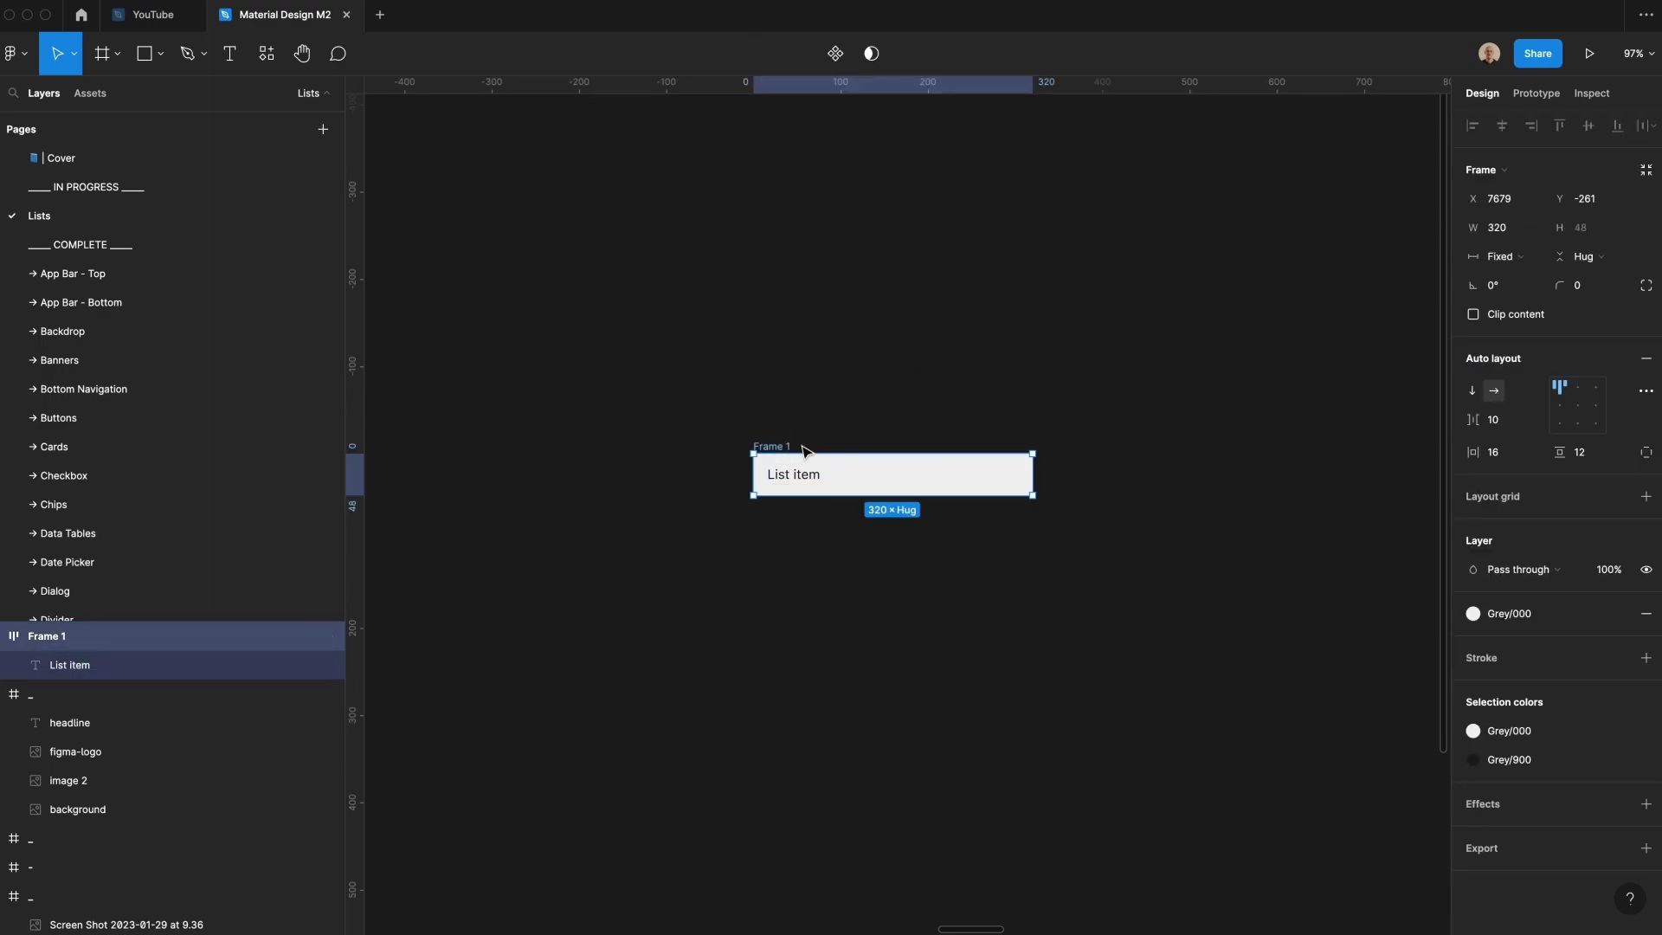
pyautogui.press('super+r')
pyautogui.write('row')
pyautogui.press('Return')
# - Make the List item text fill the row's width
pyautogui.press('Return')
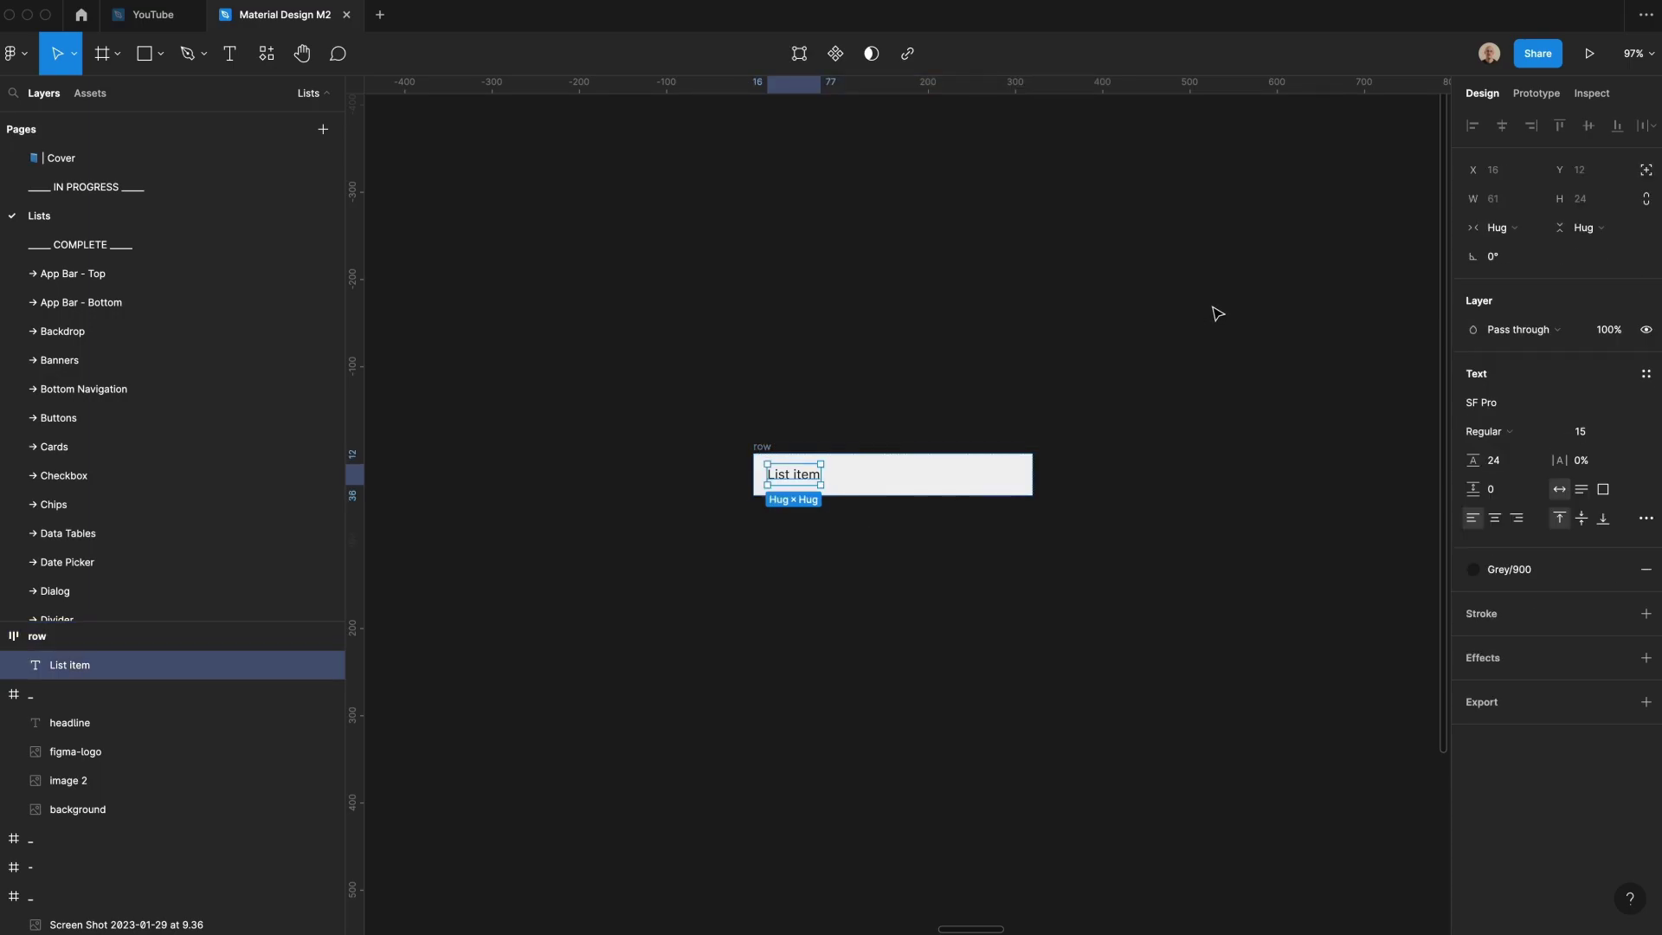
pyautogui.click(1496, 226)
pyautogui.click(1399, 245)
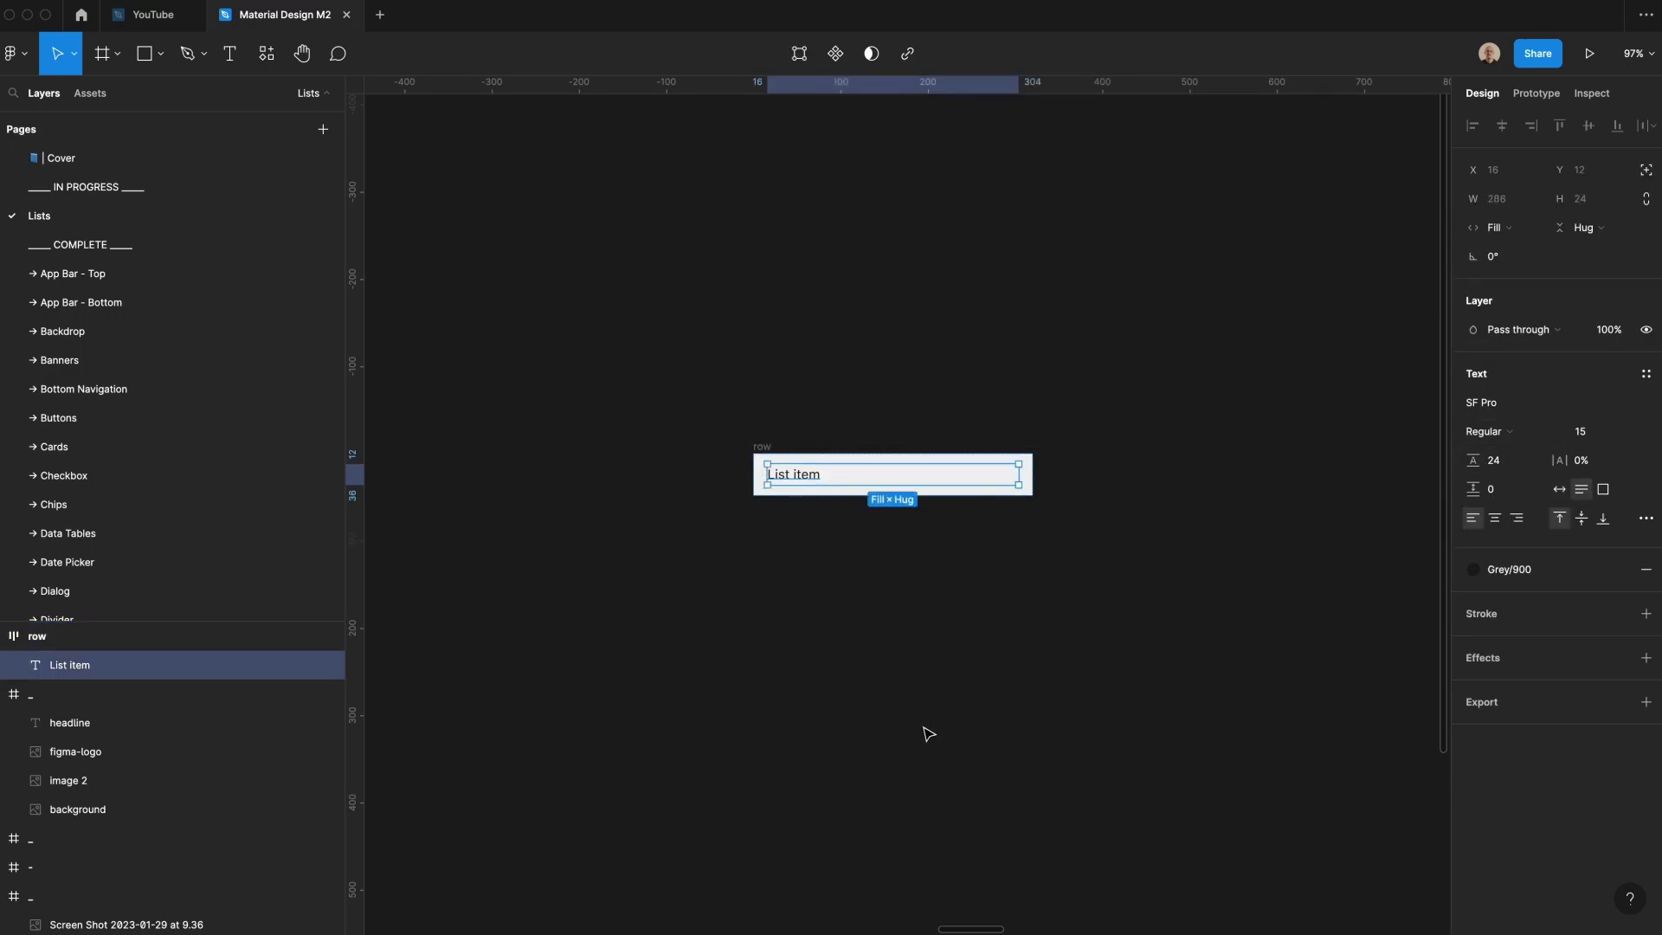
# - Duplicate the row downward to get four evenly spaced rows stacked vertically
pyautogui.click(927, 731)
pyautogui.click(804, 474)
pyautogui.keyDown('alt'); pyautogui.moveTo(804, 469); pyautogui.dragTo(810, 522); pyautogui.keyUp('alt')
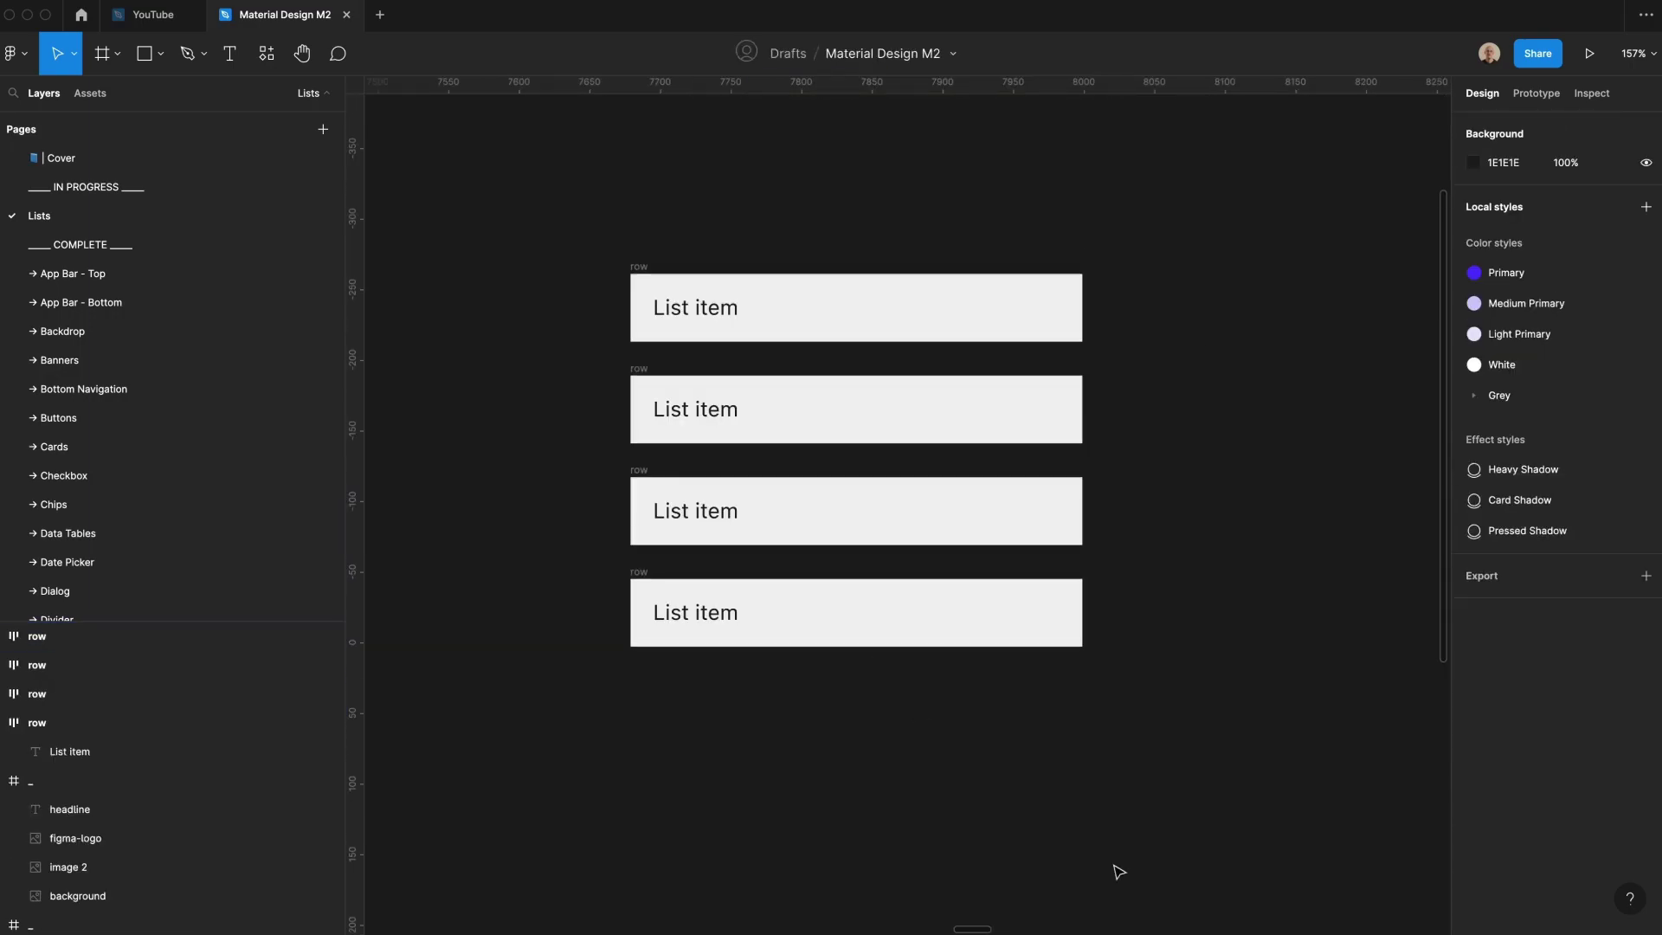
# - Duplicate the List item text inside the second row and narrow the leading copy to about 63 wide
pyautogui.scroll(1, 1108, 859)
pyautogui.doubleClick(724, 418)
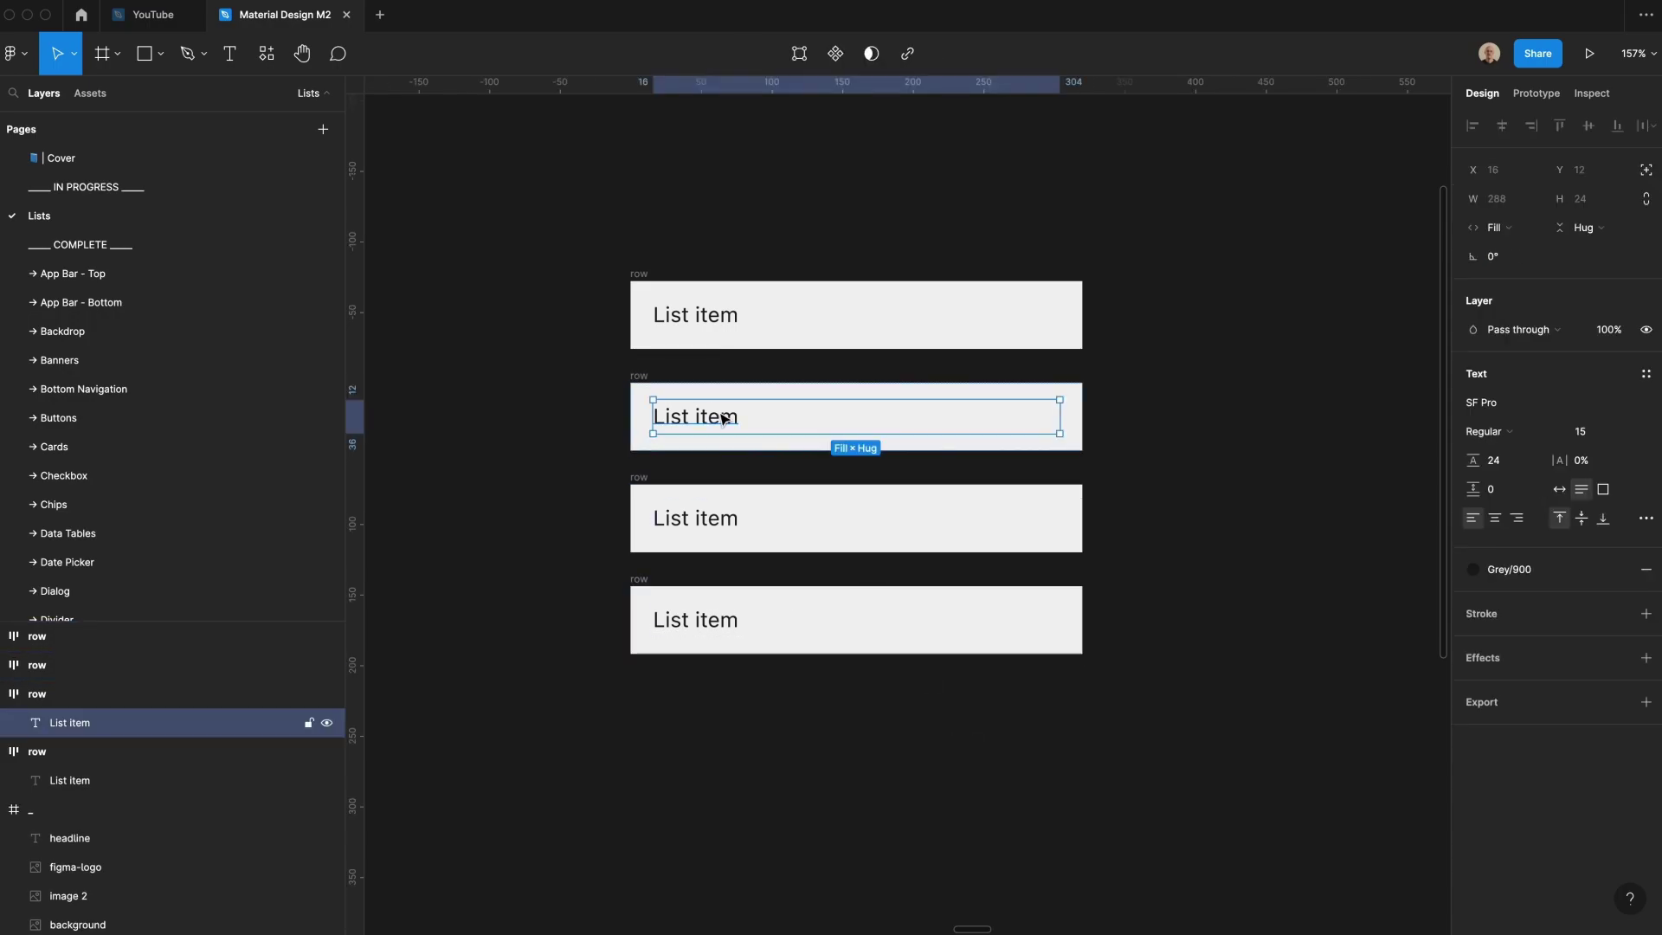
pyautogui.press('super+d')
pyautogui.click(680, 430)
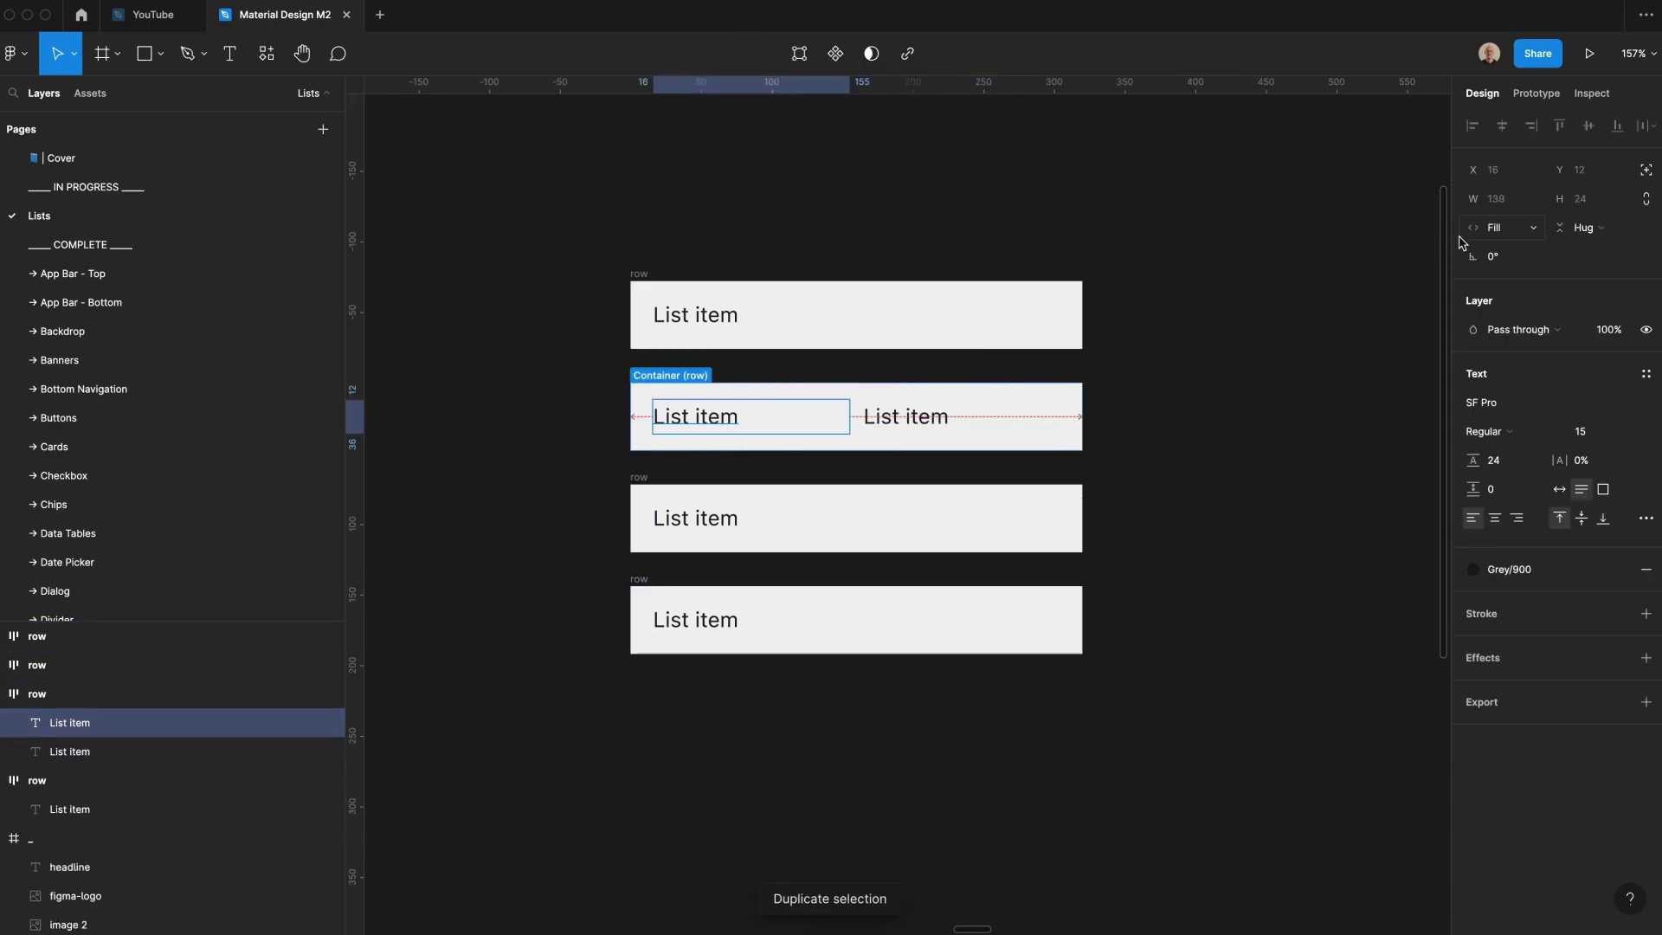
pyautogui.moveTo(849, 416); pyautogui.dragTo(743, 417)
# - Replace the leading text in the second row with "circle"
pyautogui.press('Return')
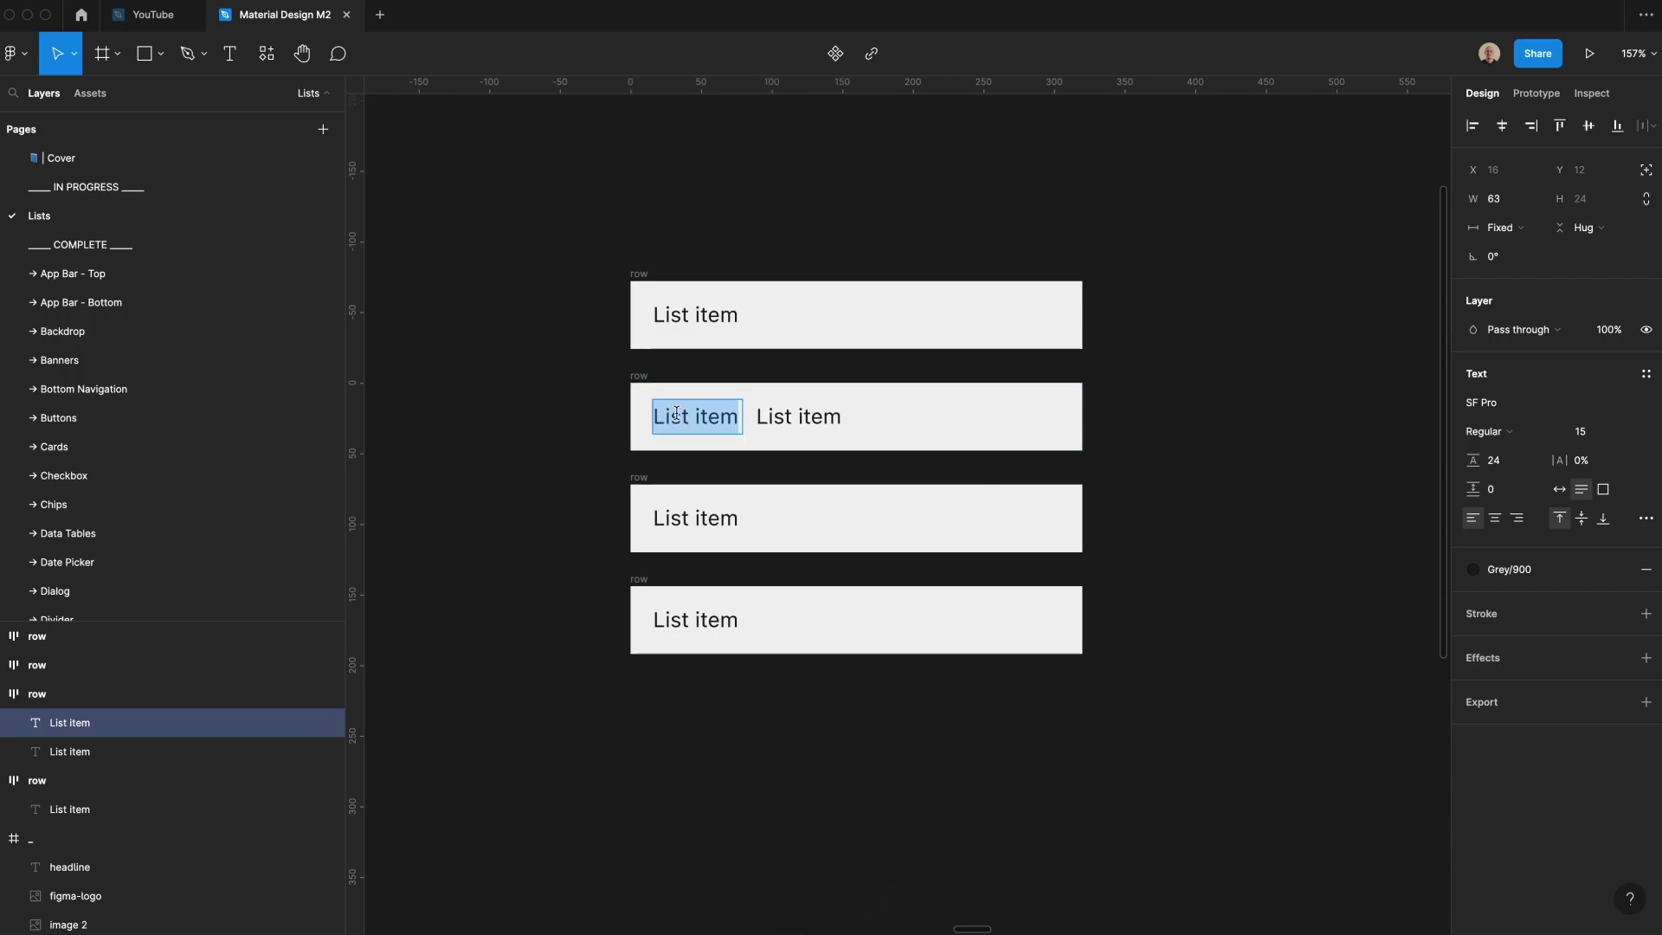
pyautogui.write('i')
pyautogui.press('BackSpace')
pyautogui.write('cir')
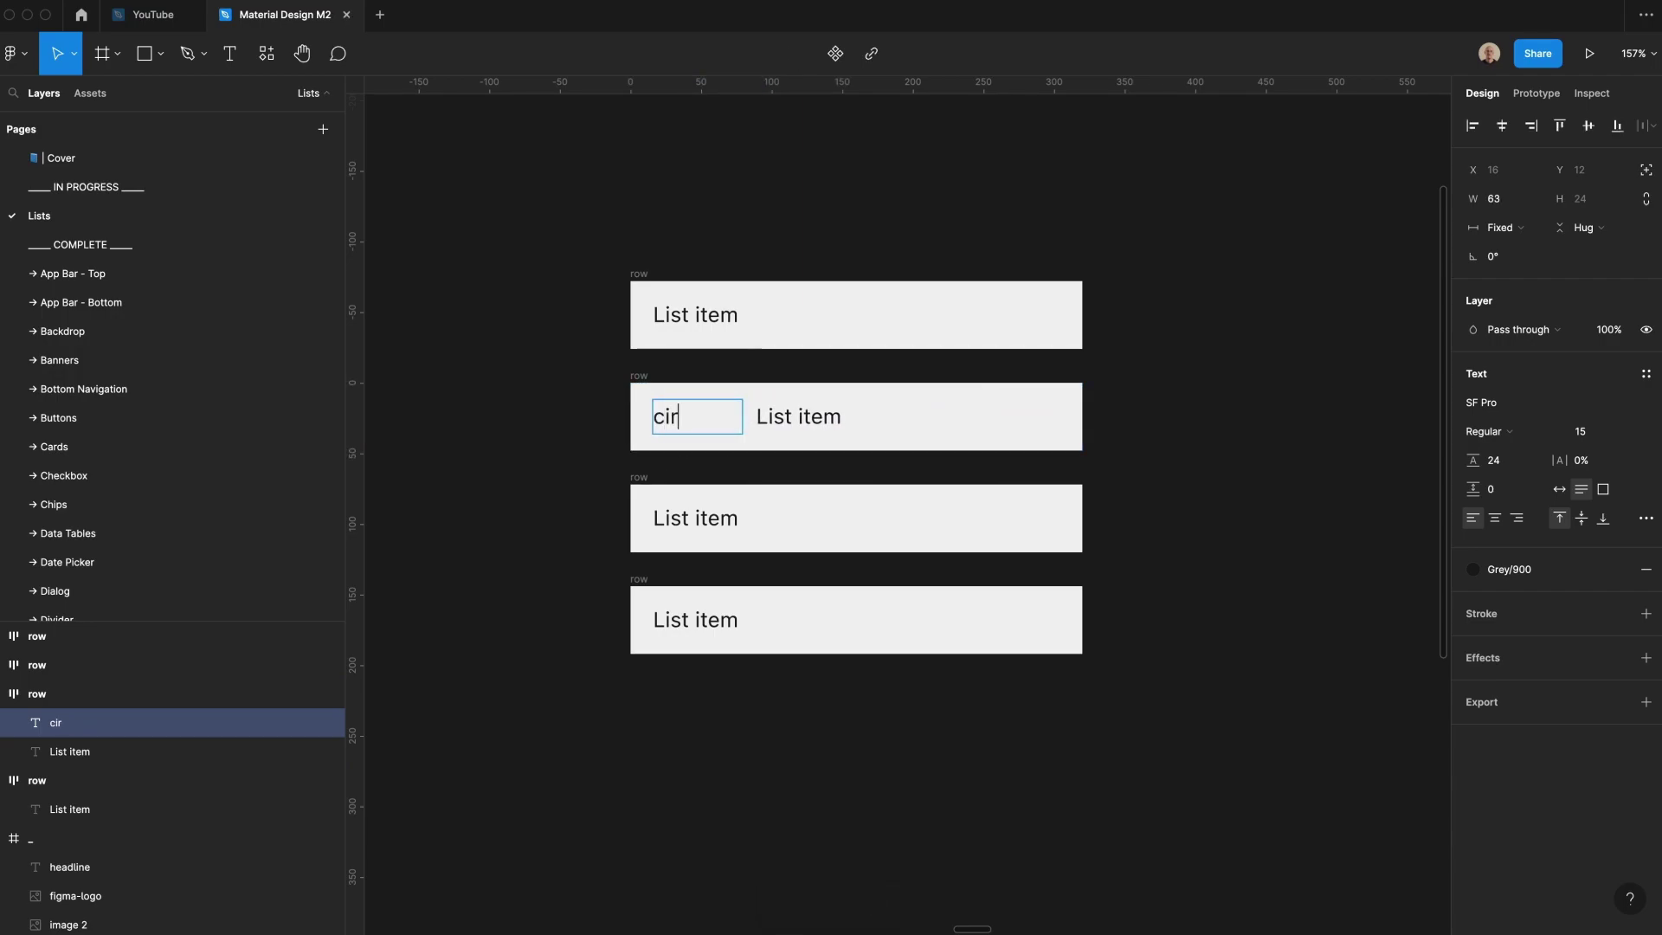
pyautogui.write('cle')
pyautogui.press('Escape')
# - Change the circle text's font to Font Awesome 6 Pro so it renders as an icon
pyautogui.click(1515, 402)
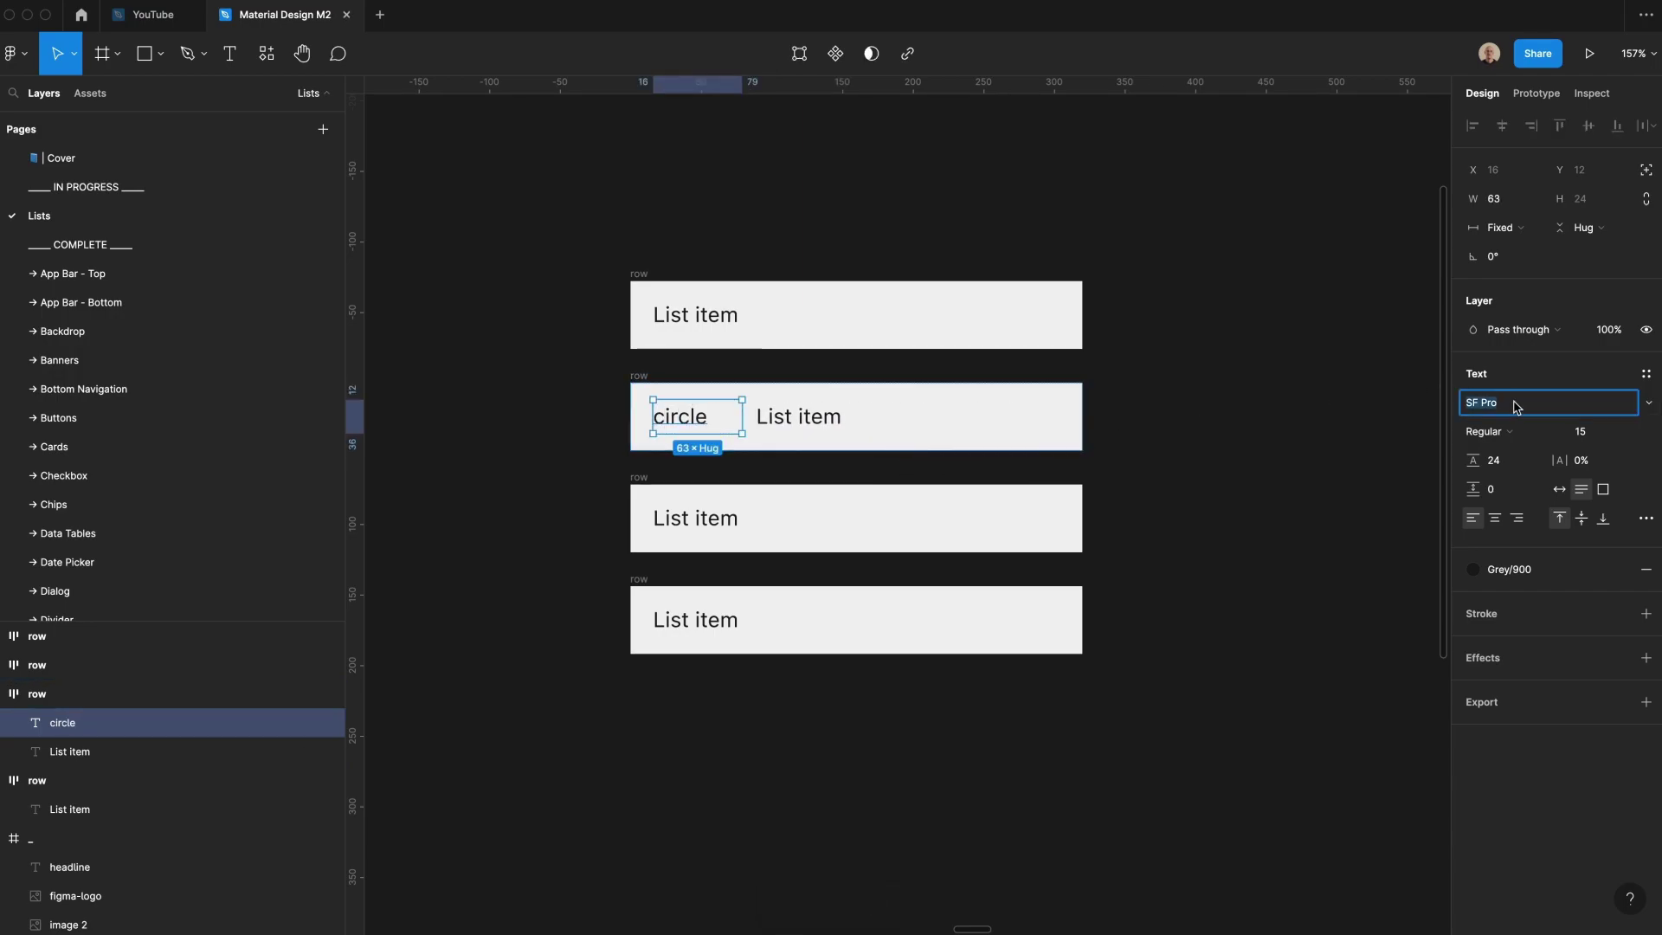
pyautogui.write('Font')
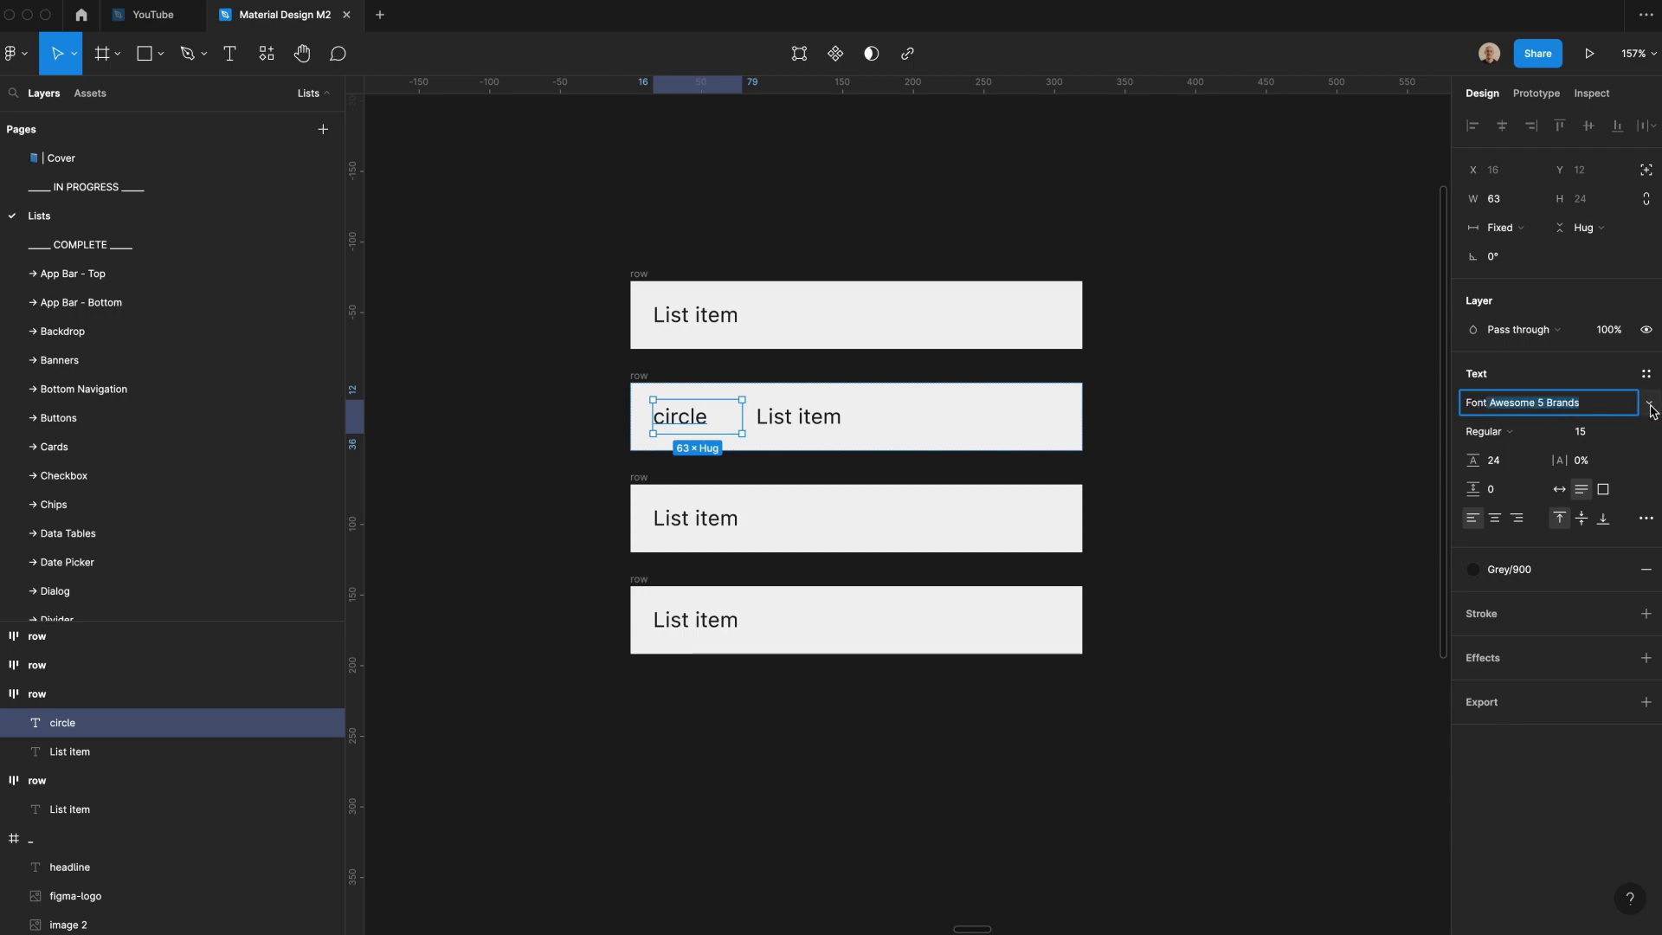
pyautogui.click(1648, 402)
pyautogui.click(1584, 510)
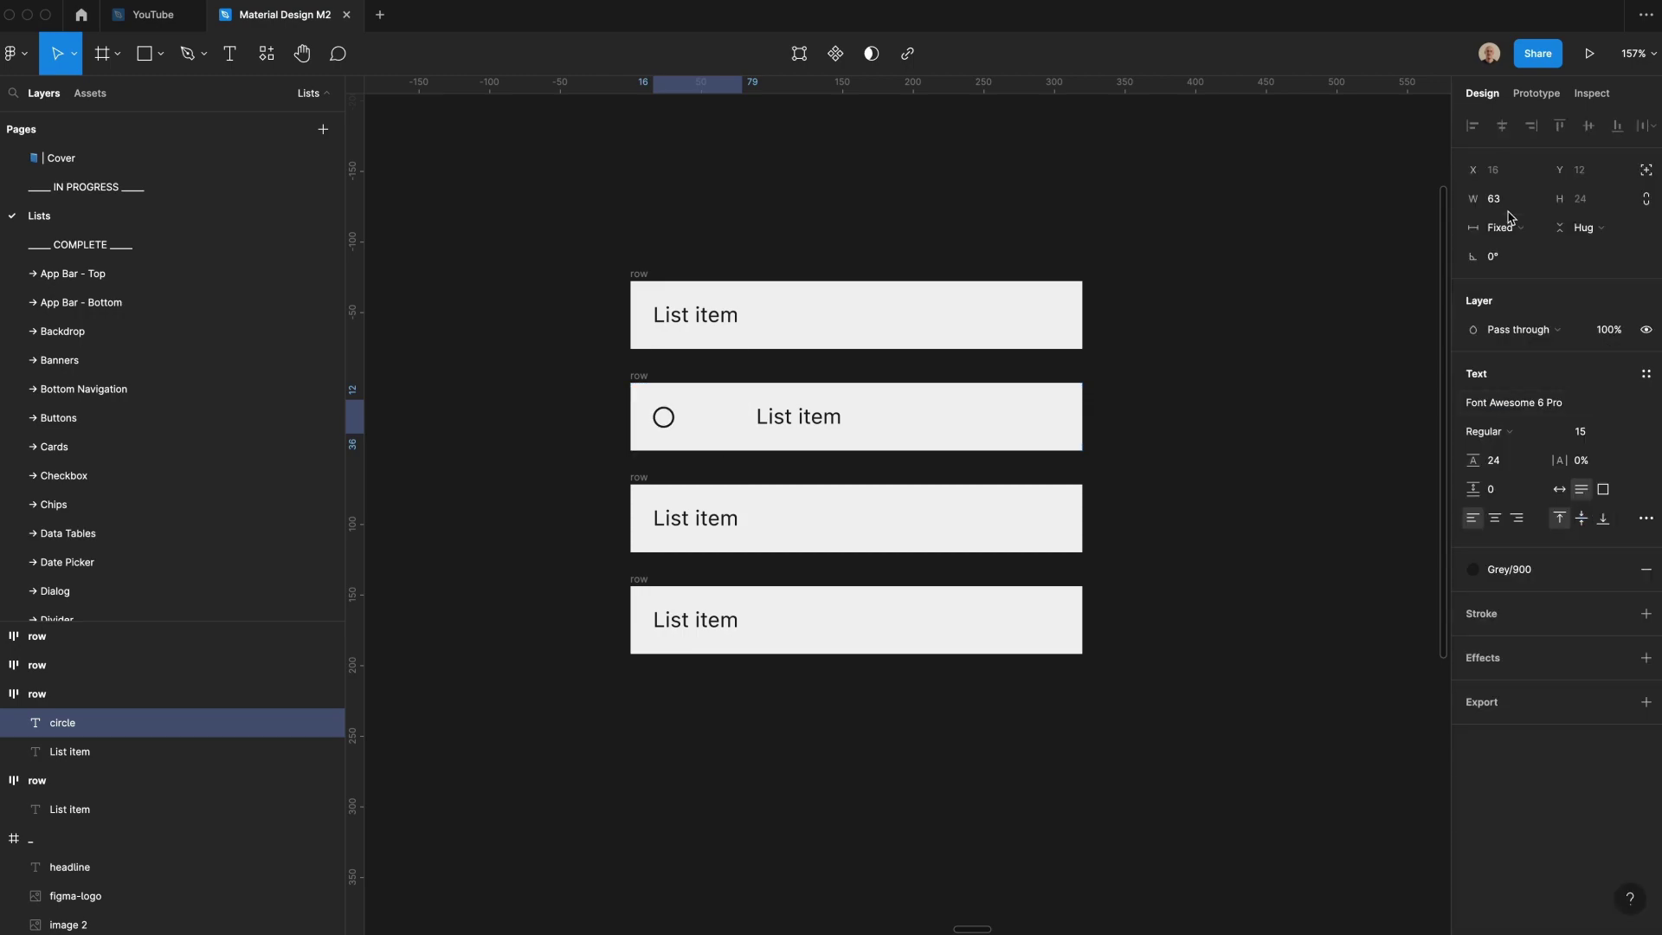
# - Set the width of the circle icon in the second row to 24
pyautogui.click(1507, 200)
pyautogui.write('24')
pyautogui.press('Return')
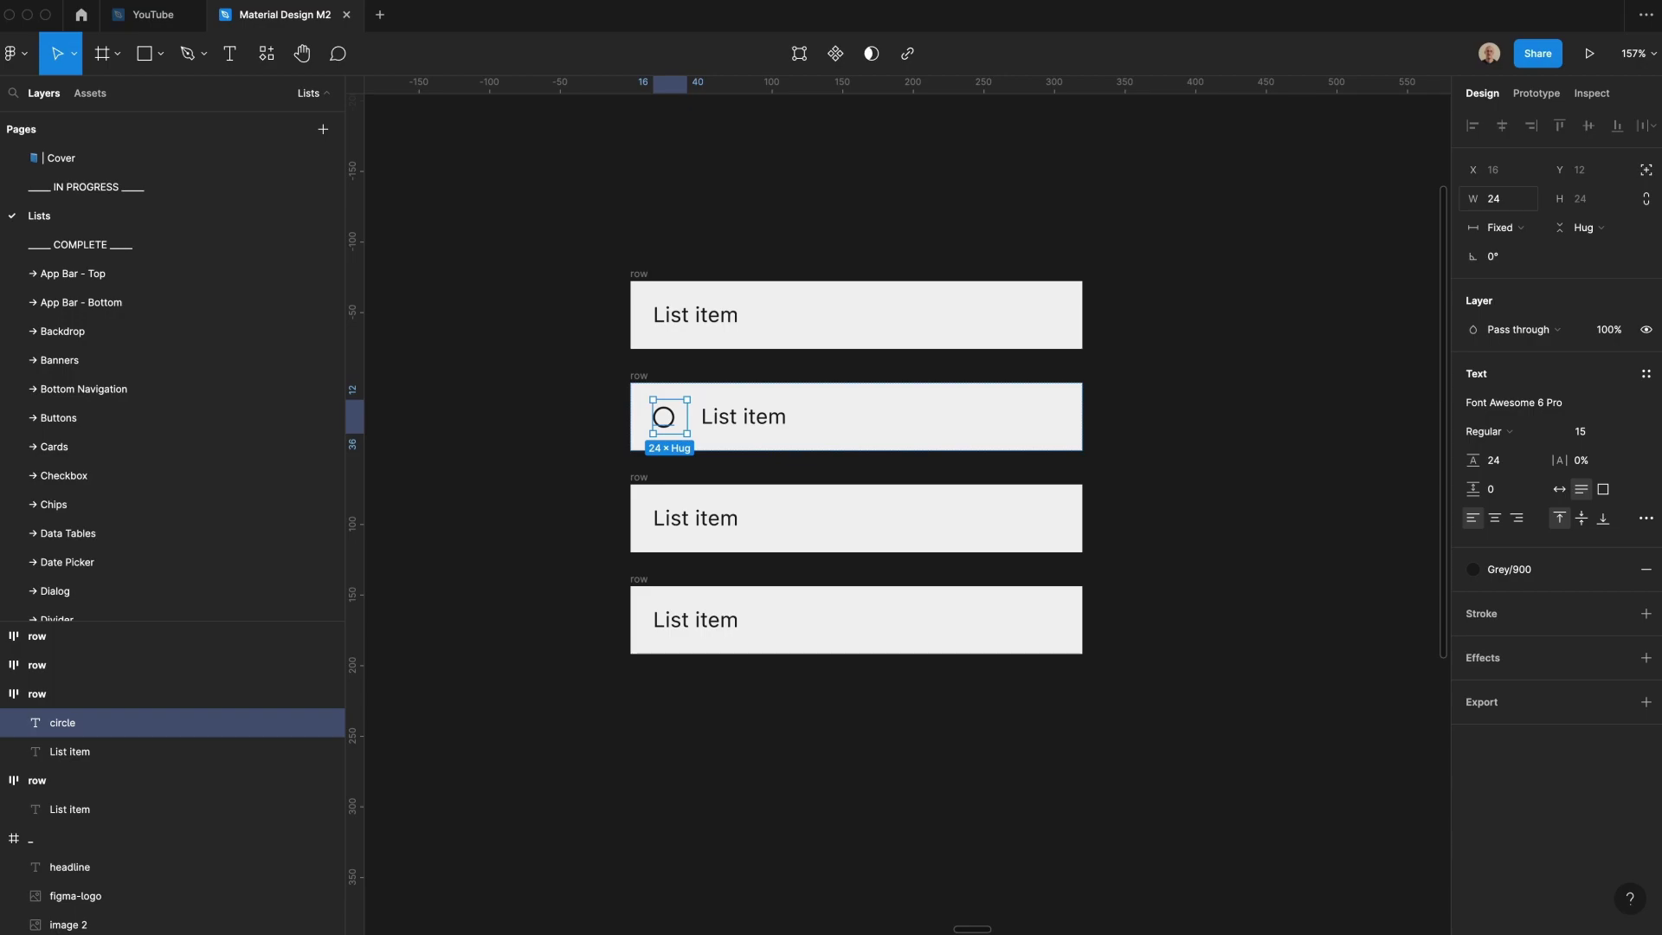
# - Centre-align the circle icon's text in the second row and set its width to 20
pyautogui.click(1495, 517)
pyautogui.click(1582, 433)
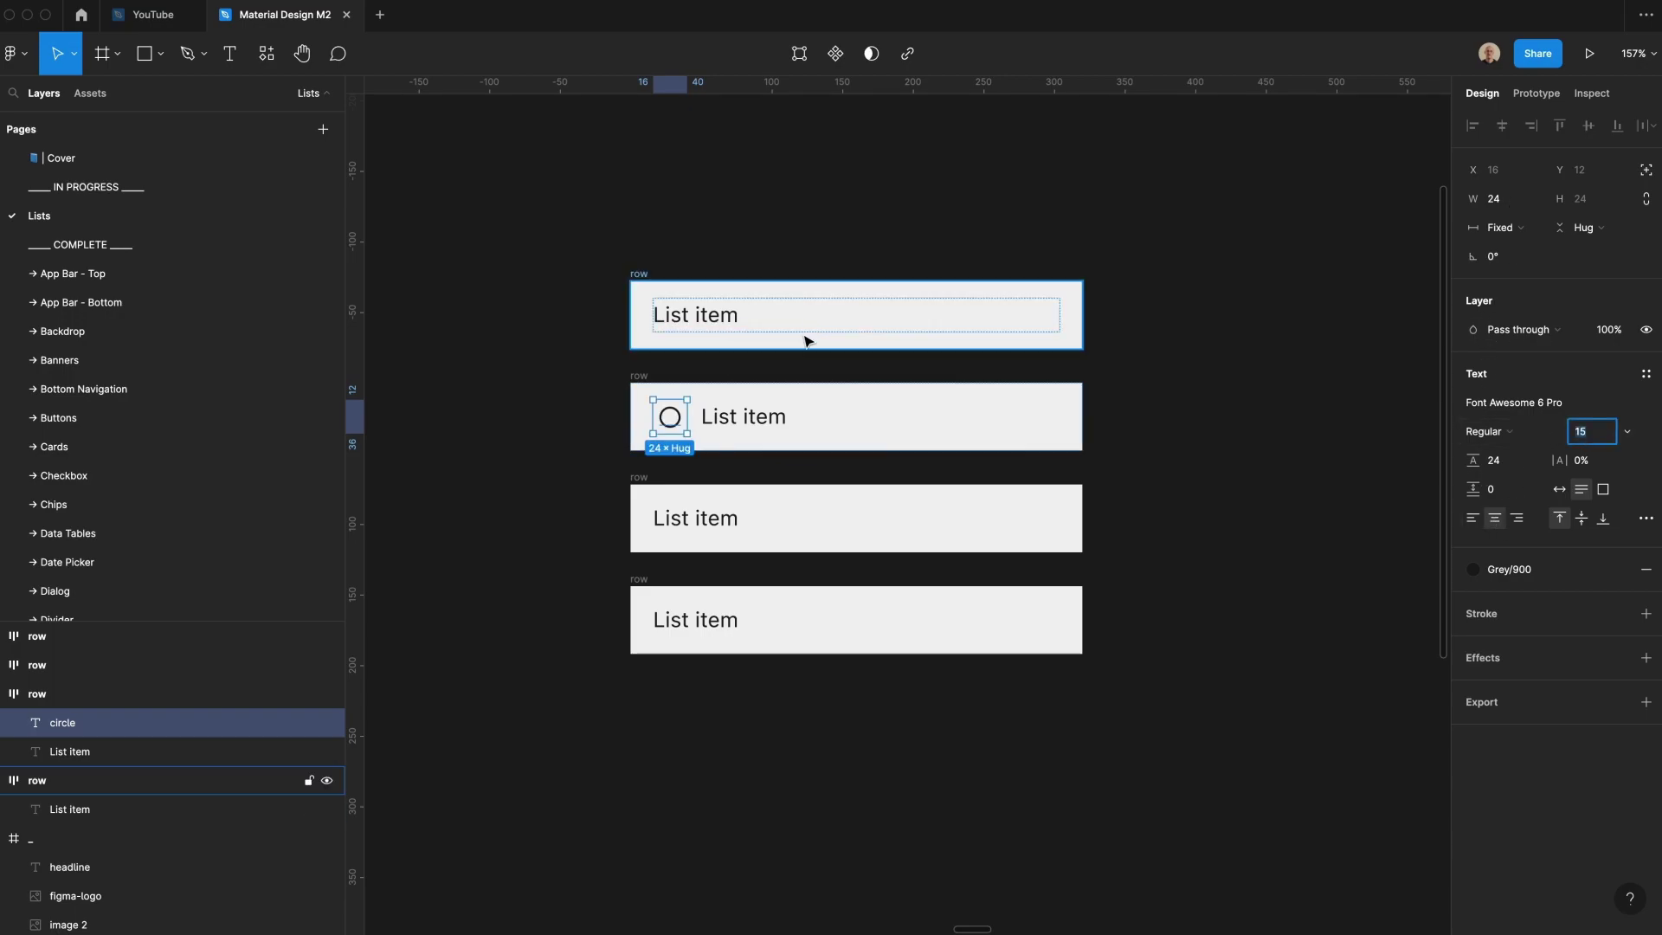
pyautogui.click(1524, 209)
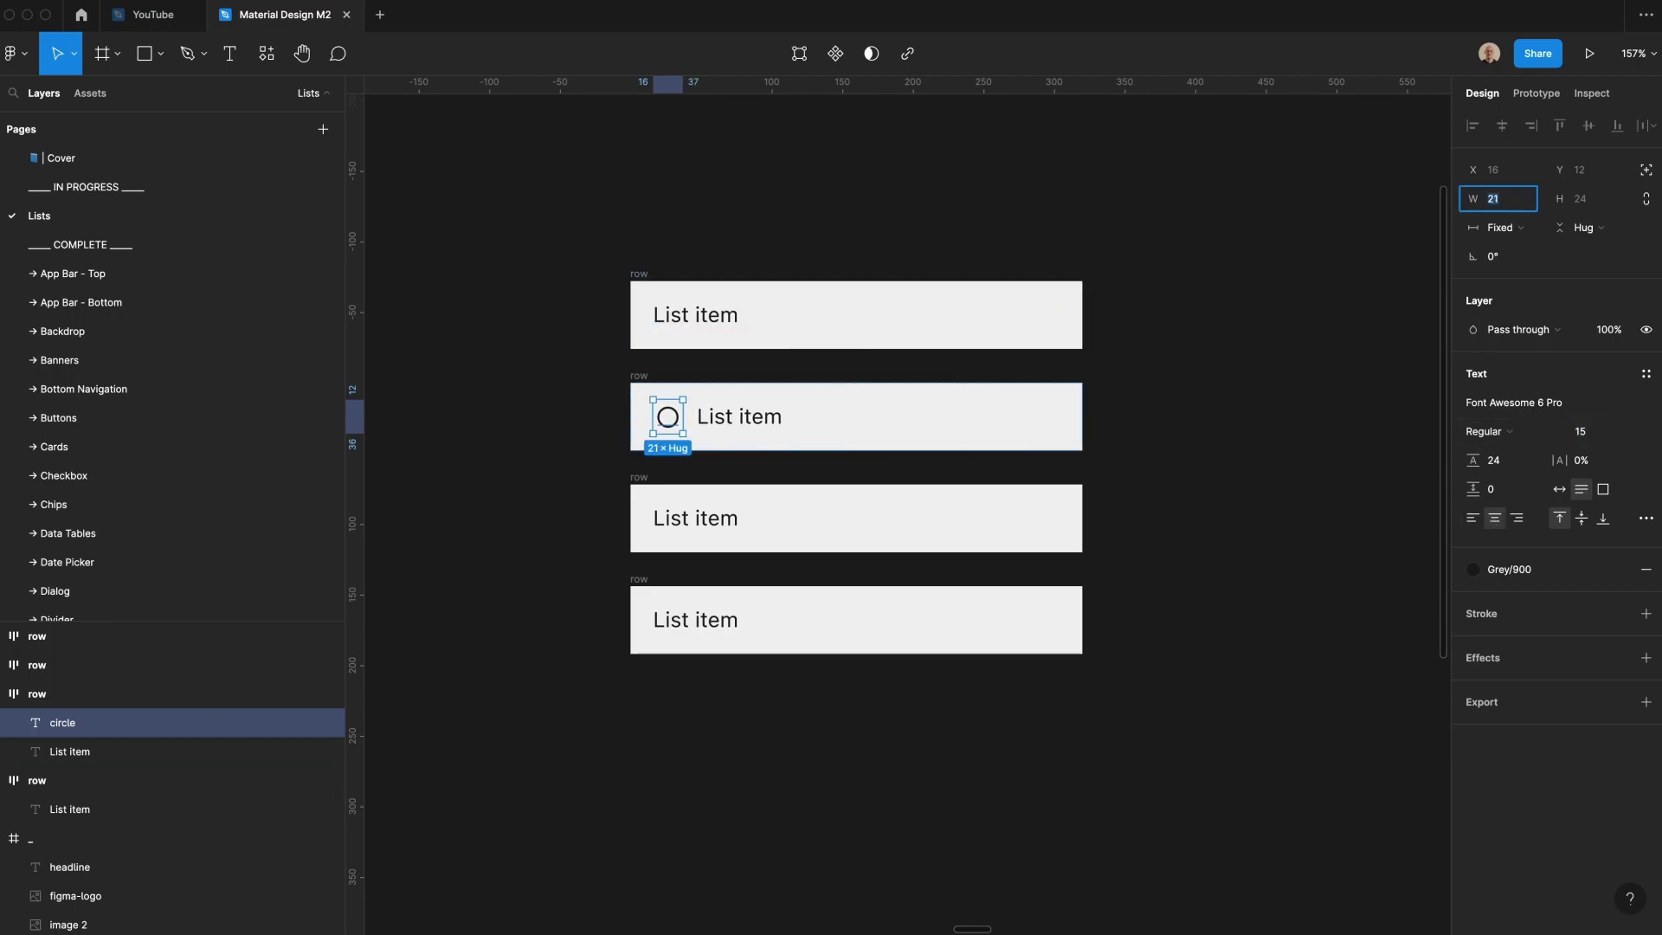
pyautogui.press('Escape')
# - Set the auto layout spacing between items in the second row to 8
pyautogui.click(1521, 420)
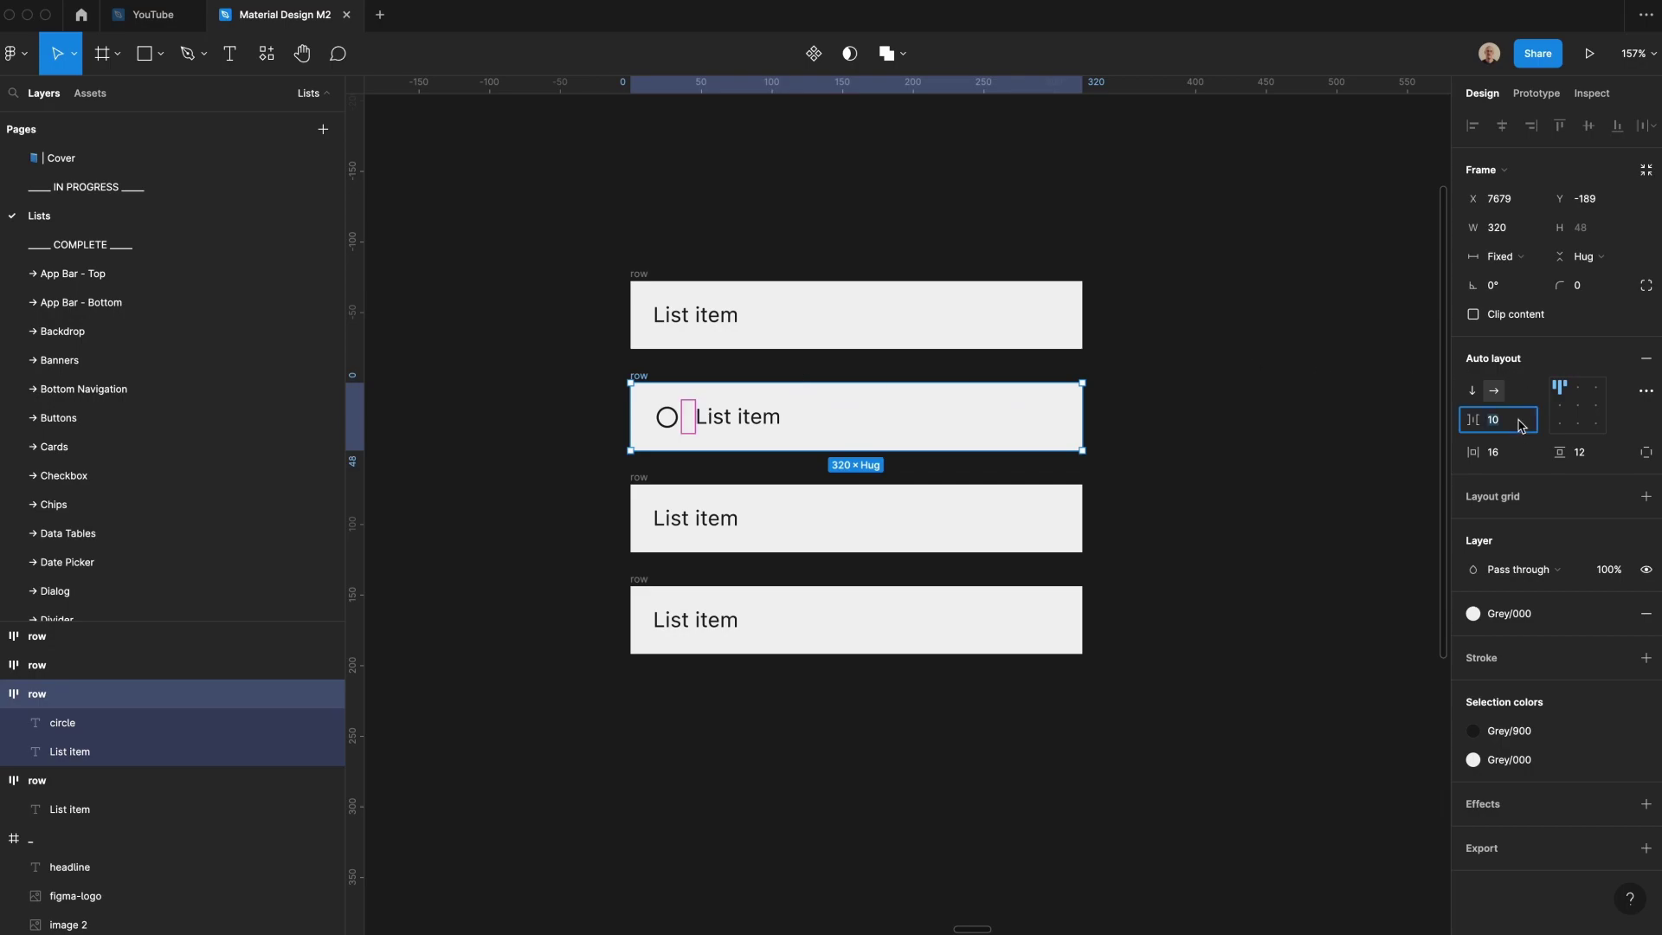
pyautogui.write('8')
pyautogui.press('Return')
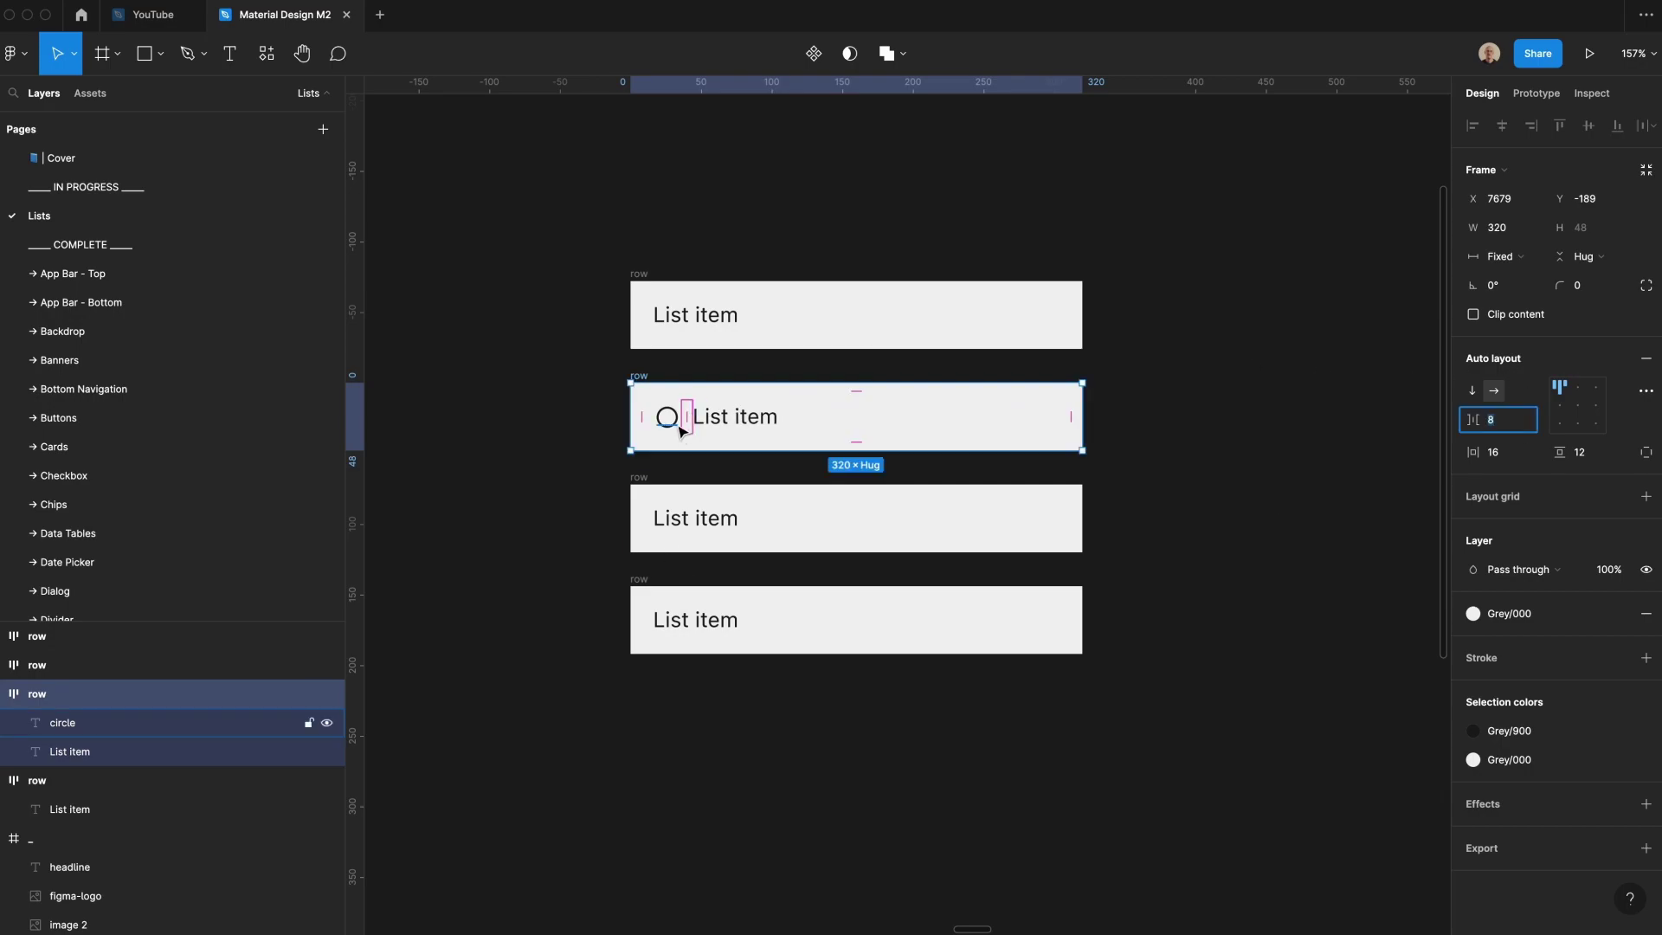
# - Duplicate the circle icon in the second row and place the copy at the row's trailing end
pyautogui.click(670, 424)
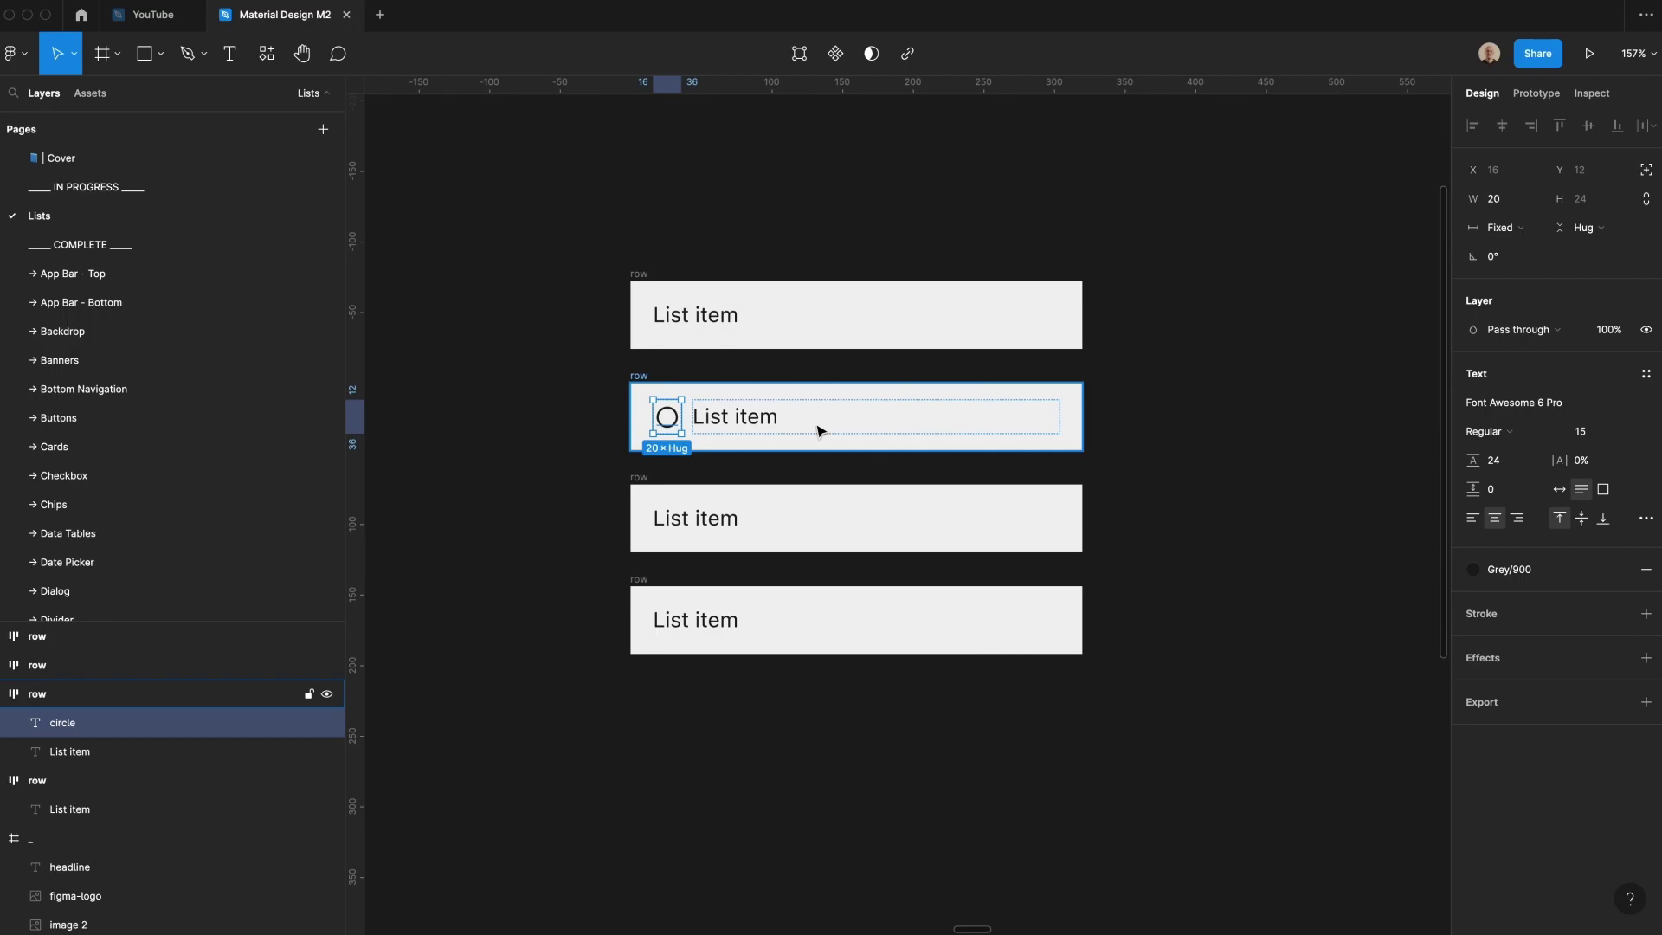
pyautogui.press('super+d')
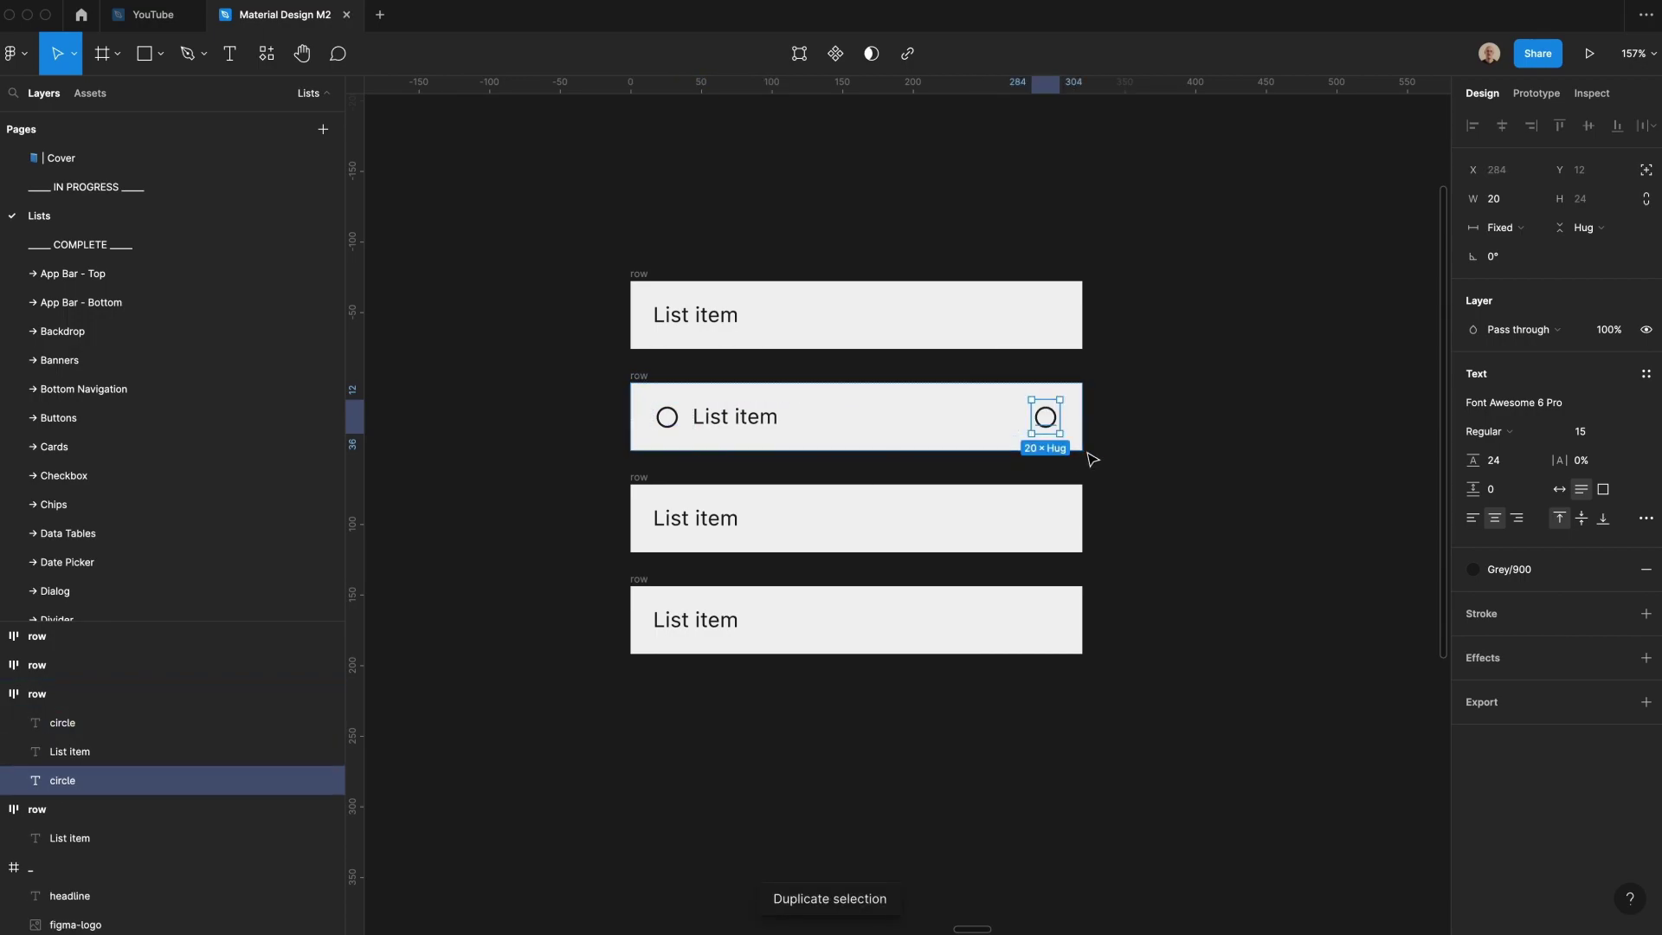
pyautogui.click(1209, 457)
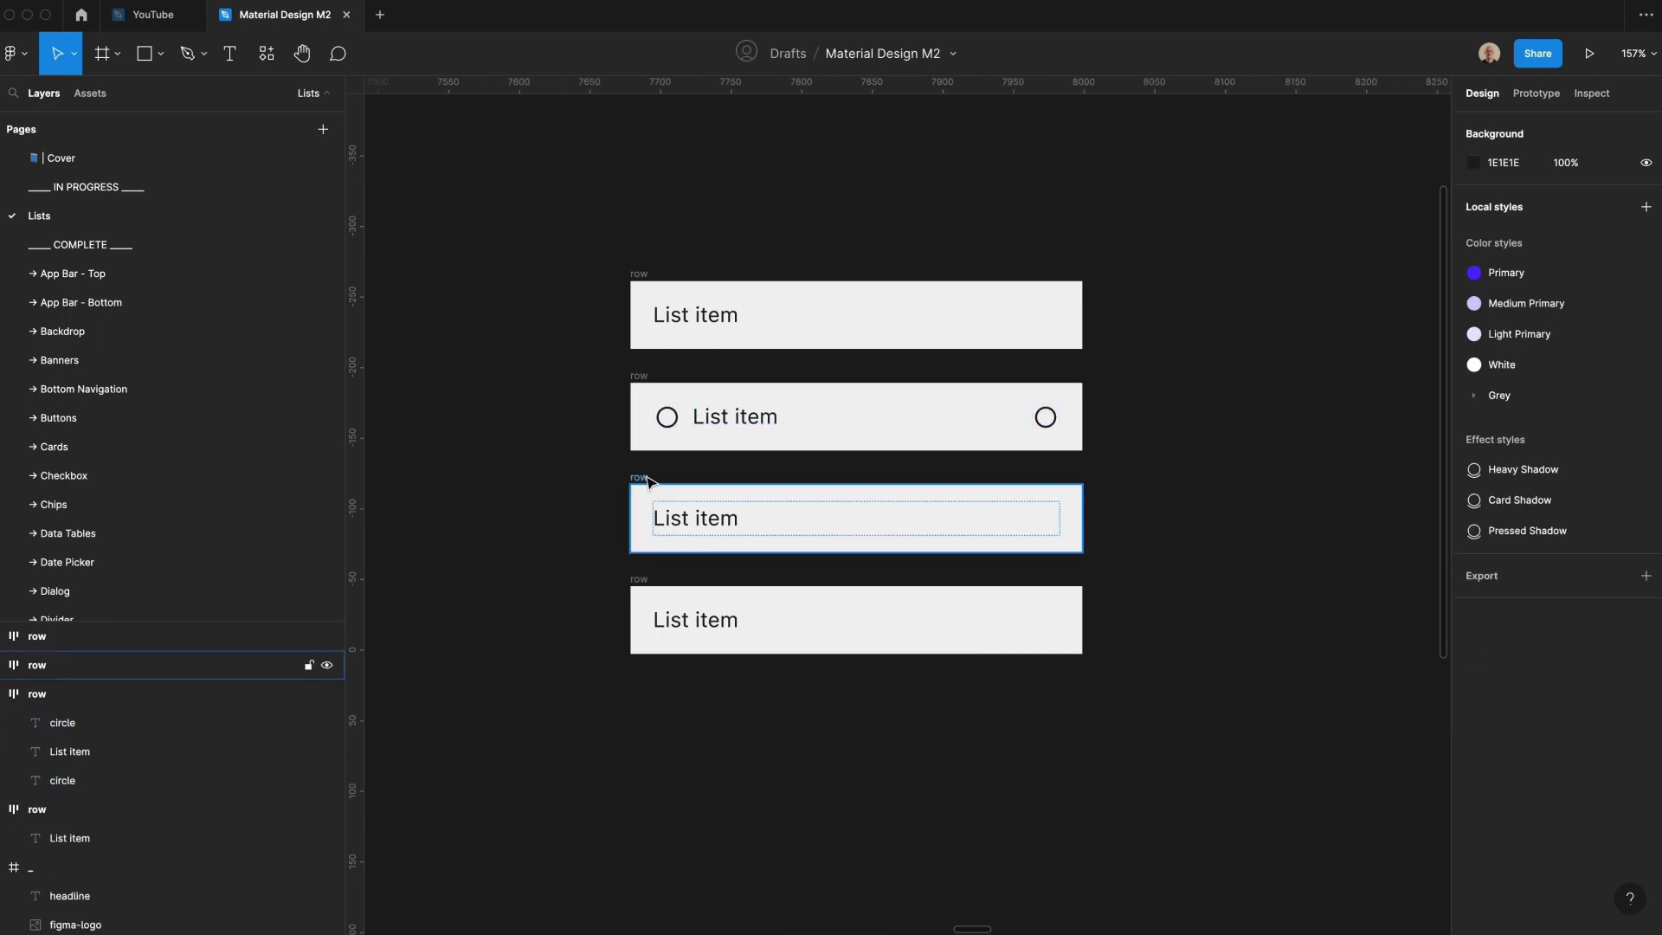
# - Copy the circle icon to the leading end of the third row and the trailing end of the fourth row
pyautogui.moveTo(671, 438); pyautogui.dragTo(647, 491)
pyautogui.click(639, 578)
pyautogui.press('super+d')
pyautogui.press('super+z')
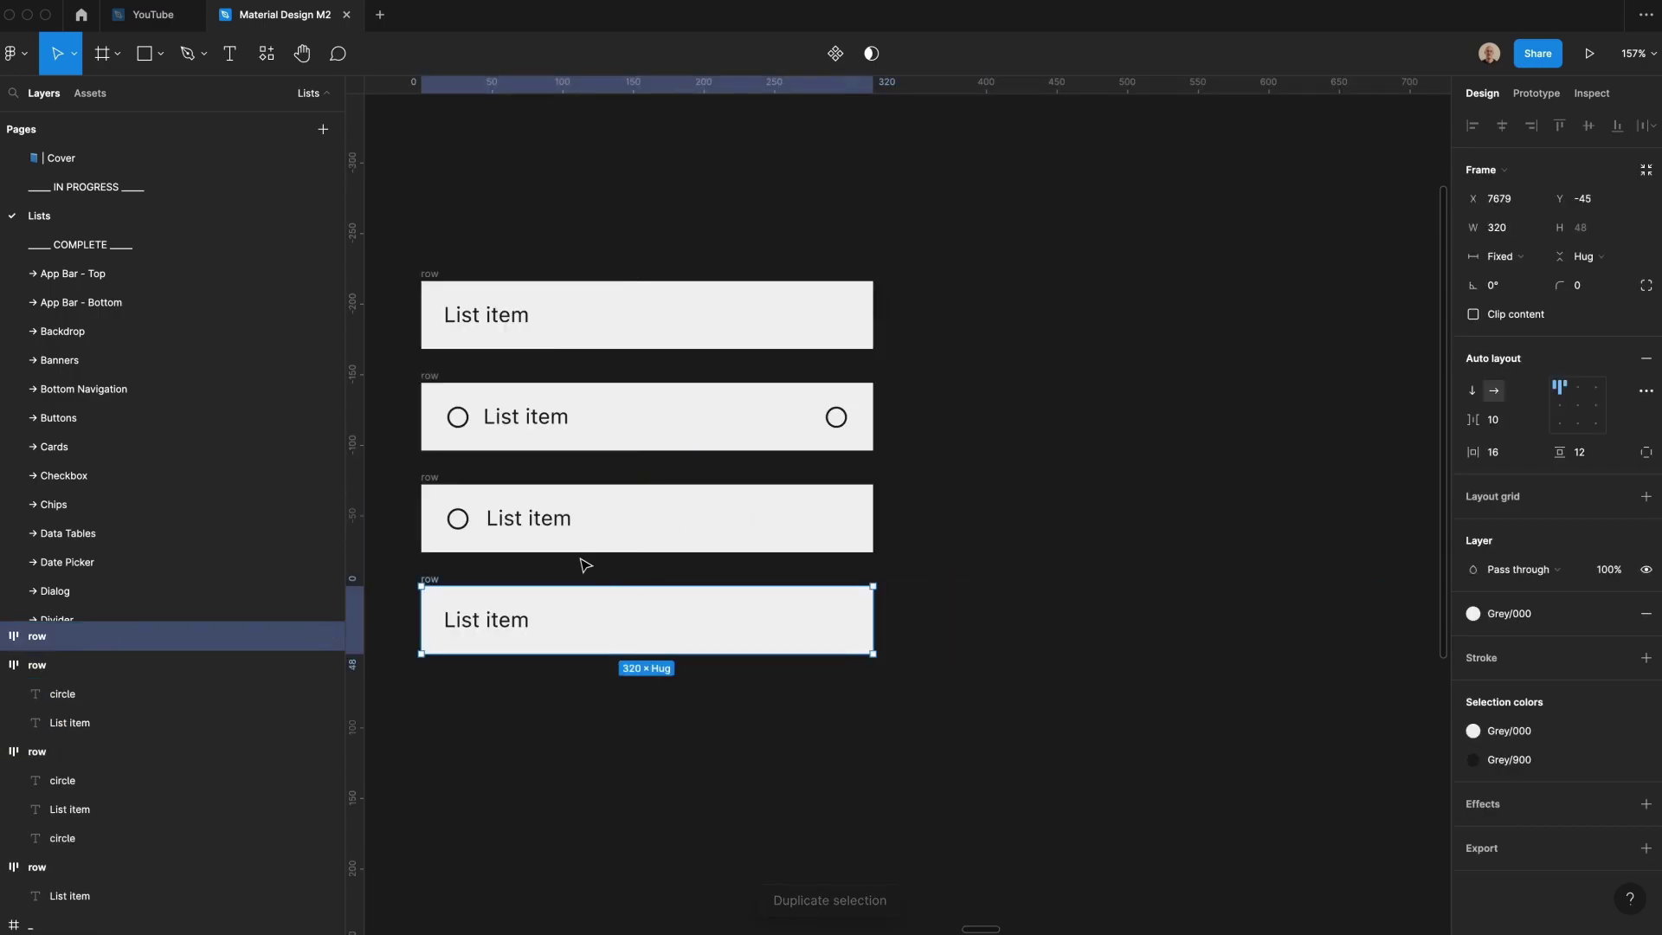
pyautogui.press('super+v')
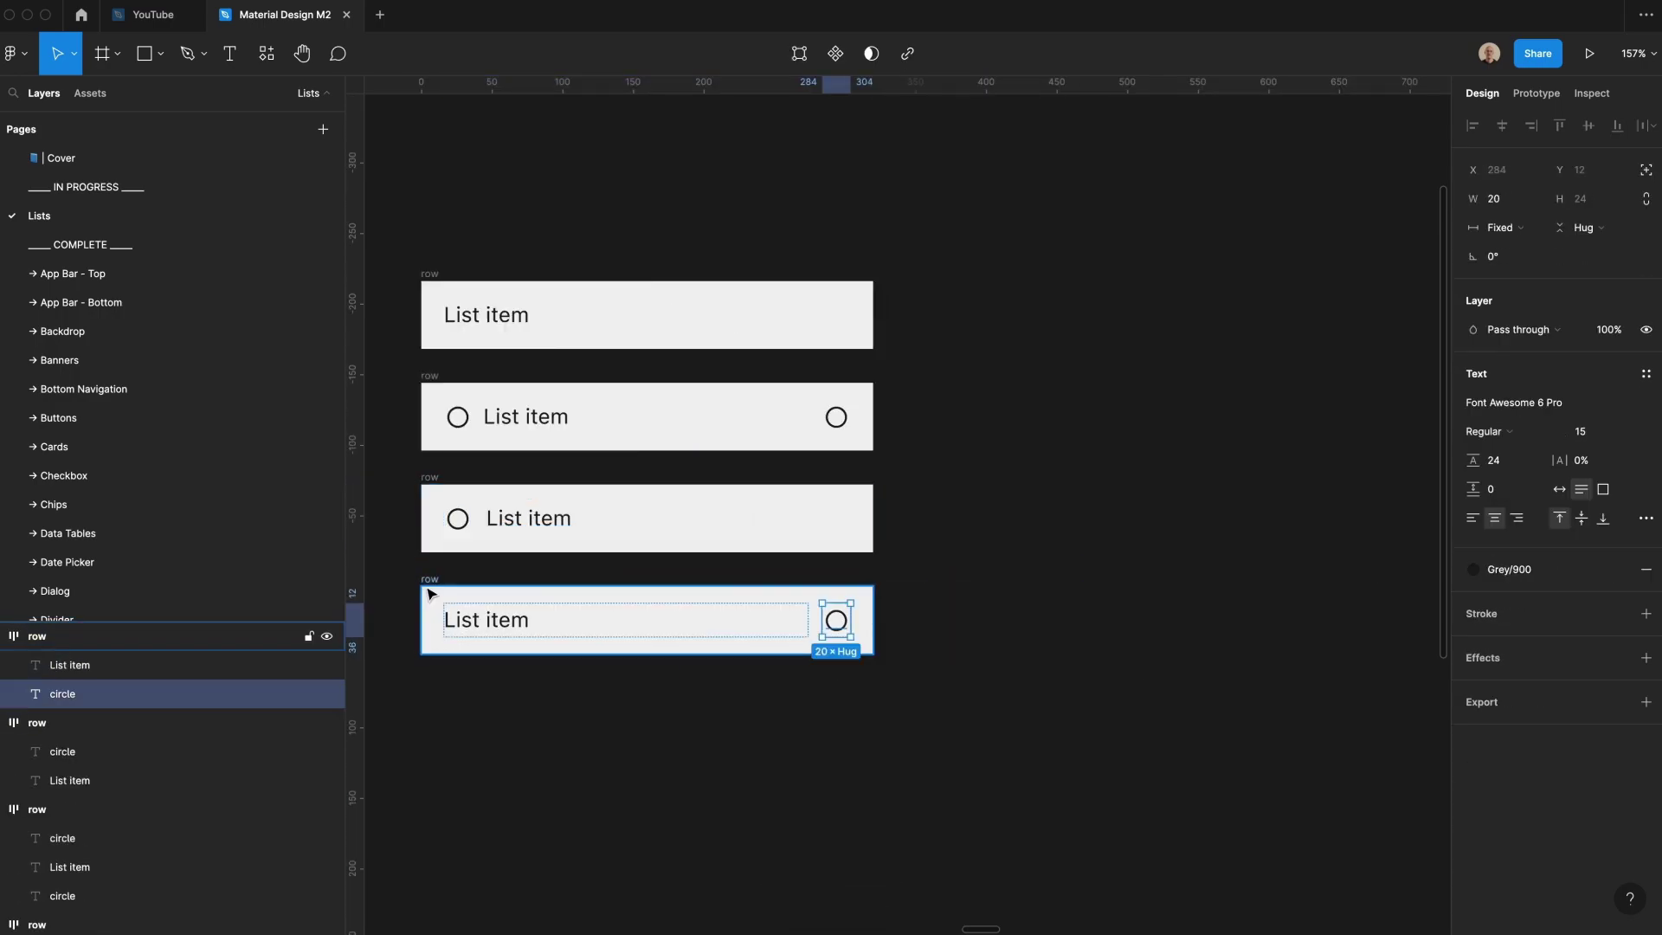
pyautogui.hscroll(-2, 430, 594)
pyautogui.scroll(-1, 430, 594)
pyautogui.click(415, 571)
# - Place an instance of the local Checkbox component on the empty canvas beside the rows
pyautogui.click(90, 92)
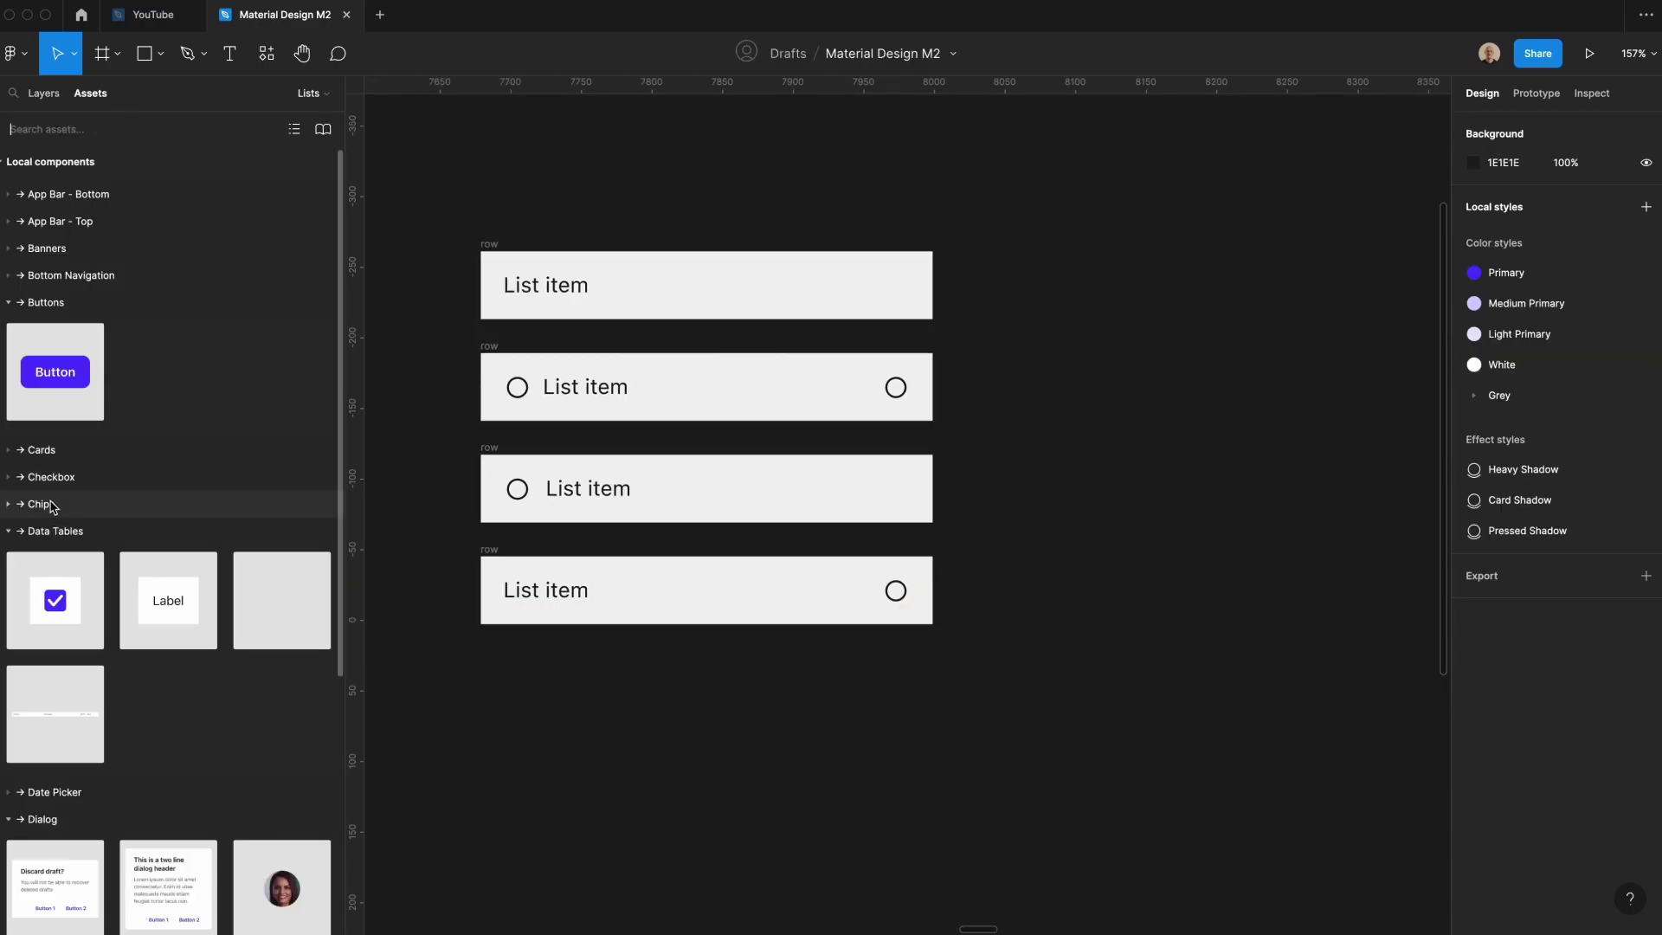
pyautogui.click(40, 477)
pyautogui.moveTo(23, 513); pyautogui.dragTo(1080, 652)
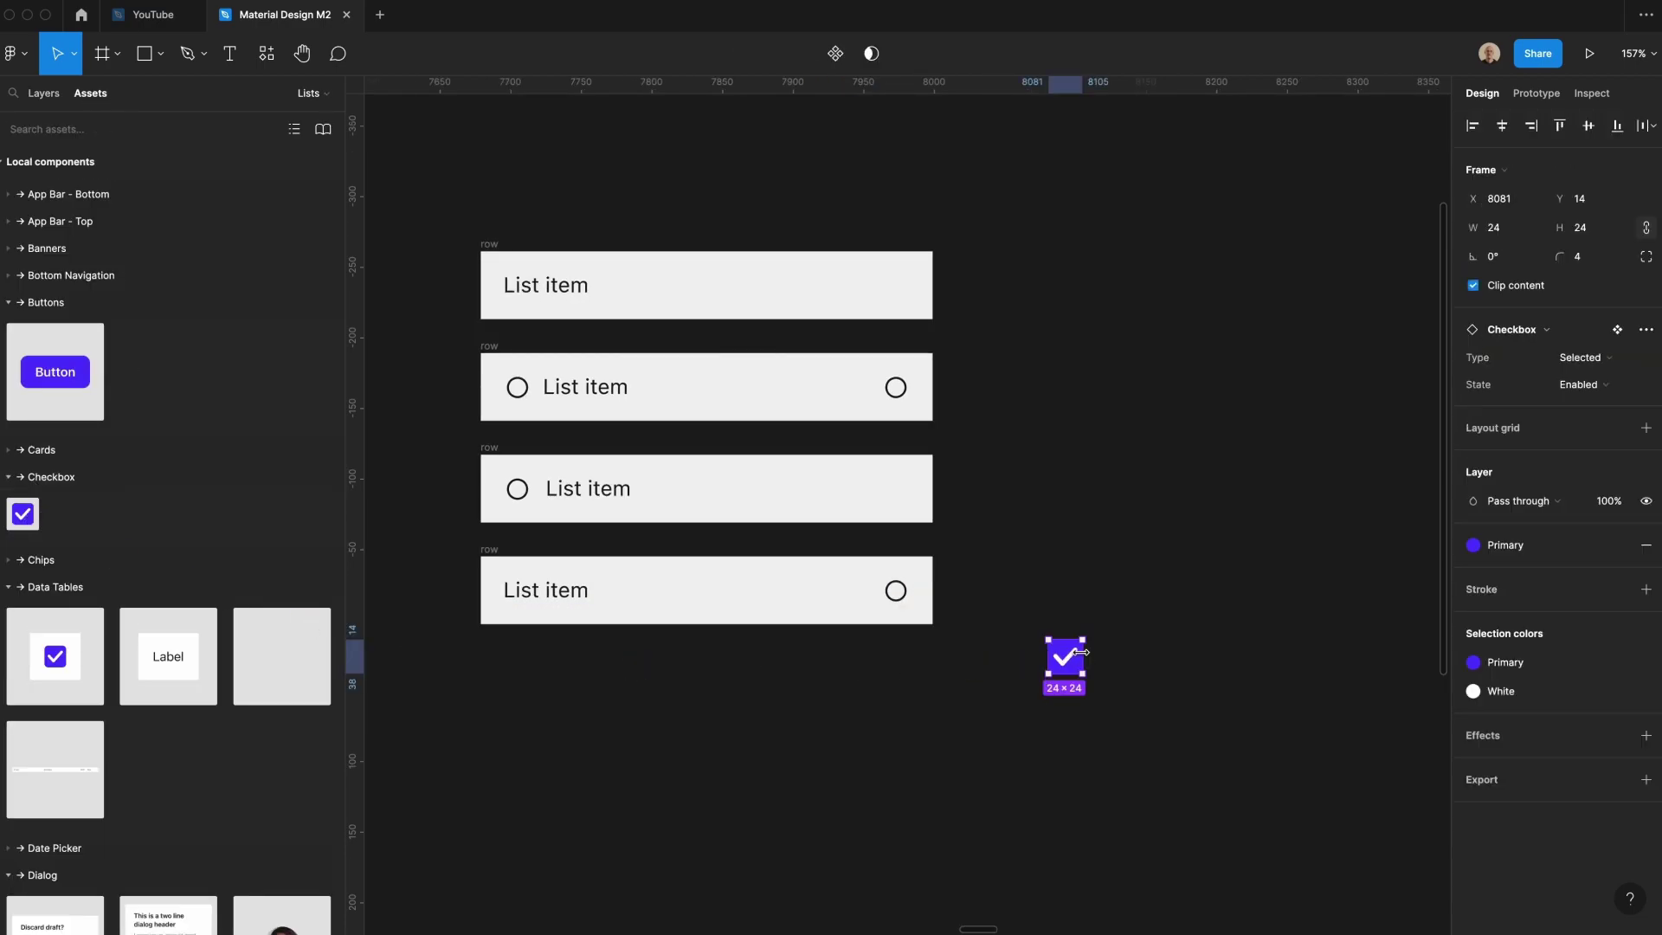
pyautogui.click(801, 733)
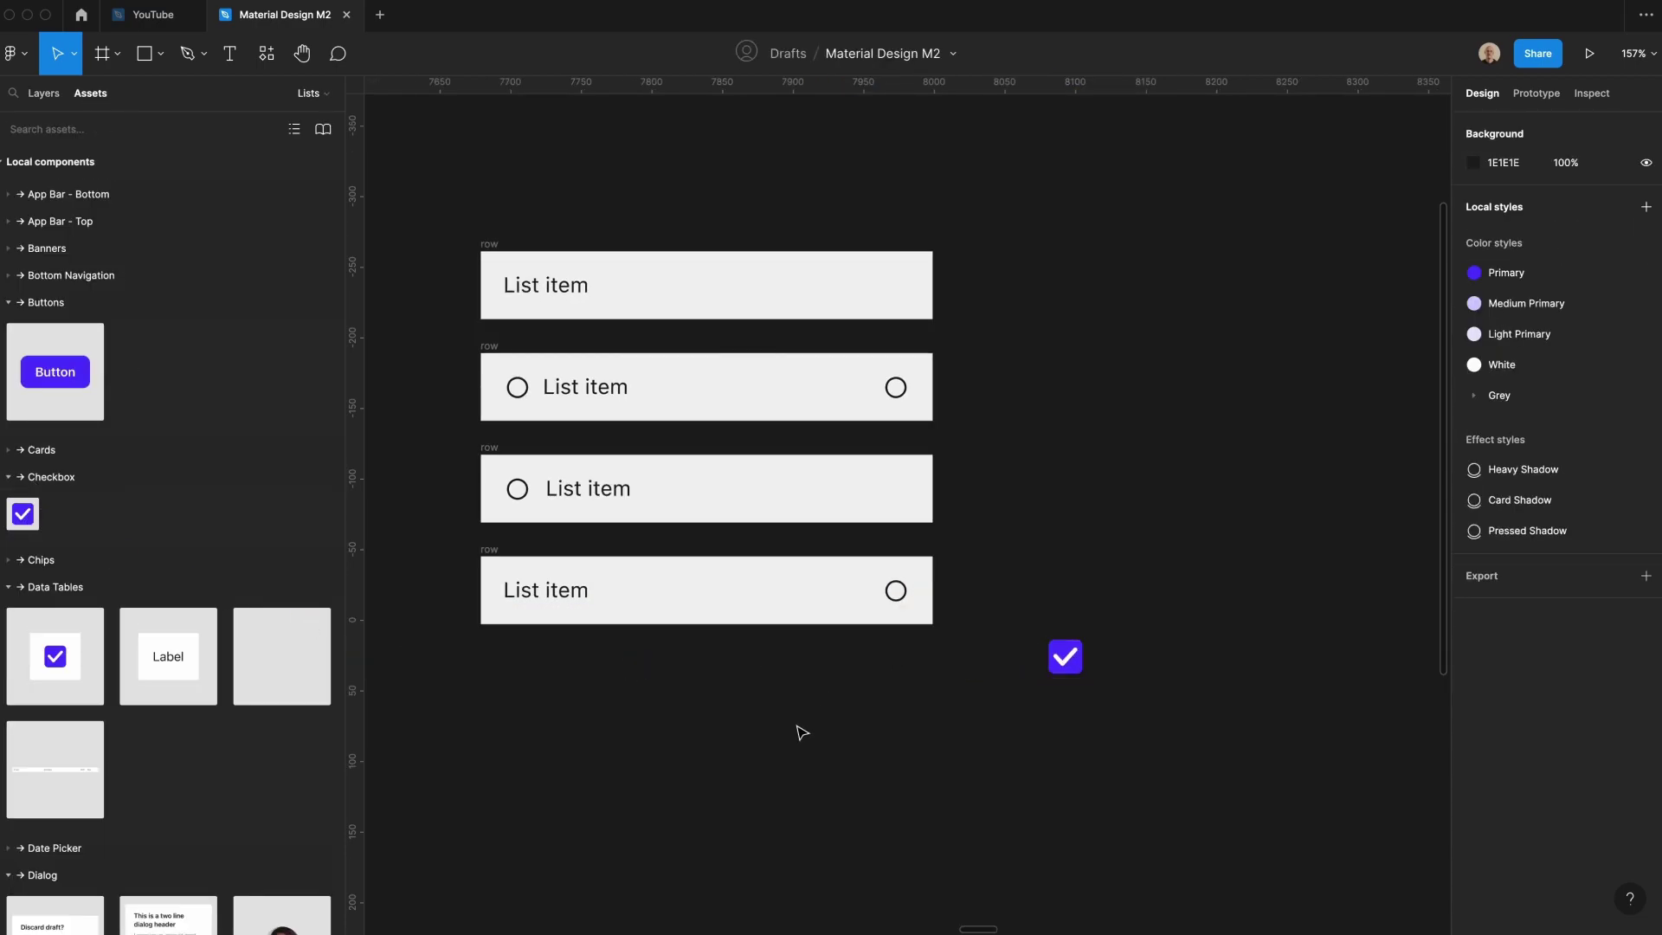
# - Duplicate the second and fourth rows below the list with a vertical spacing of 24 between the copies
pyautogui.click(485, 364)
pyautogui.keyDown('shift'); pyautogui.click(504, 547); pyautogui.keyUp('shift')
pyautogui.moveTo(645, 382); pyautogui.dragTo(651, 686)
pyautogui.click(1512, 344)
pyautogui.write('24')
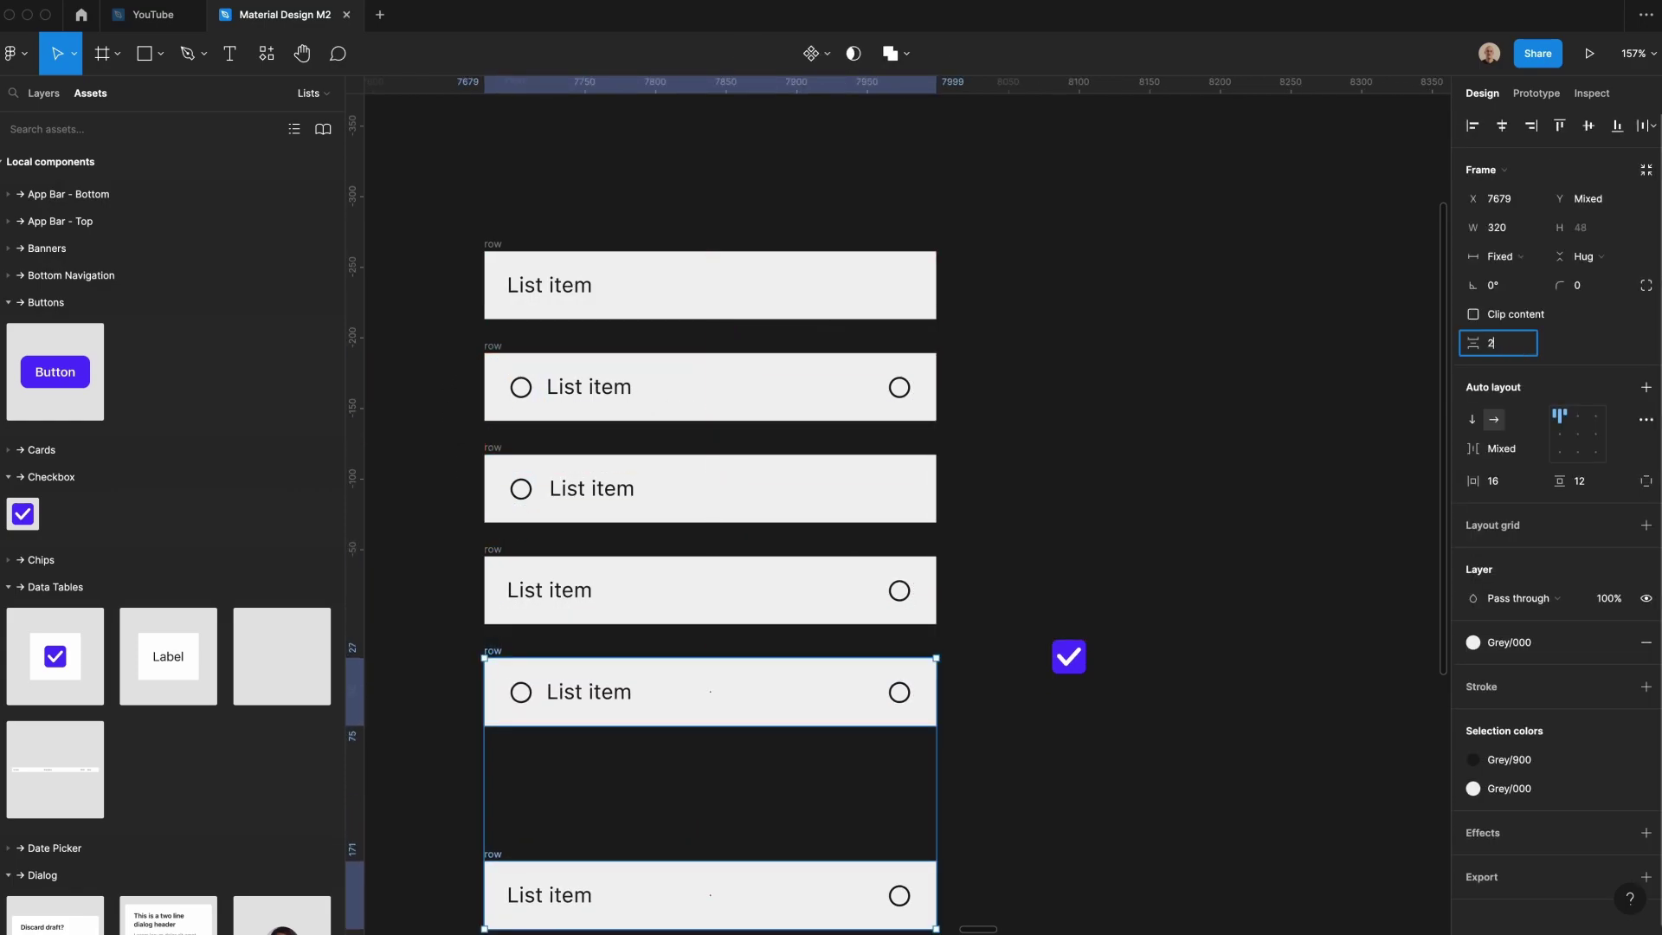
pyautogui.press('Tab')
pyautogui.scroll(-3, 1212, 441)
# - Set the checkbox instance's type to Unselected and cut it from the canvas
pyautogui.click(1073, 535)
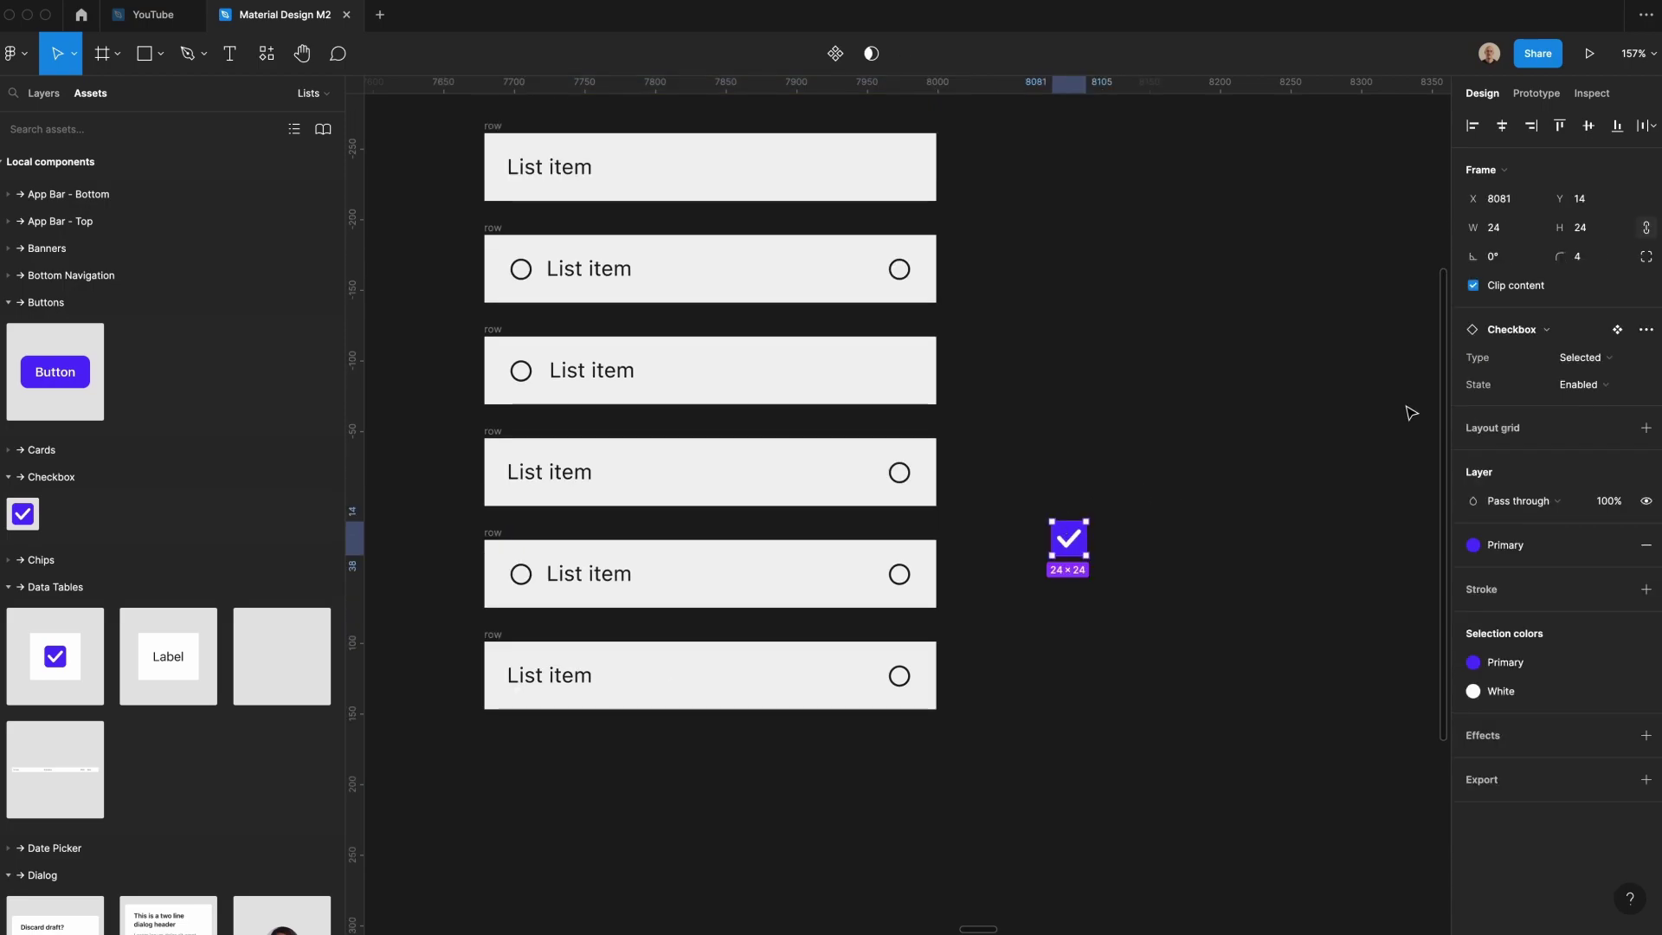
pyautogui.click(1597, 386)
pyautogui.click(1487, 398)
pyautogui.click(1584, 358)
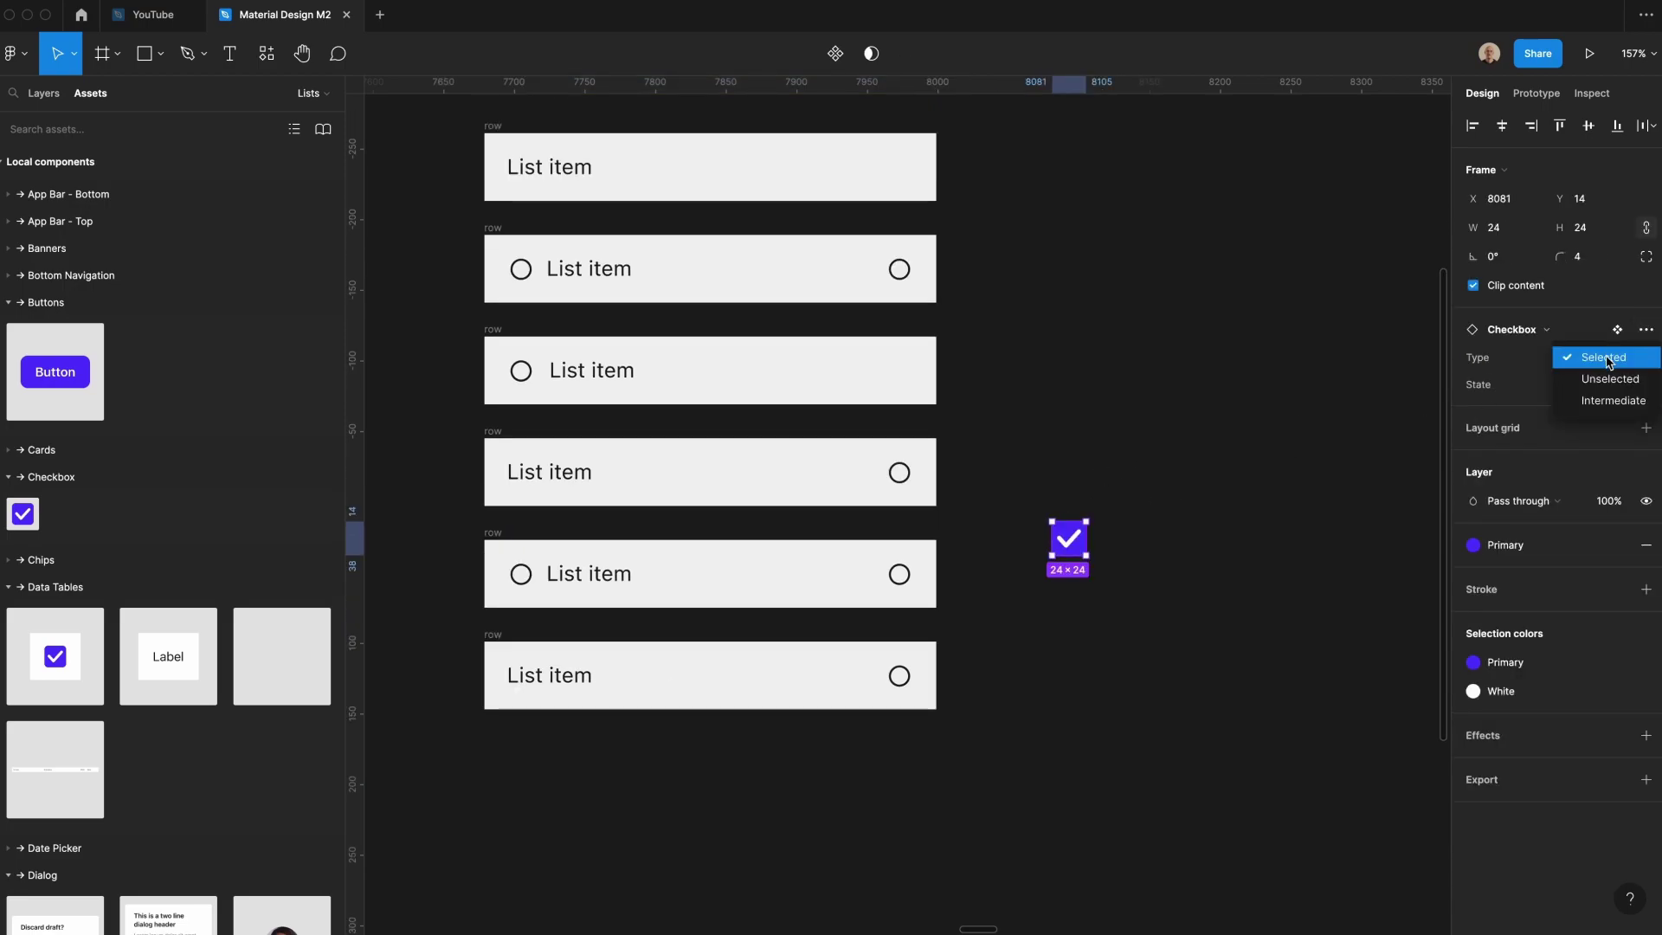
pyautogui.click(1601, 381)
pyautogui.hotkey('ctrl', 'x')
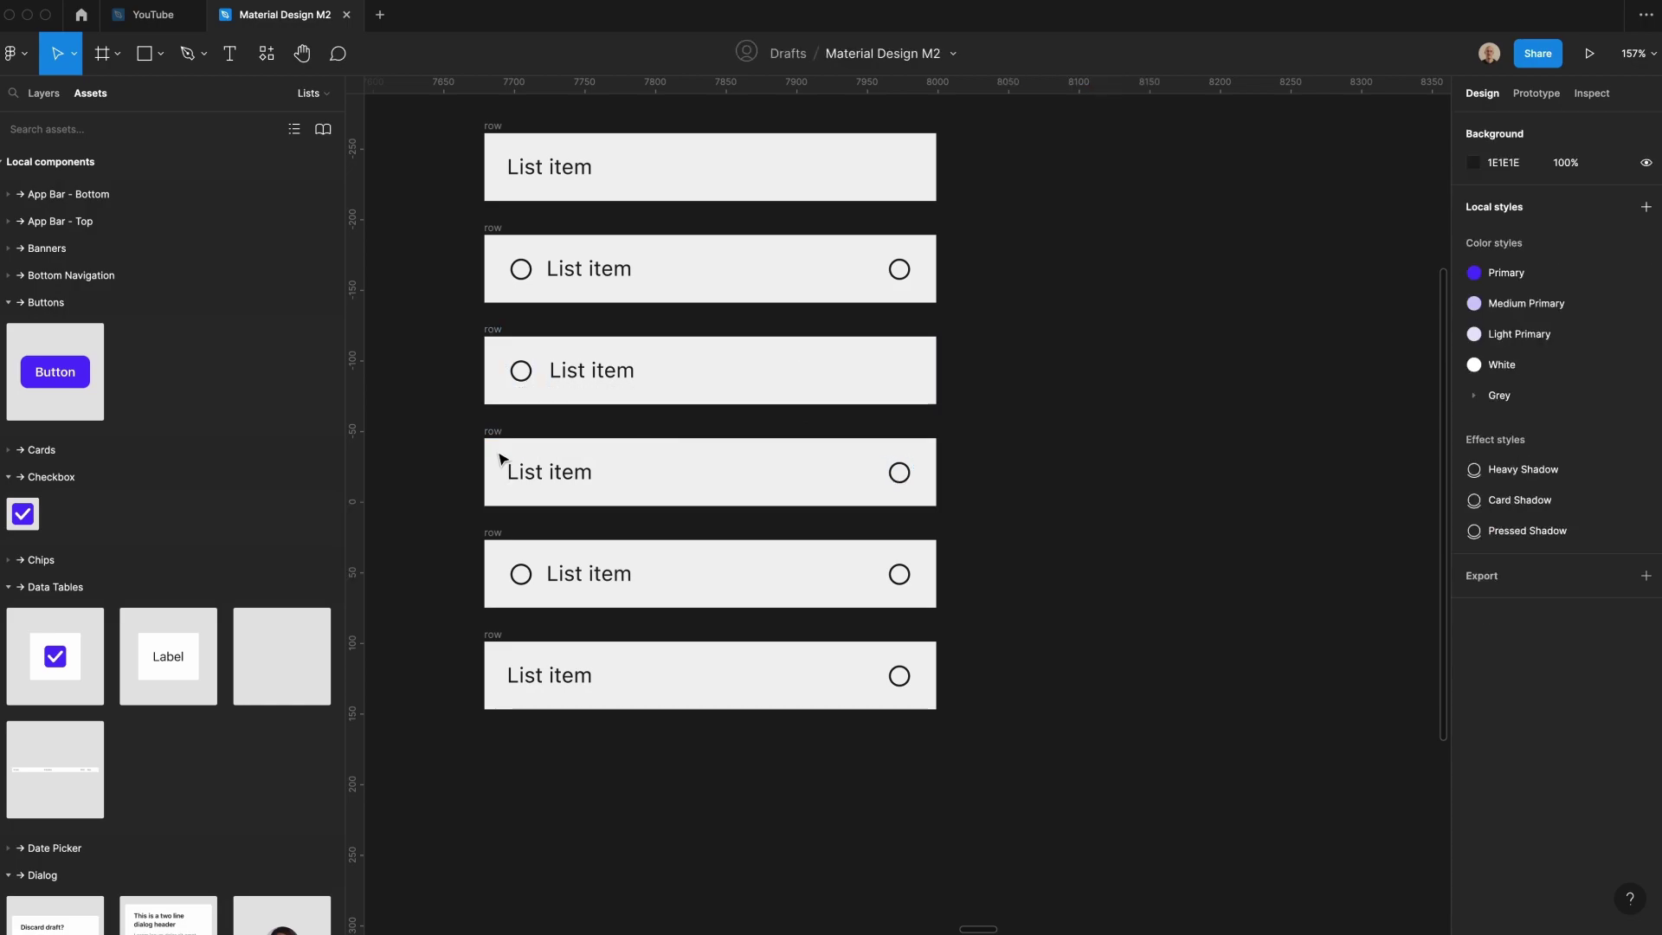
pyautogui.click(497, 453)
pyautogui.hotkey('ctrl', 'v')
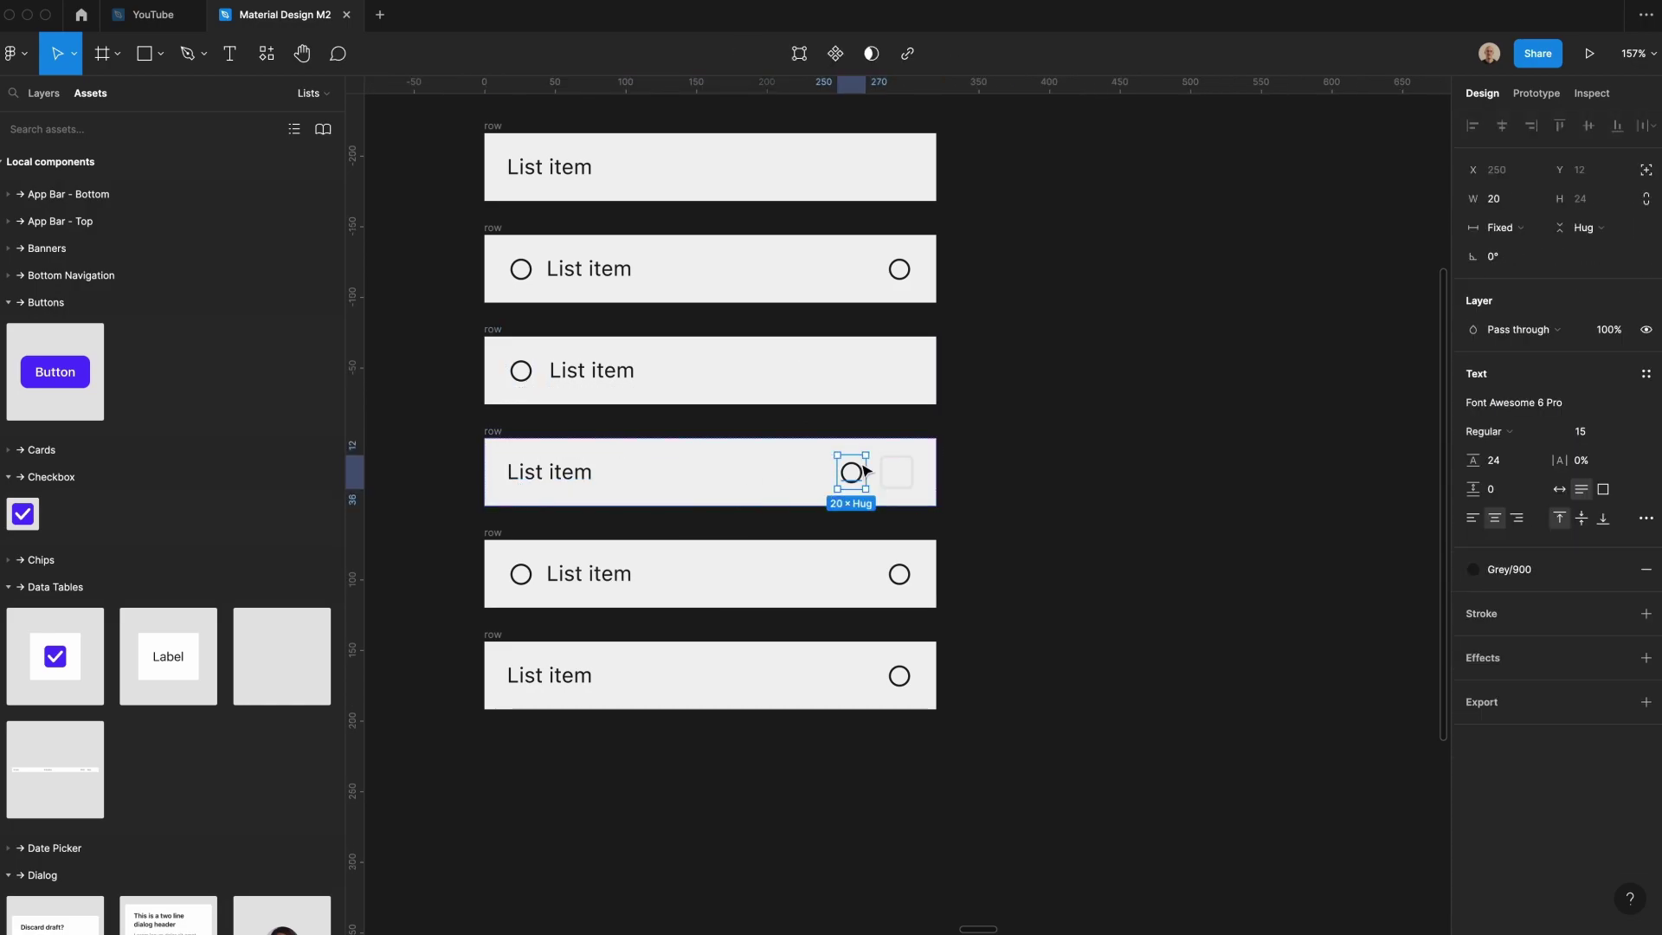
pyautogui.click(493, 653)
pyautogui.press('super+z')
pyautogui.press('super+z')
# - Replace the trailing circle icons in the fifth and sixth rows with the cut checkbox
pyautogui.click(494, 536)
pyautogui.press('super+v')
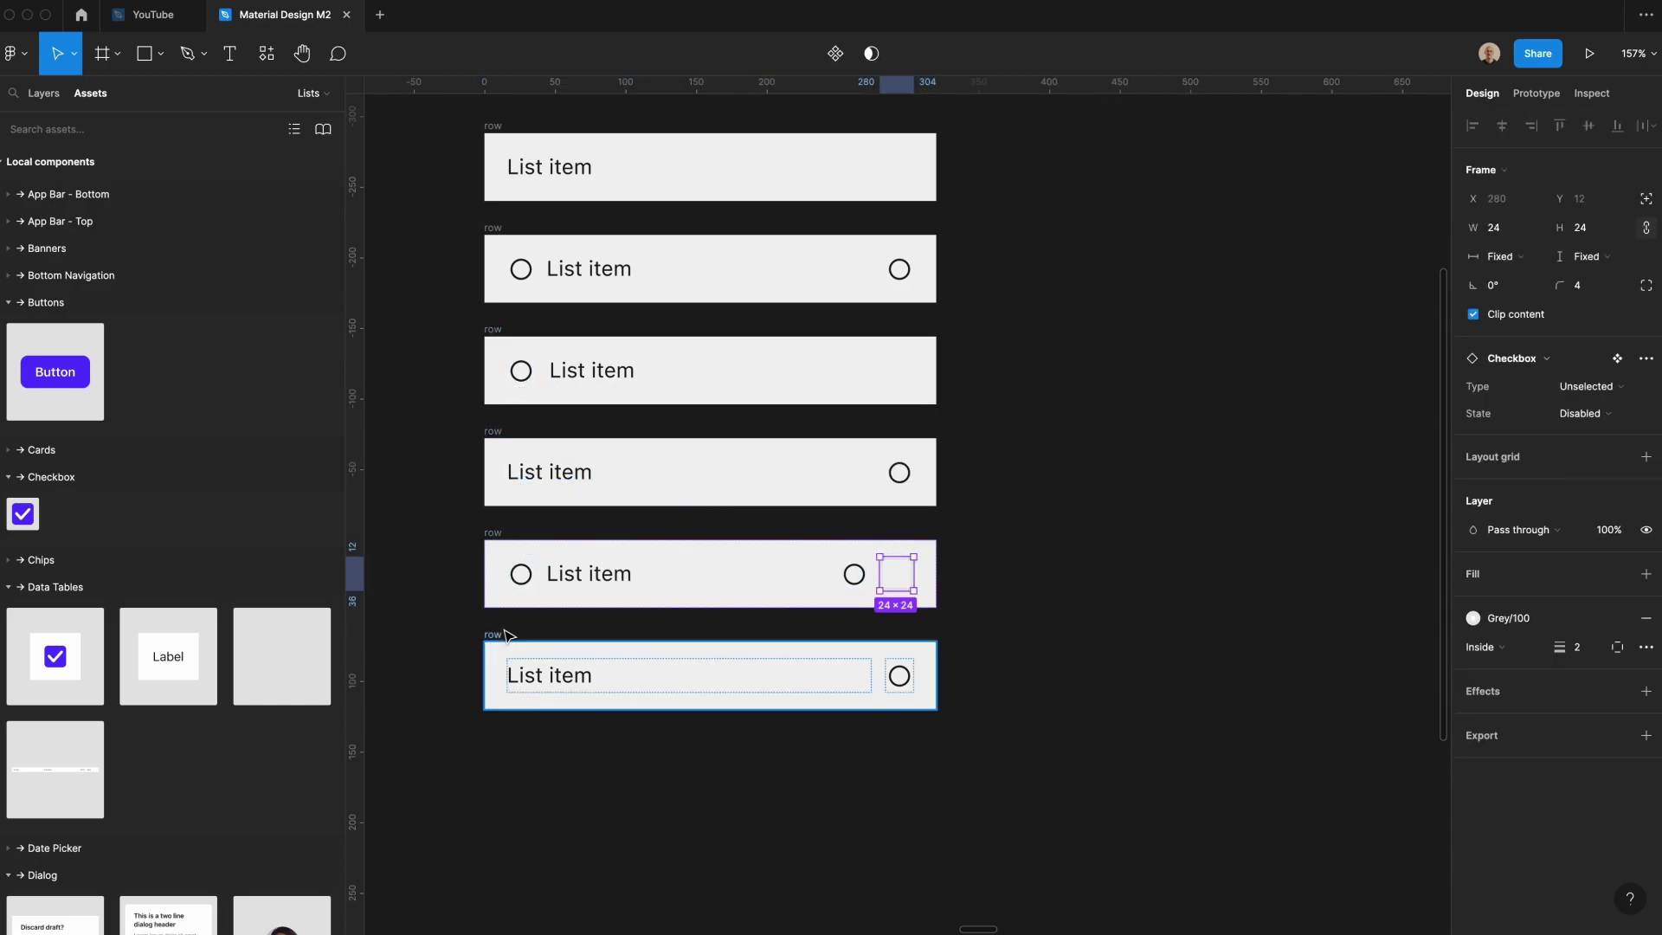
pyautogui.click(494, 635)
pyautogui.press('super+v')
pyautogui.click(854, 574)
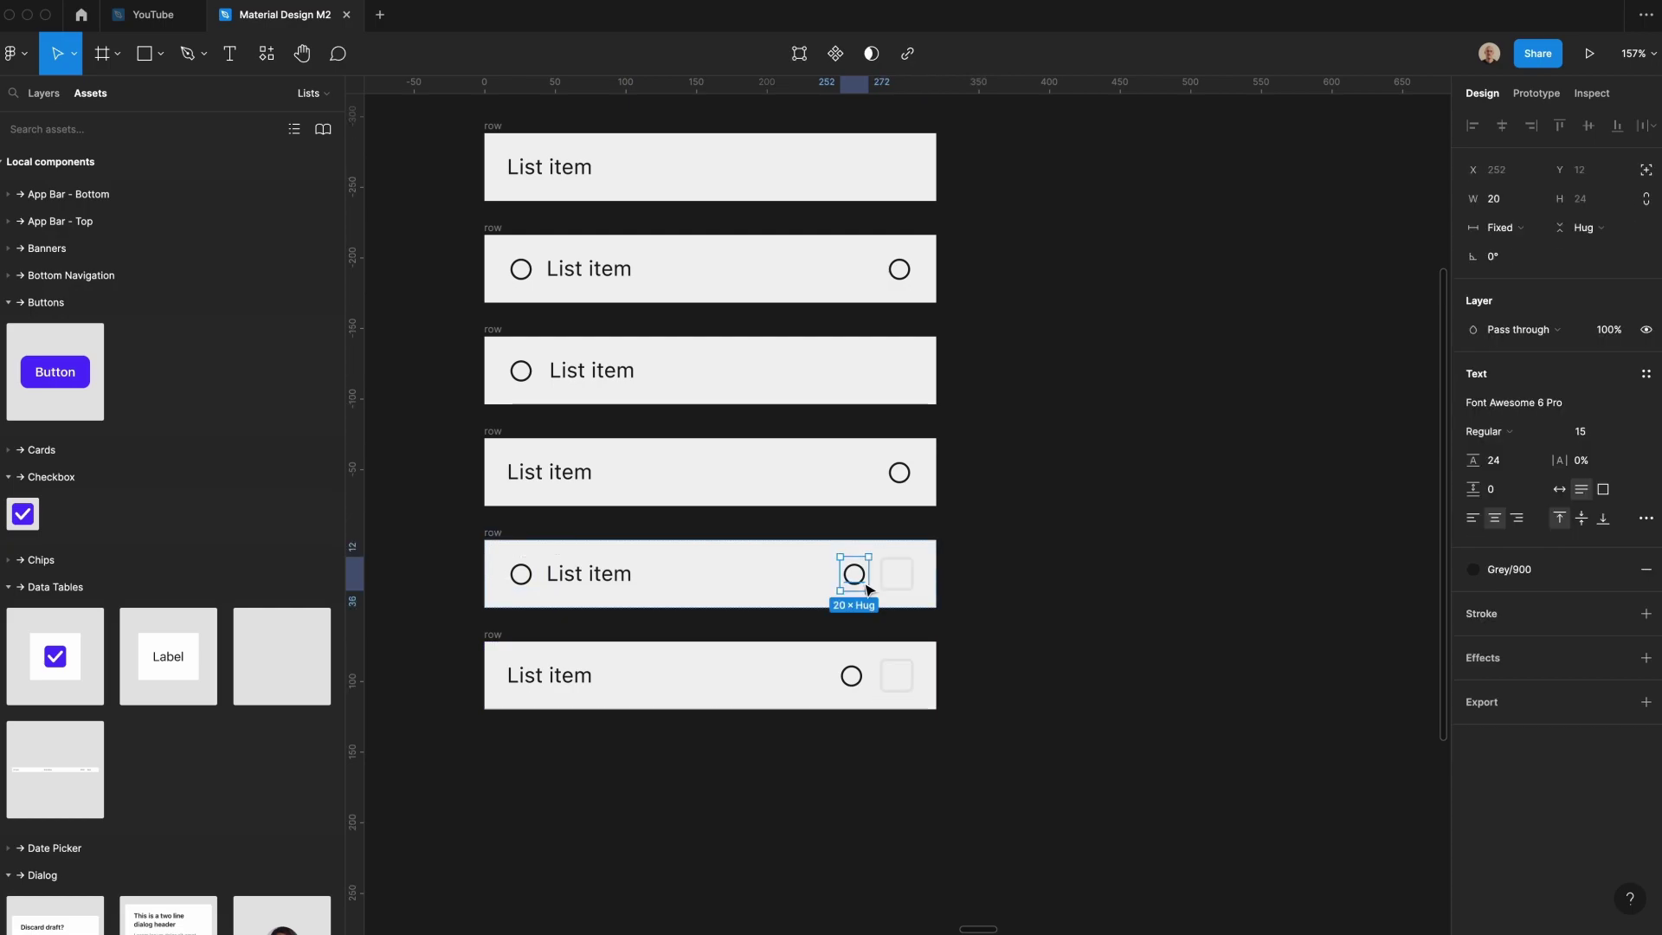
pyautogui.press('Delete')
pyautogui.click(852, 675)
pyautogui.press('Delete')
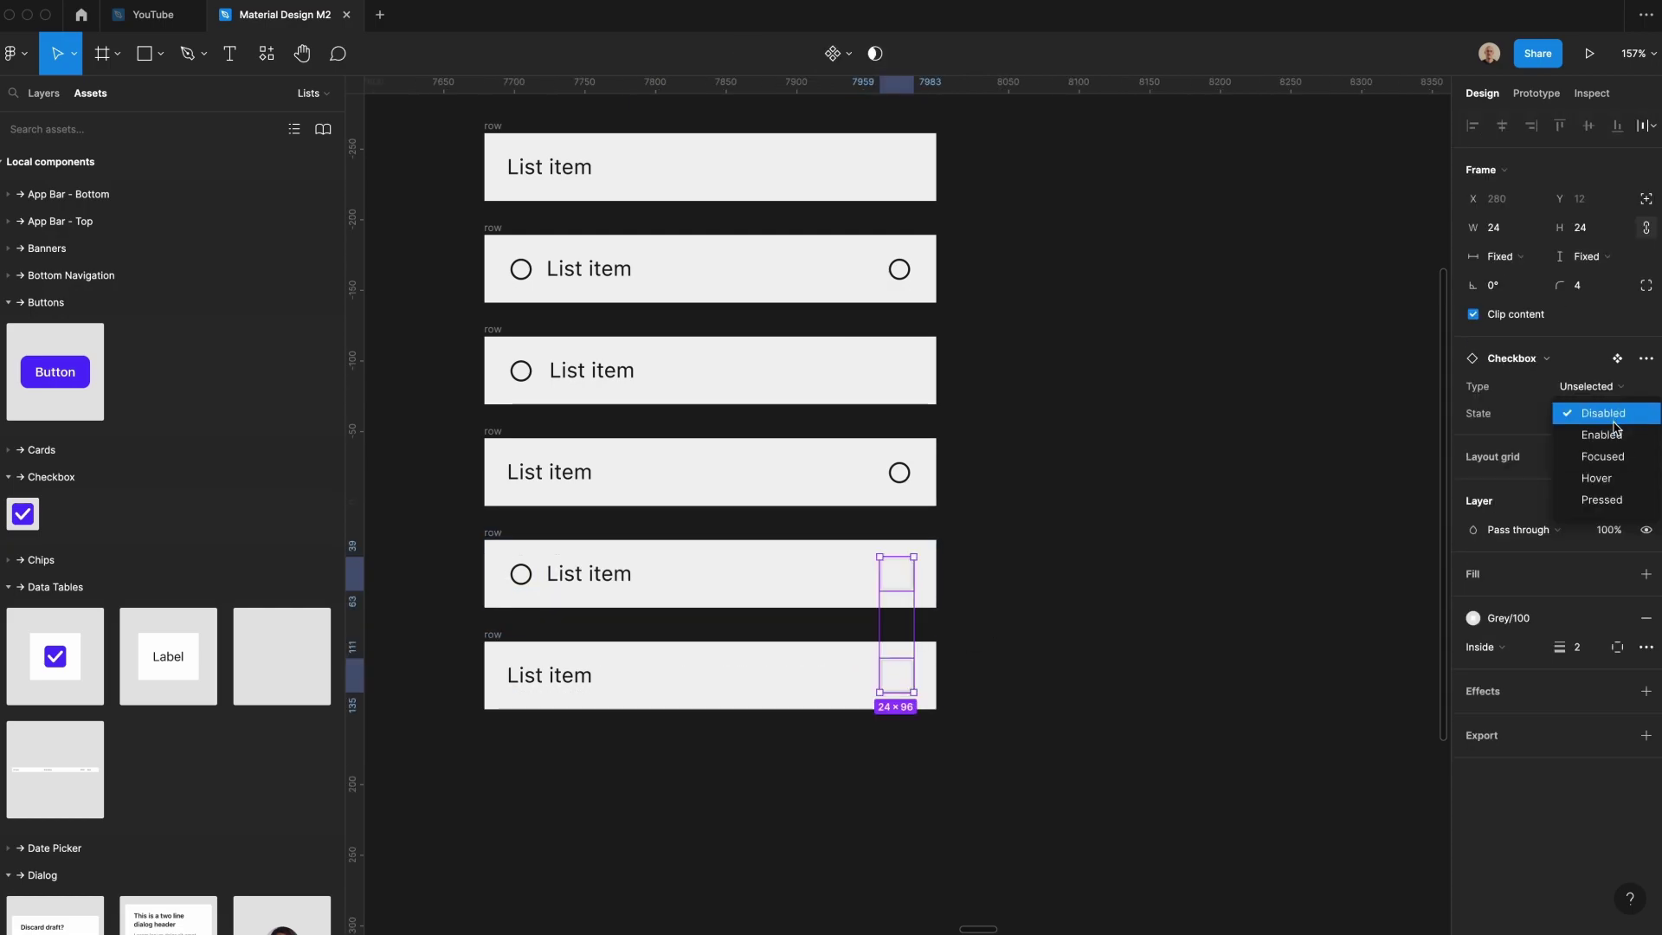
# - Set the state of the checkboxes in the fifth and sixth rows to Enabled
pyautogui.click(1601, 434)
pyautogui.click(986, 619)
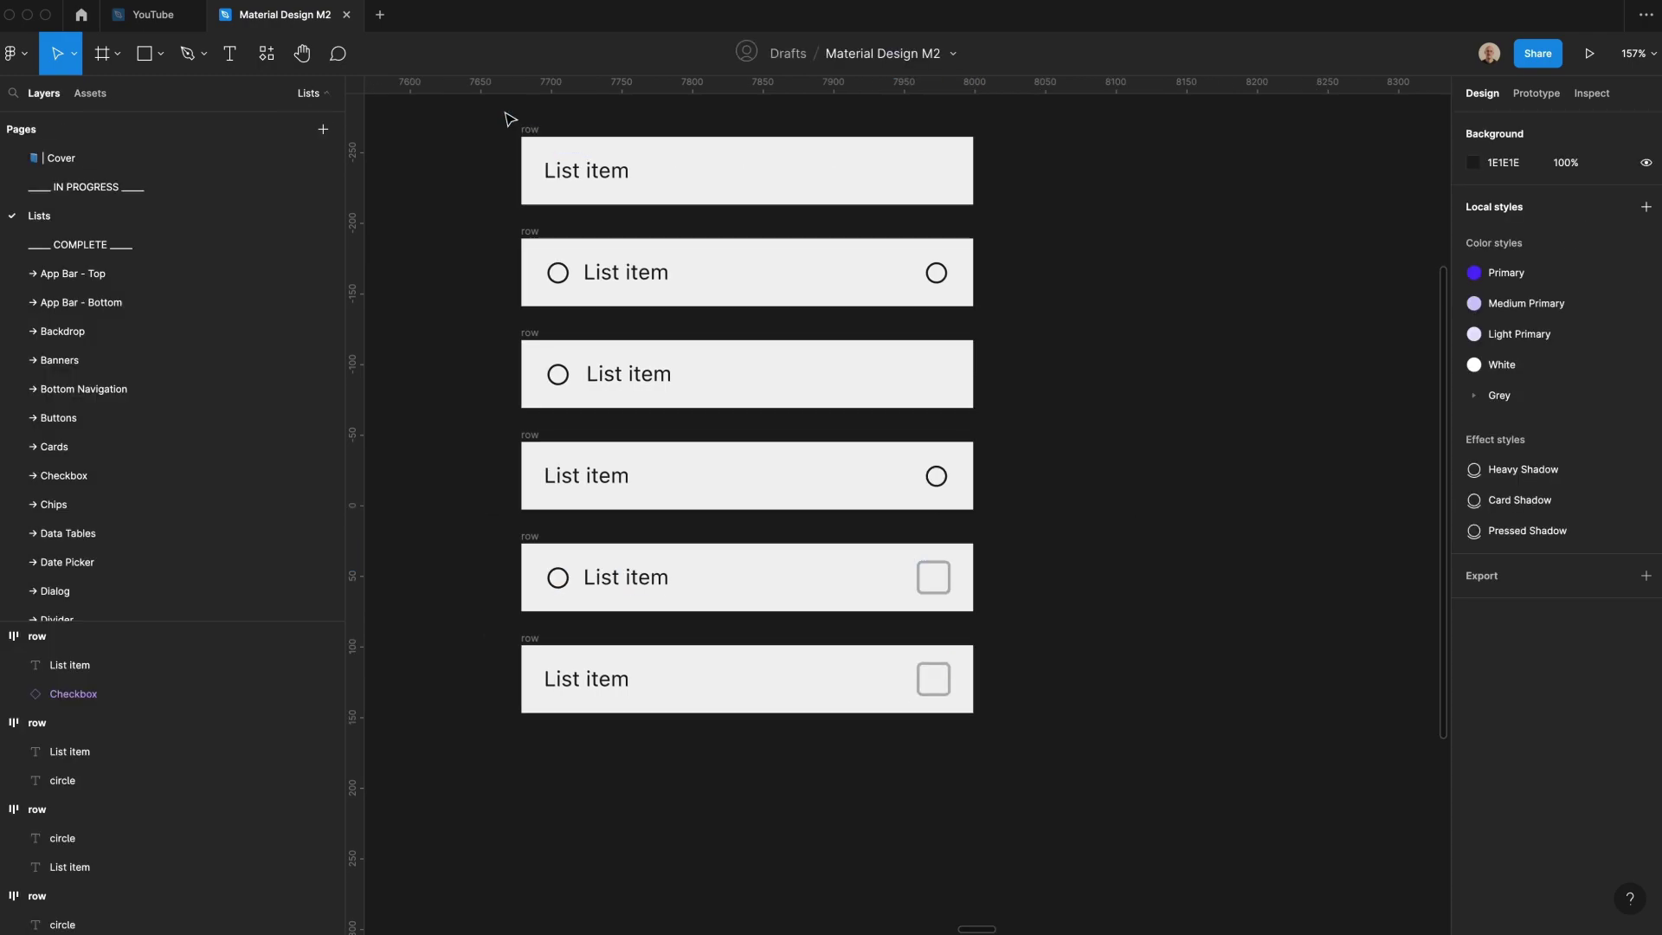
pyautogui.click(554, 272)
# - Duplicate the fourth and sixth rows below the list and space the two copies 24 apart
pyautogui.scroll(-1, 450, 558)
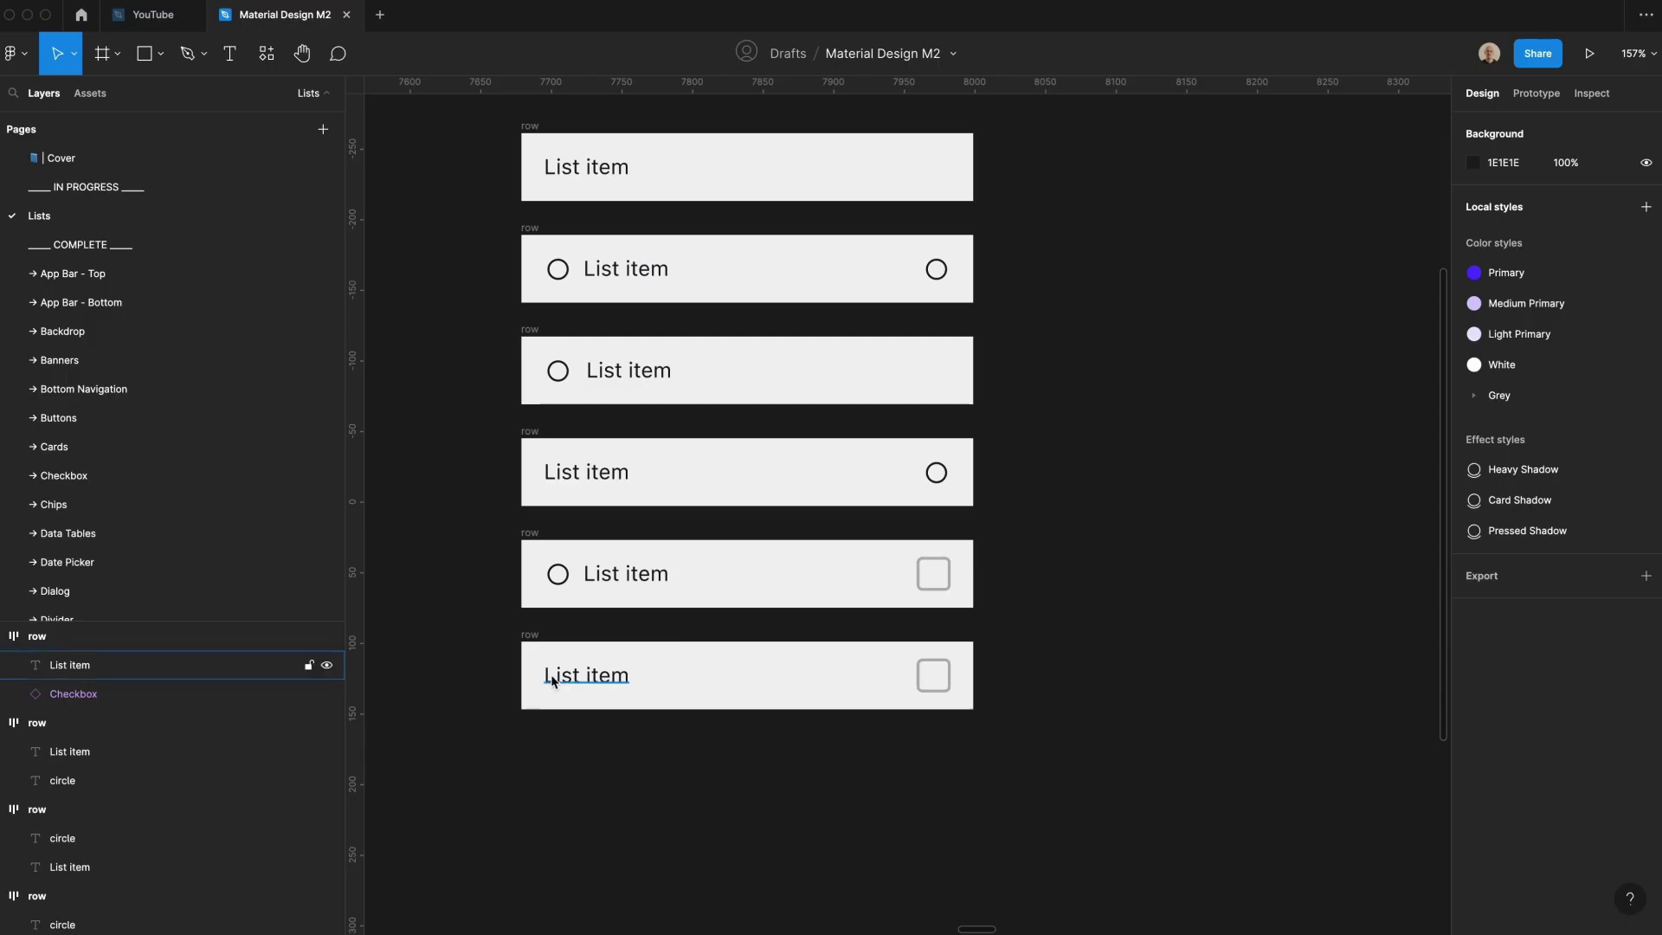
pyautogui.scroll(-5, 502, 623)
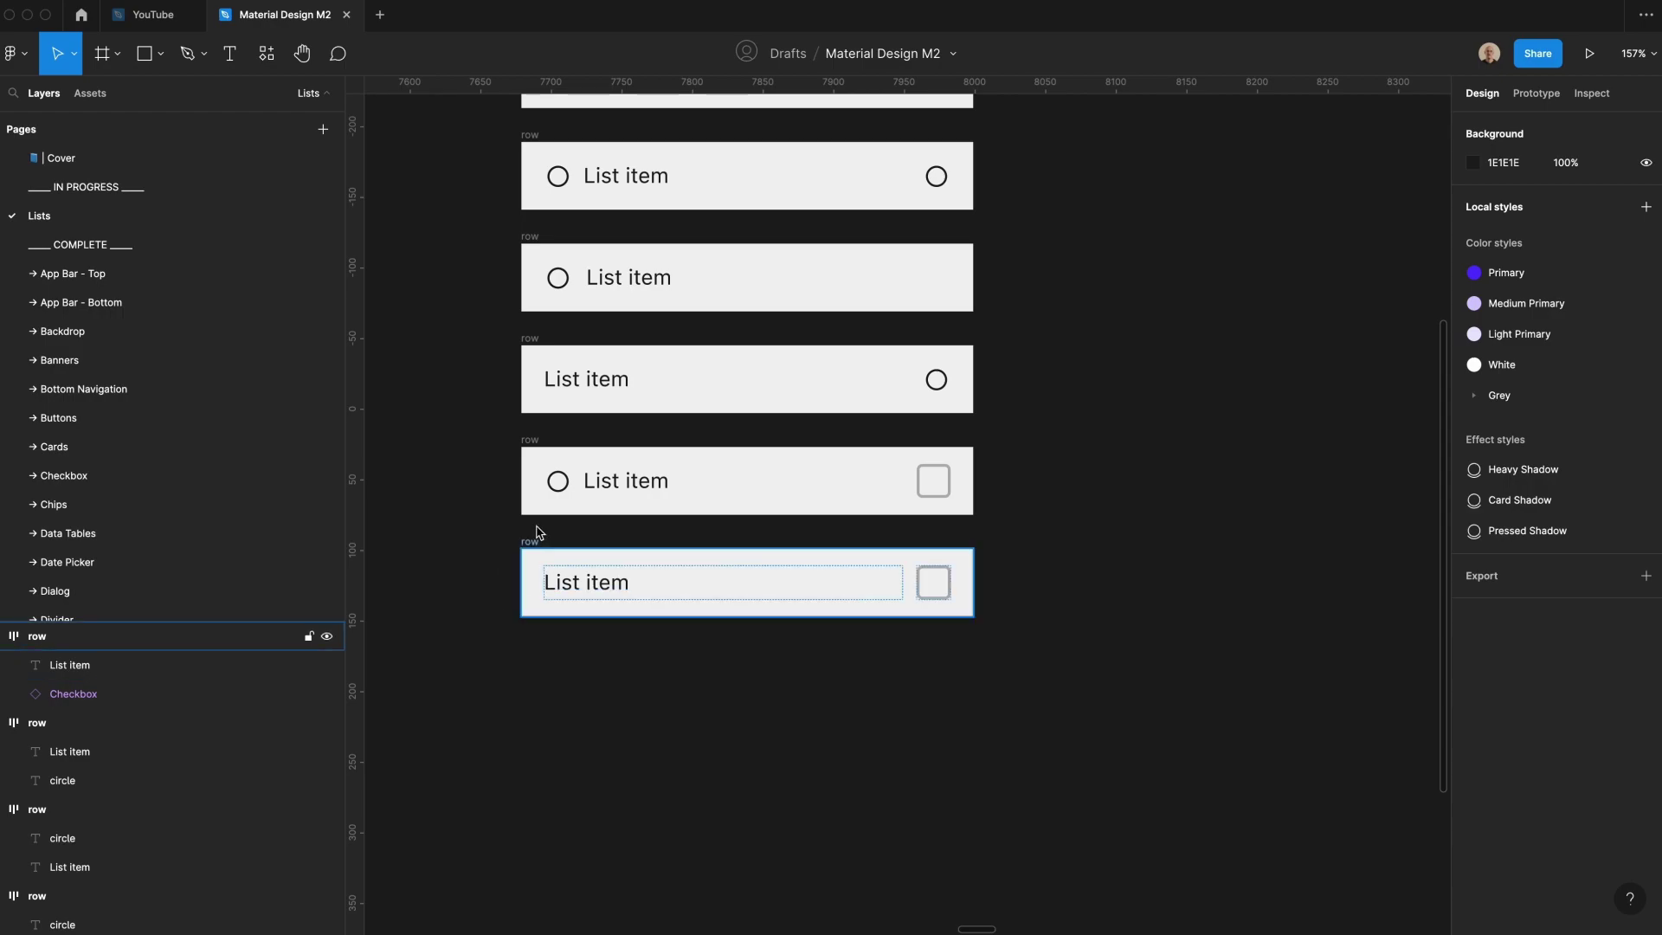
pyautogui.scroll(2, 500, 242)
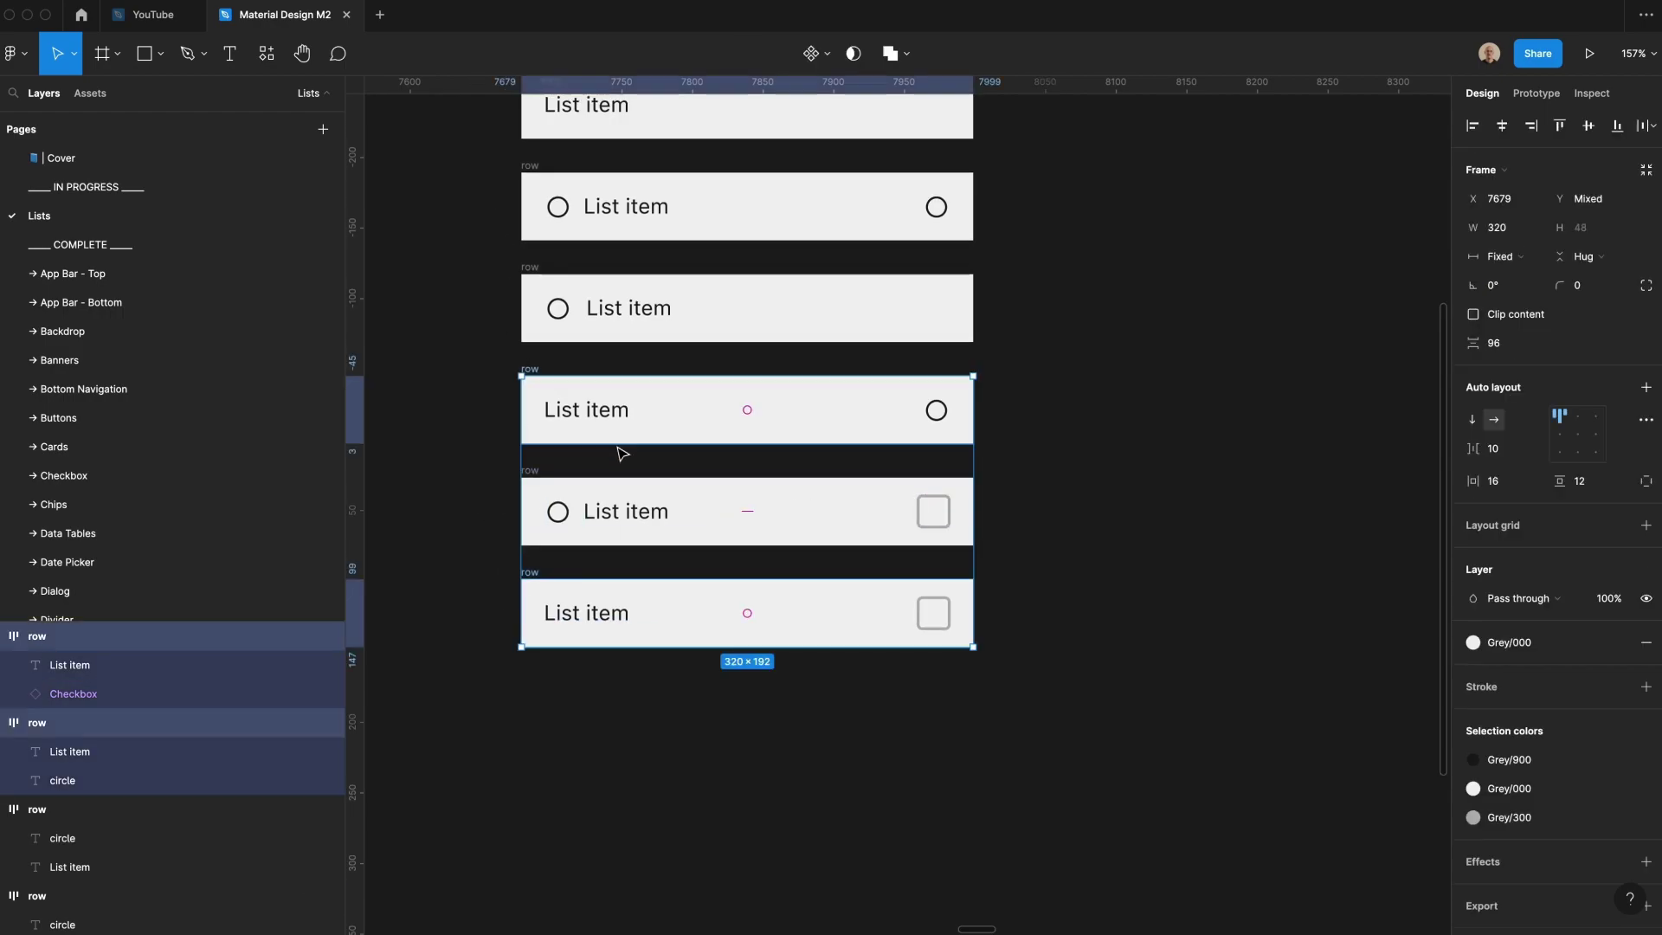
pyautogui.keyDown('alt'); pyautogui.moveTo(627, 415); pyautogui.dragTo(638, 715); pyautogui.keyUp('alt')
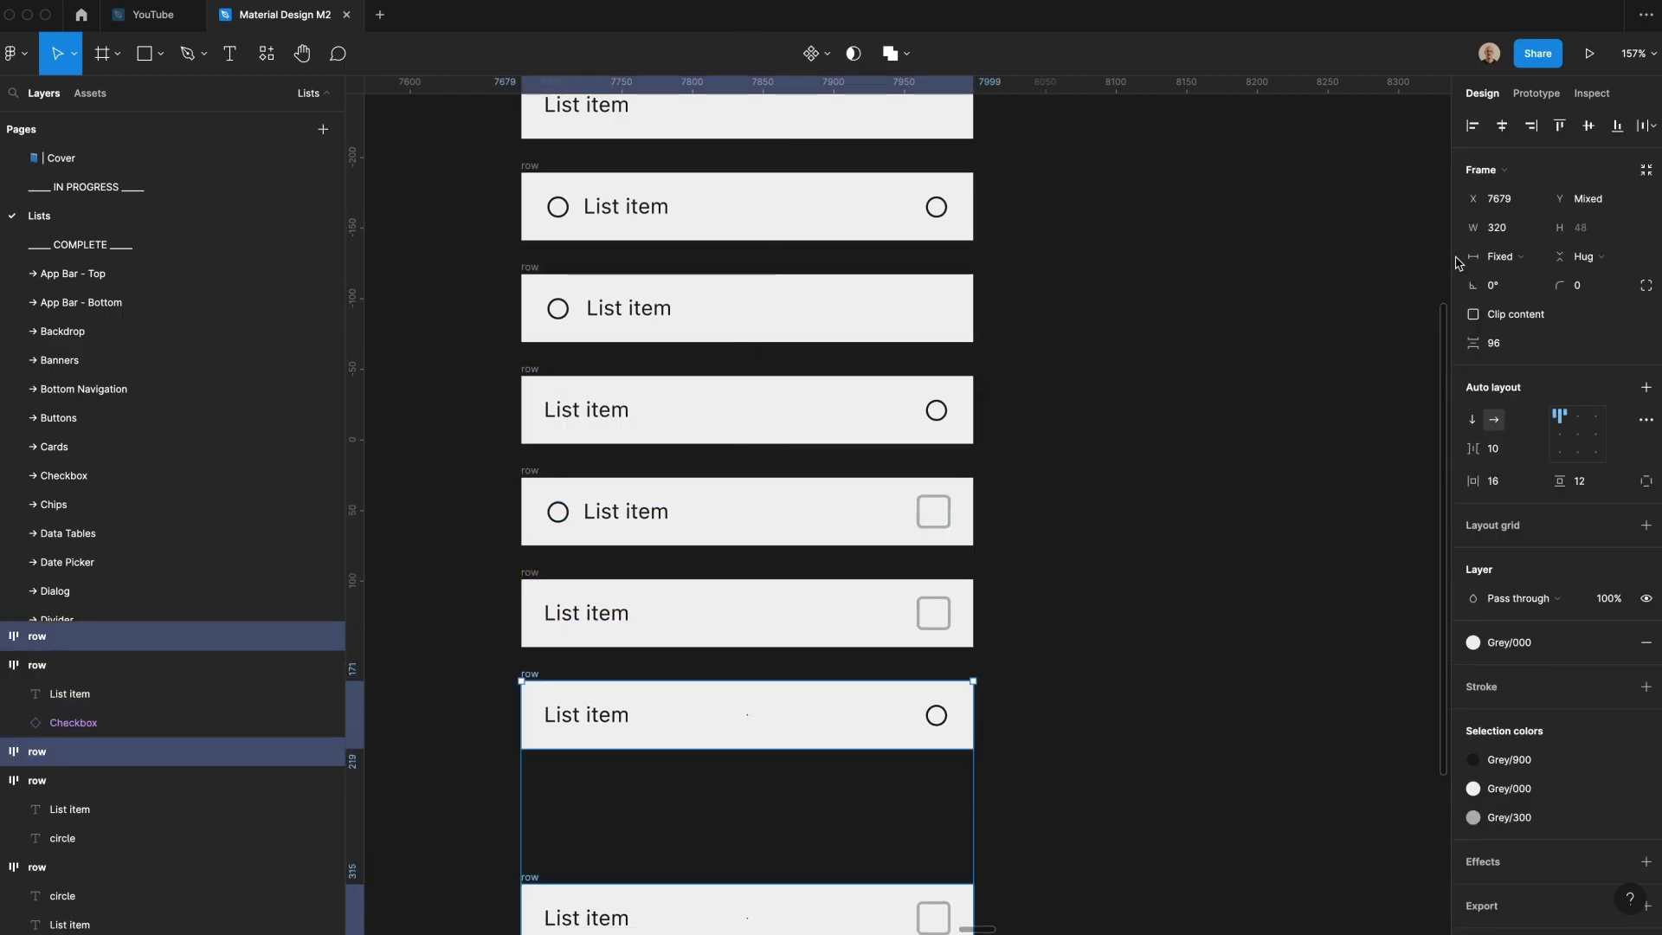
pyautogui.click(1517, 346)
pyautogui.write('24')
pyautogui.press('Return')
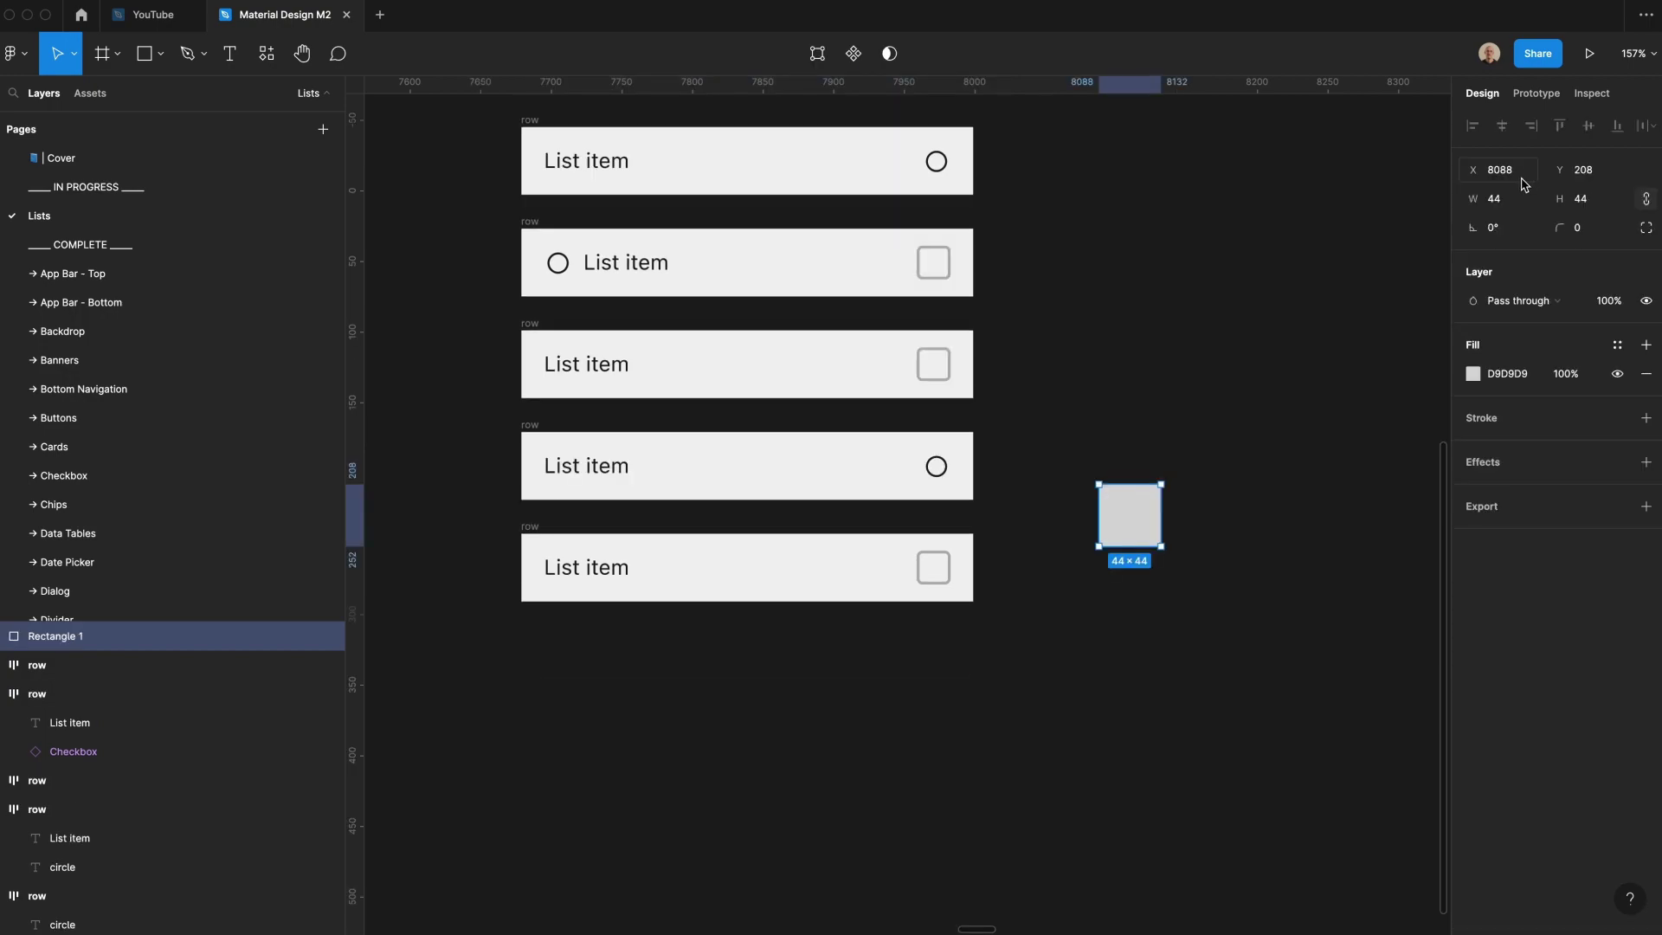
# - Resize the grey square beside the rows to 40 × 40 and round its corners with a radius of 30
pyautogui.click(1513, 194)
pyautogui.write('40')
pyautogui.press('Return')
pyautogui.click(1576, 226)
pyautogui.write('30')
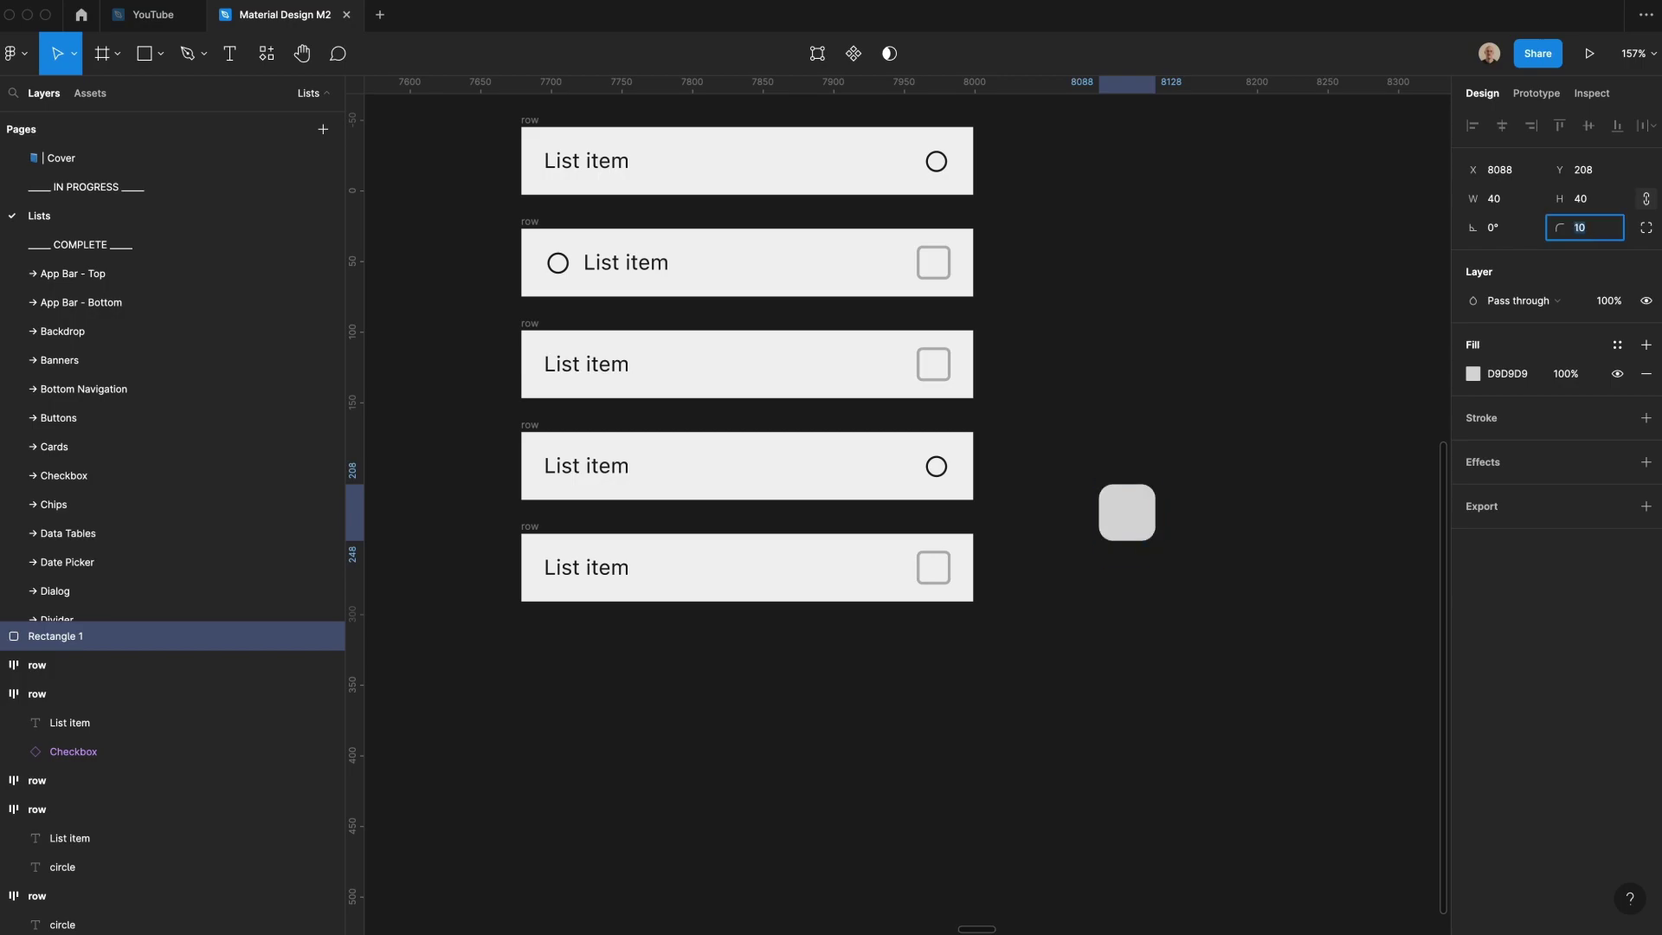
pyautogui.press('Return')
pyautogui.click(1052, 664)
pyautogui.click(1127, 514)
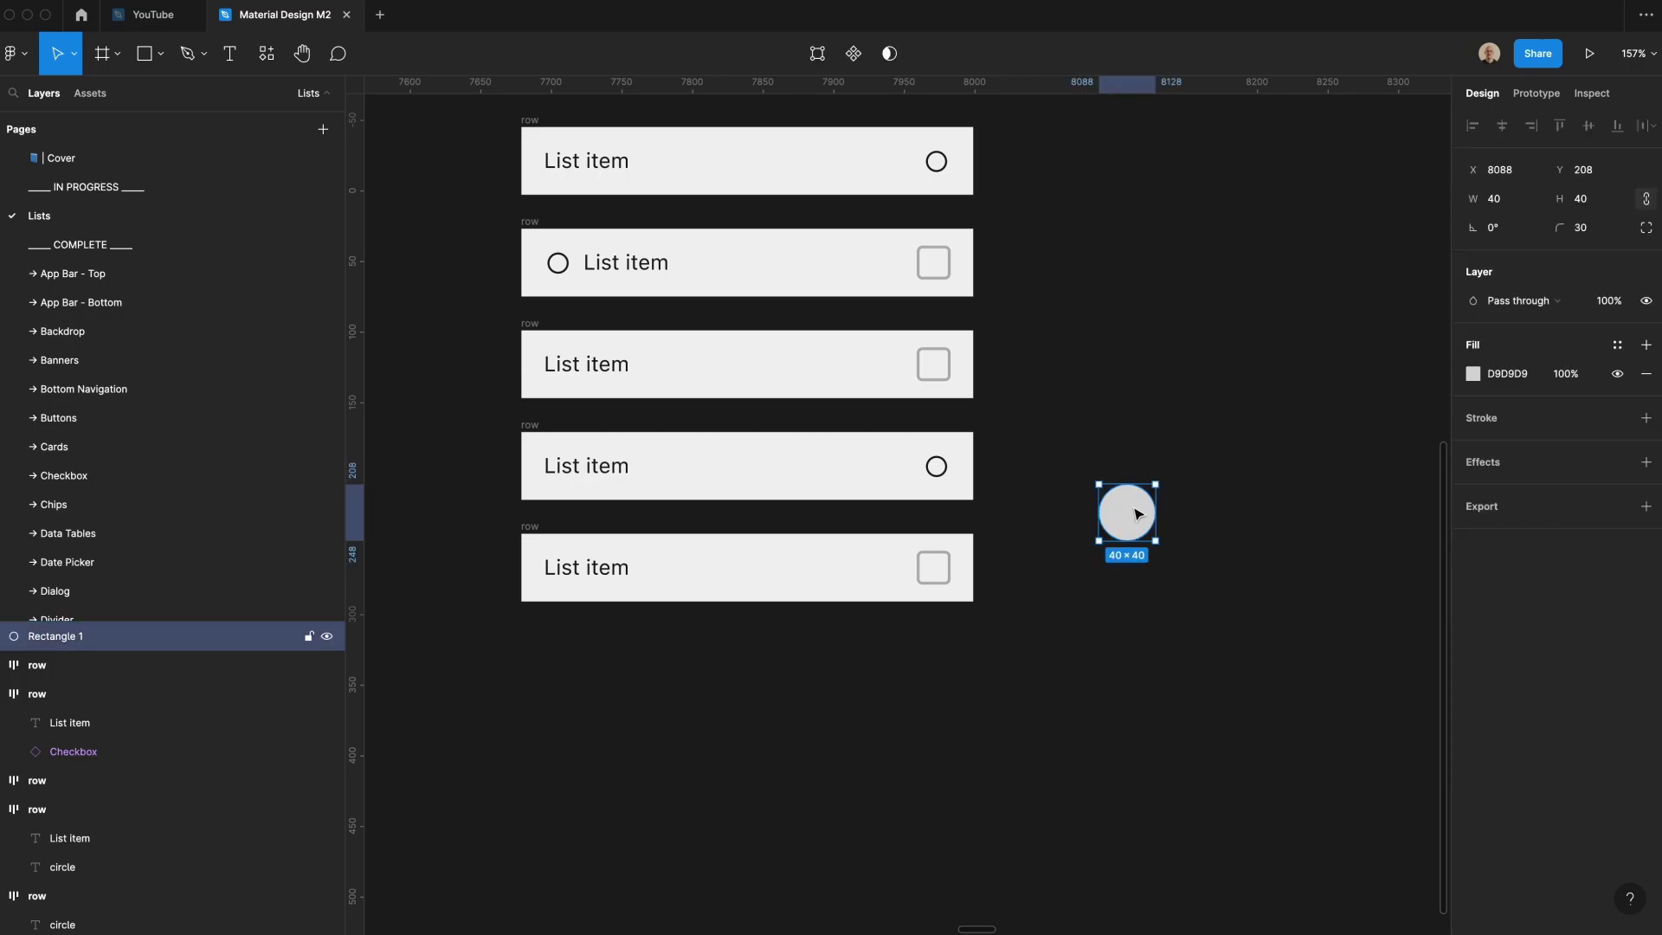
# - Fill the 40 × 40 grey circle with the copied portrait image by pasting its properties
pyautogui.press('alt+super+v')
pyautogui.click(1171, 392)
pyautogui.click(1141, 495)
# - Cut the portrait avatar and place it at the leading end of both the seventh and eighth rows
pyautogui.press('super+x')
pyautogui.click(528, 454)
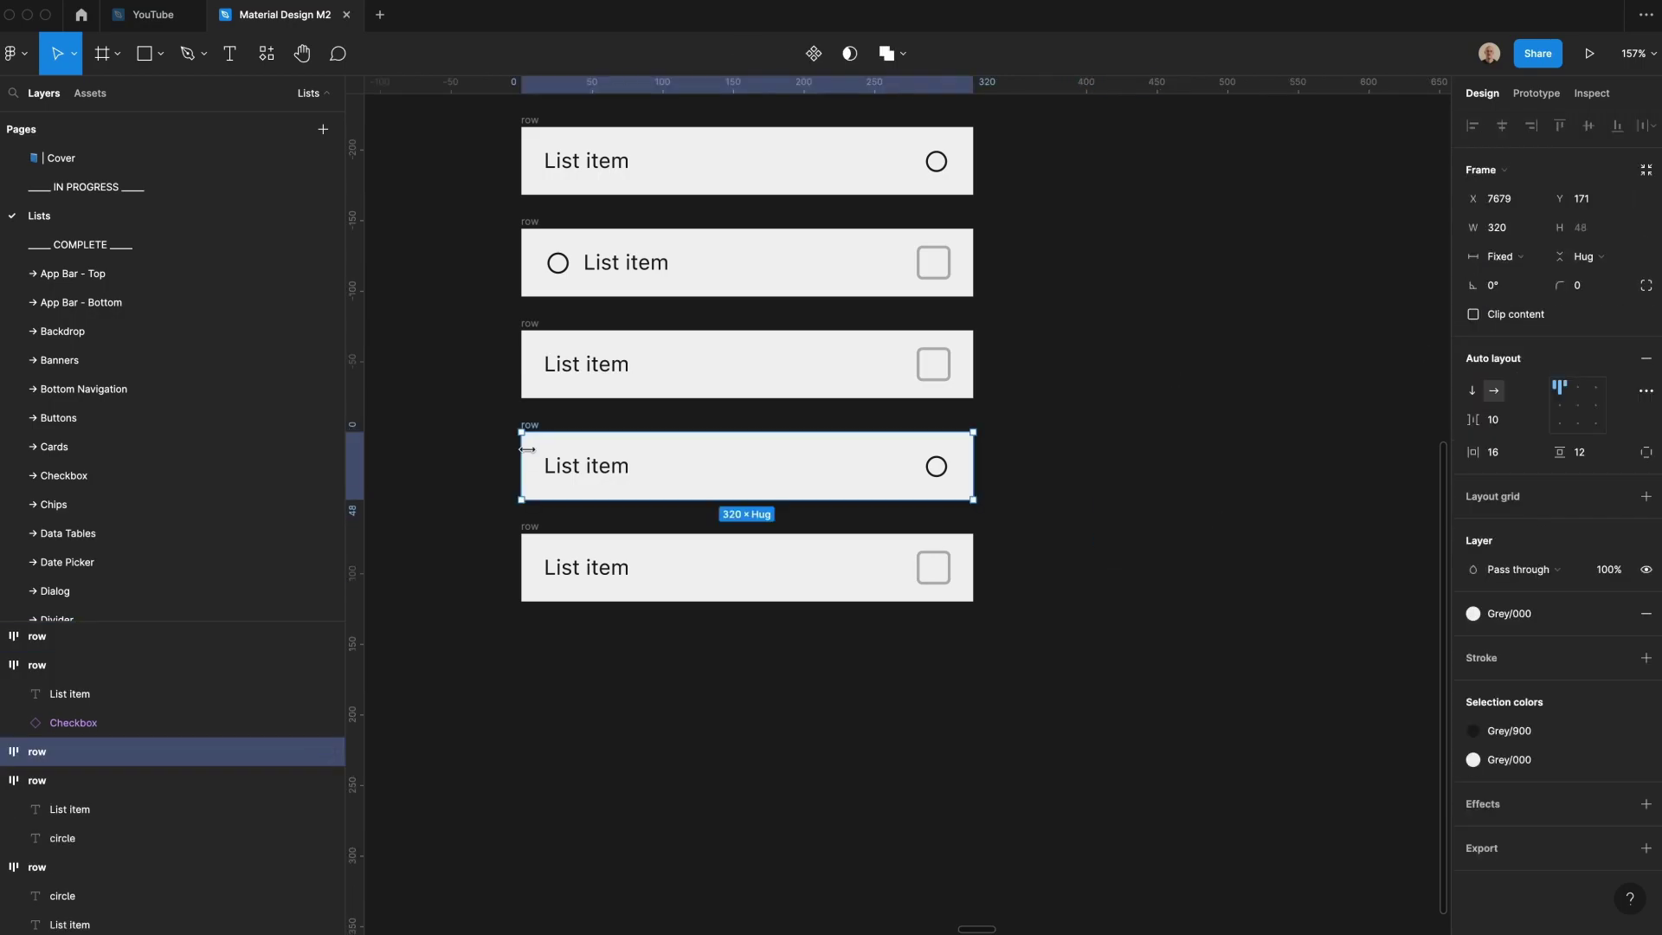
pyautogui.press('super+v')
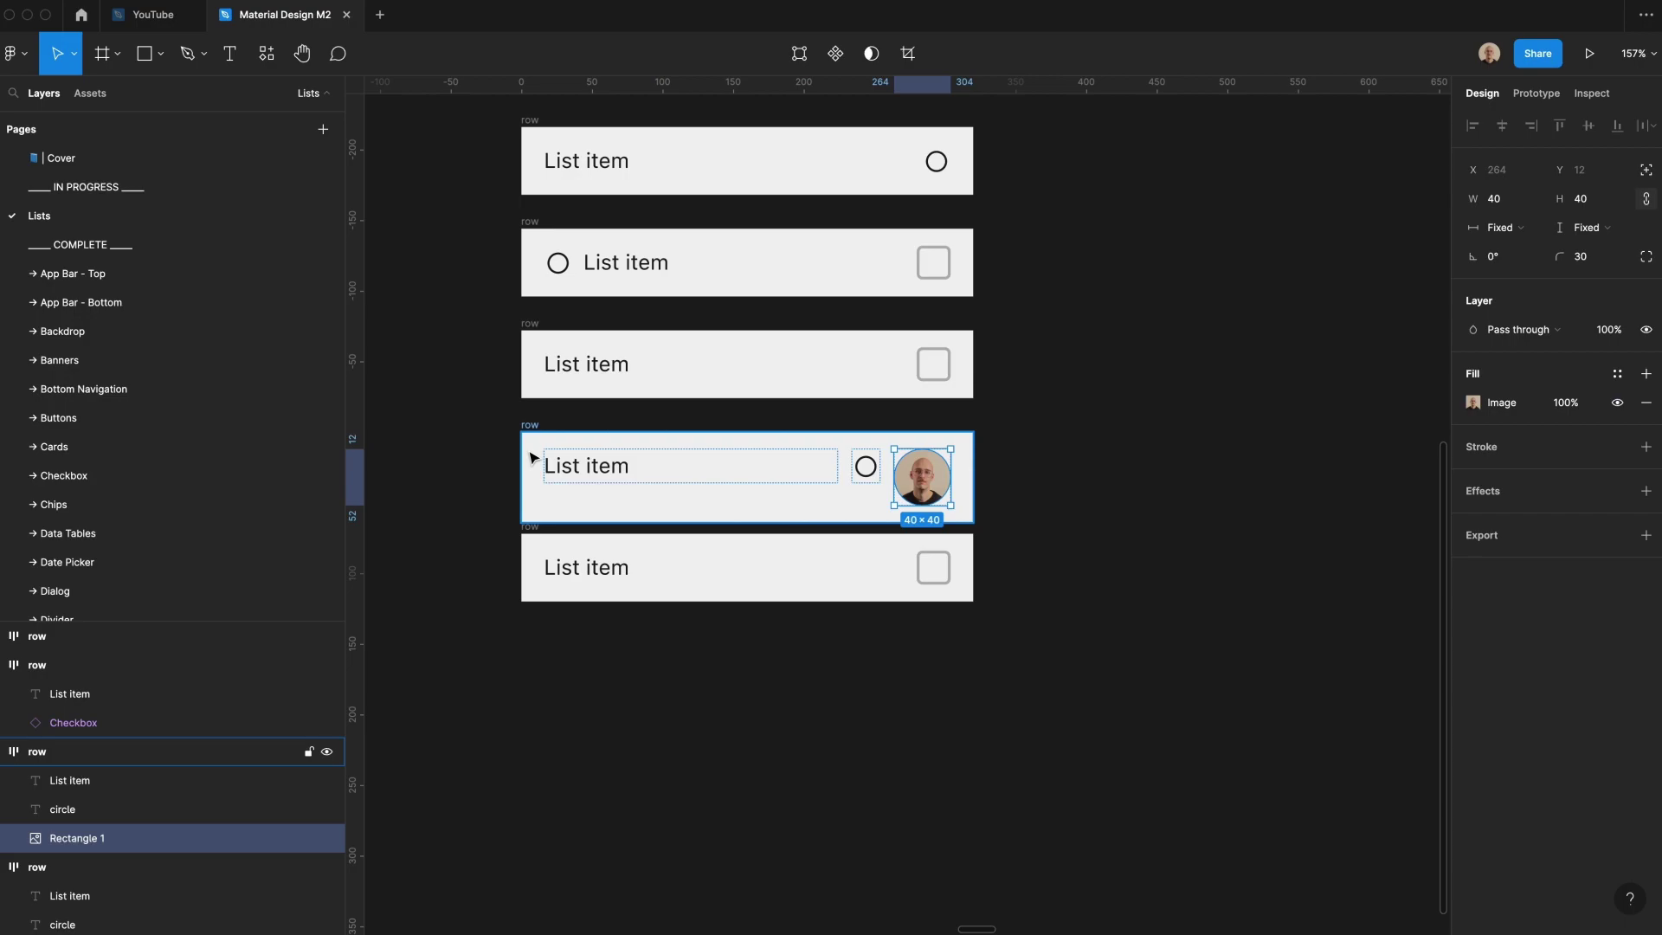
pyautogui.press('Left')
pyautogui.press('Left')
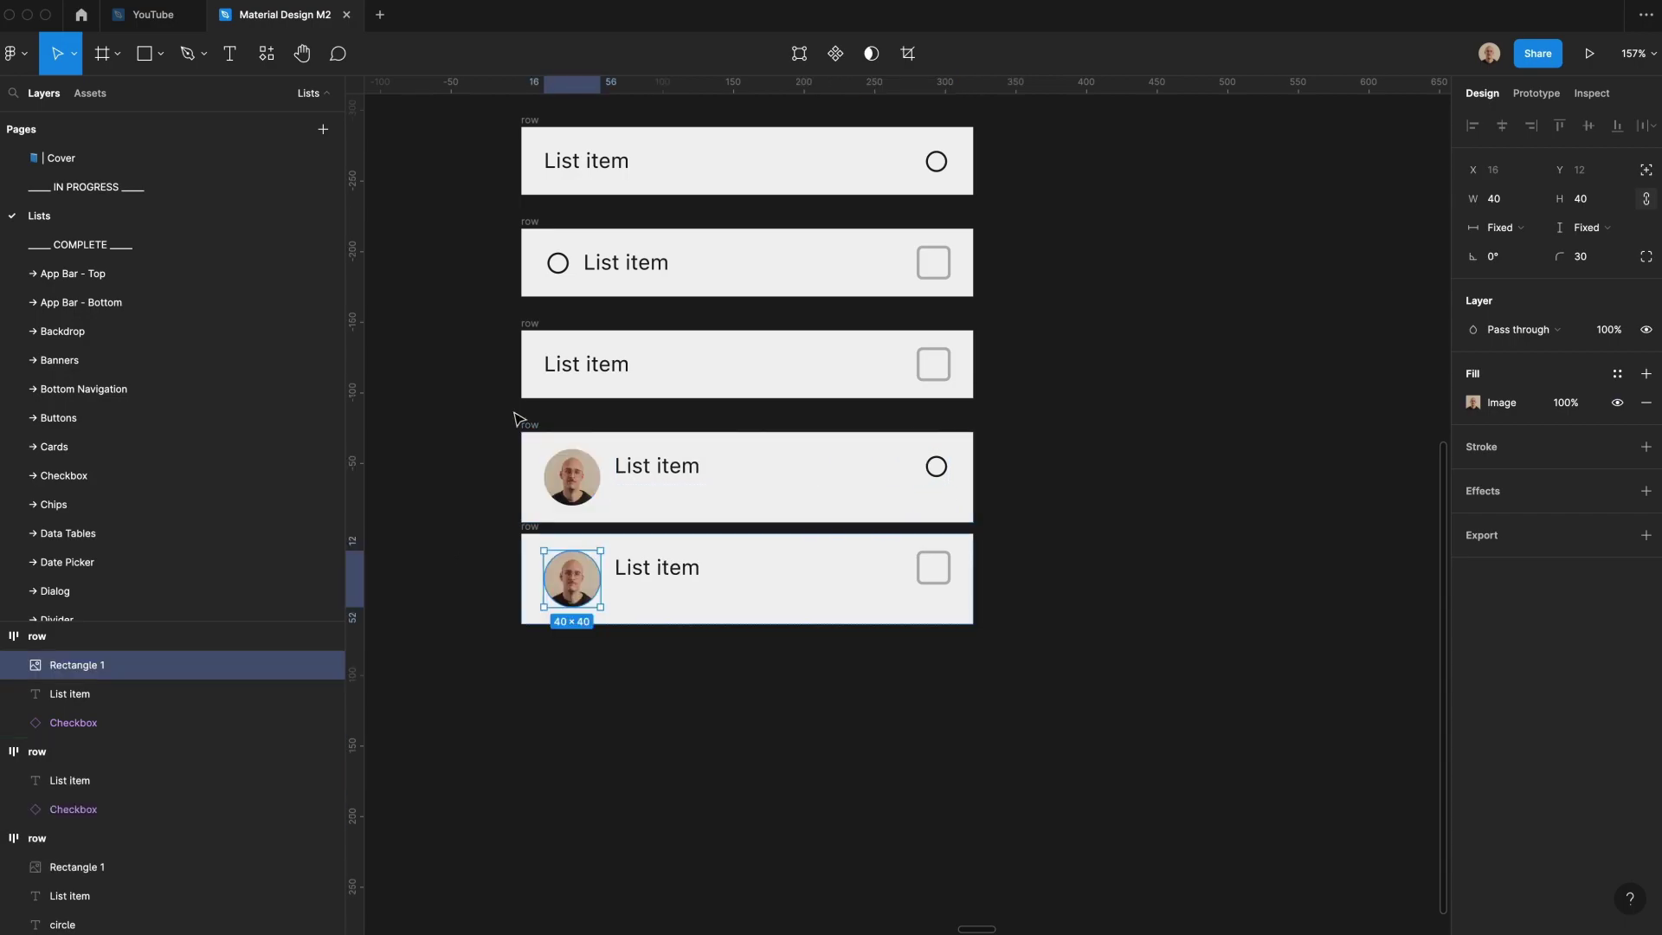
# - Vertically centre the contents of the two avatar rows and set their vertical padding to 8
pyautogui.moveTo(489, 419); pyautogui.dragTo(1088, 669)
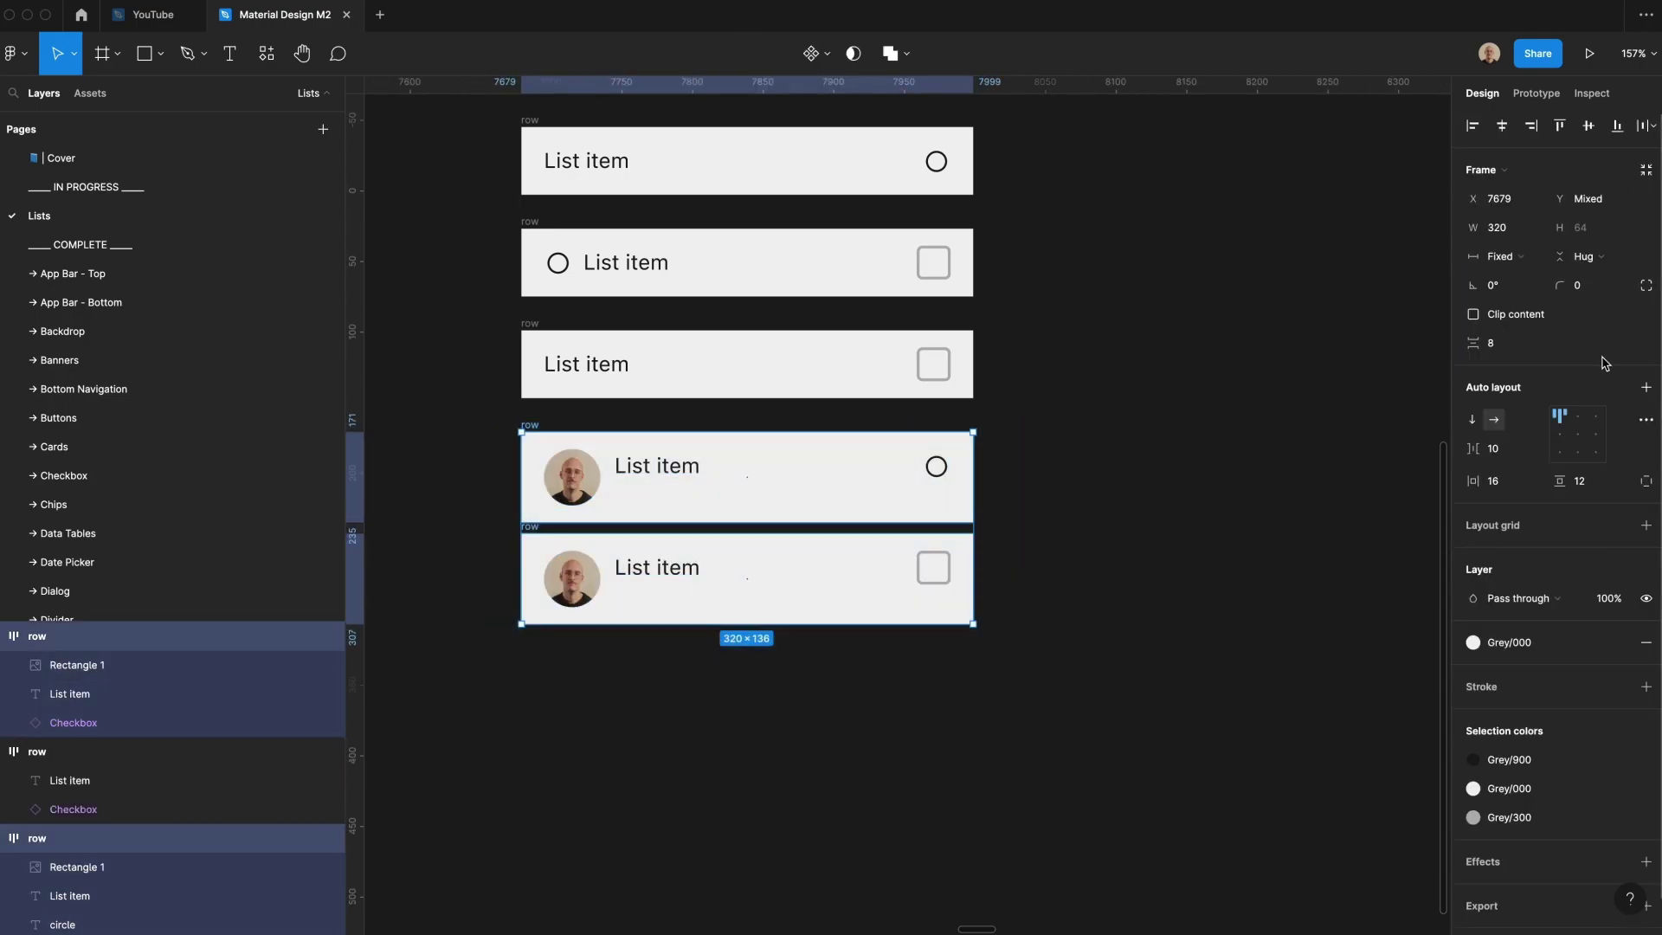
pyautogui.click(1559, 434)
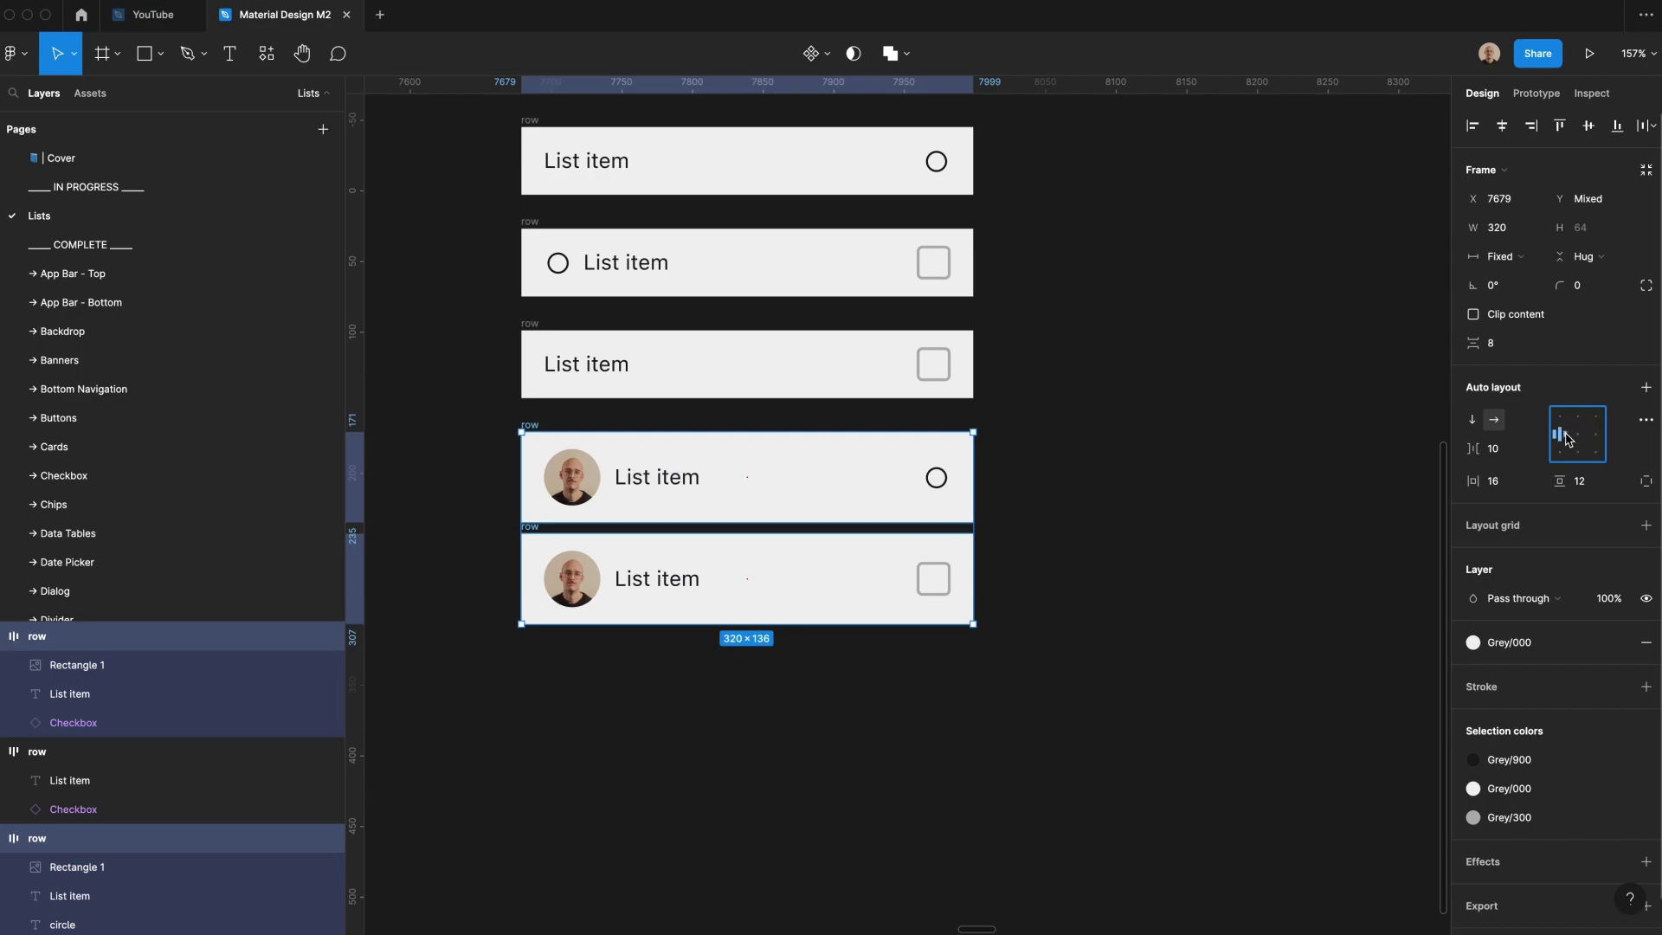
pyautogui.click(1584, 482)
pyautogui.write('8')
pyautogui.press('Return')
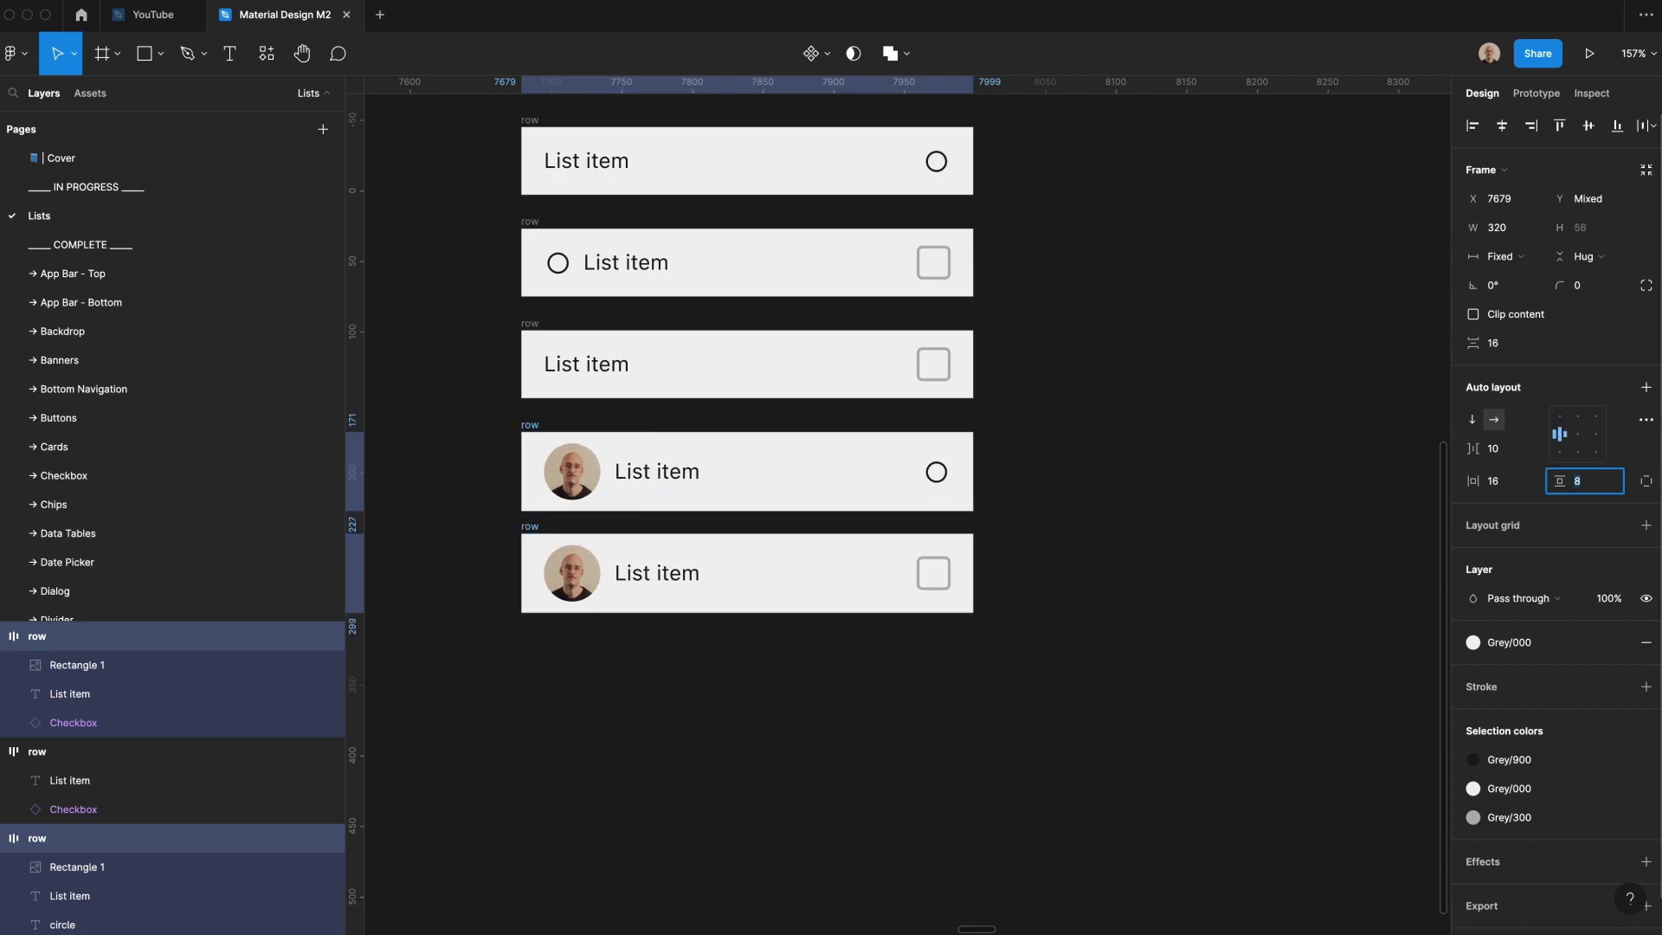
pyautogui.click(1227, 494)
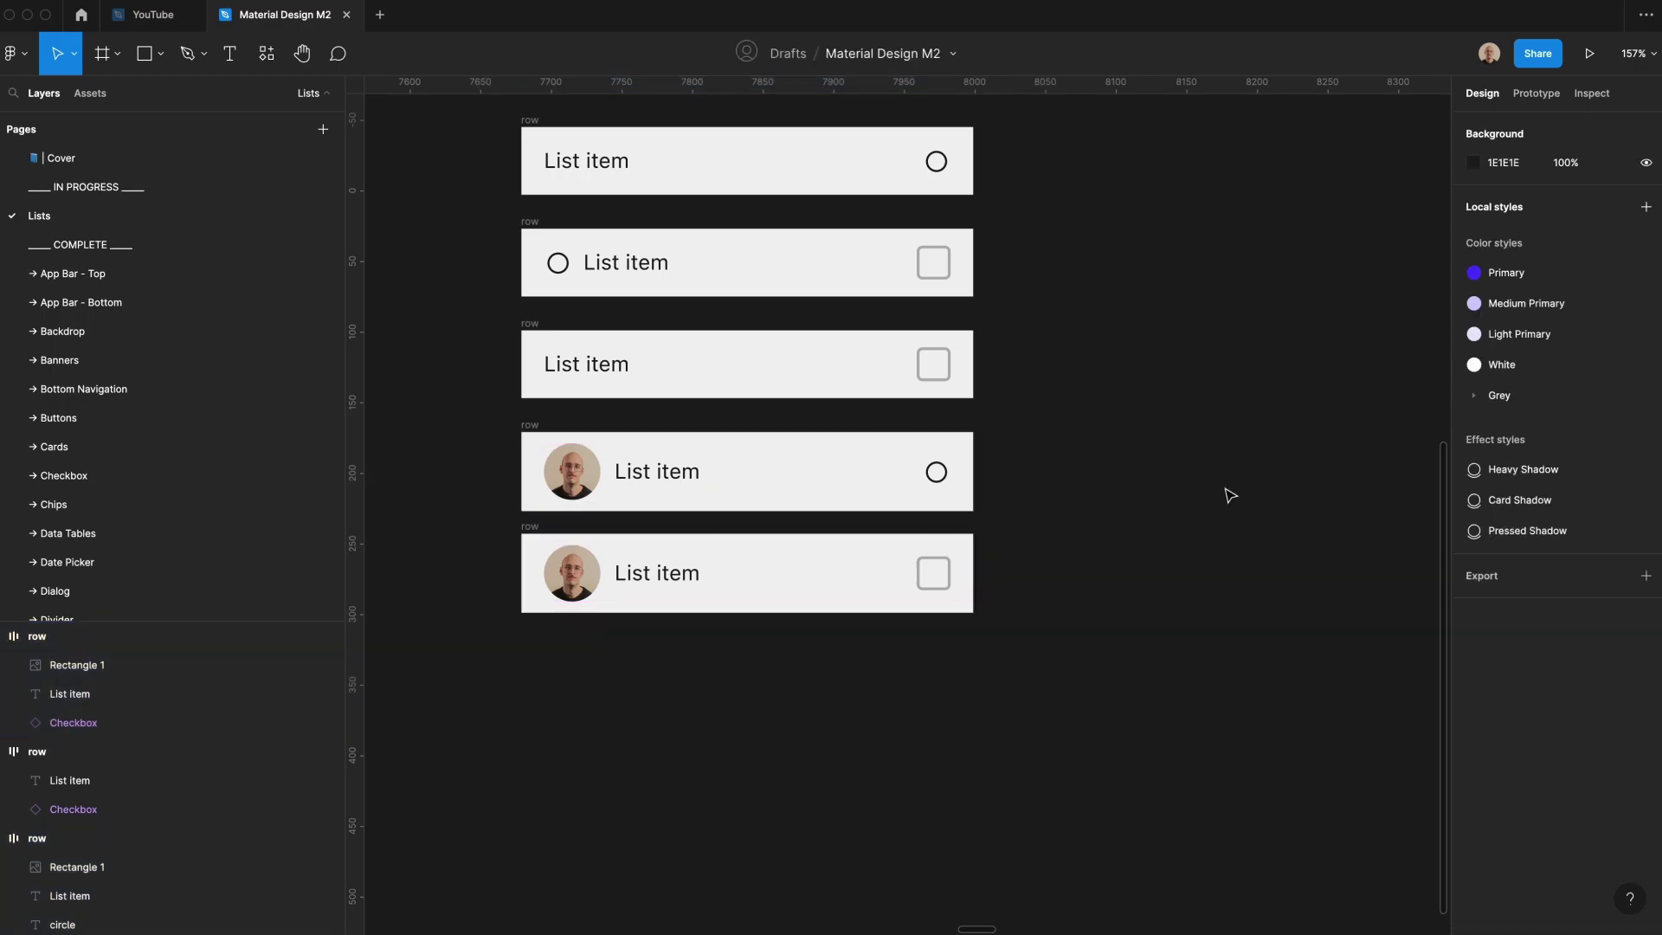
# - Move the lower avatar row down to leave a 24 gap and set both avatar rows' left padding to 8
pyautogui.click(535, 520)
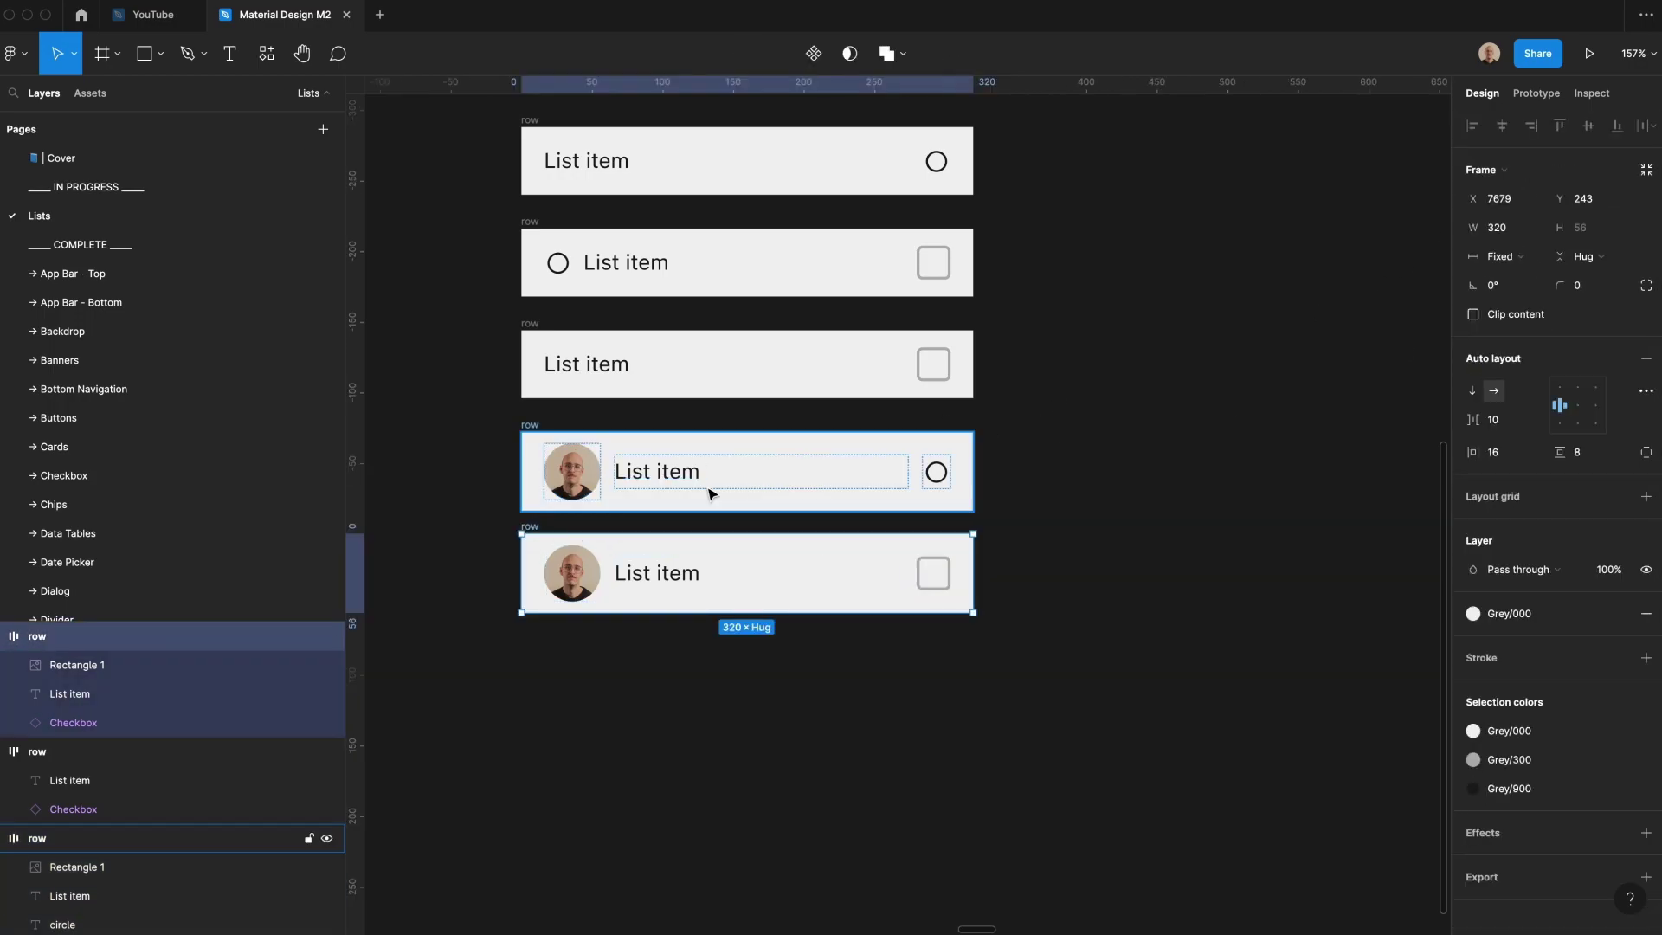
pyautogui.hotkey('shift', 'Down')
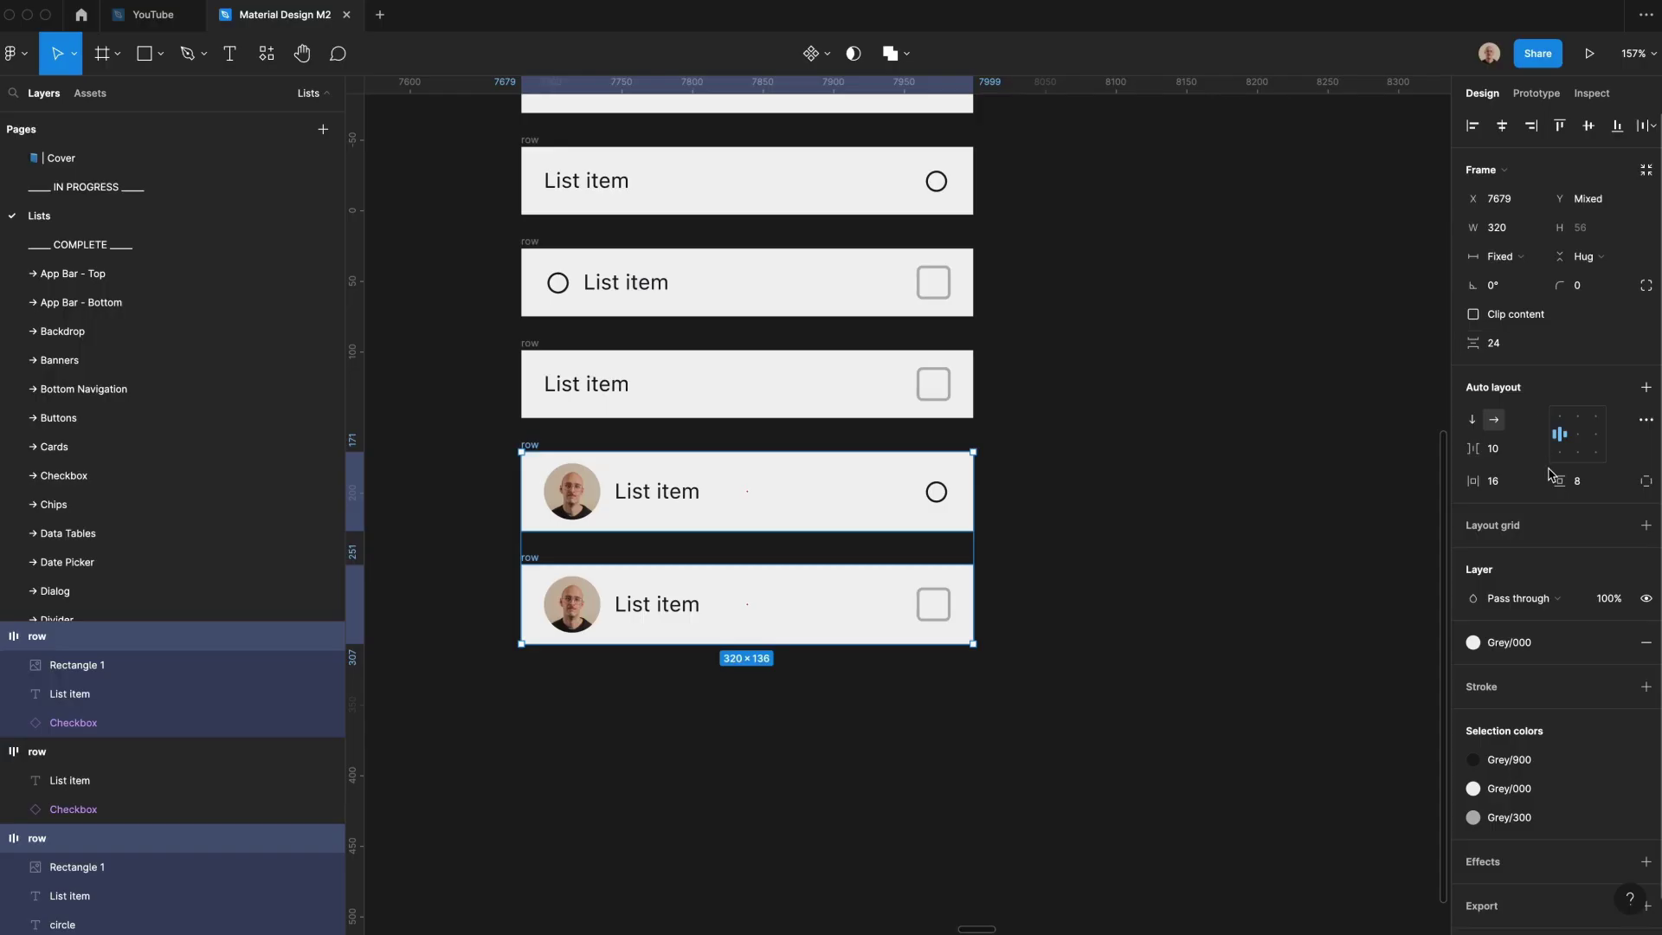
pyautogui.click(1642, 484)
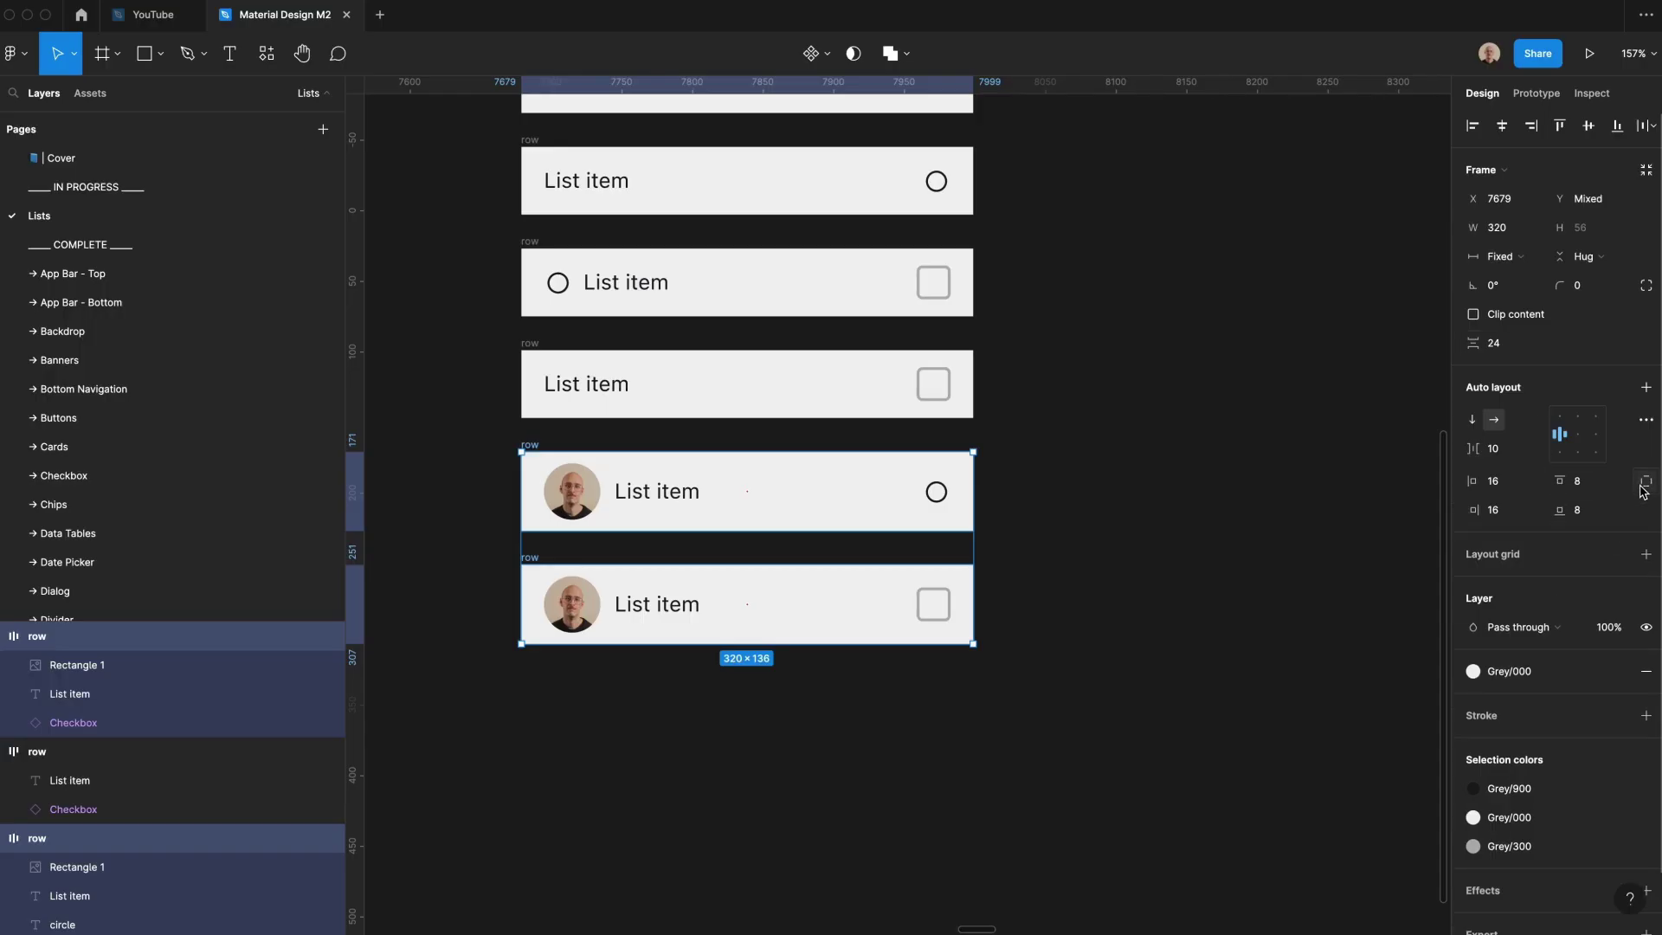
pyautogui.click(1506, 483)
pyautogui.write('8')
pyautogui.press('Return')
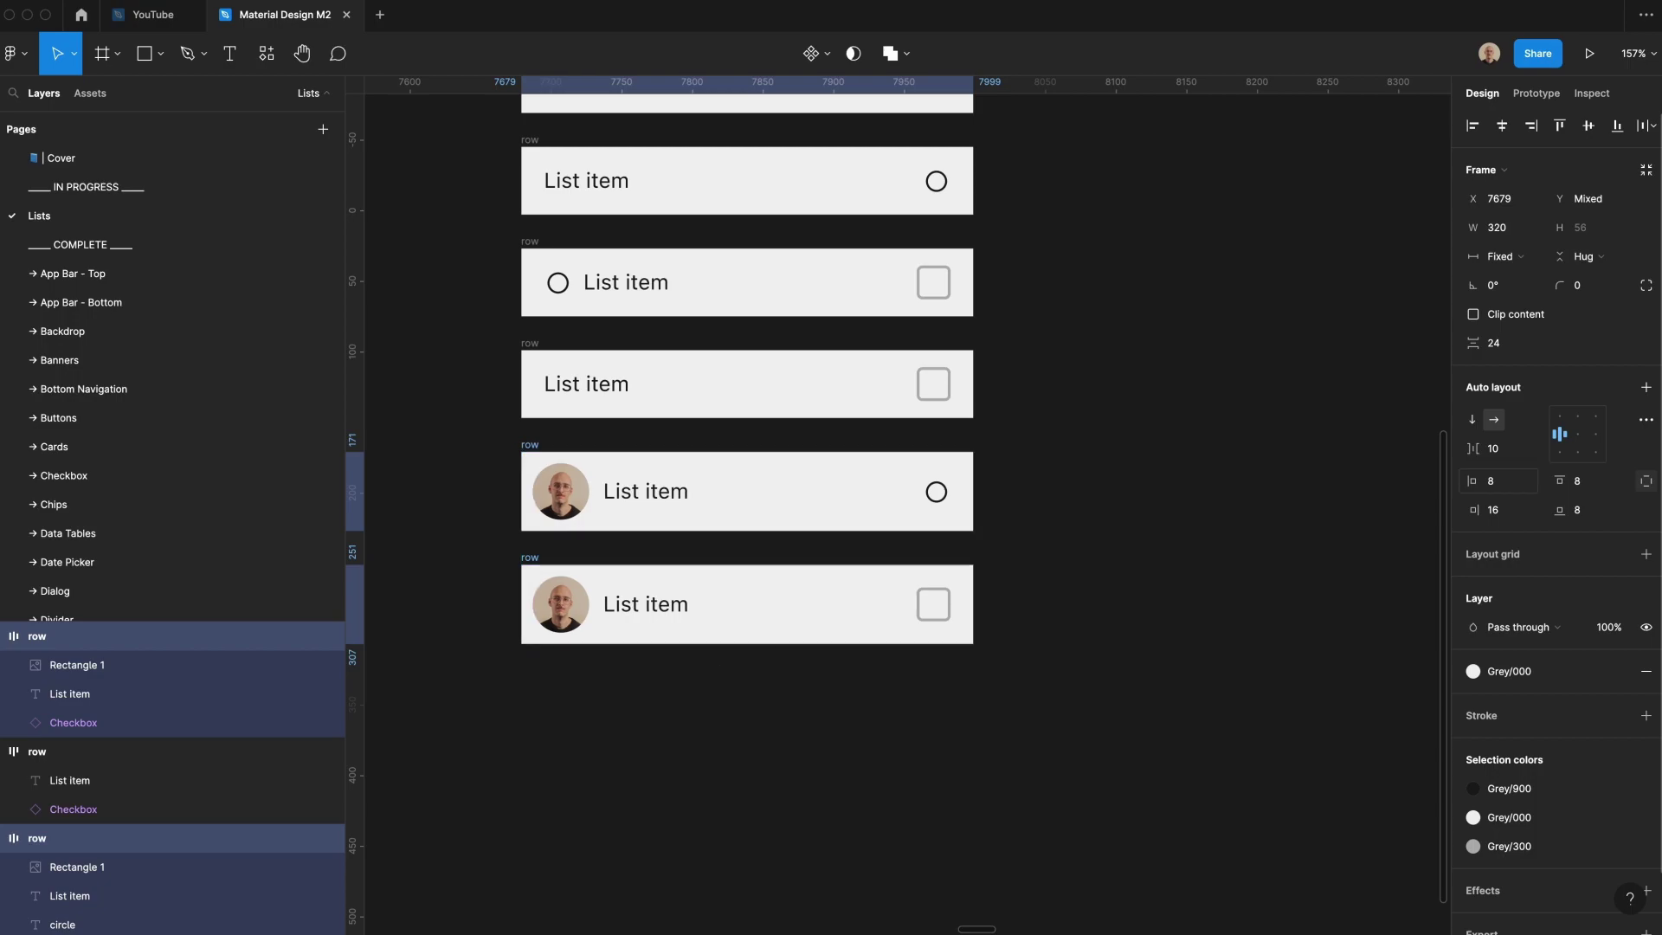
pyautogui.click(819, 806)
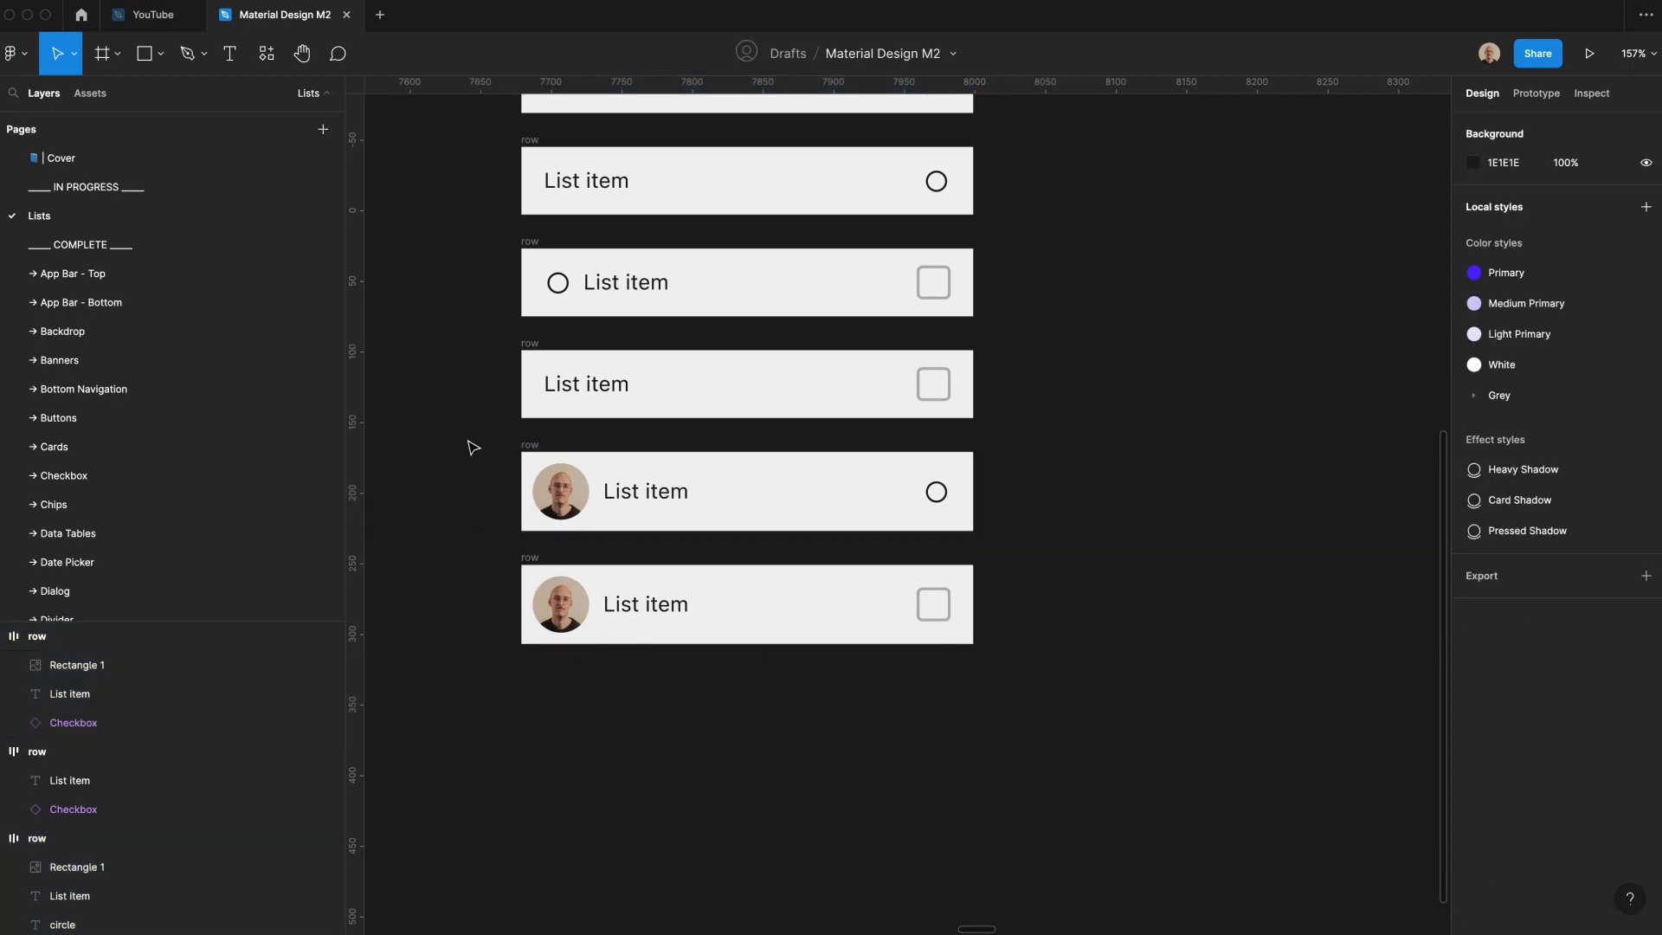
# - Duplicate the two avatar rows and place the copies directly below the originals
pyautogui.moveTo(474, 447); pyautogui.dragTo(1102, 713)
pyautogui.scroll(-1, 813, 493)
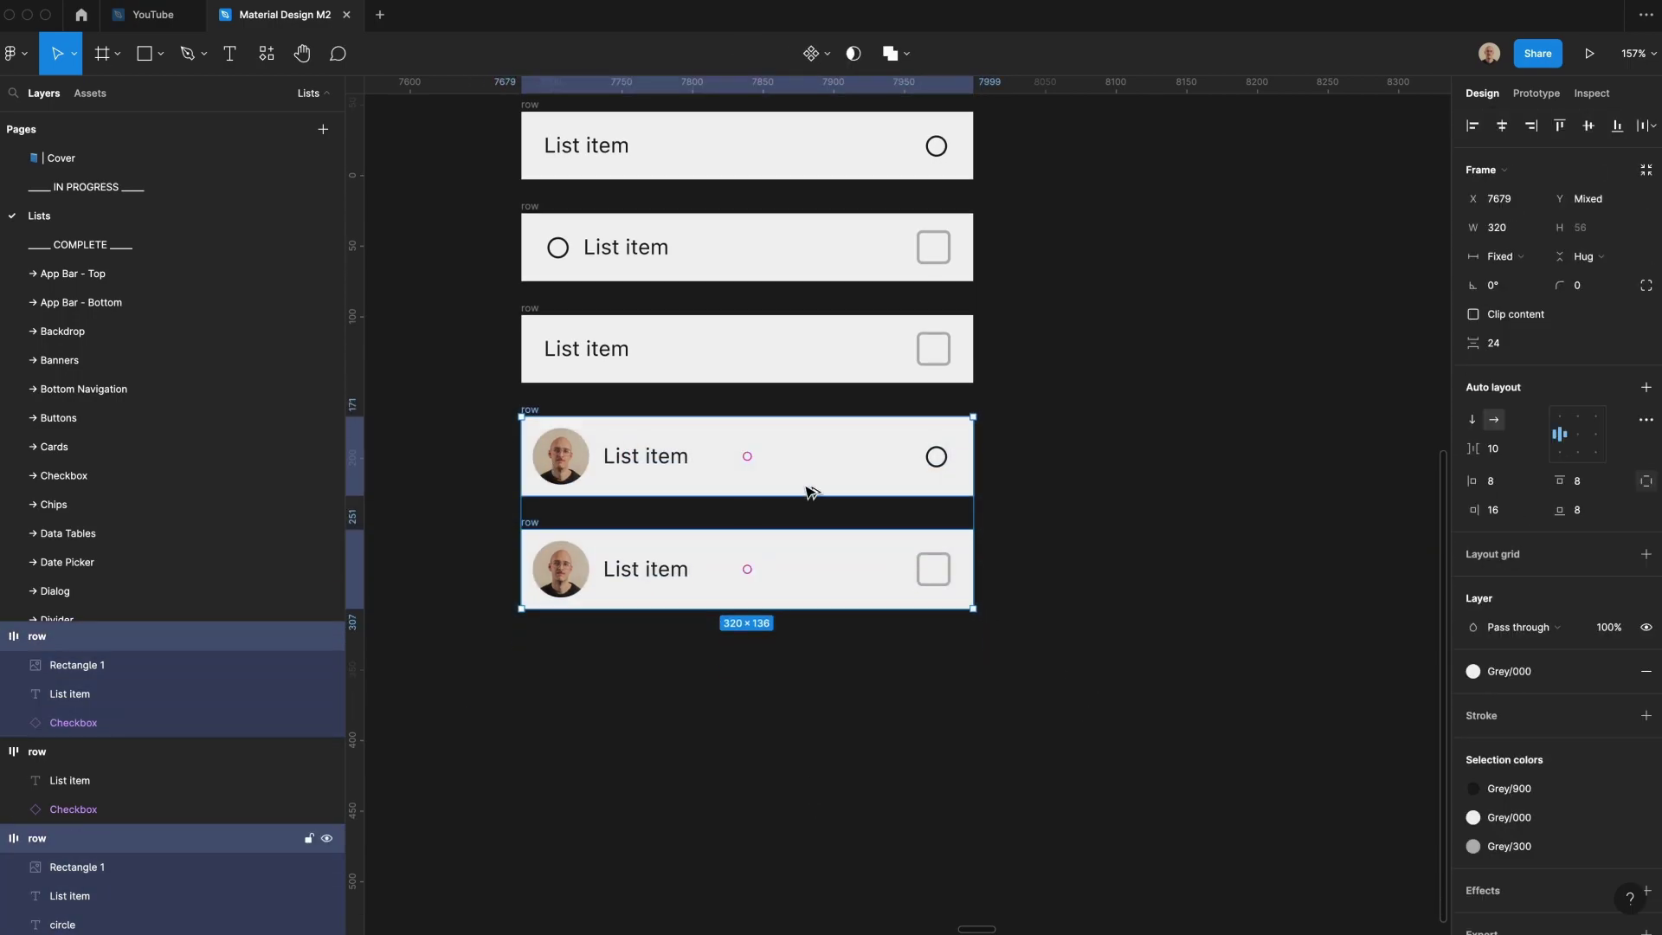
pyautogui.keyDown('alt'); pyautogui.moveTo(811, 492); pyautogui.dragTo(811, 717); pyautogui.keyUp('alt')
# - Resize the portraits in the two duplicated rows to 56 × 56
pyautogui.click(508, 691)
pyautogui.click(559, 692)
pyautogui.keyDown('shift'); pyautogui.click(560, 792); pyautogui.keyUp('shift')
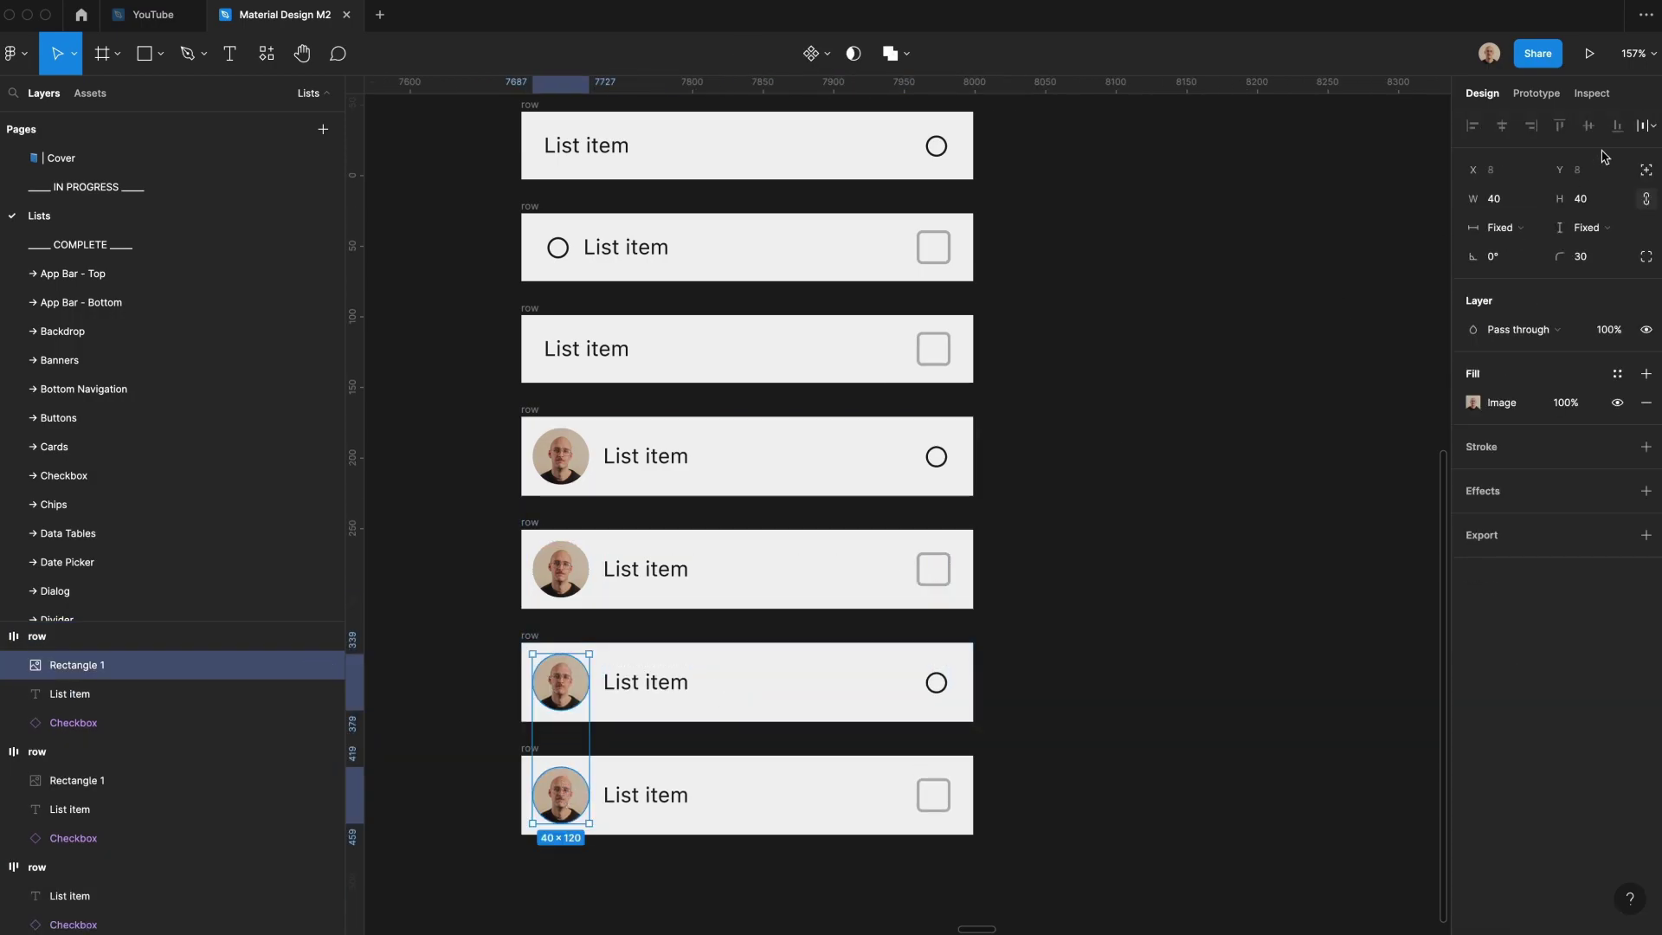
pyautogui.click(1533, 194)
pyautogui.write('56')
pyautogui.press('Return')
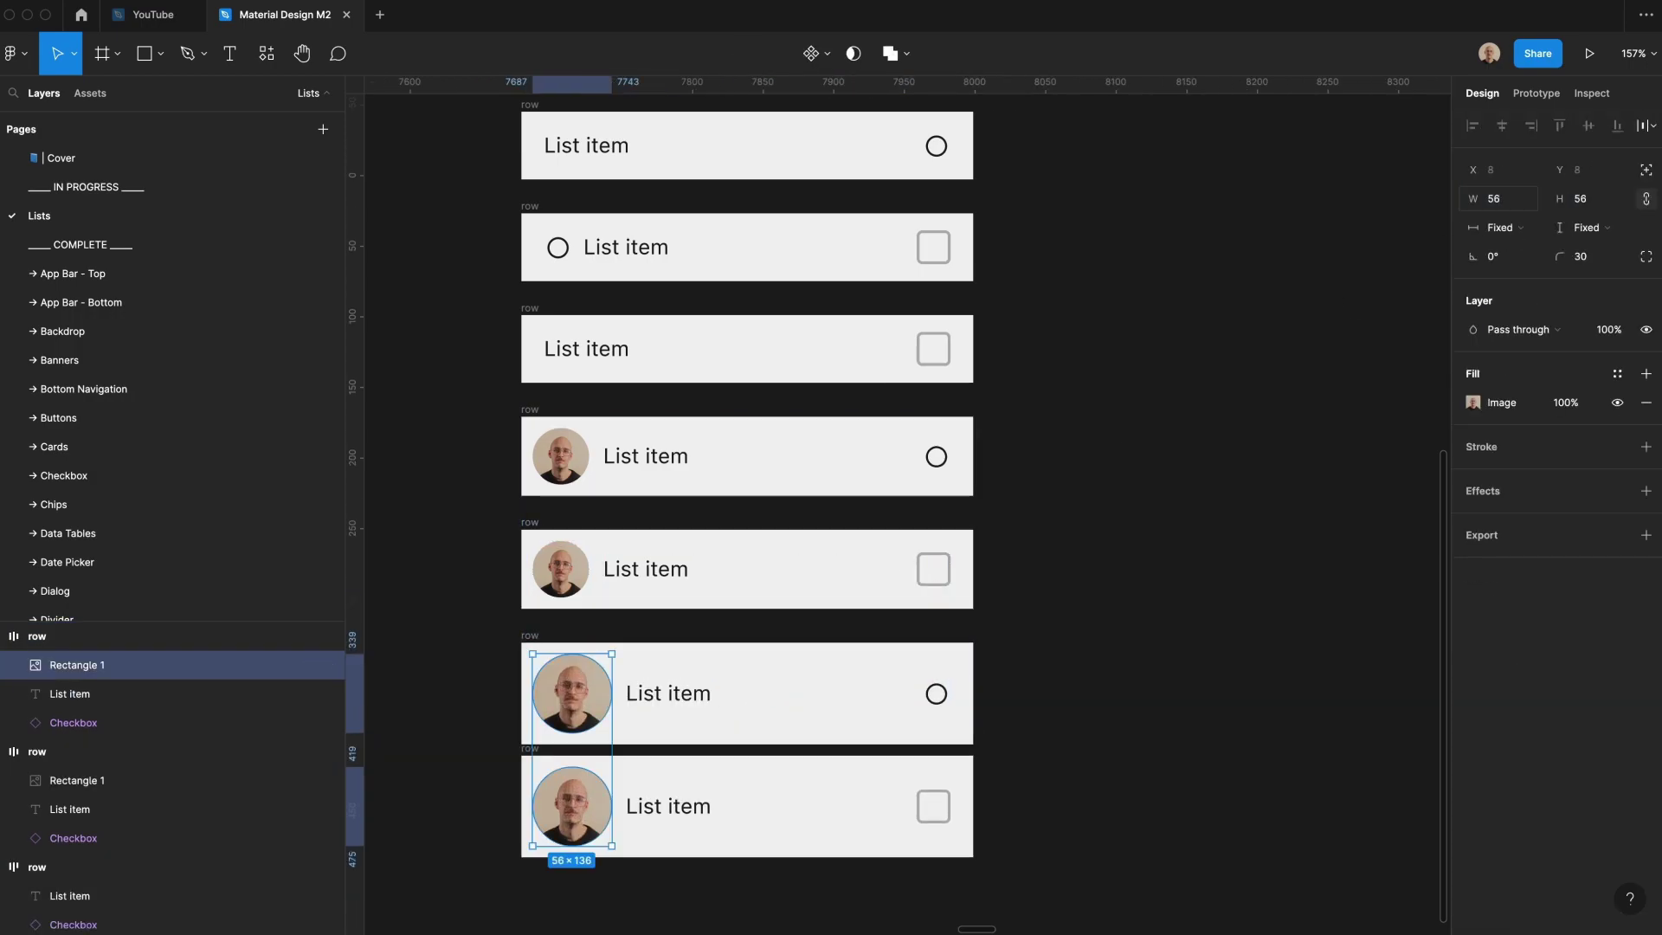
# - Set the corner radius of both 56 × 56 pictures to 2 and replace their portraits with the copied food image
pyautogui.click(1609, 257)
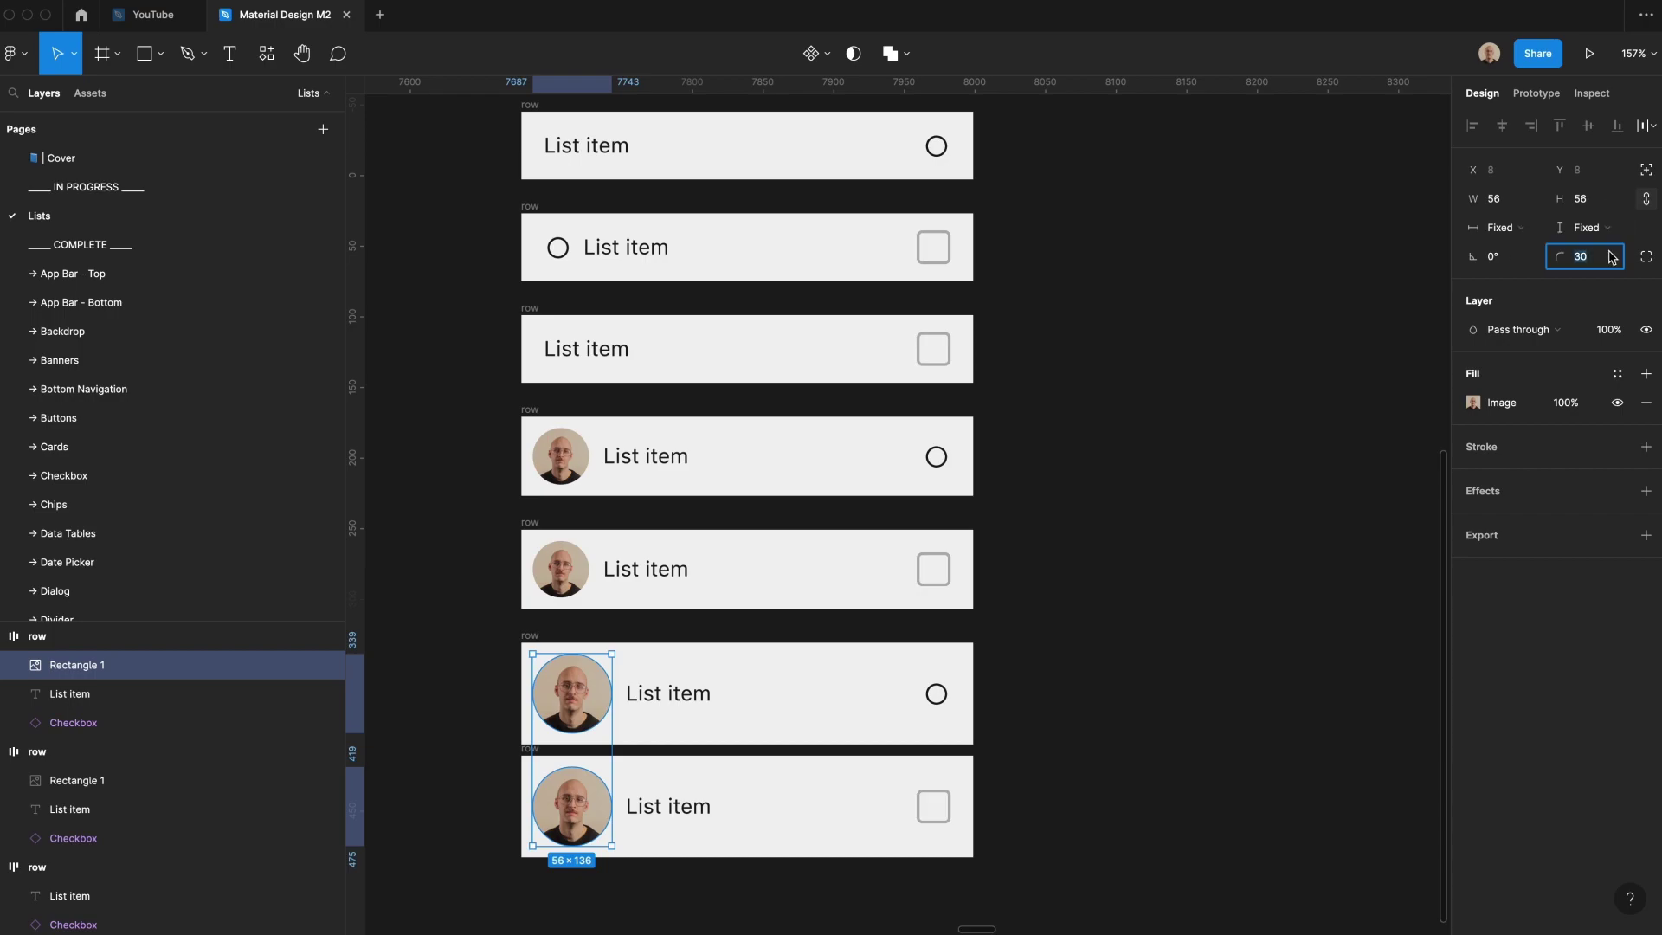
pyautogui.write('2')
pyautogui.press('Return')
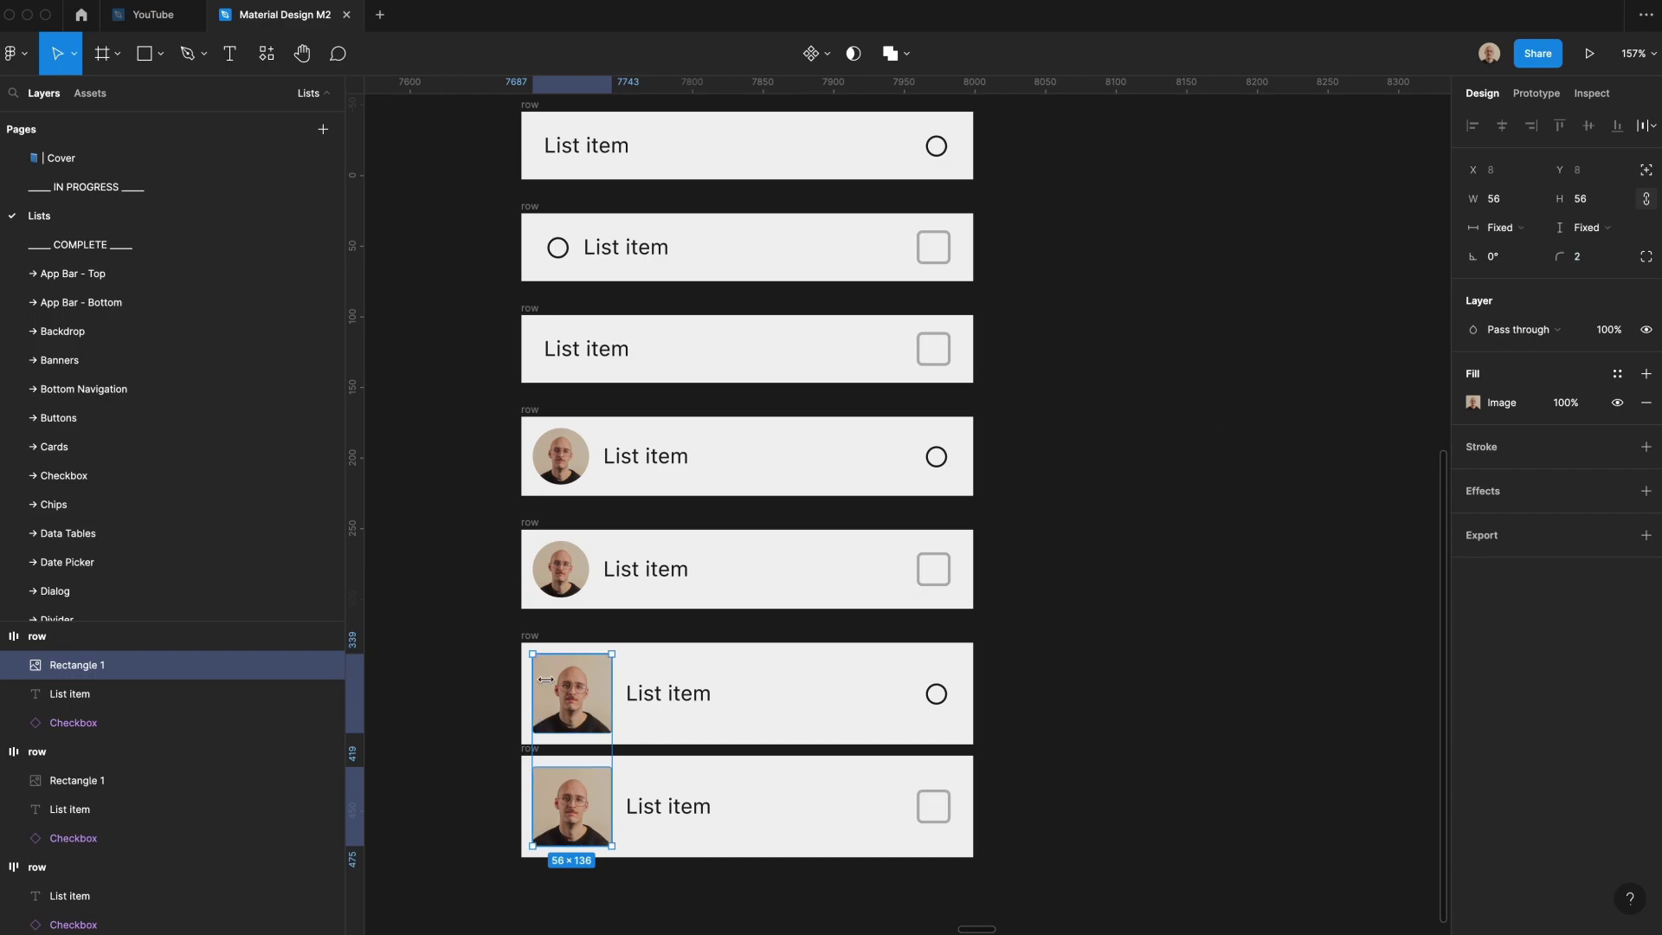
pyautogui.hotkey('ctrl', 'v')
pyautogui.click(672, 356)
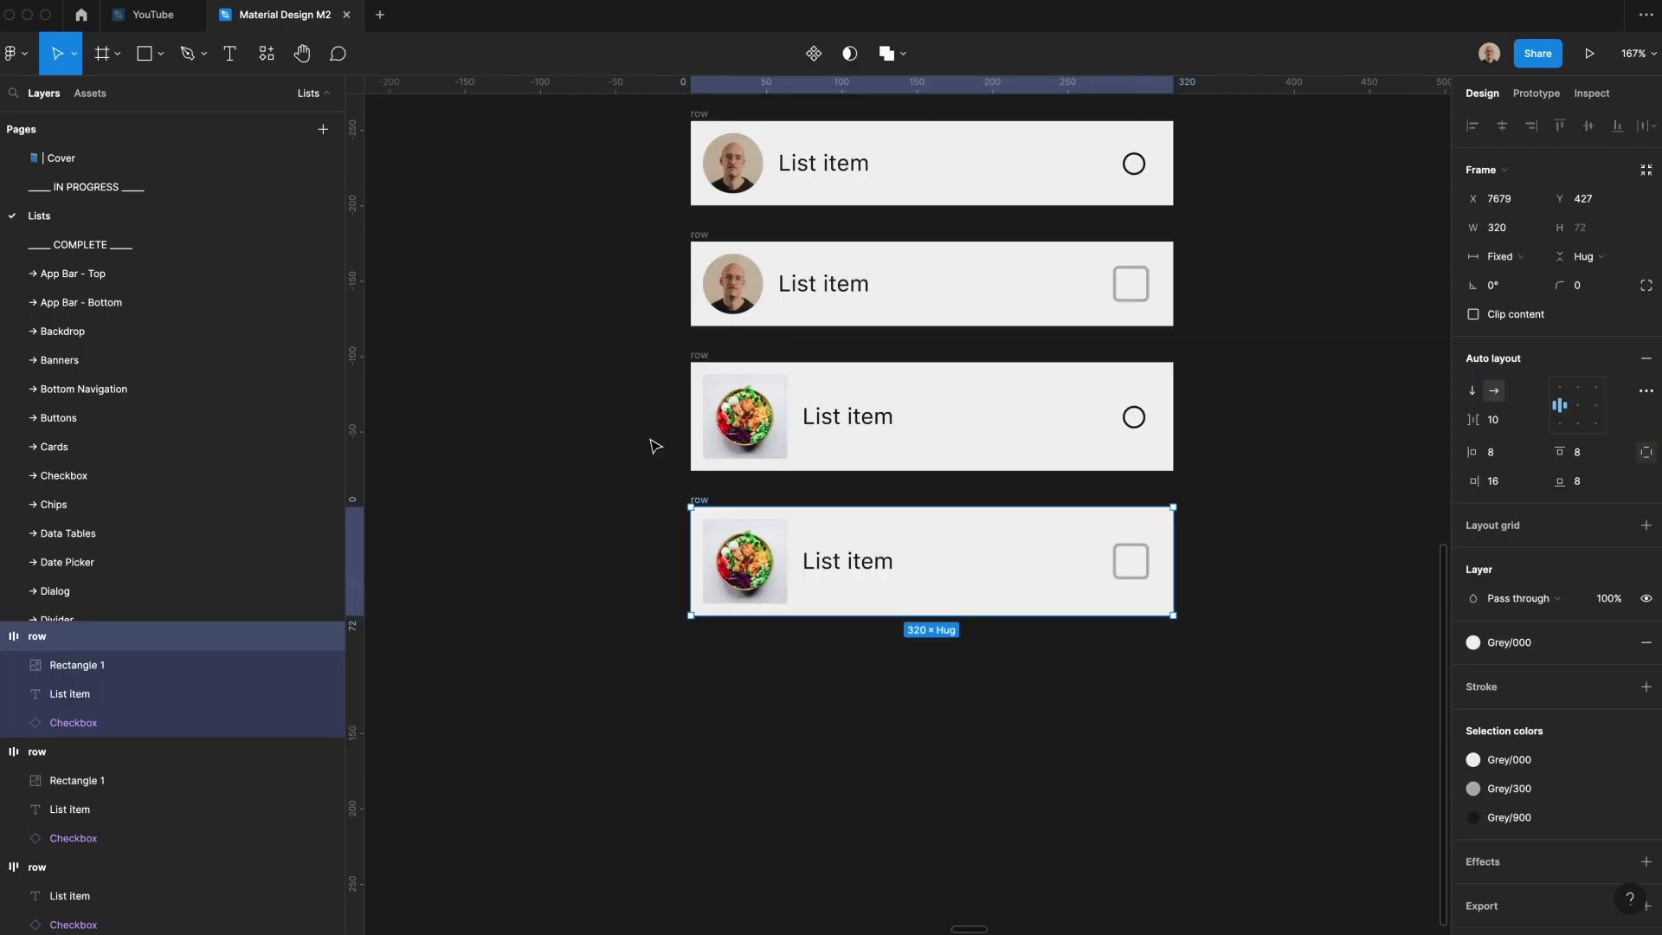
pyautogui.hotkey('shift', '0')
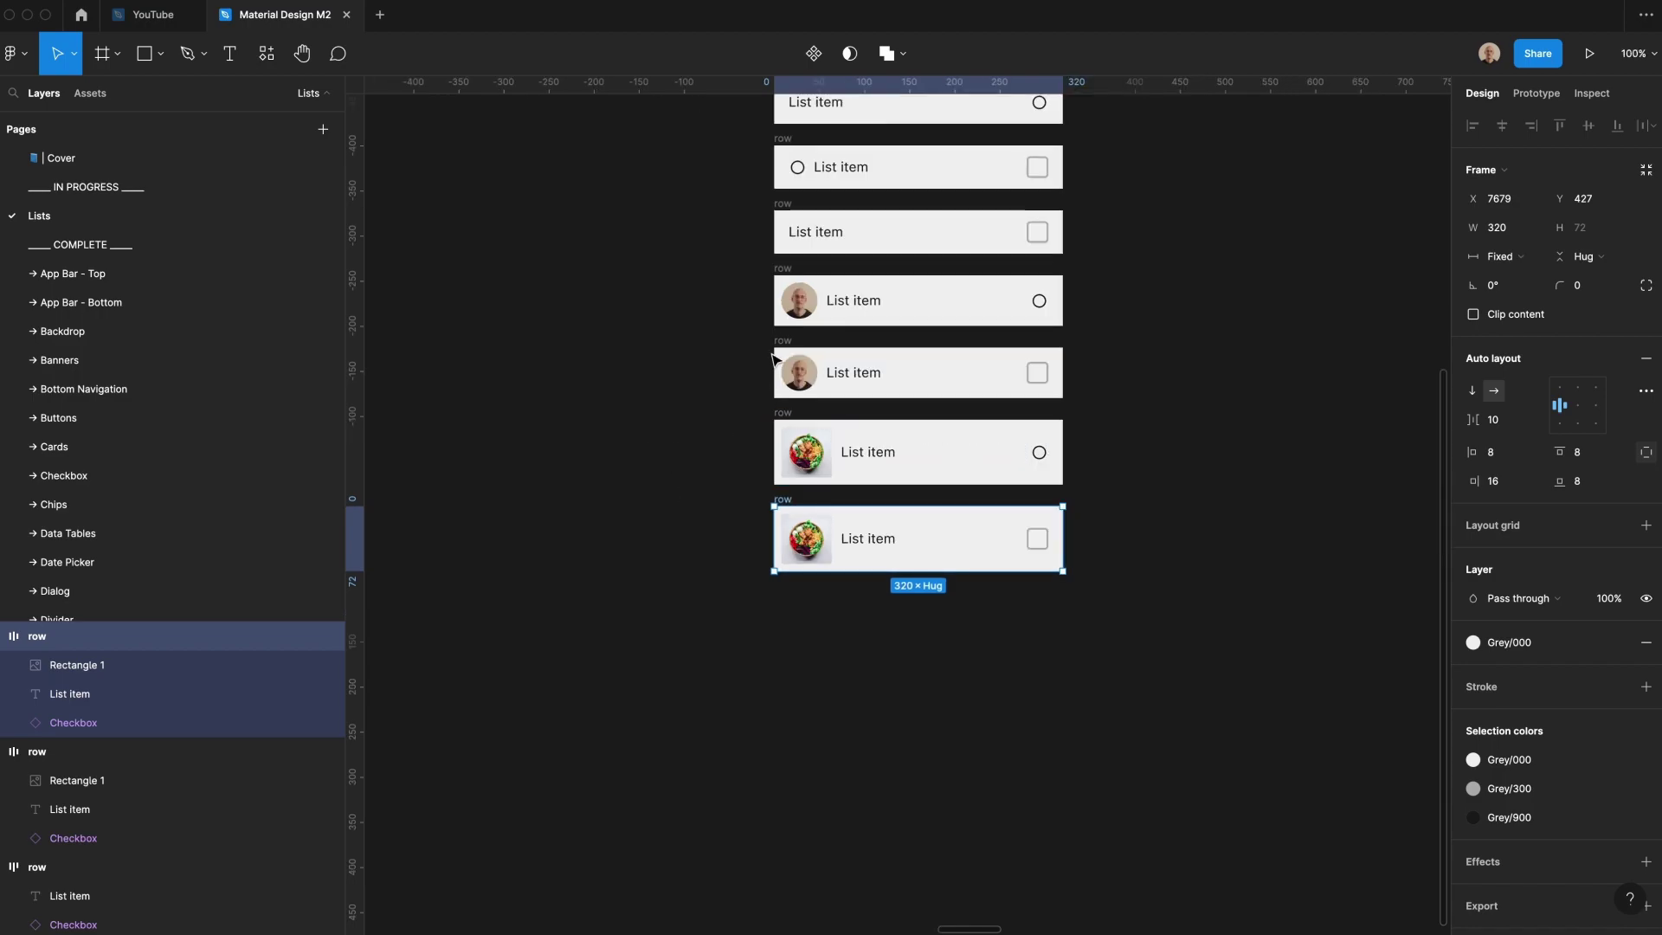
pyautogui.click(778, 351)
pyautogui.moveTo(757, 409); pyautogui.dragTo(1073, 572)
pyautogui.moveTo(964, 464); pyautogui.dragTo(968, 560)
pyautogui.hotkey('ctrl', 'z')
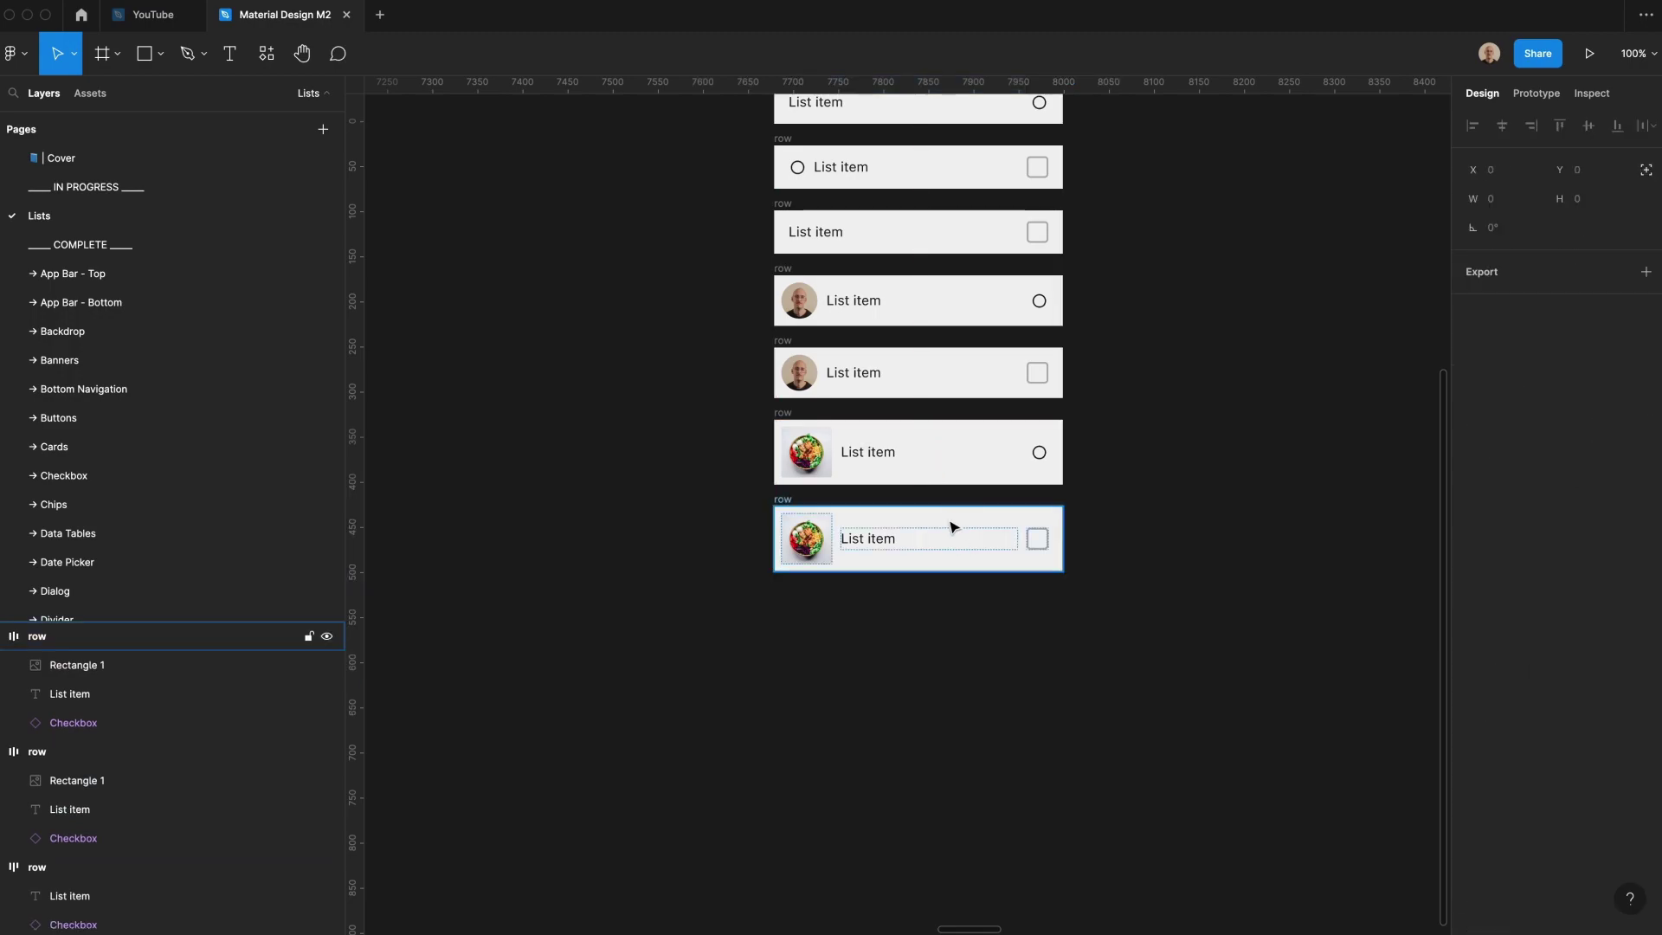
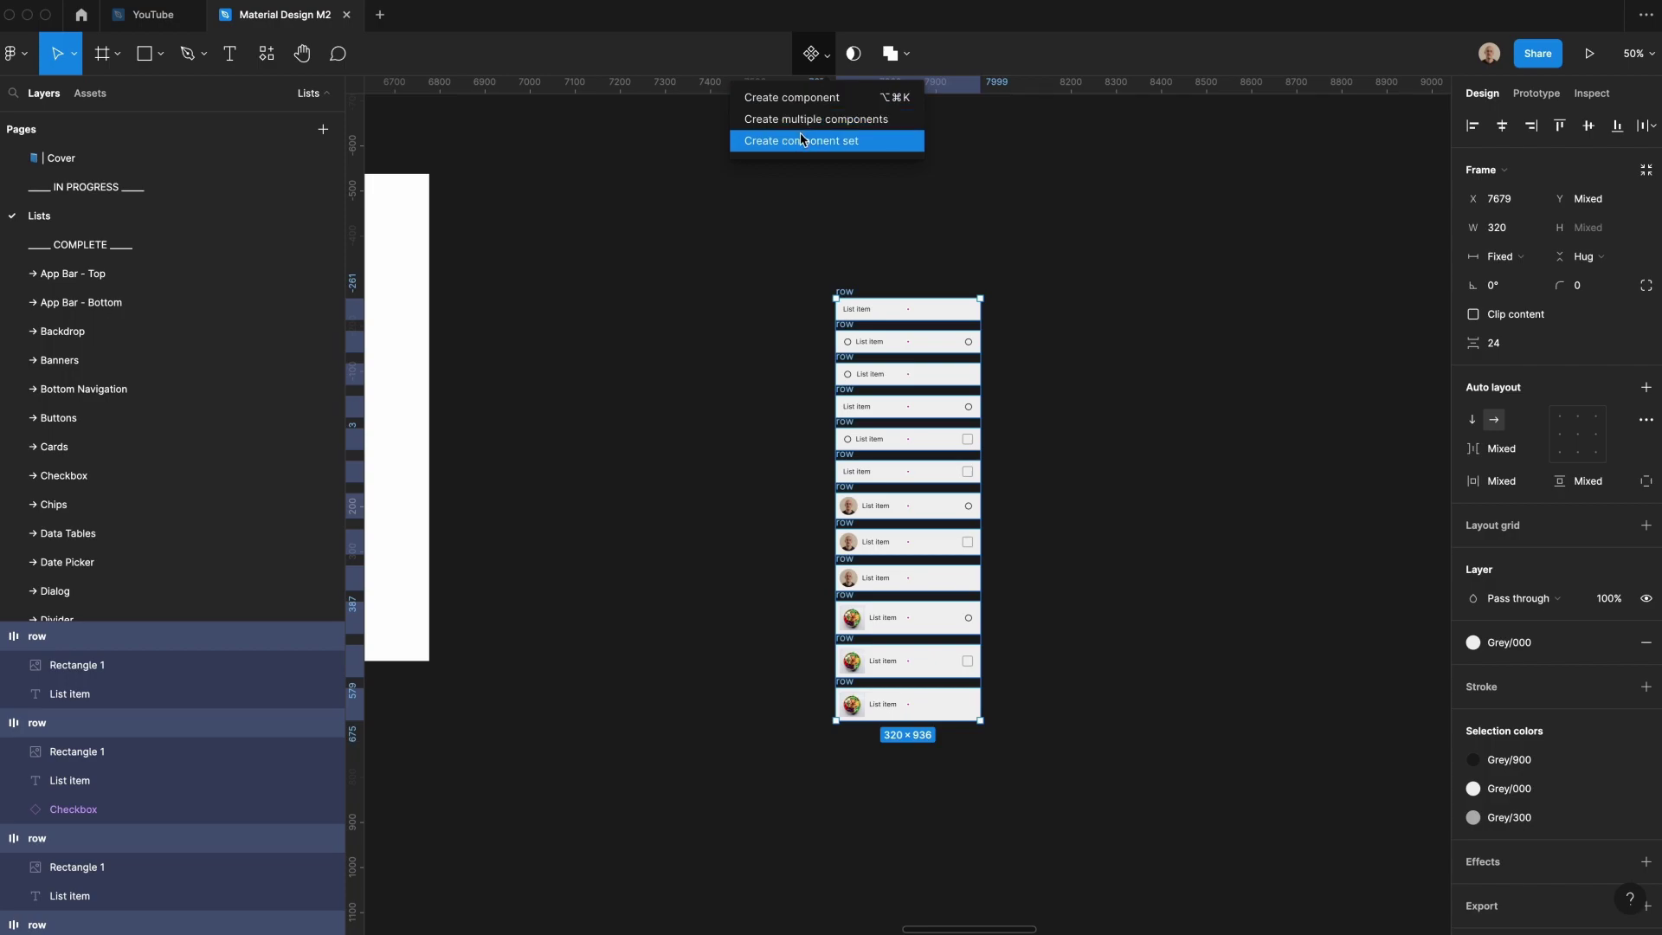
# - Combine the twelve selected rows into a component set and name it "single item list"
pyautogui.click(805, 142)
pyautogui.click(1552, 326)
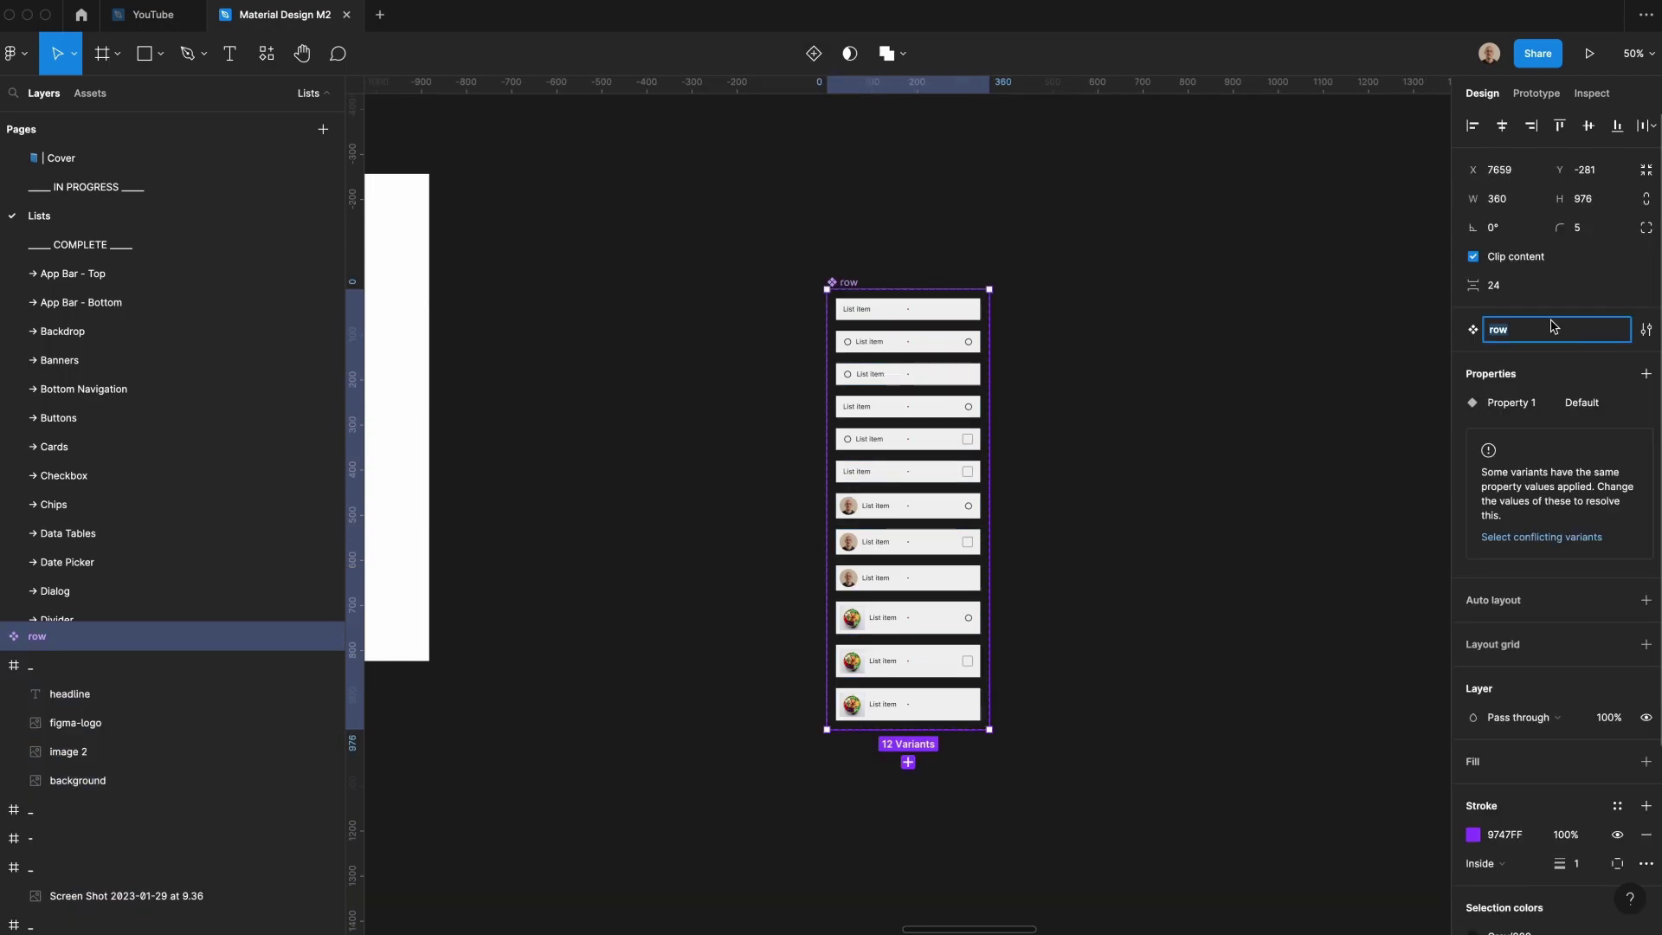
pyautogui.write('single item list')
pyautogui.press('Return')
pyautogui.scroll(3, 987, 561)
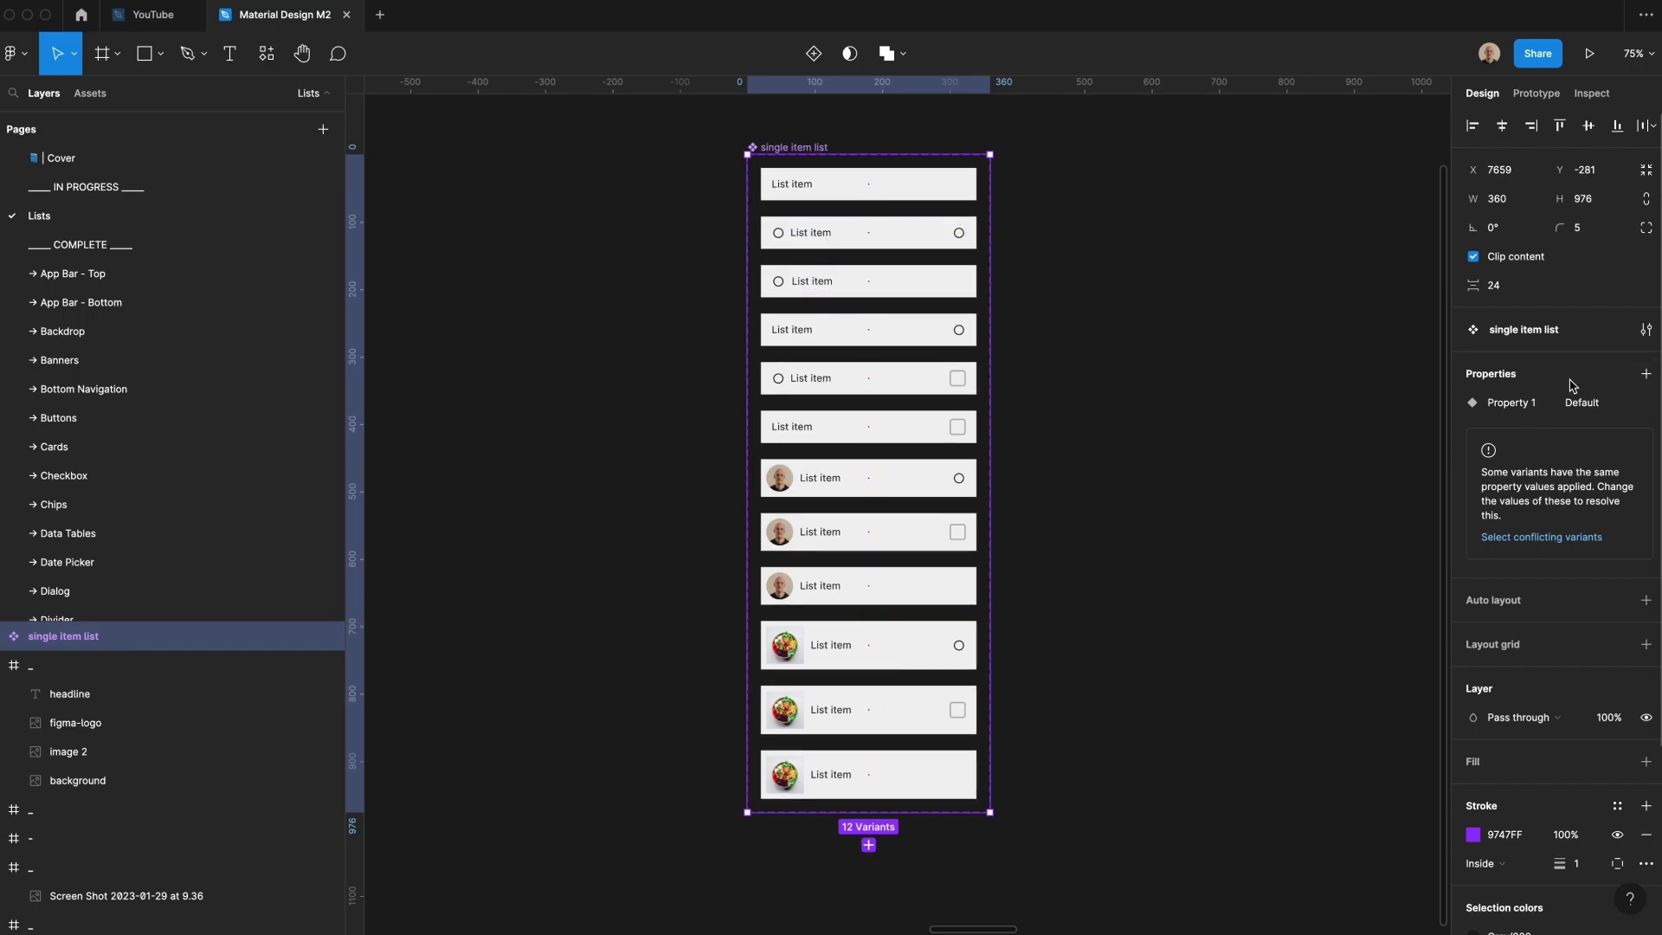
# - Rename the component set's first property to "leading icon" and add a variant property named "trailing icon"
pyautogui.doubleClick(1525, 405)
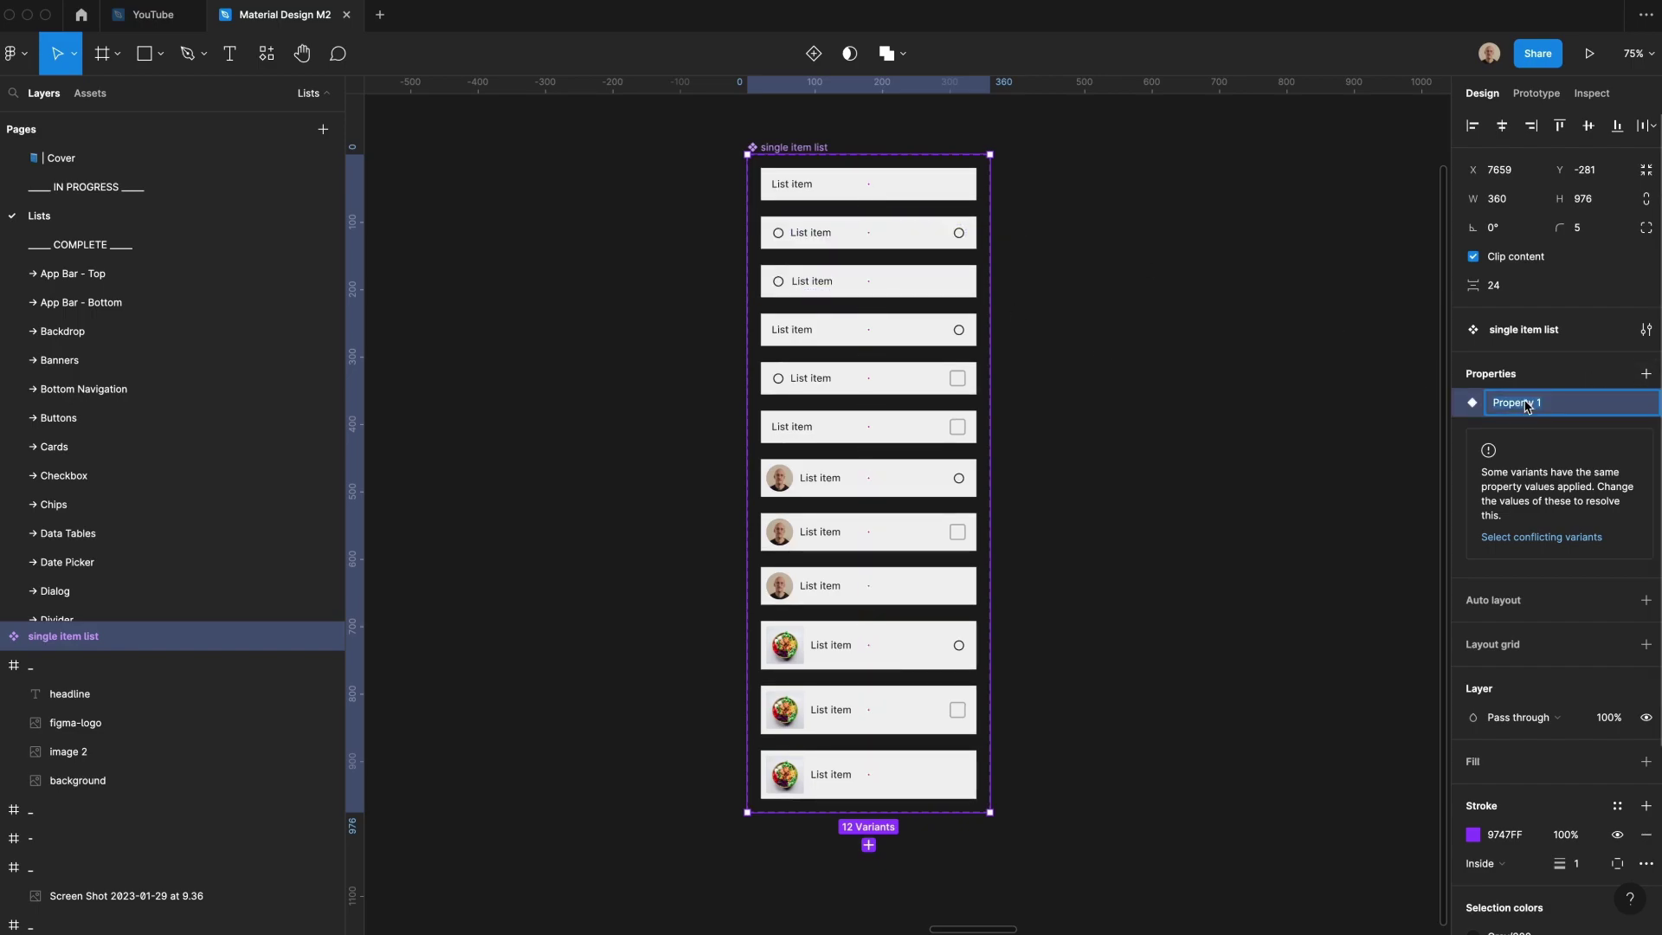
pyautogui.write('leading icon')
pyautogui.click(1644, 373)
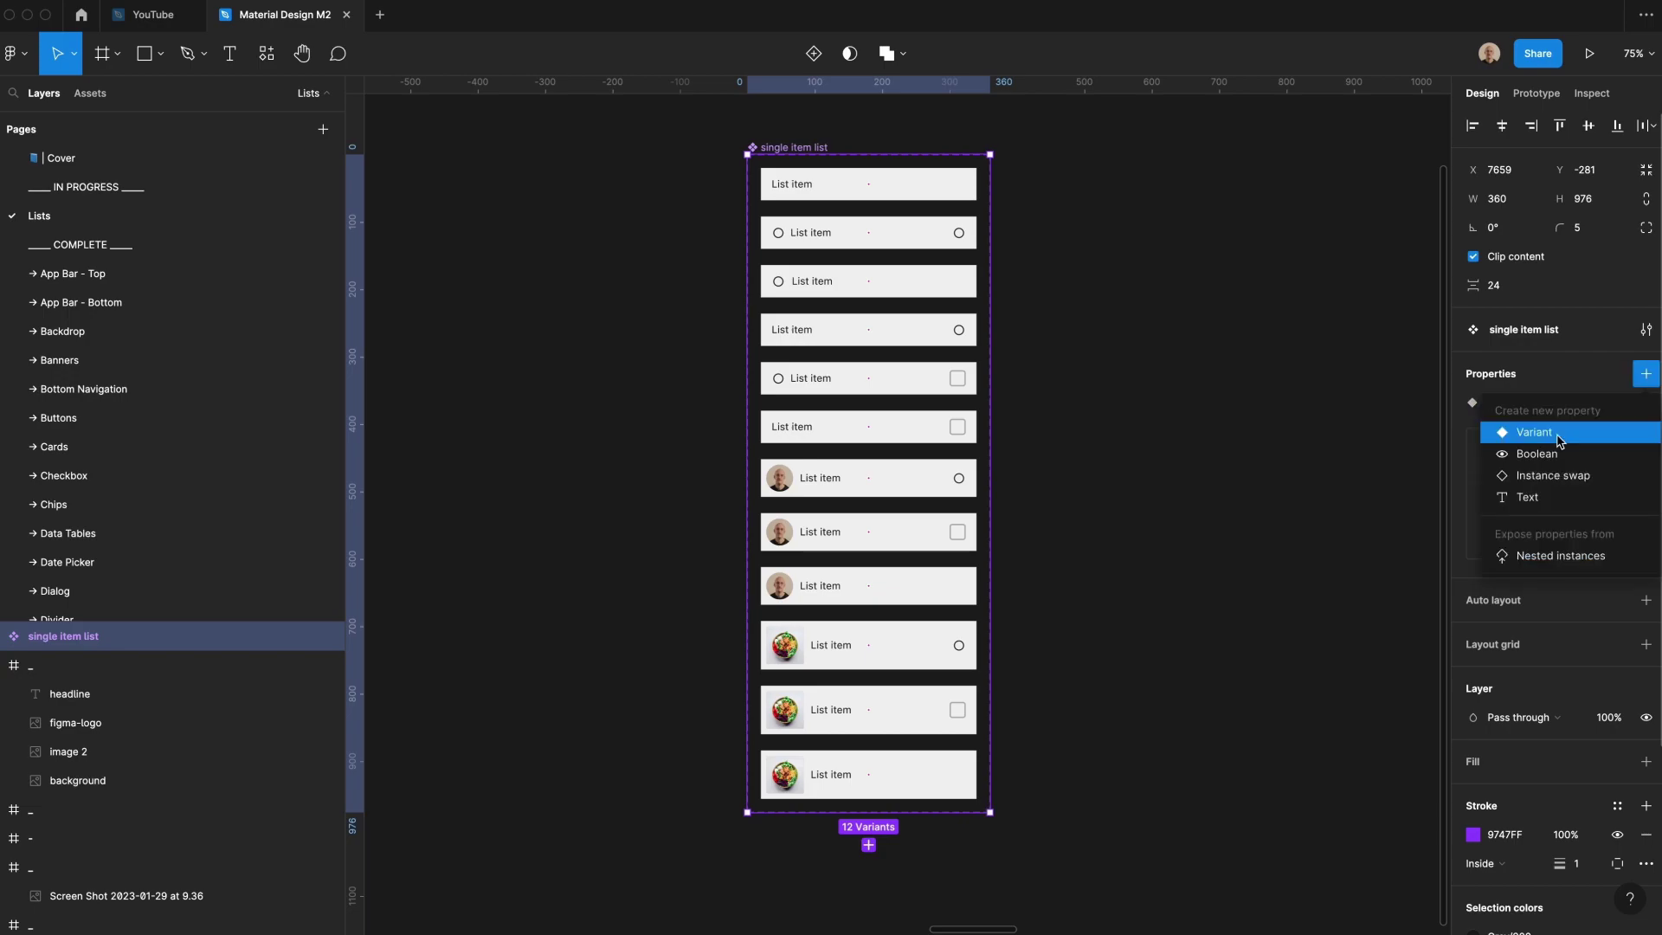
pyautogui.click(1556, 437)
pyautogui.write('trailing icon')
pyautogui.press('Return')
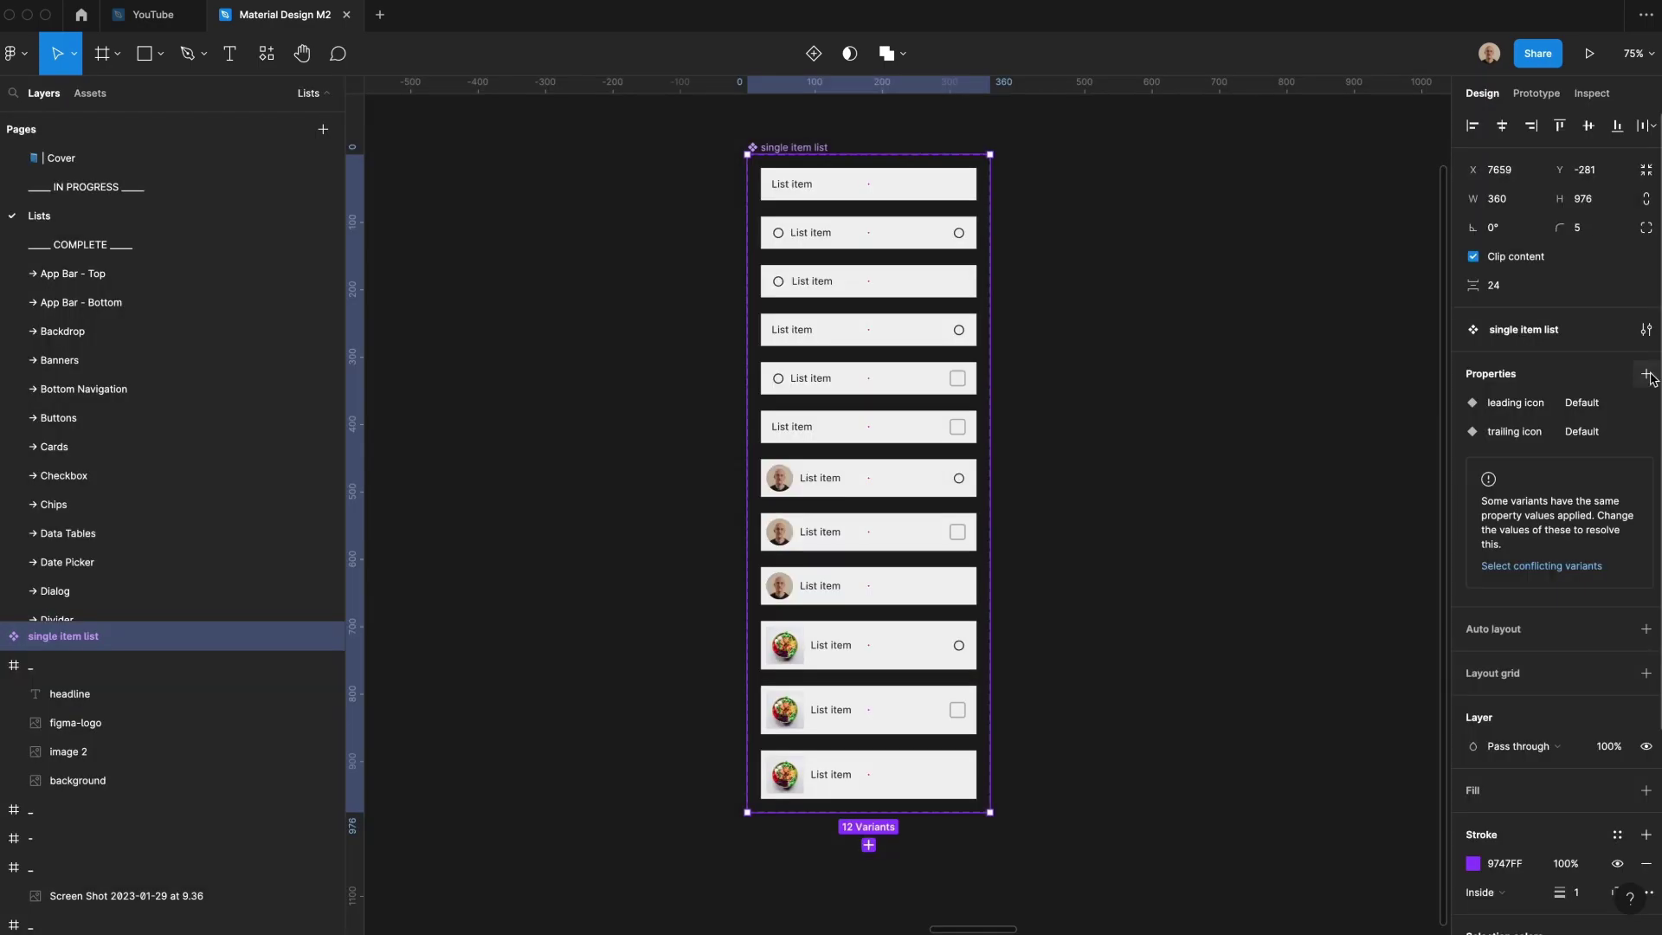
# - Add two more variant properties to the component set, named "checkbox" and "profile picture"
pyautogui.click(1645, 373)
pyautogui.click(1575, 432)
pyautogui.write('ch')
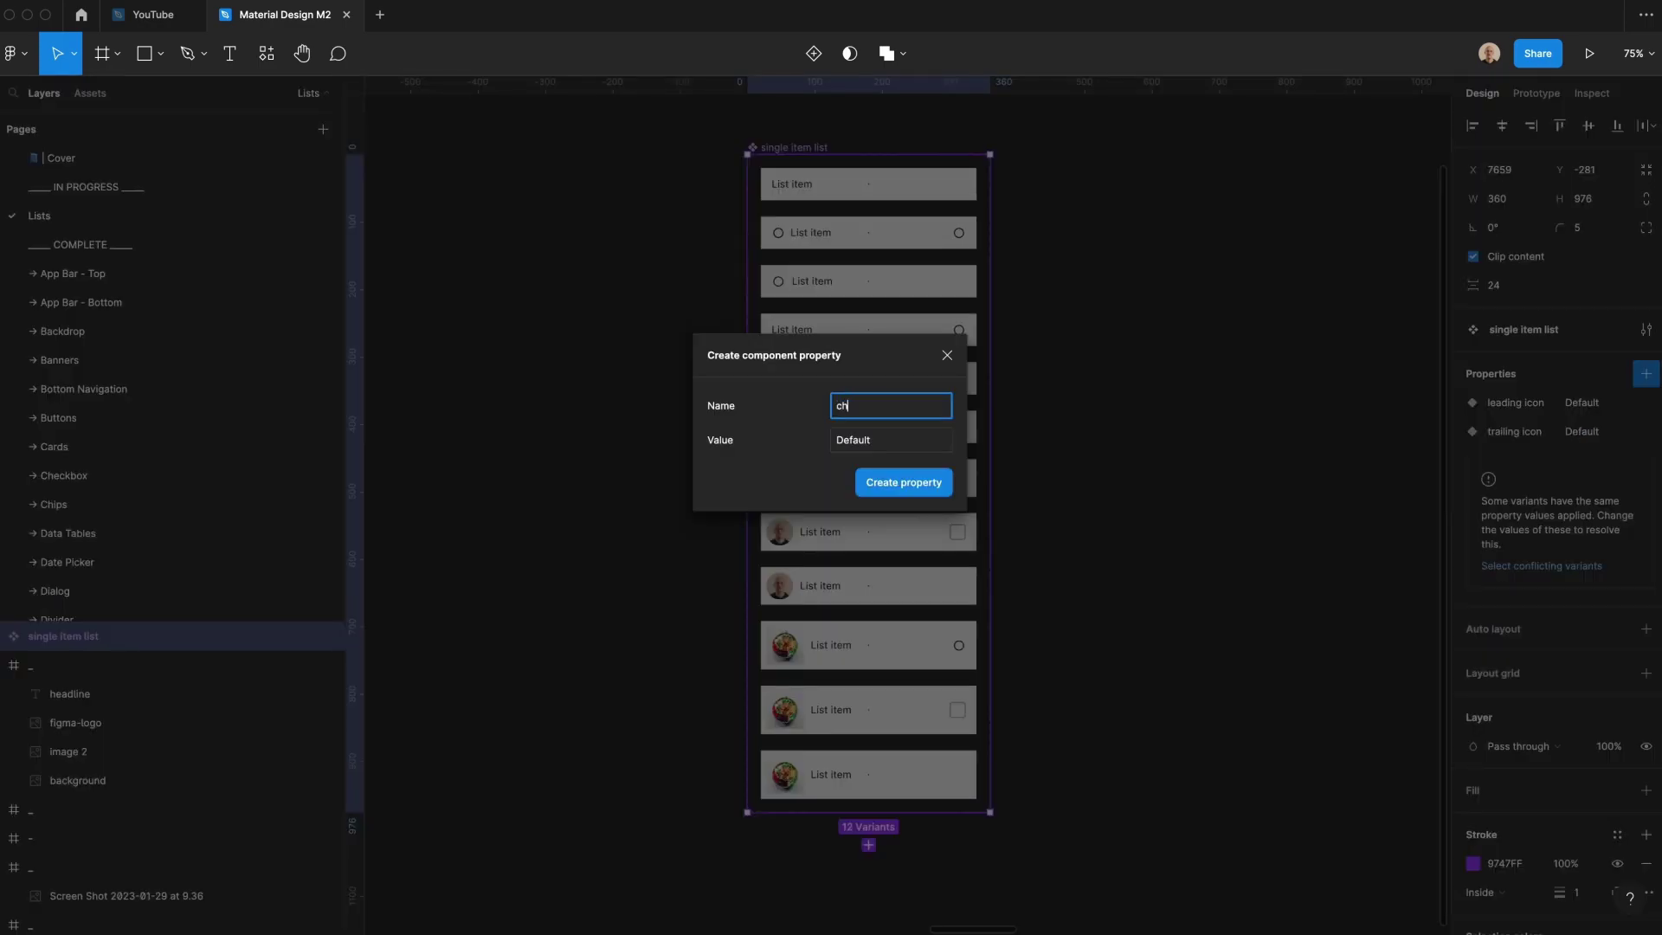
pyautogui.write('eckbox')
pyautogui.press('Return')
pyautogui.write('profile p')
pyautogui.press('Return')
# - Add a variant property named "image" to the single item list component set
pyautogui.click(1646, 373)
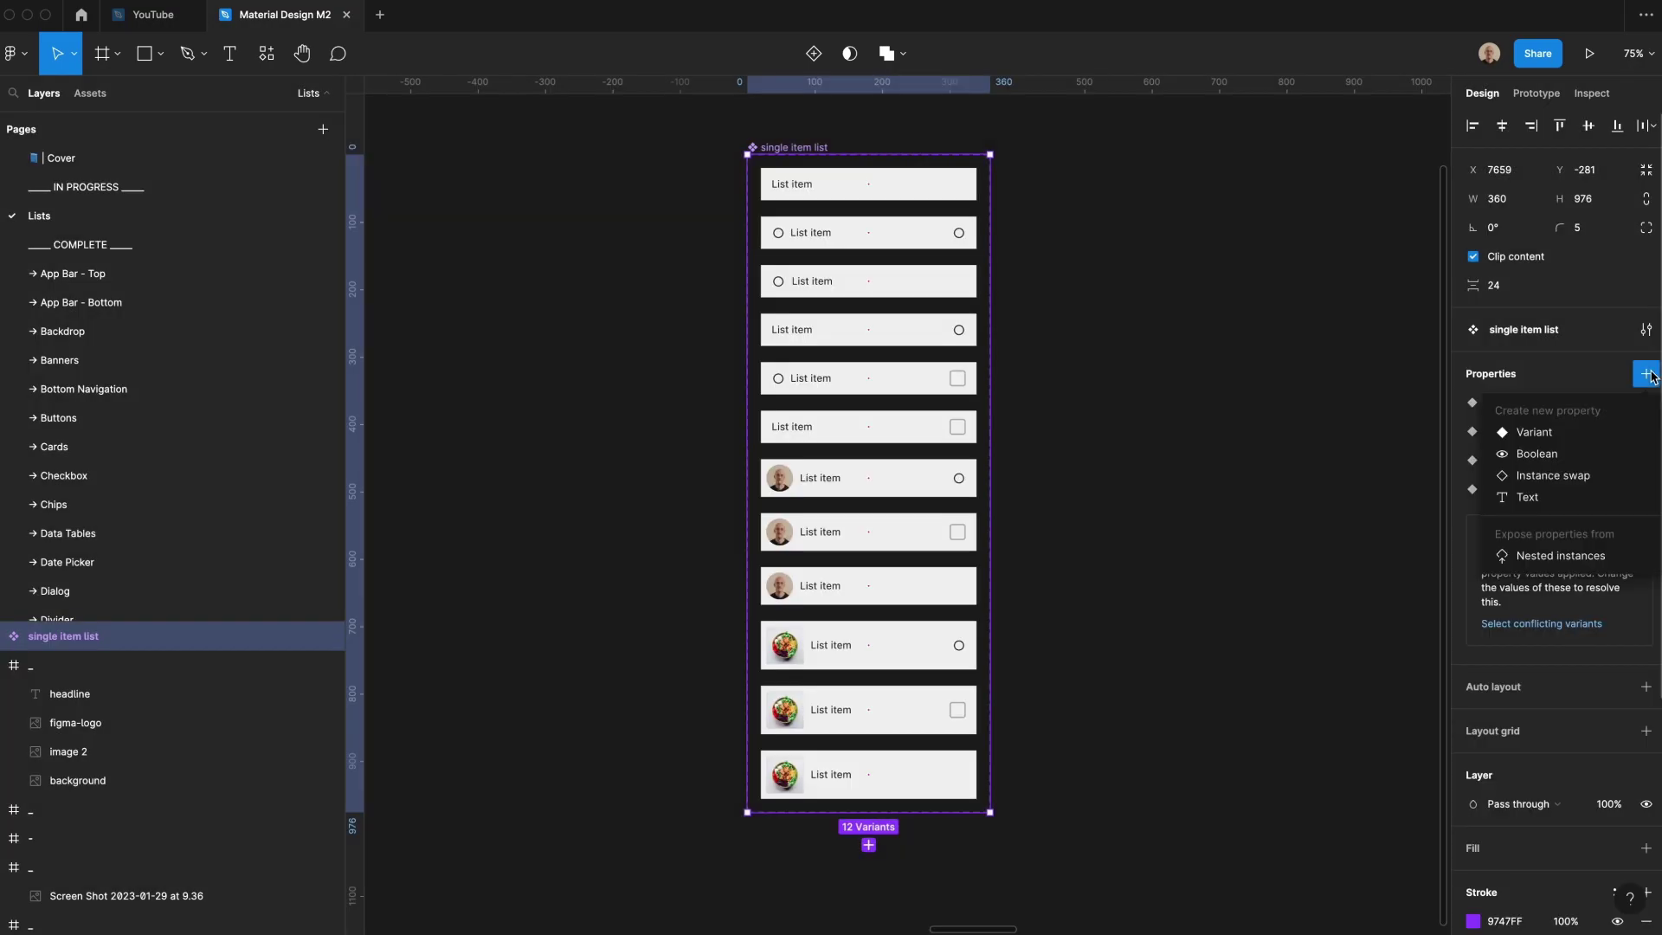
pyautogui.click(1534, 432)
pyautogui.write('image')
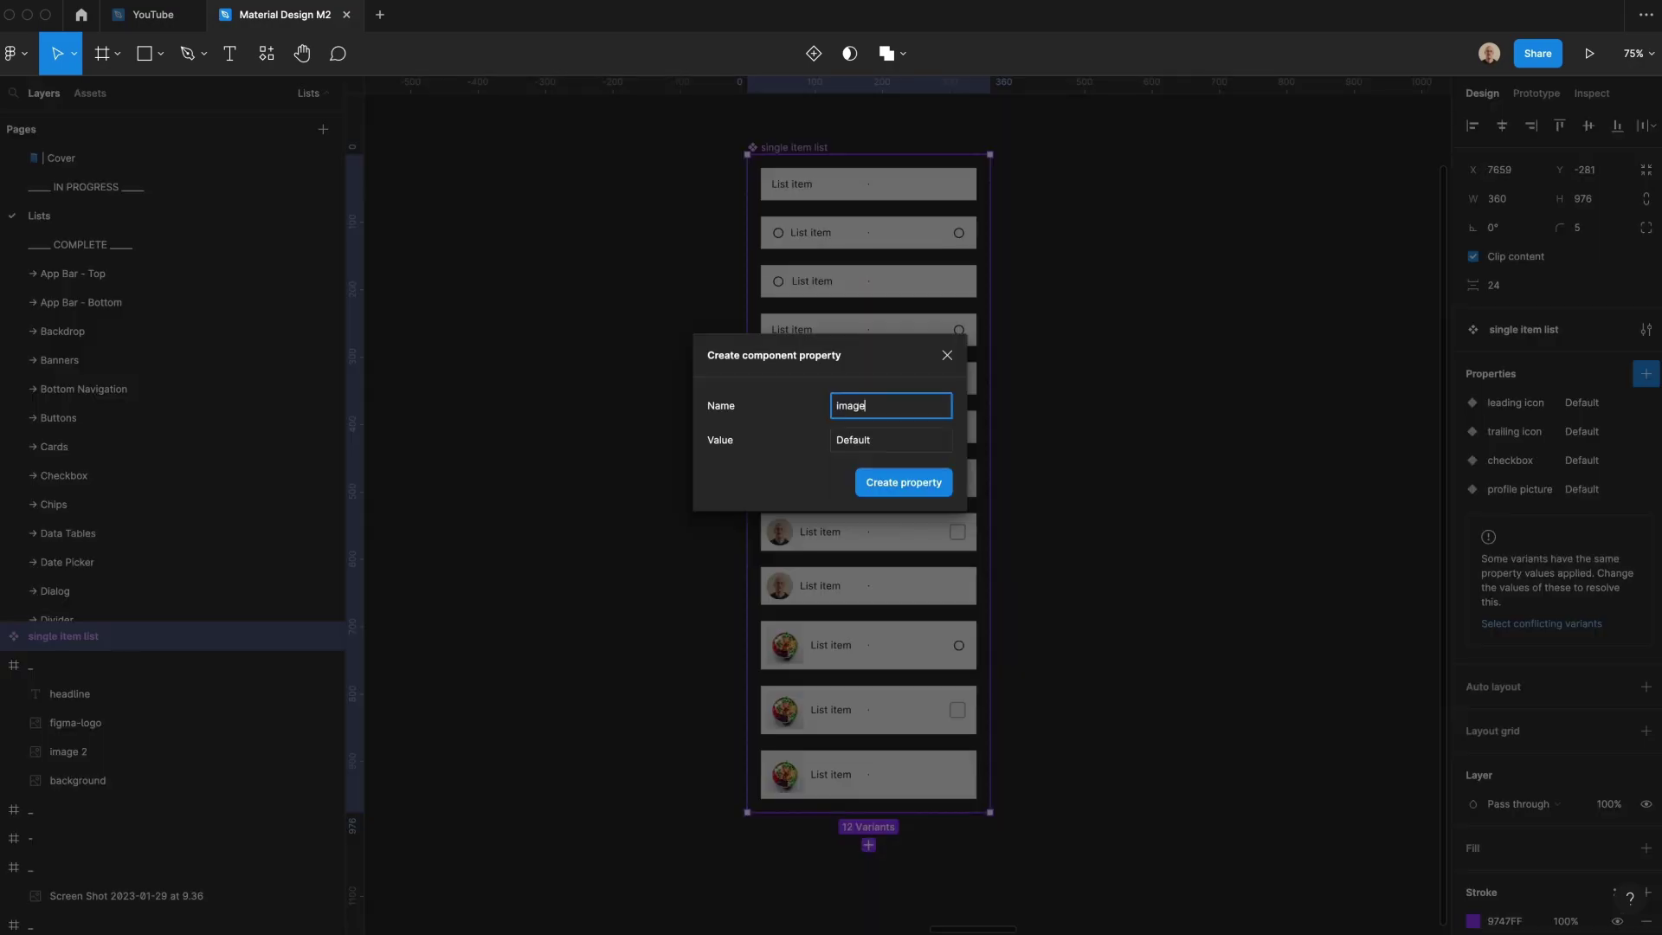
pyautogui.press('Return')
# - Set the image property to true on the three food-picture variants and to false on the other nine
pyautogui.moveTo(694, 639); pyautogui.dragTo(831, 779)
pyautogui.click(1586, 602)
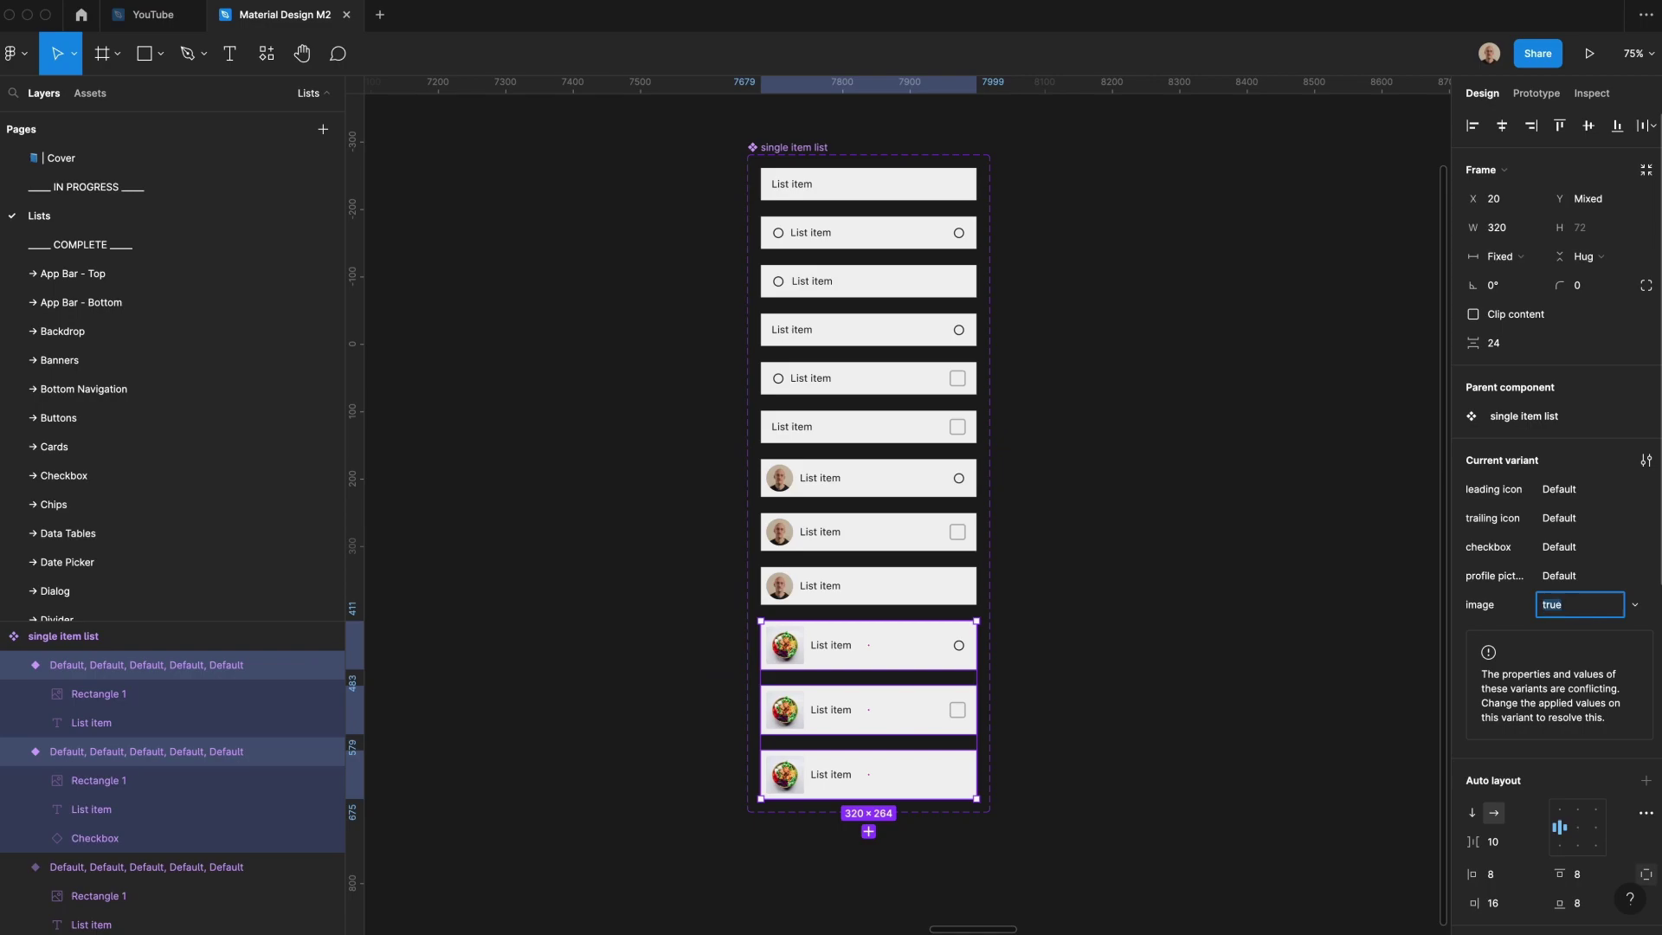
pyautogui.write('true')
pyautogui.press('Return')
pyautogui.moveTo(692, 161); pyautogui.dragTo(1038, 603)
pyautogui.click(1558, 604)
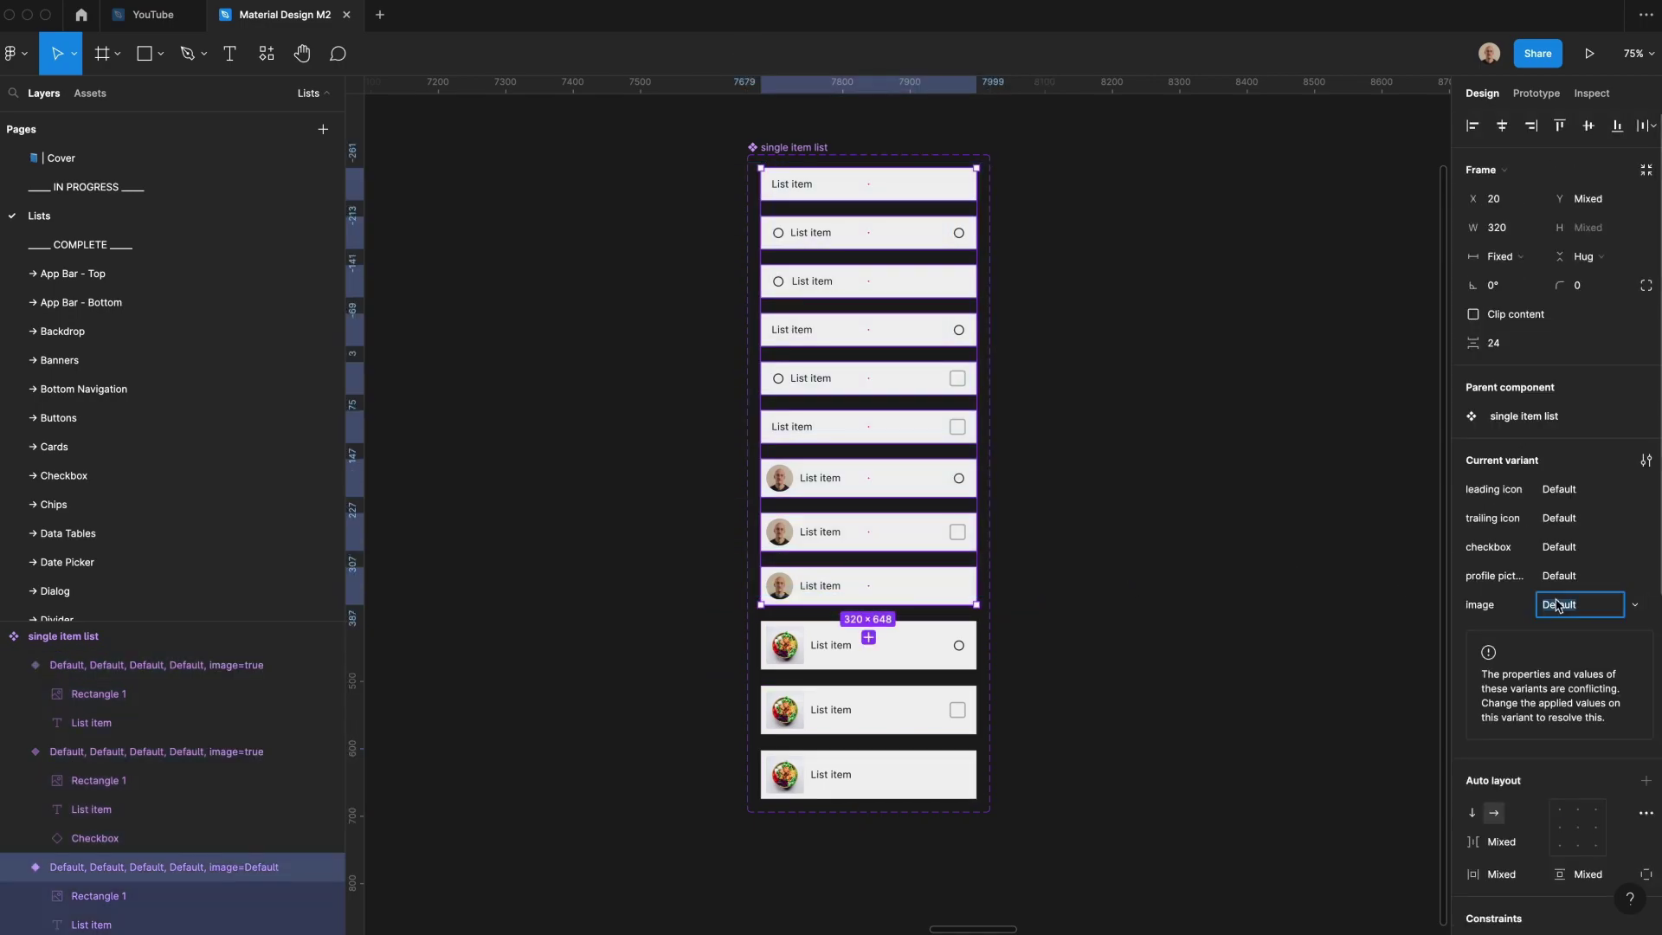
pyautogui.write('false')
pyautogui.press('Return')
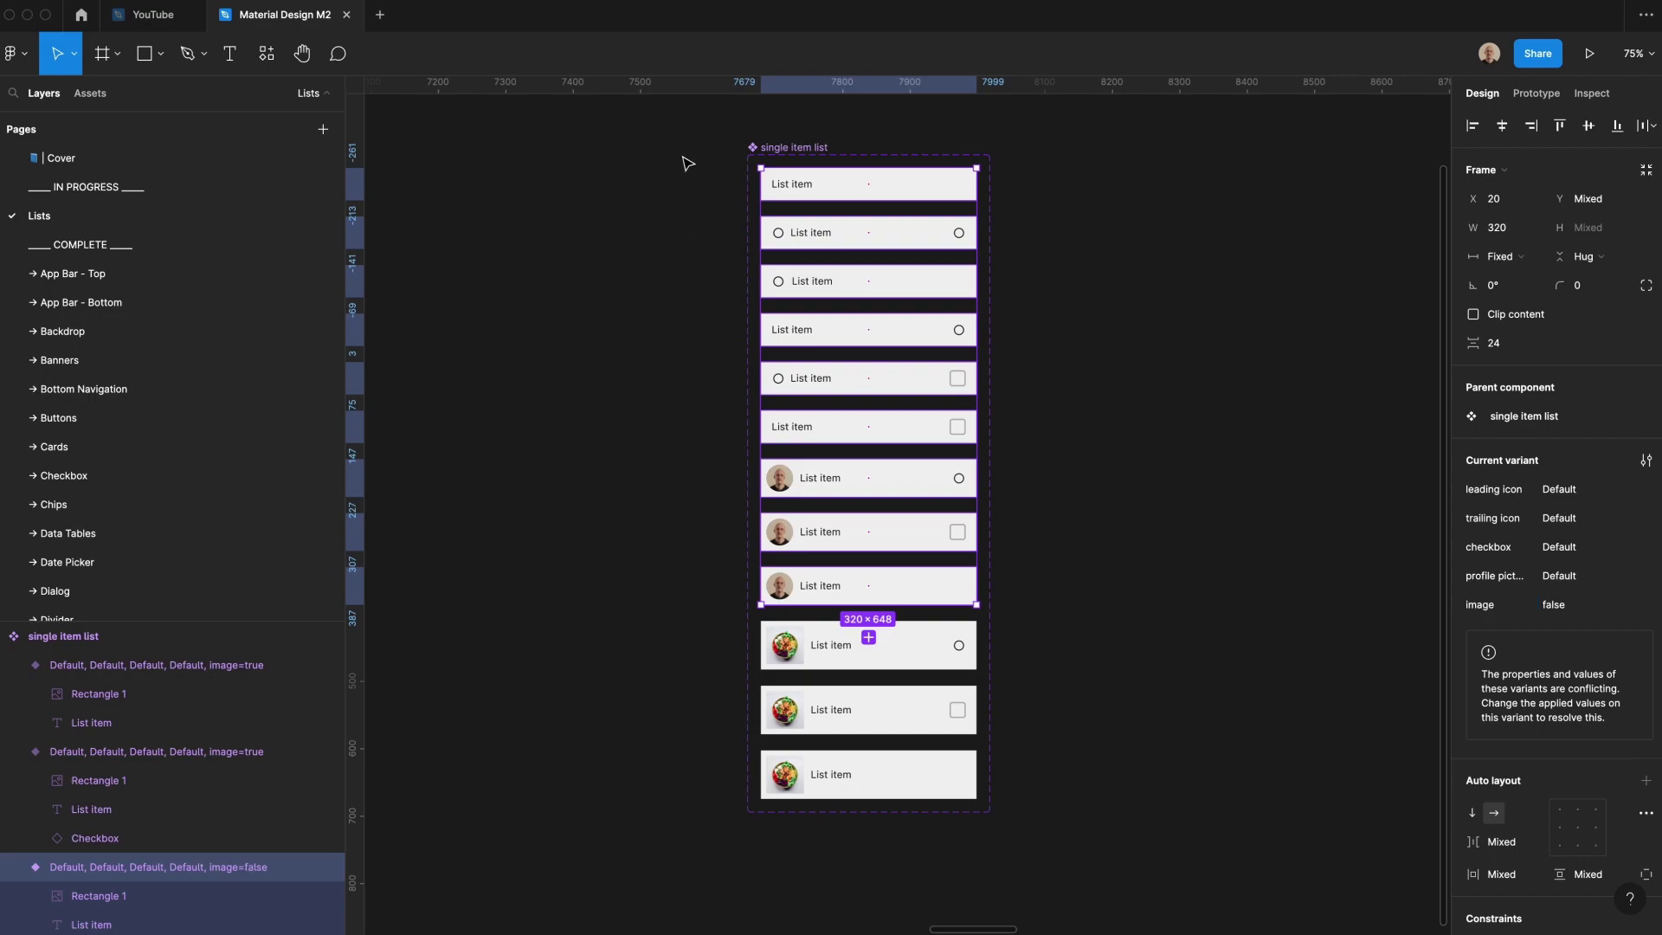
# - Set the profile picture property to false on all variants without a portrait and to true on the three portrait variants
pyautogui.moveTo(681, 156); pyautogui.dragTo(950, 435)
pyautogui.moveTo(704, 646); pyautogui.dragTo(876, 780)
pyautogui.click(1618, 547)
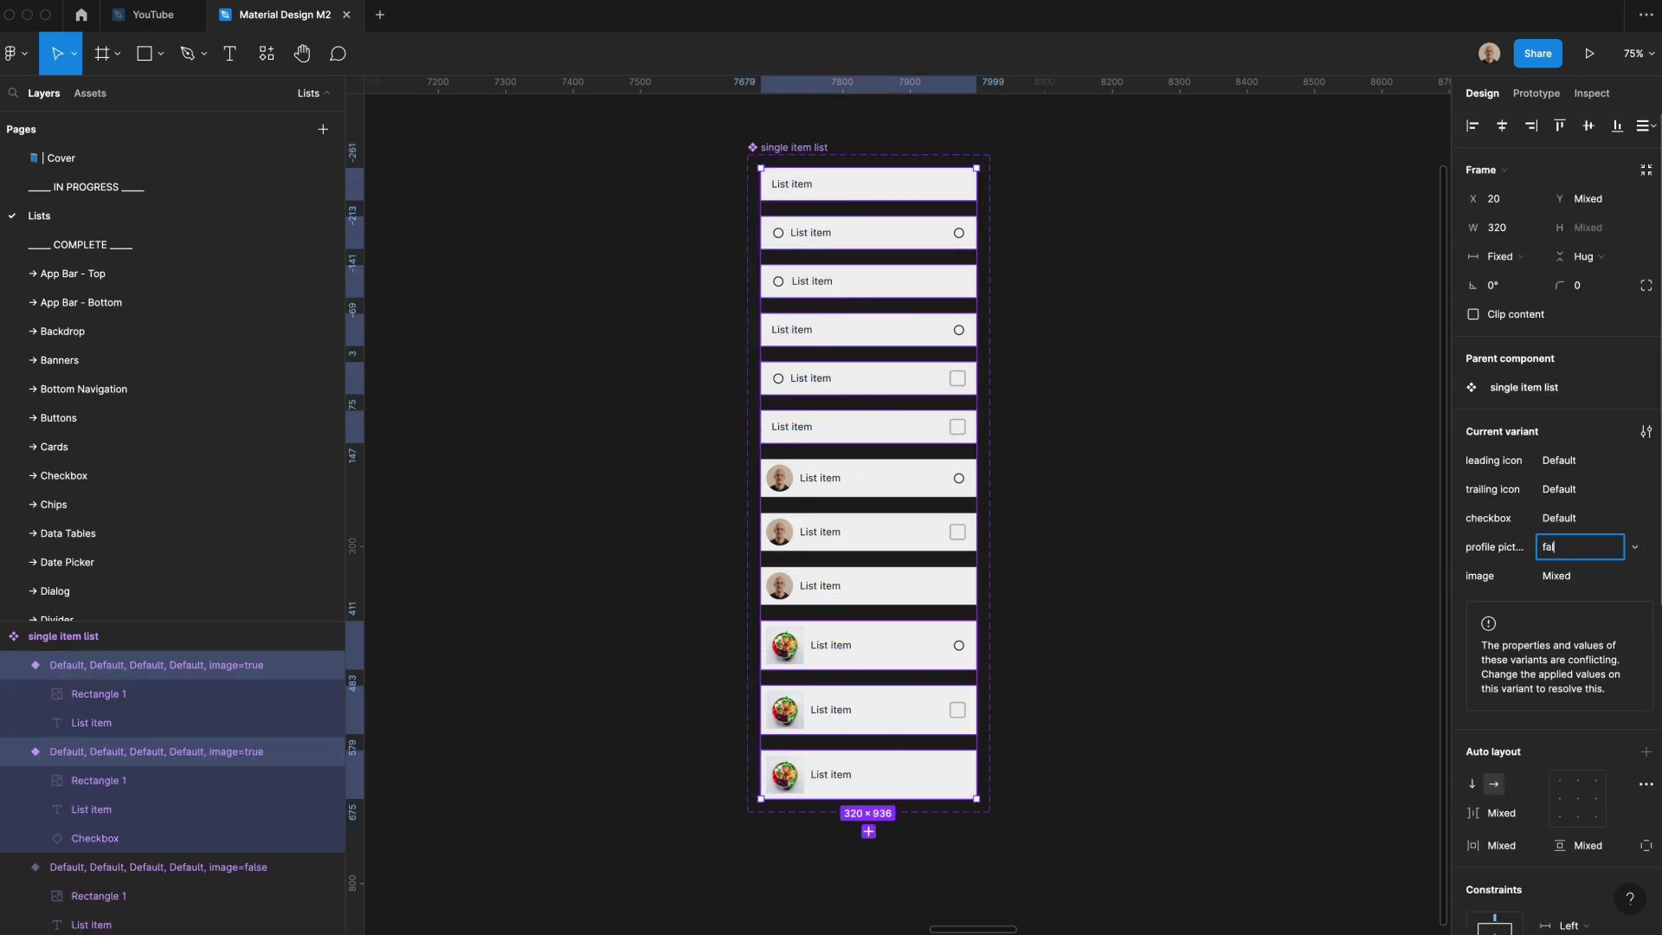
pyautogui.press('Return')
pyautogui.moveTo(715, 476); pyautogui.dragTo(908, 592)
pyautogui.click(1567, 577)
pyautogui.write('true')
pyautogui.press('Return')
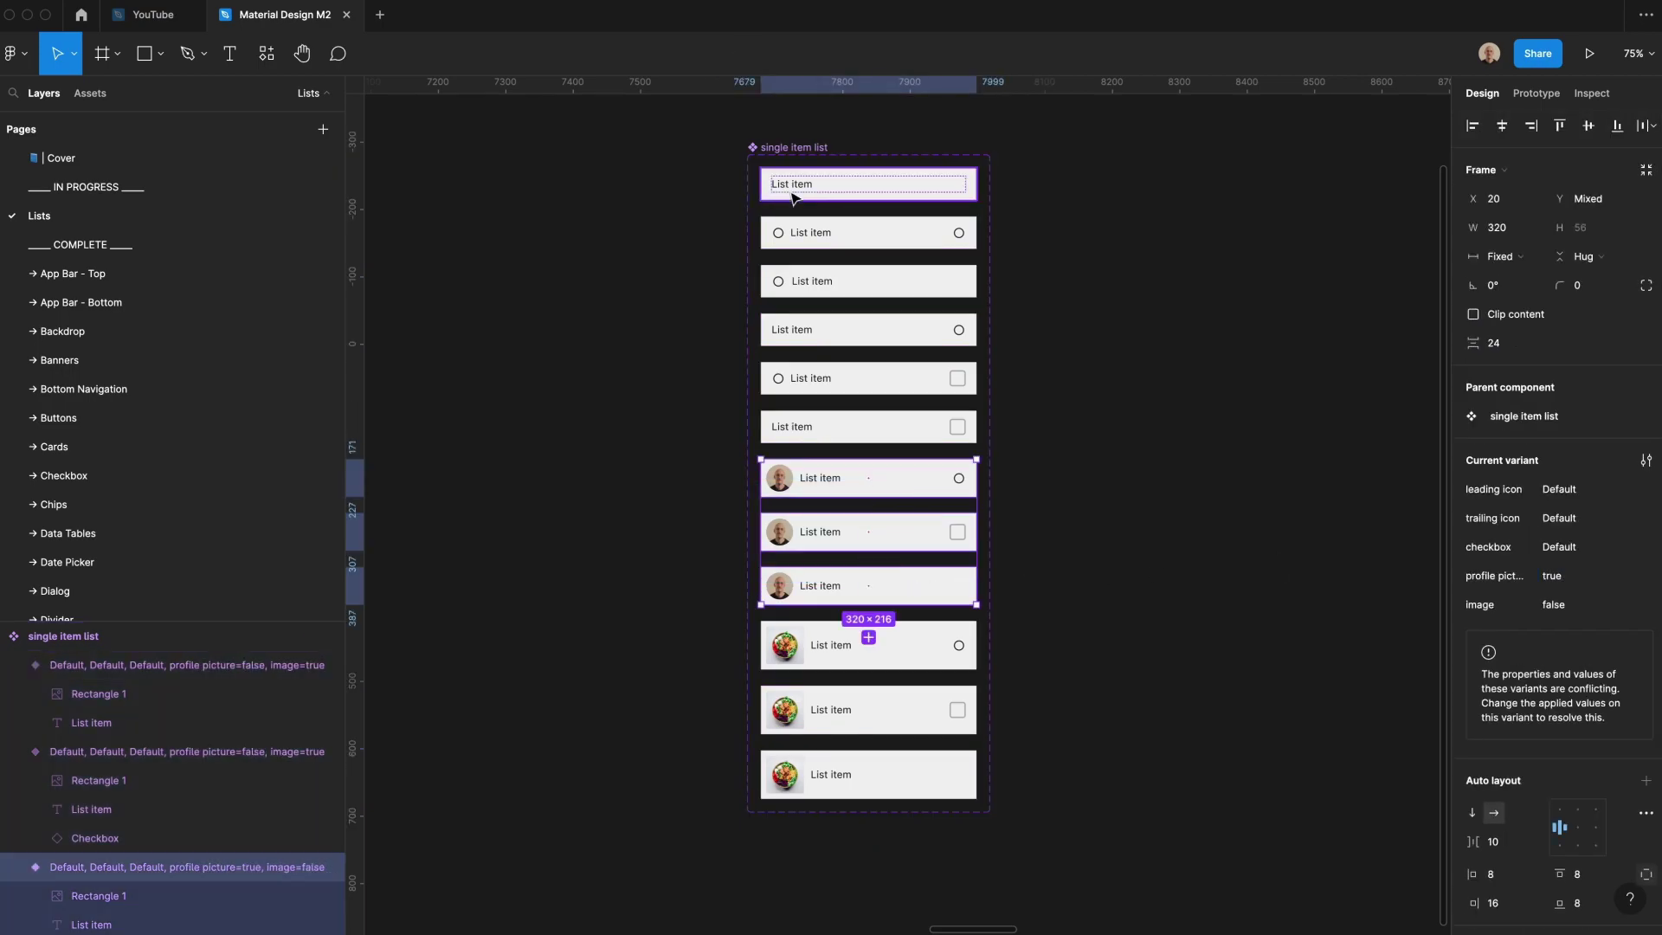
# - Set the checkbox property to true on the four variants with a checkbox and to false on all the others
pyautogui.click(839, 727)
pyautogui.keyDown('shift'); pyautogui.click(853, 537); pyautogui.keyUp('shift')
pyautogui.keyDown('shift'); pyautogui.click(871, 434); pyautogui.keyUp('shift')
pyautogui.keyDown('shift'); pyautogui.click(869, 381); pyautogui.keyUp('shift')
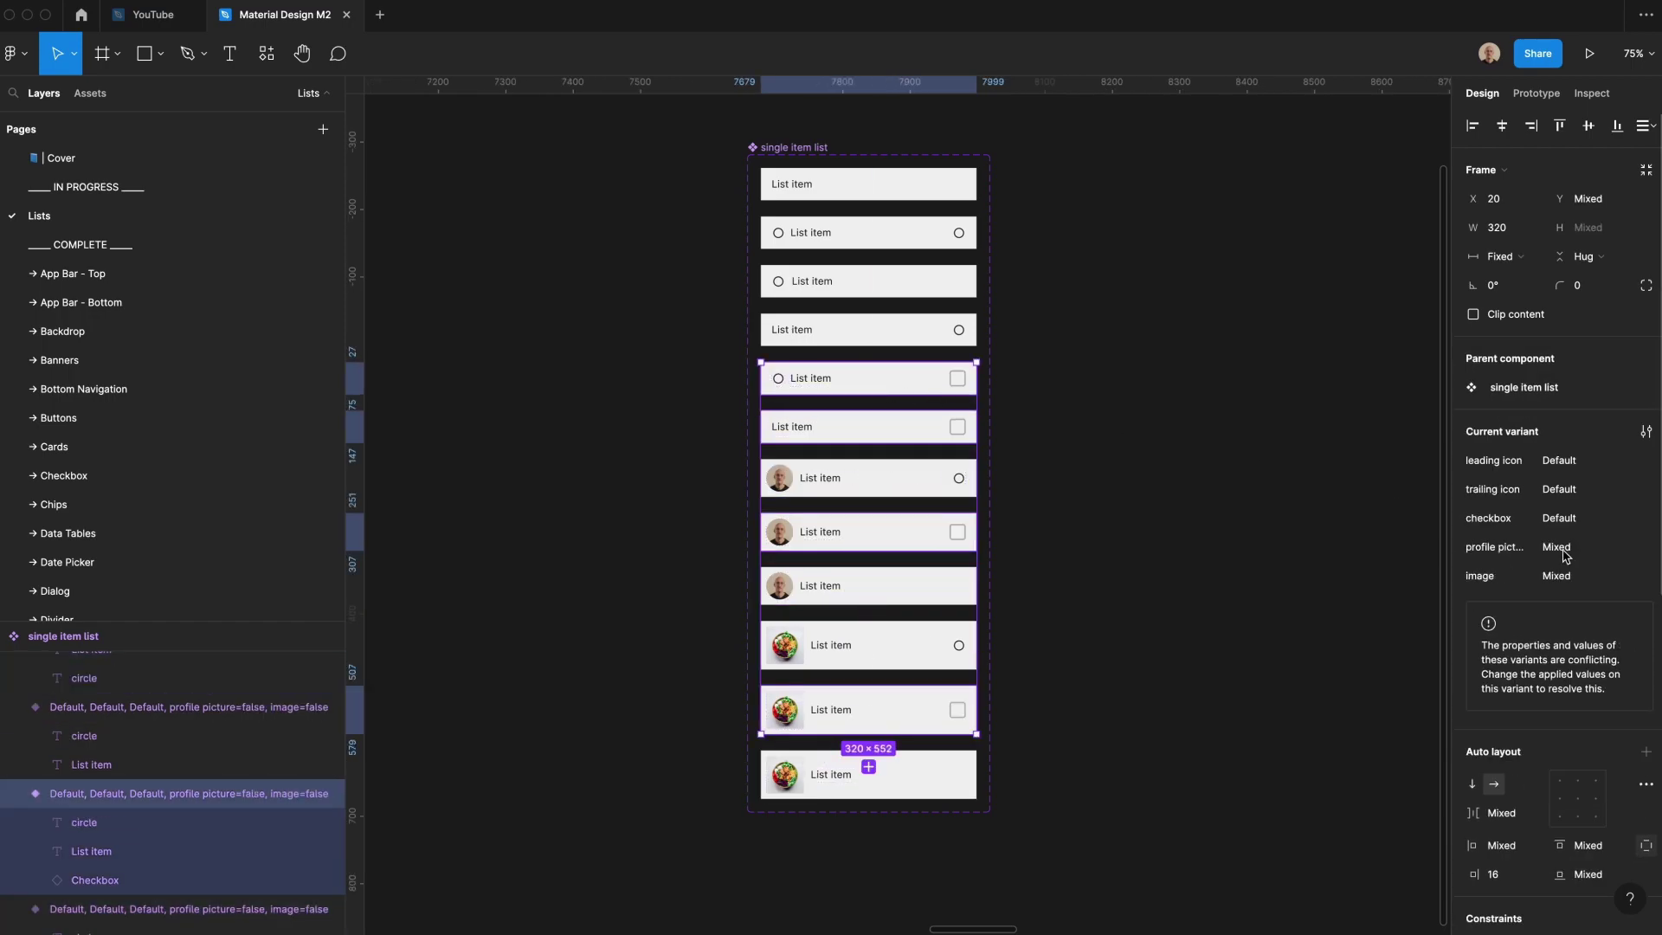
pyautogui.click(1576, 519)
pyautogui.write('true')
pyautogui.press('Return')
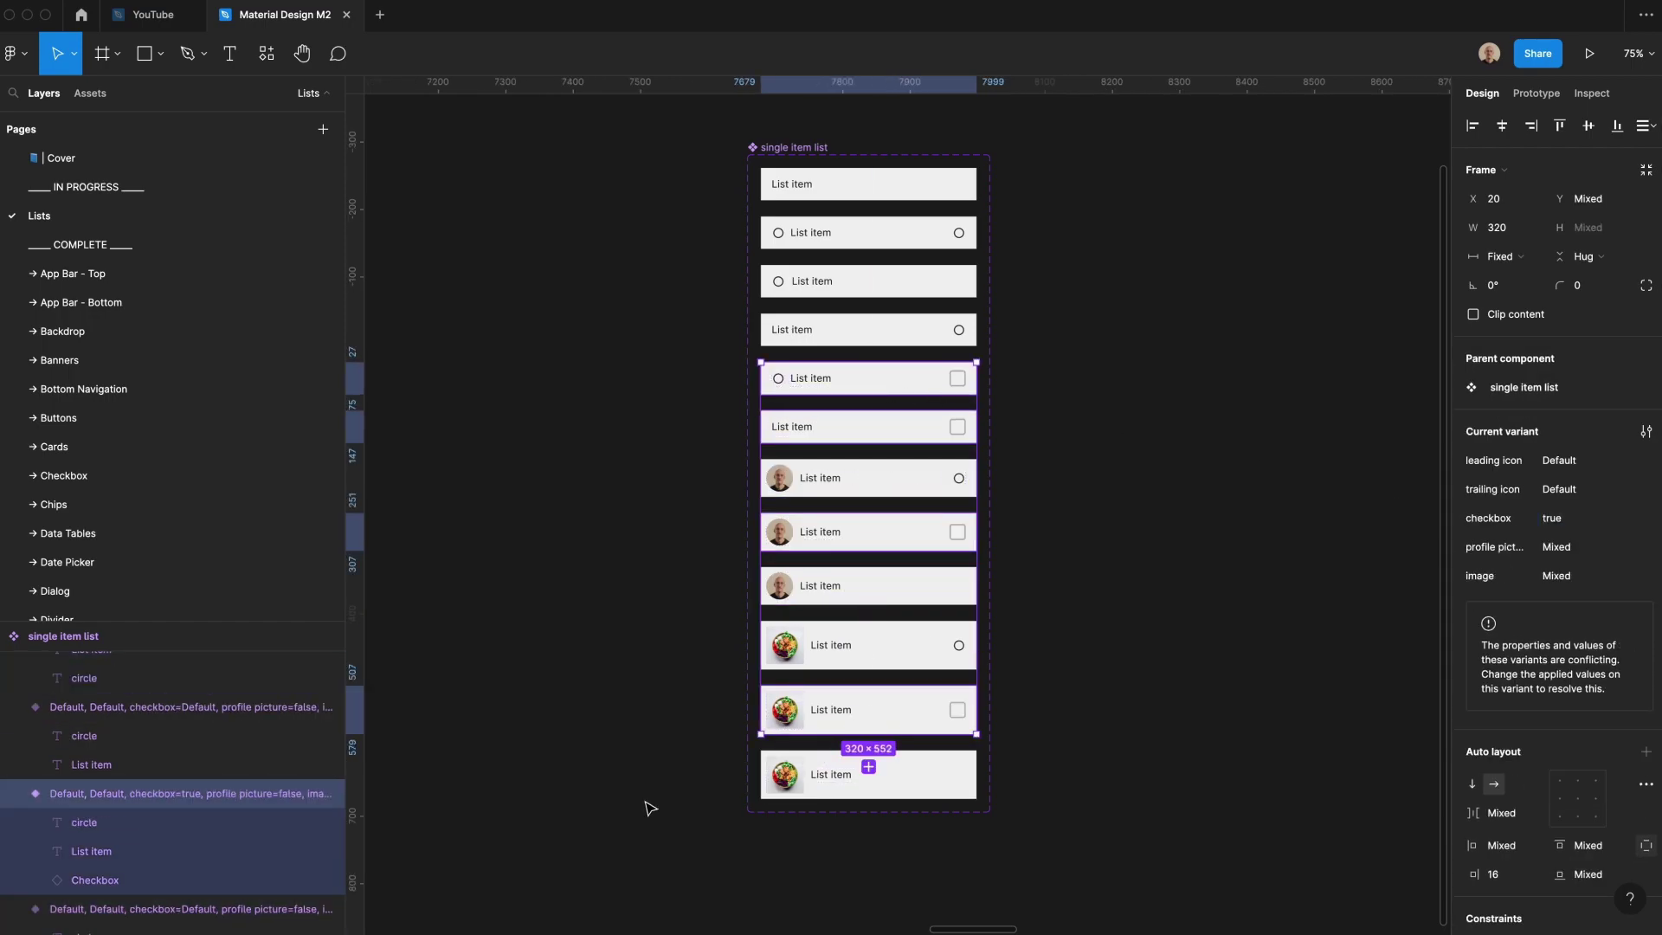
pyautogui.moveTo(642, 801); pyautogui.dragTo(987, 179)
pyautogui.click(1558, 517)
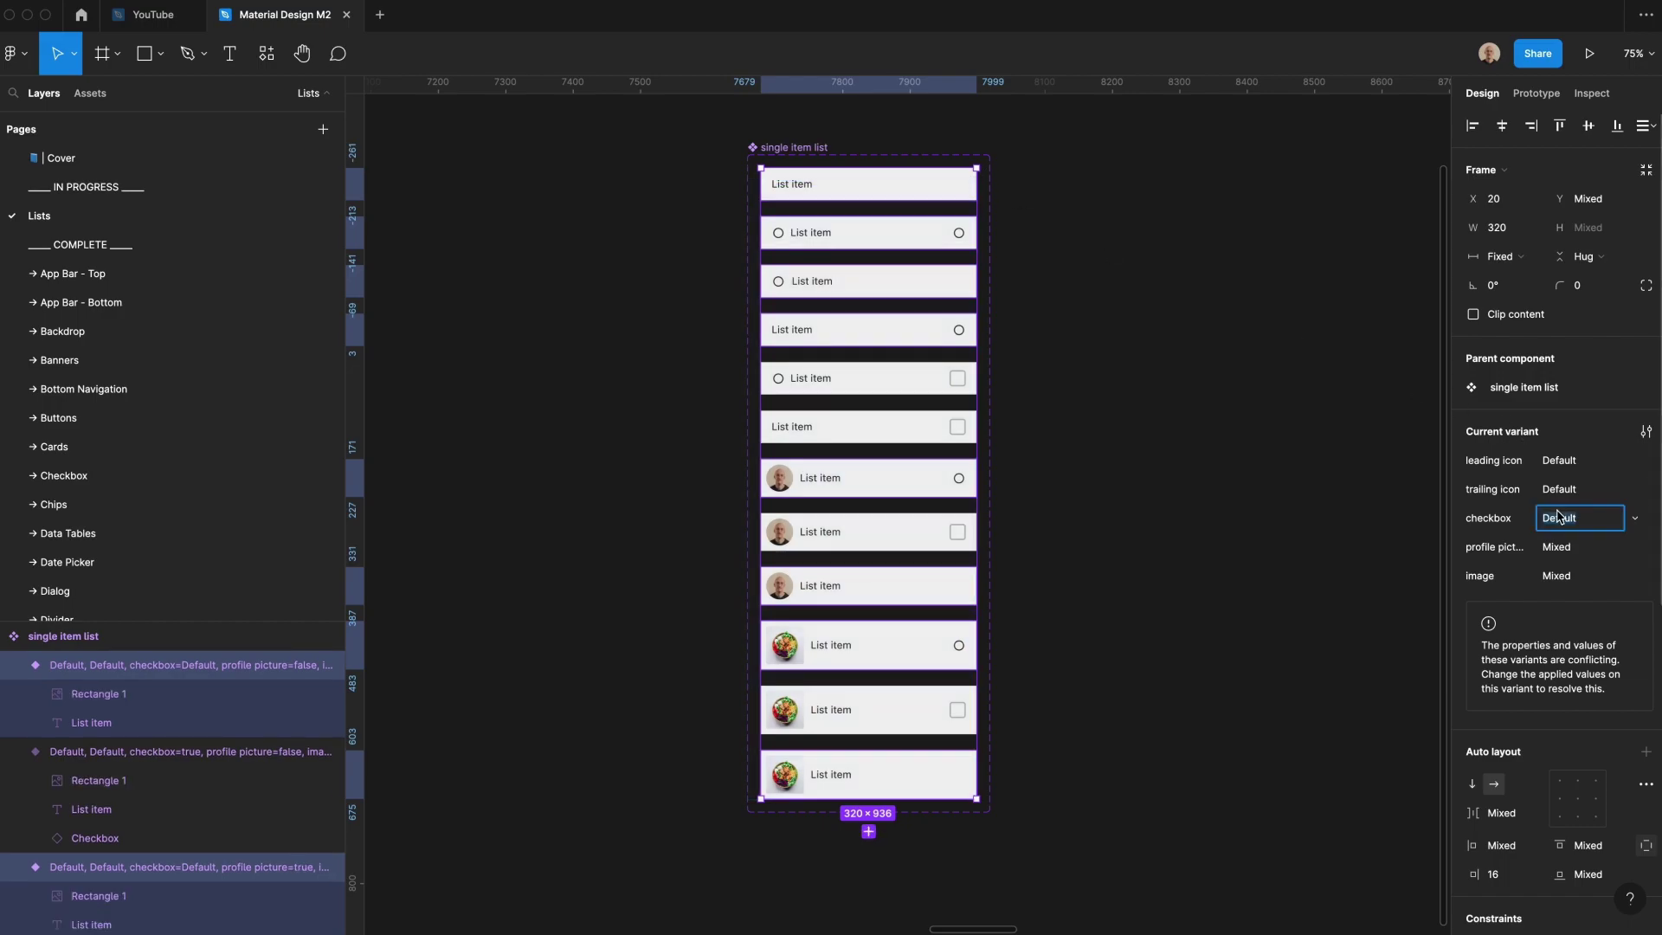
pyautogui.press('Return')
# - Set the leading icon property to true on the three variants with a leading circle and to false on the rest
pyautogui.click(1575, 462)
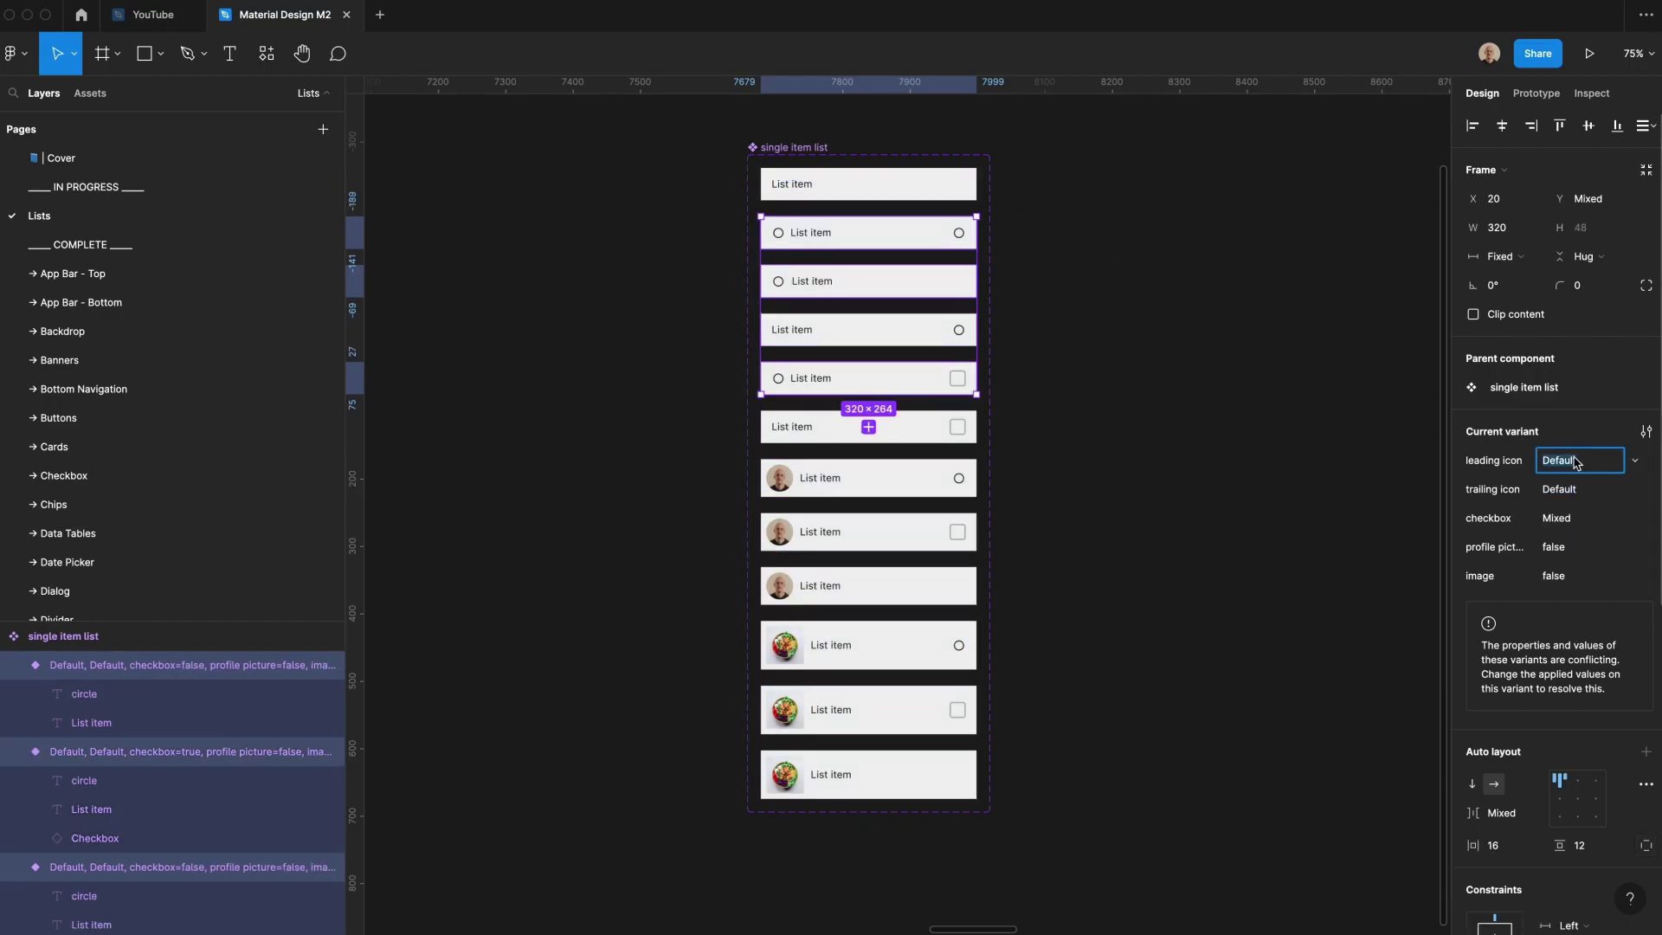
pyautogui.write('true')
pyautogui.press('Return')
pyautogui.moveTo(649, 177); pyautogui.dragTo(1079, 794)
pyautogui.click(1597, 464)
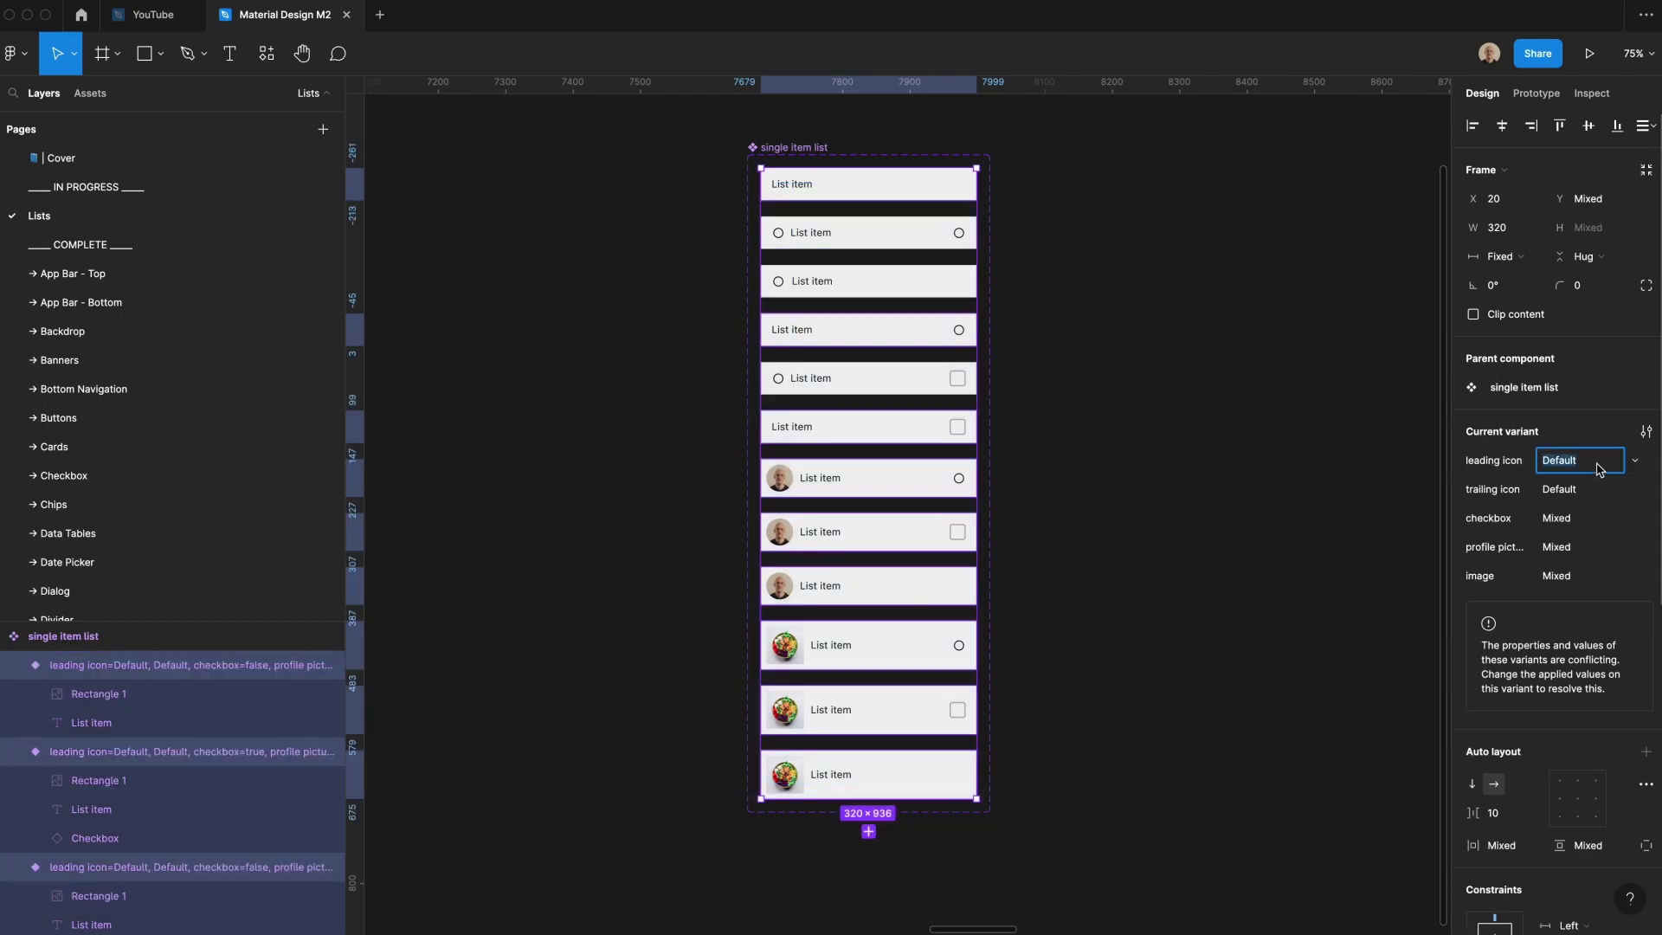
pyautogui.press('Tab')
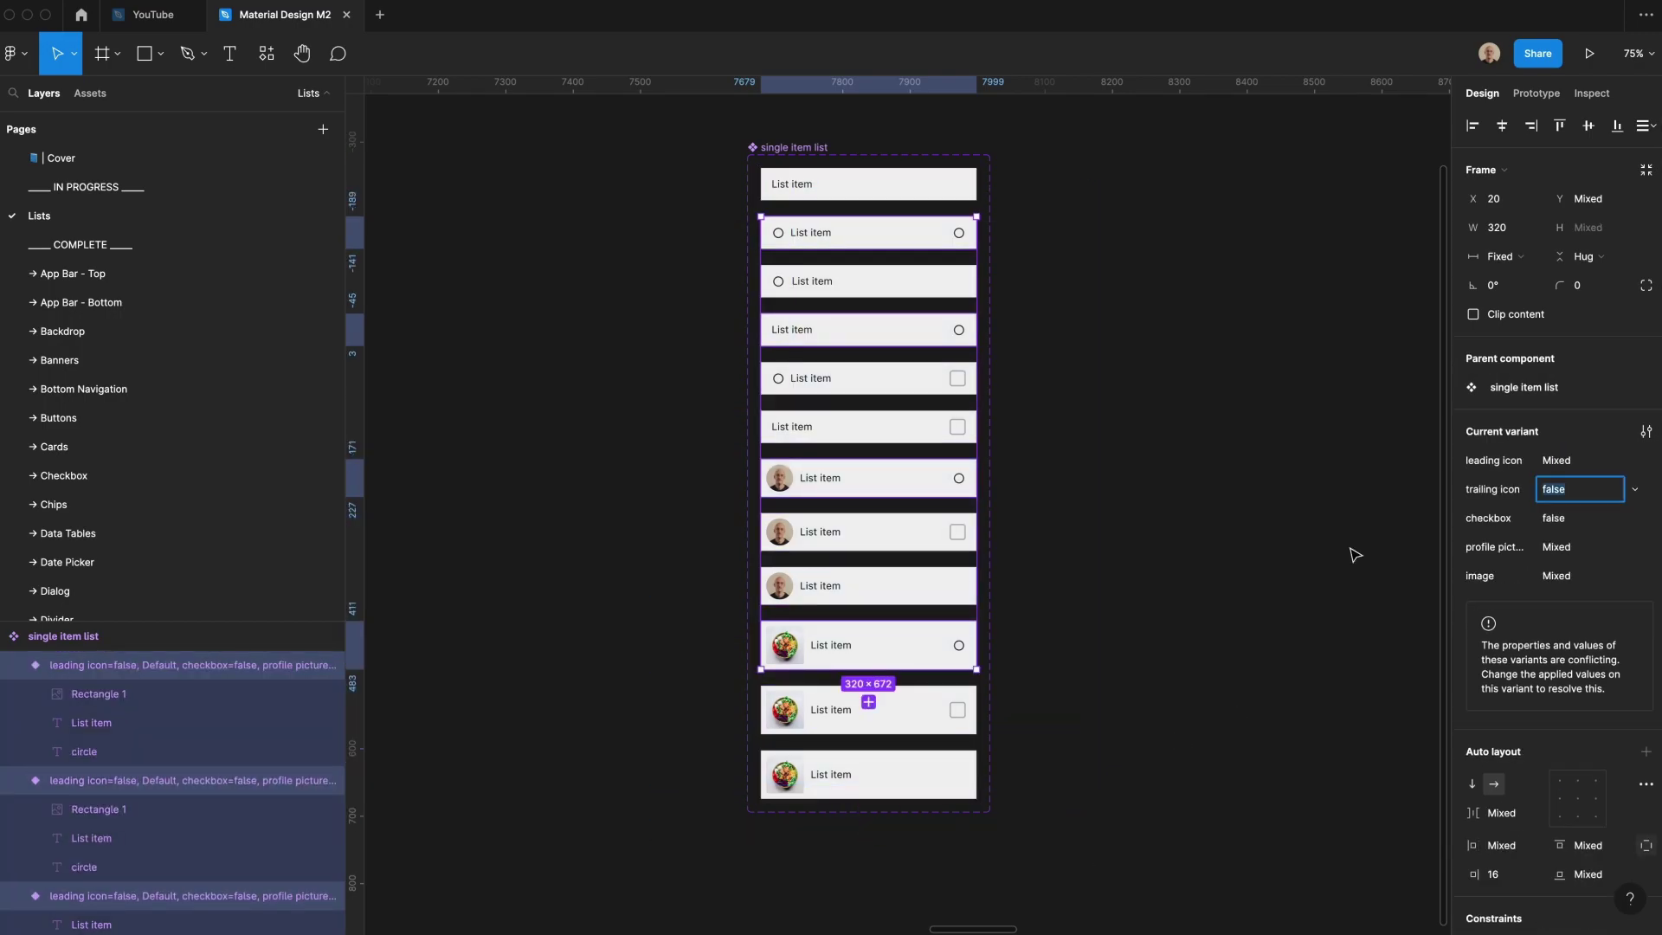
# - Set the trailing icon property to true on the four variants with a trailing circle and to false on all the others
pyautogui.write('true')
pyautogui.press('Return')
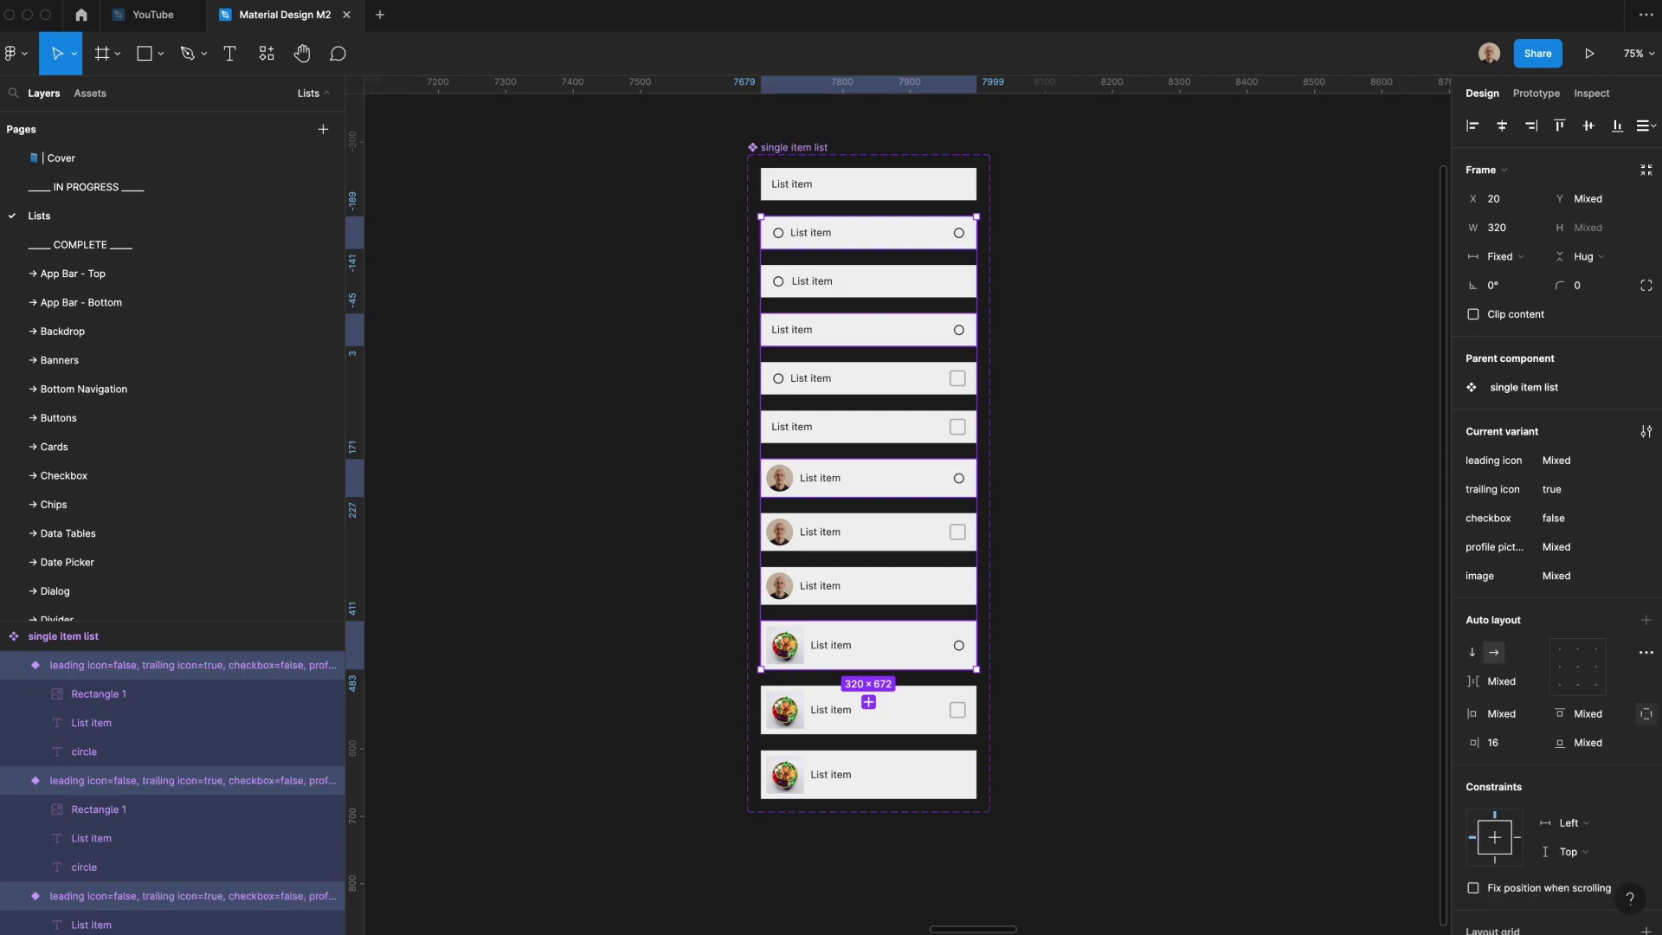
pyautogui.moveTo(985, 742); pyautogui.dragTo(709, 174)
pyautogui.click(1565, 483)
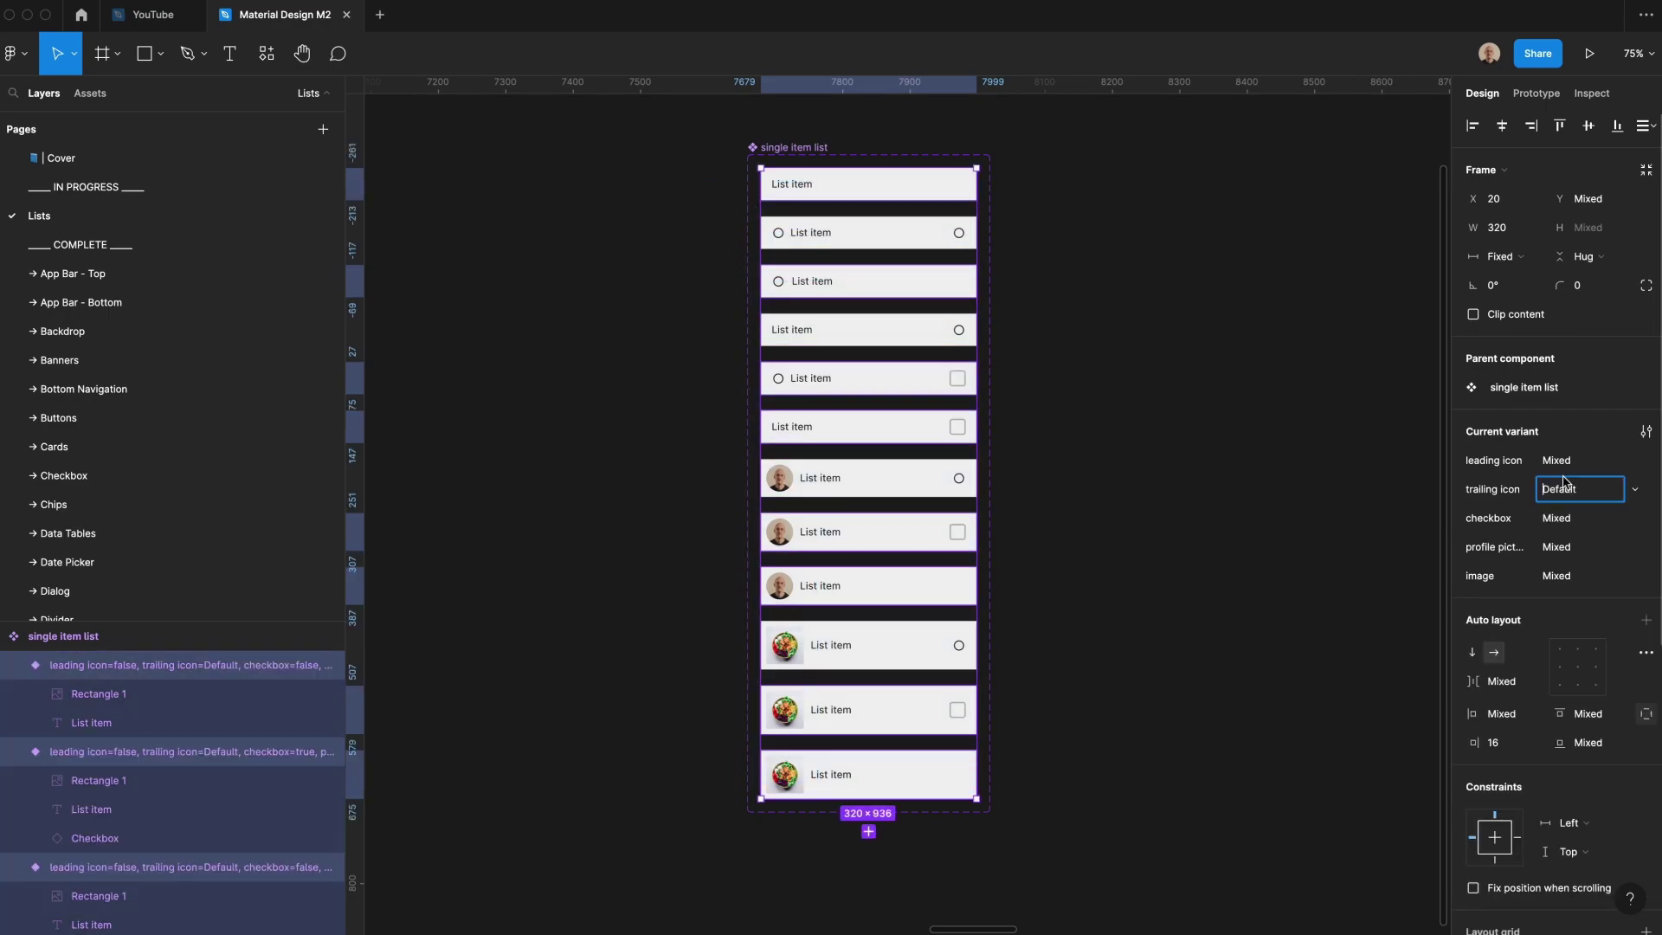
pyautogui.write('false')
pyautogui.press('Return')
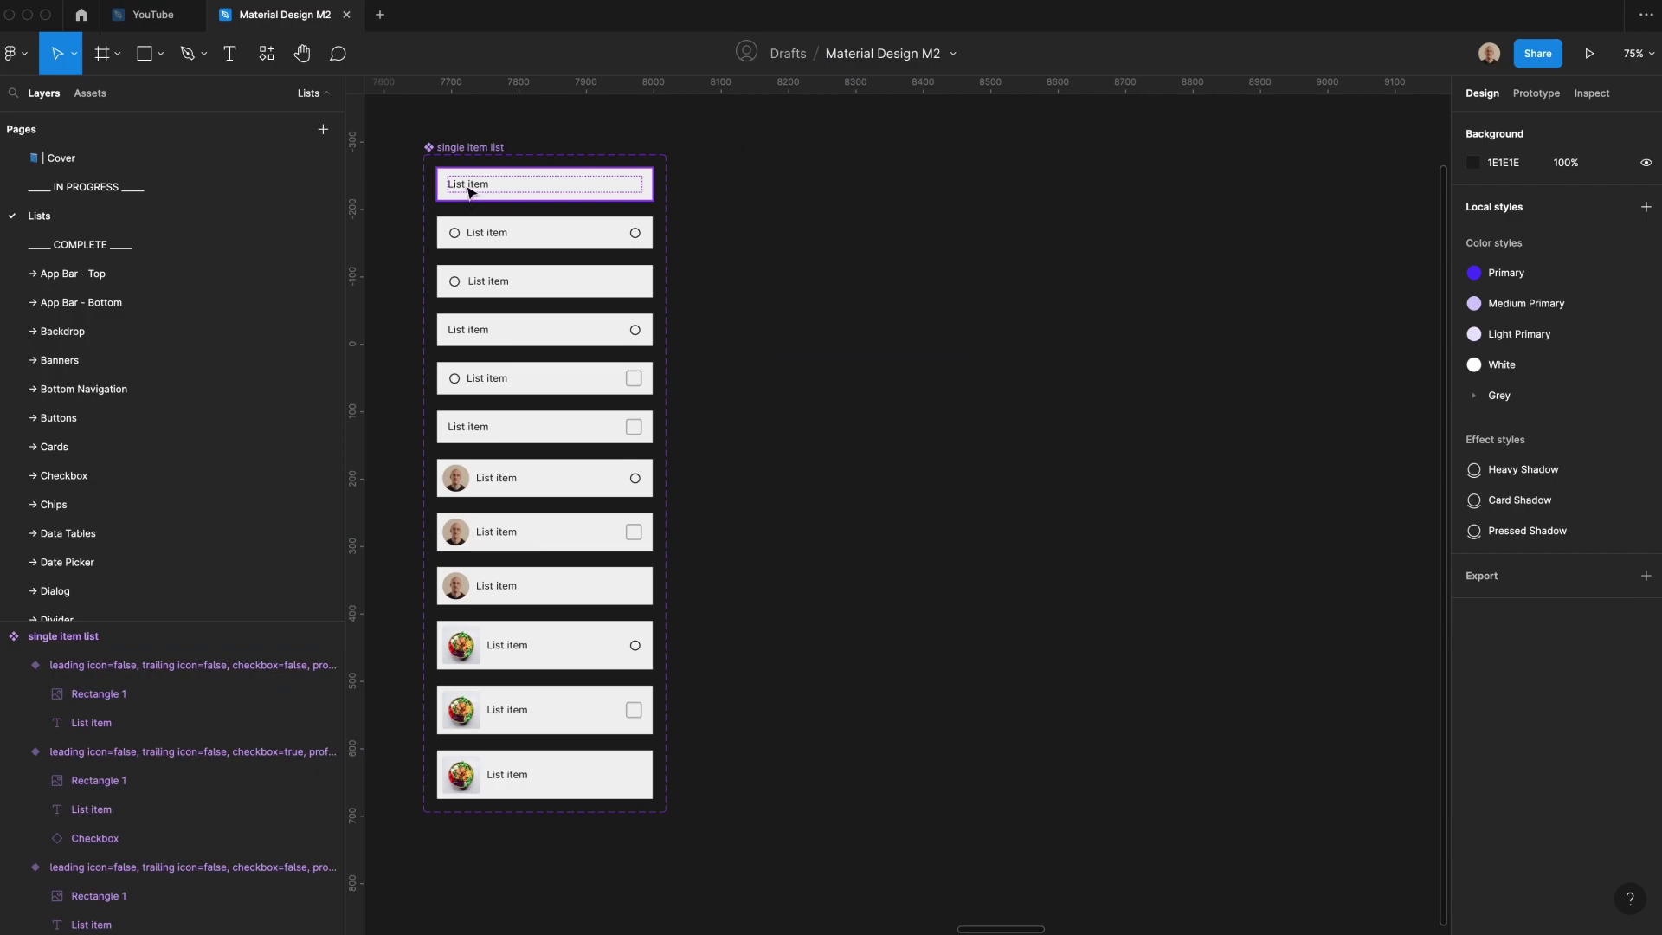
# - Place an instance of the plain first variant beside the component set and turn on its leading icon
pyautogui.keyDown('alt'); pyautogui.moveTo(473, 191); pyautogui.dragTo(1009, 411); pyautogui.keyUp('alt')
pyautogui.scroll(5, 1302, 342)
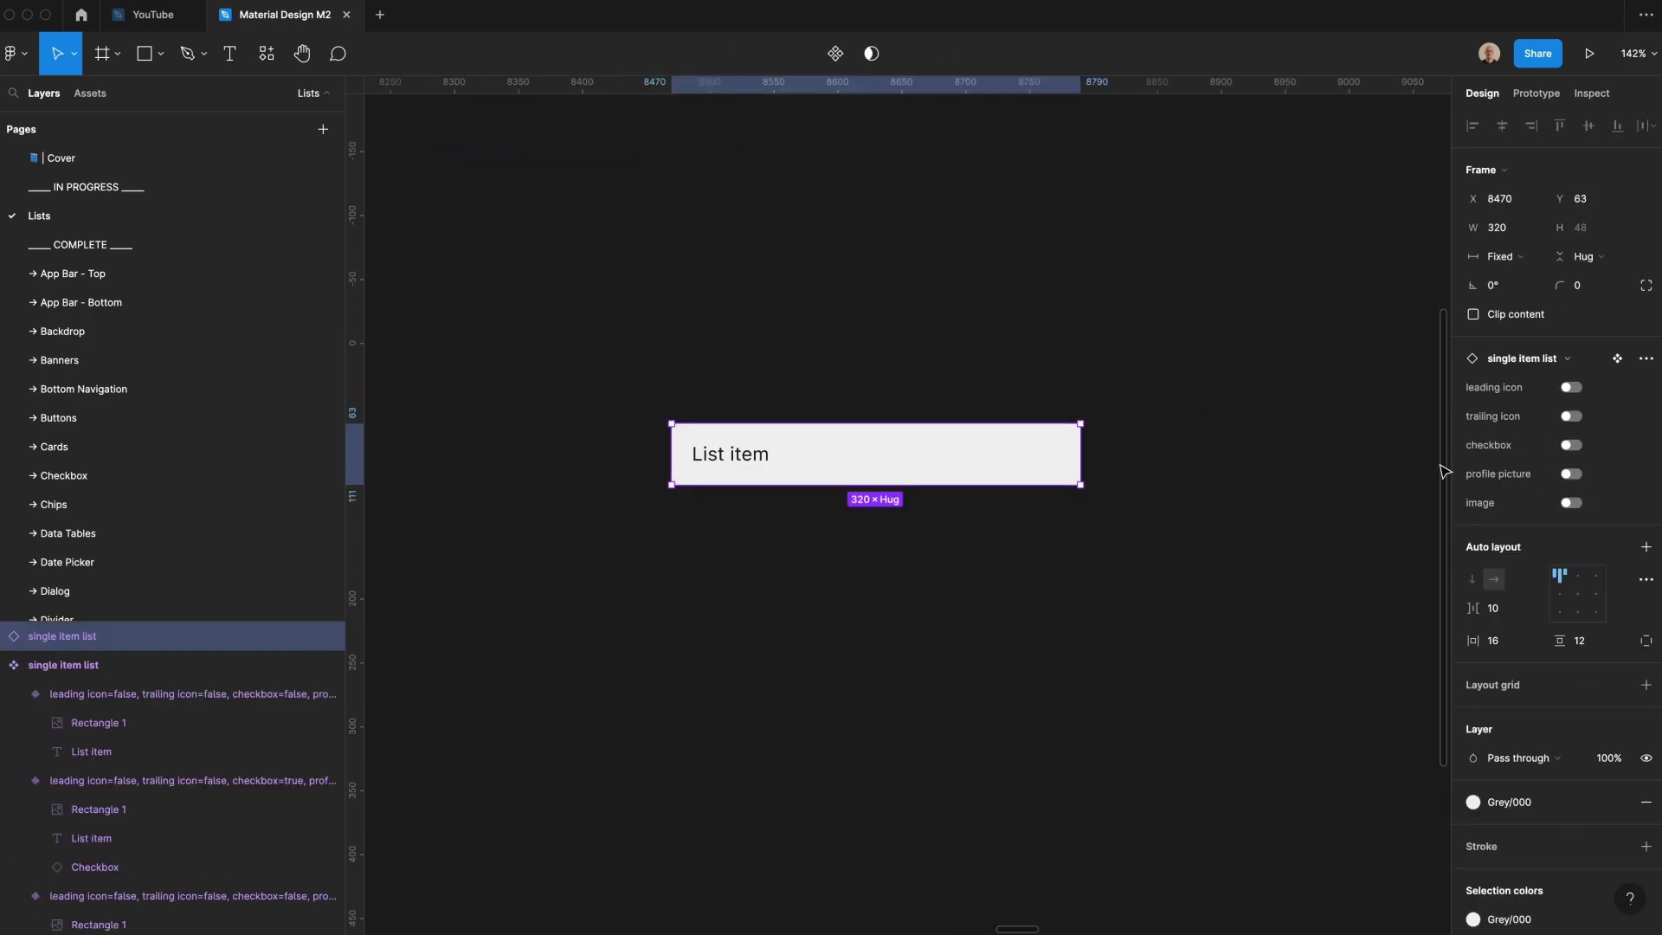
pyautogui.click(1568, 390)
pyautogui.click(1568, 389)
pyautogui.click(1568, 390)
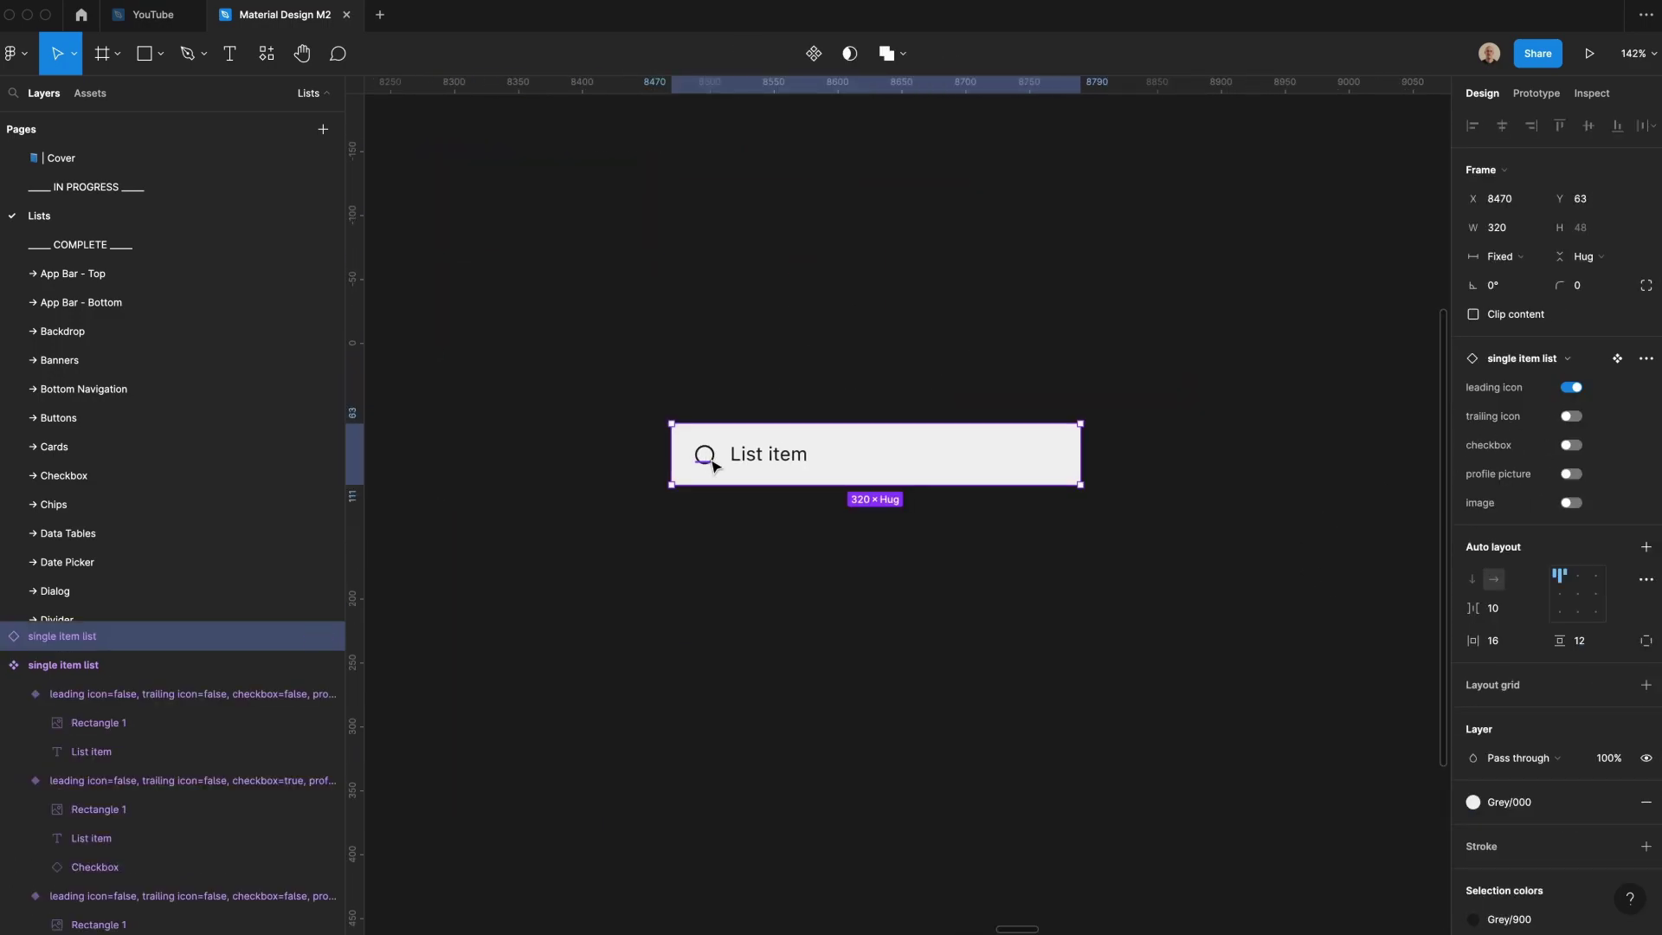
# - Change the instance's leading circle to the star icon
pyautogui.doubleClick(711, 460)
pyautogui.write('star')
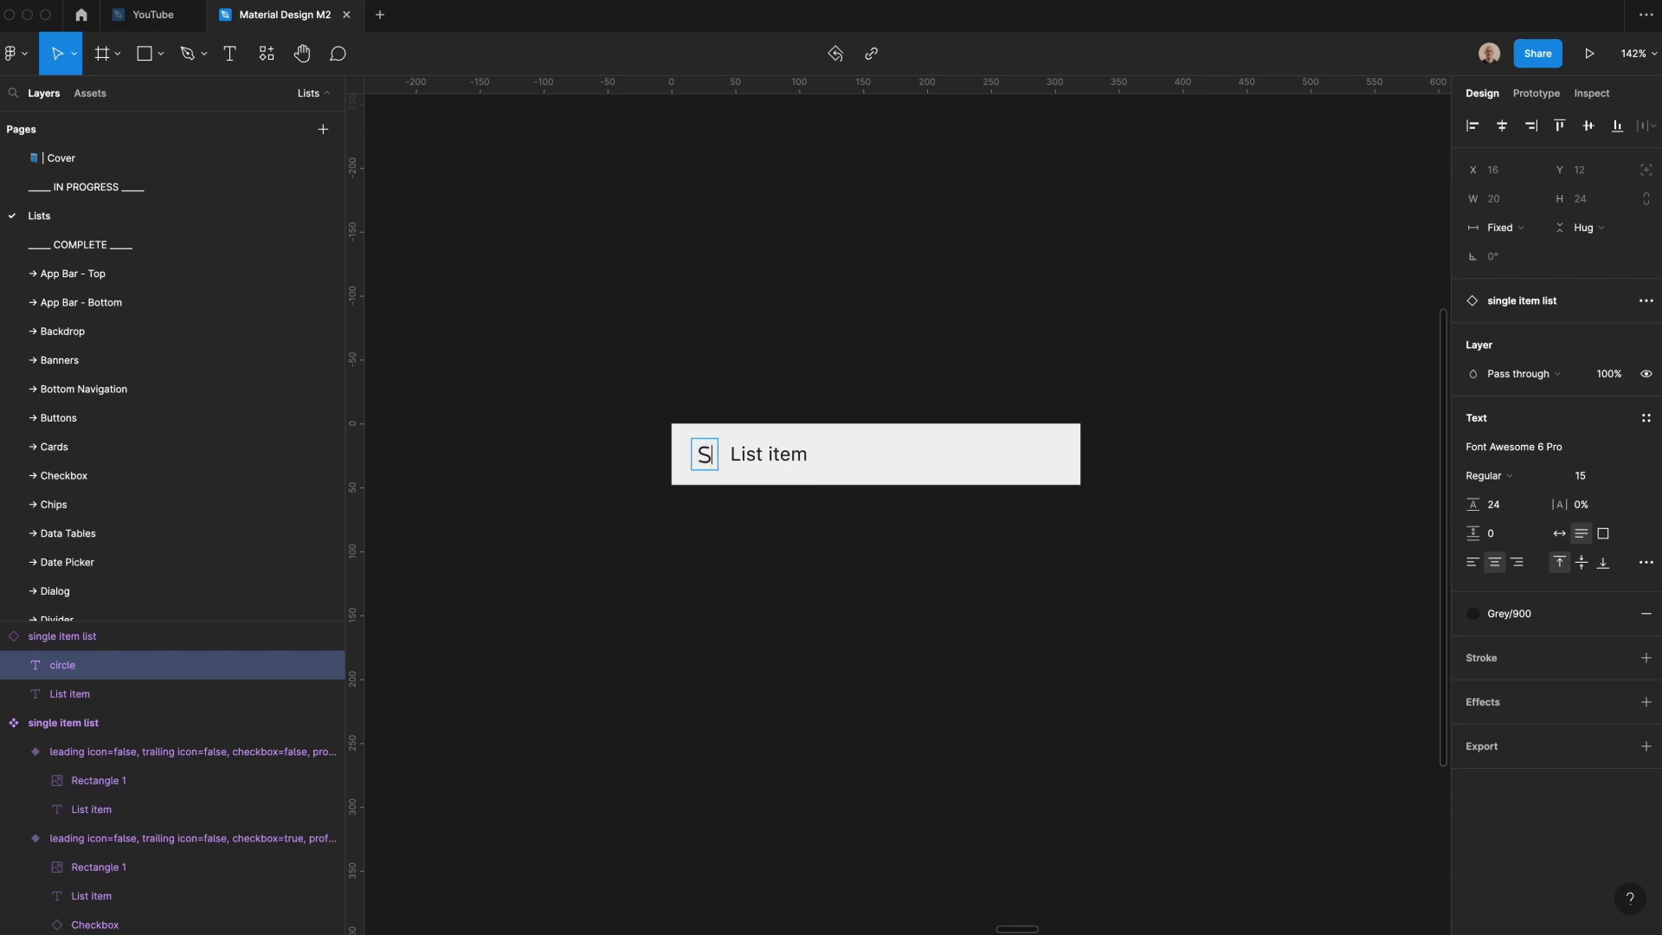
pyautogui.press('Escape')
pyautogui.press('Escape')
# - Turn on the instance's trailing icon and change it to the xmark icon
pyautogui.click(1571, 416)
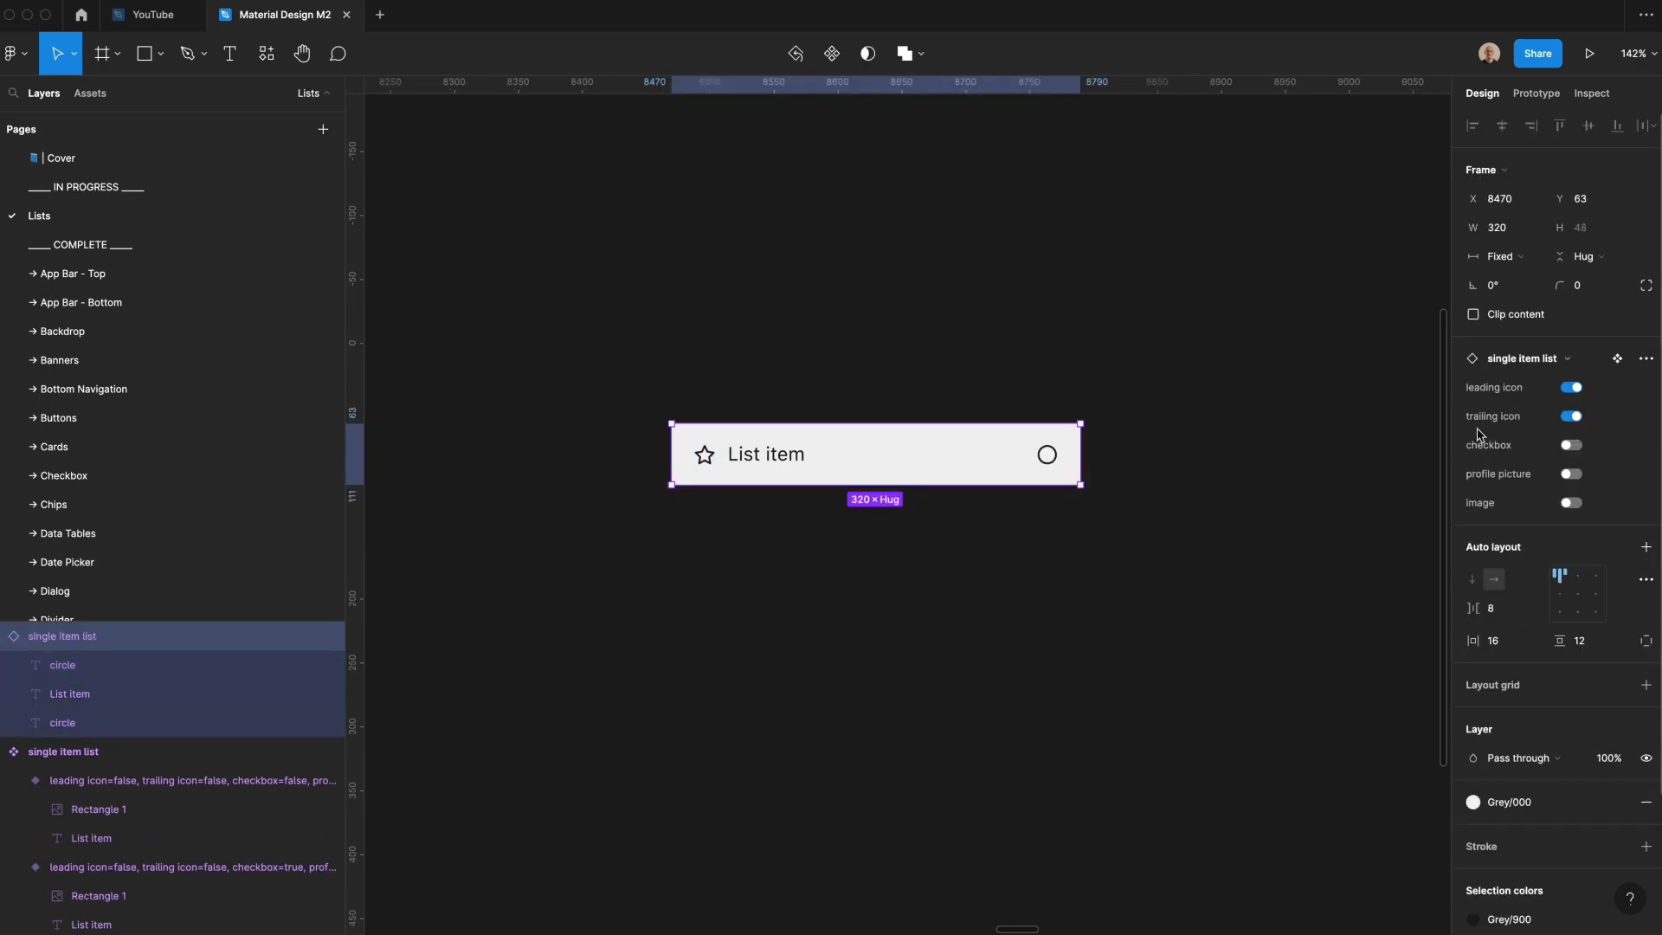
pyautogui.doubleClick(1049, 454)
pyautogui.write('xmark')
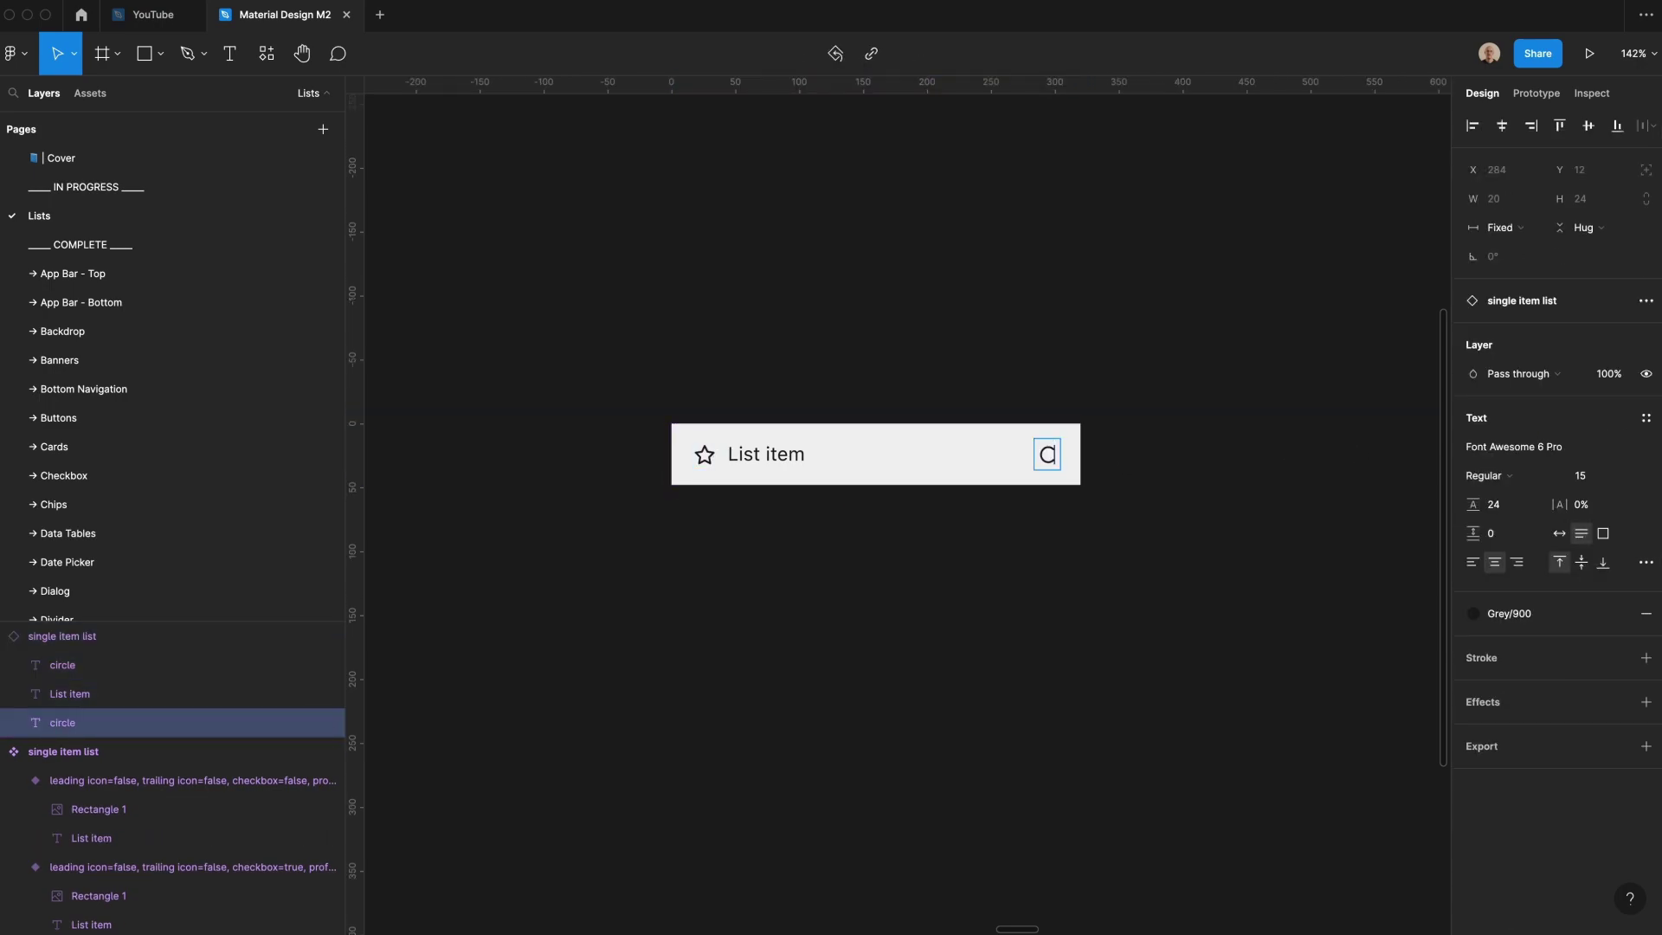
pyautogui.press('Escape')
pyautogui.press('Escape')
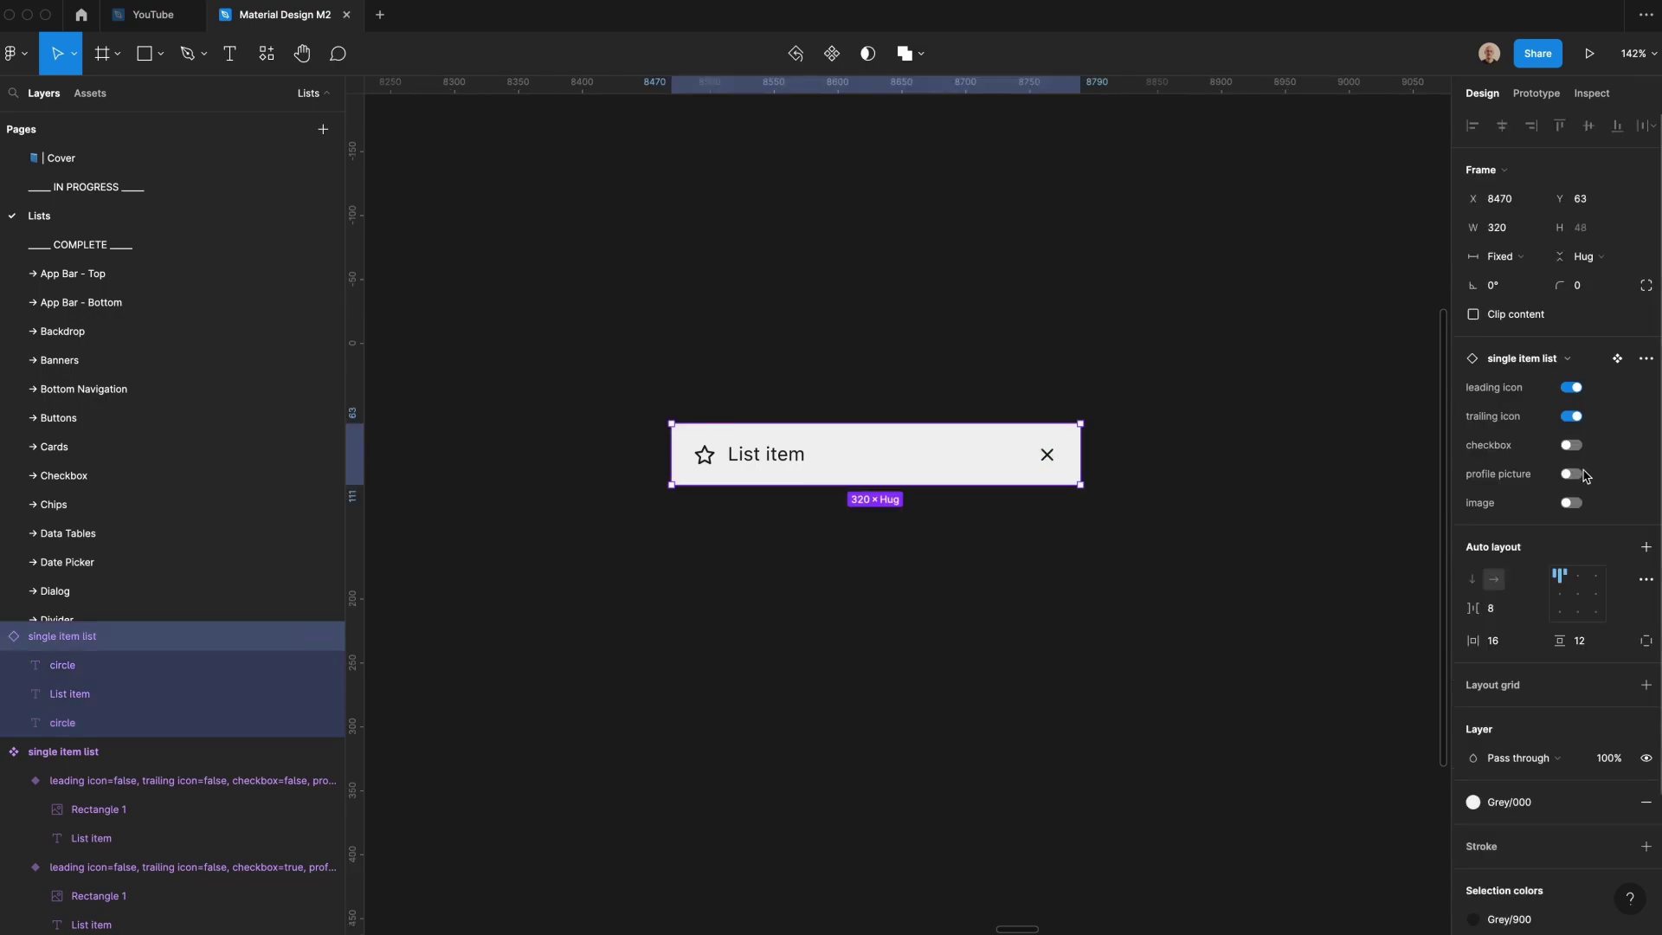
# - Test the instance by switching its profile picture, image, checkbox and leading icon properties on and off
pyautogui.click(1582, 475)
pyautogui.click(1572, 504)
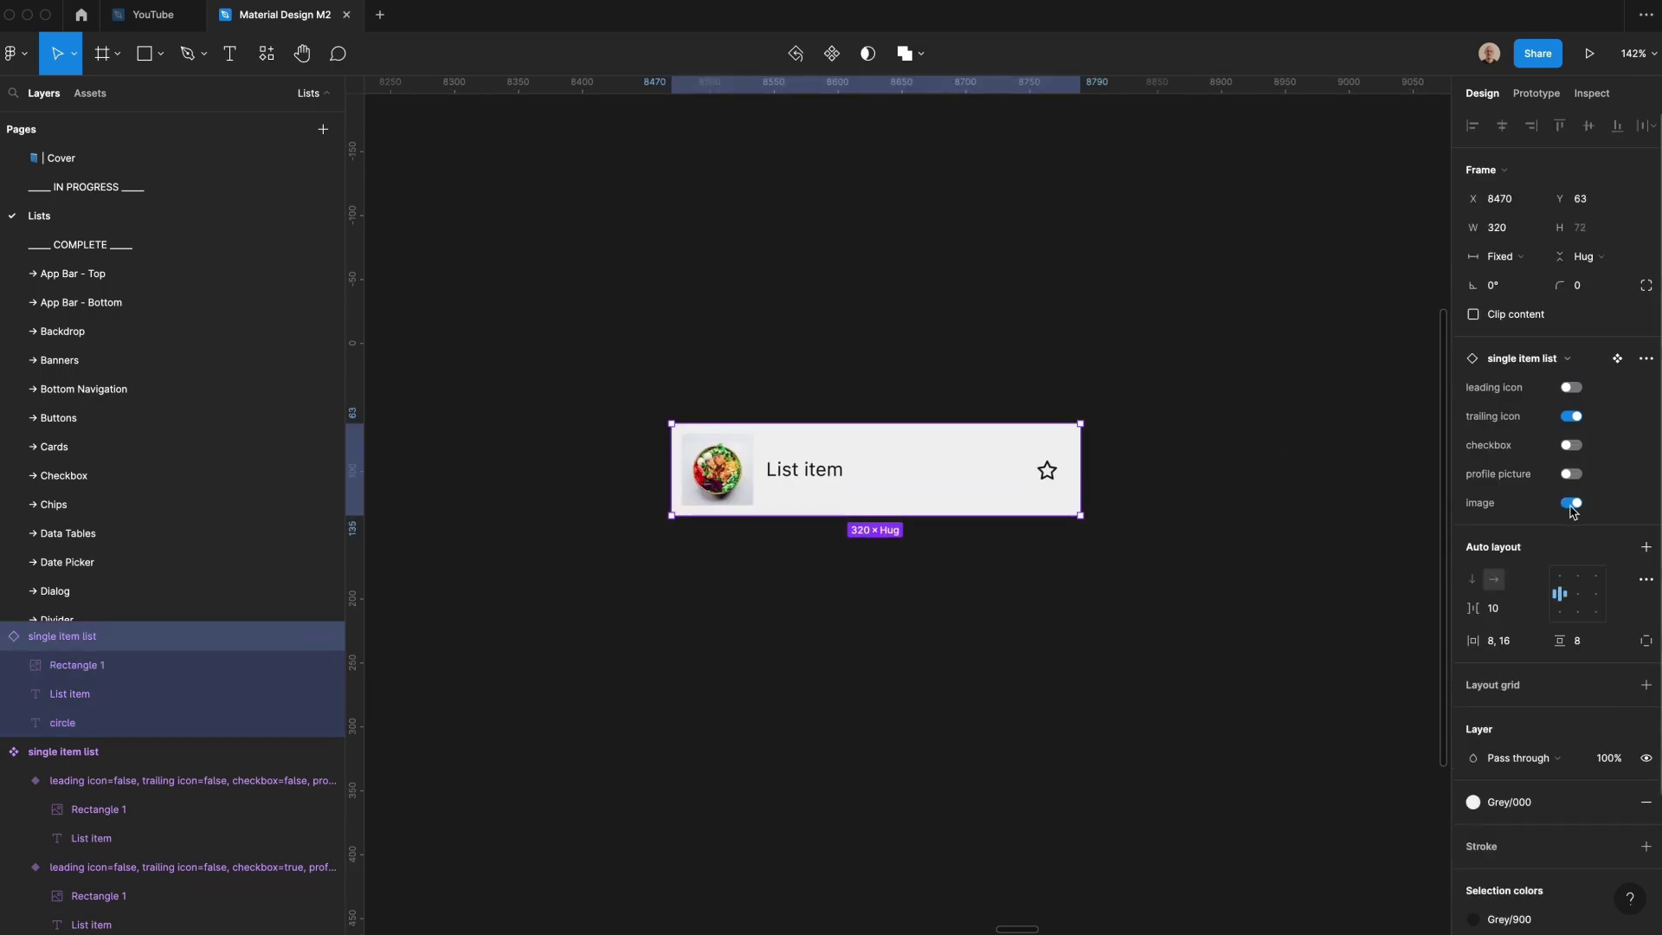
pyautogui.click(1572, 475)
pyautogui.click(1570, 445)
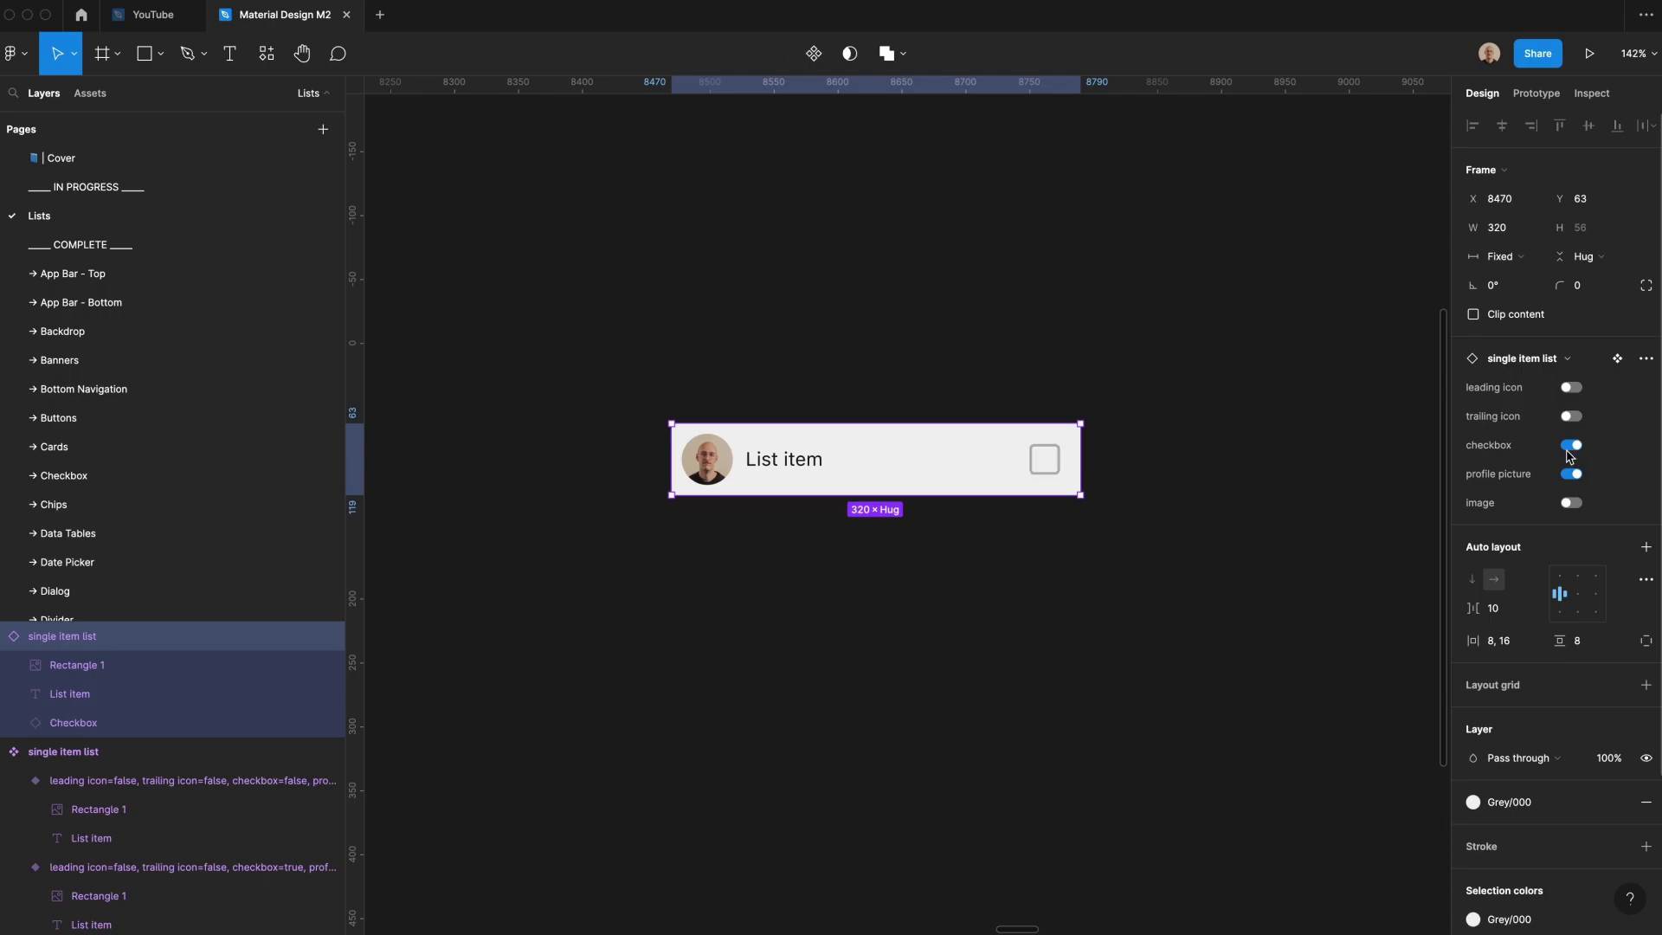
pyautogui.click(1571, 445)
pyautogui.click(1572, 474)
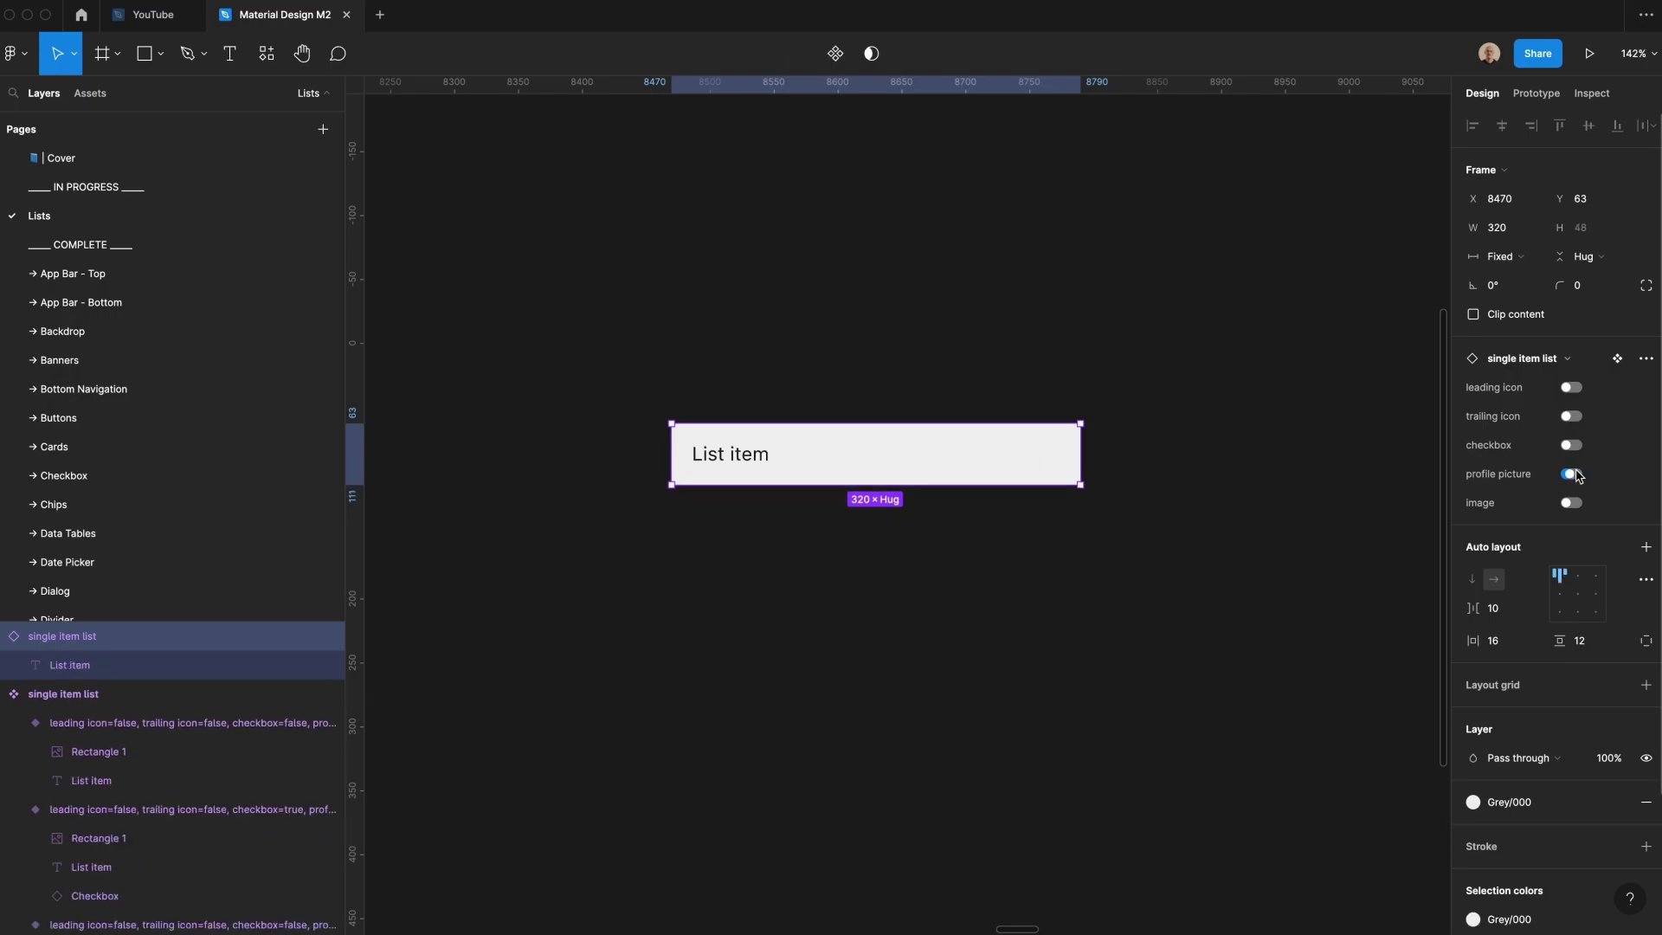
pyautogui.click(1568, 390)
pyautogui.click(1568, 390)
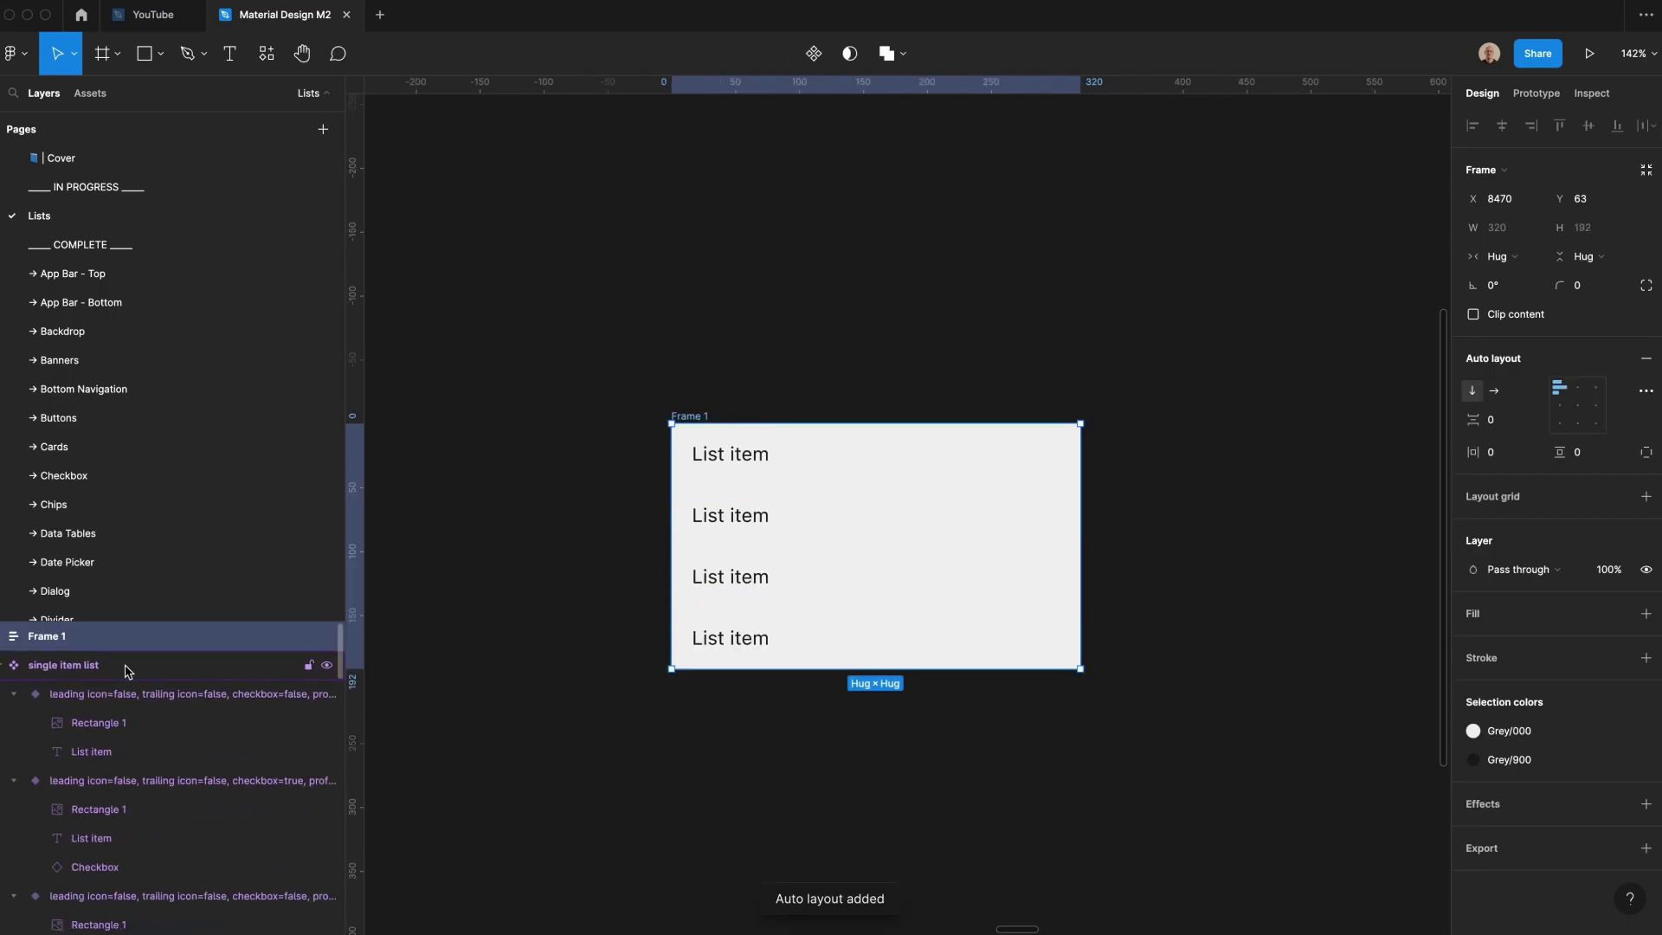
# - Stack four copies of the instance with auto layout and test their profile picture, checkbox and trailing icon properties together
pyautogui.click(2, 636)
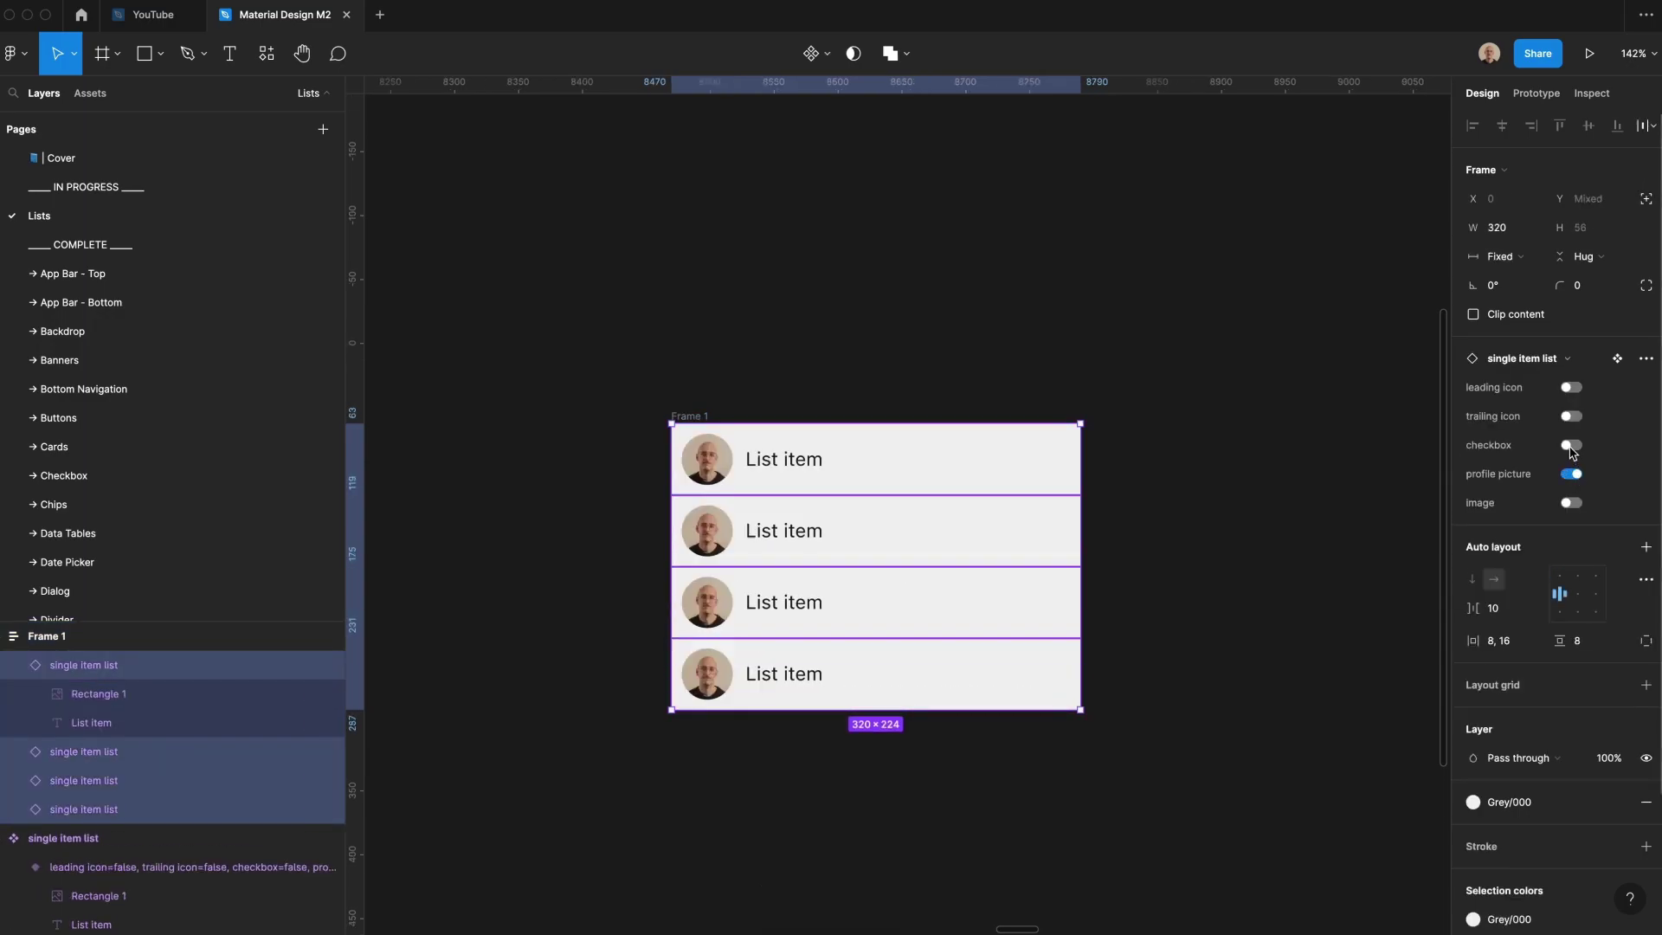
pyautogui.click(1569, 446)
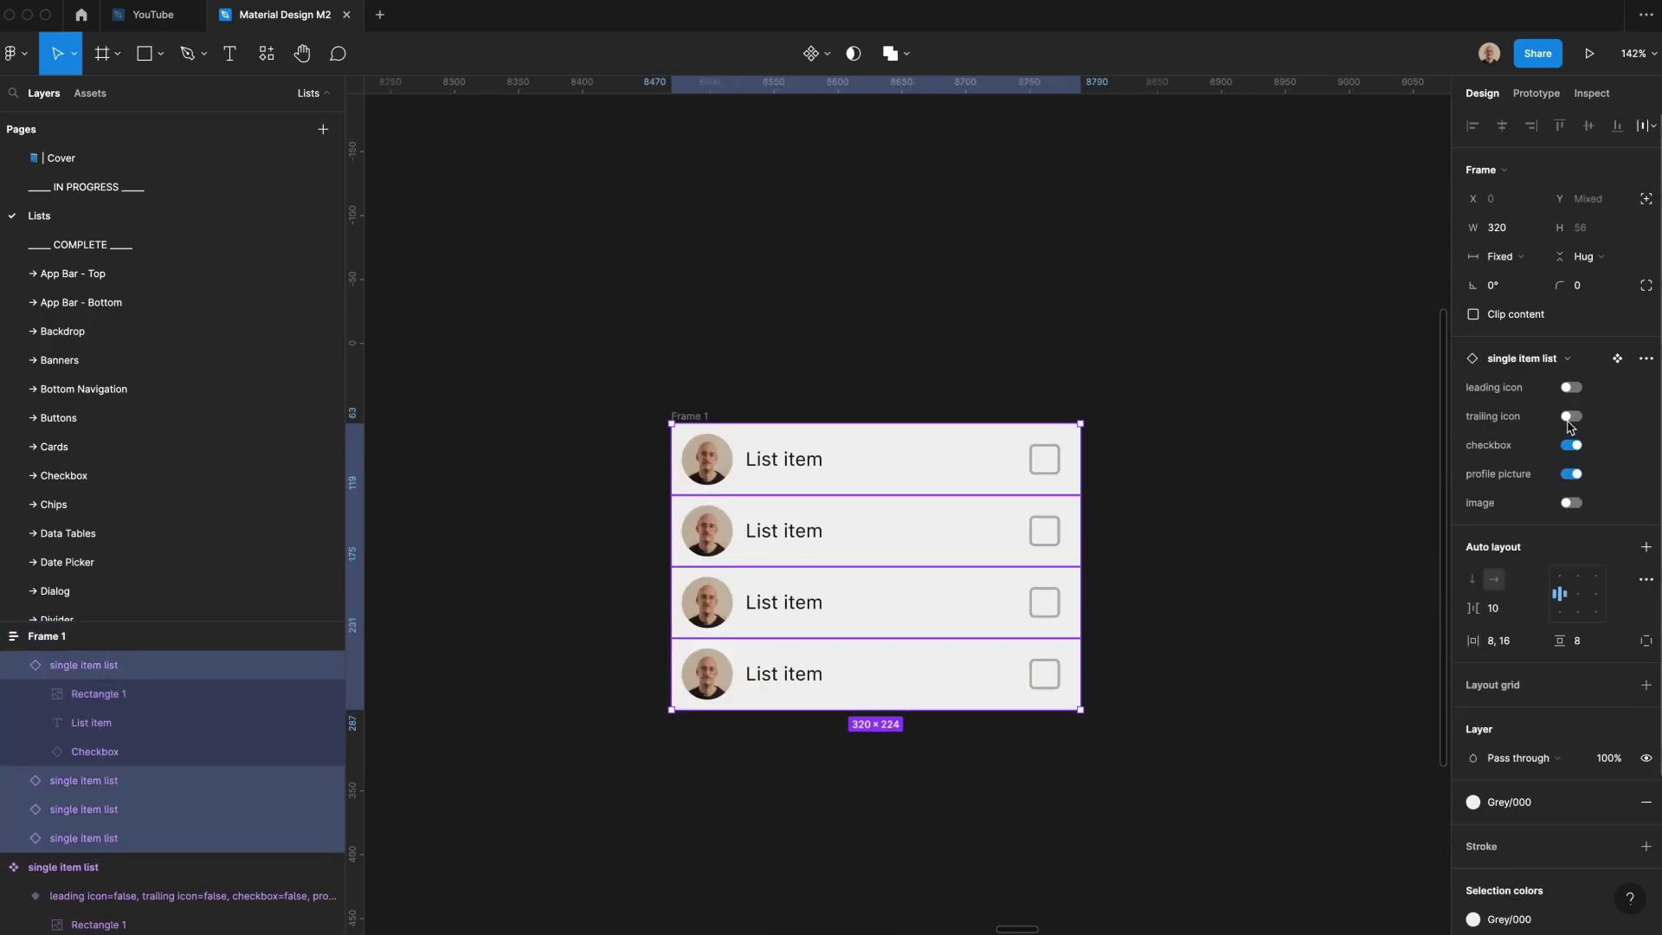
pyautogui.click(1571, 417)
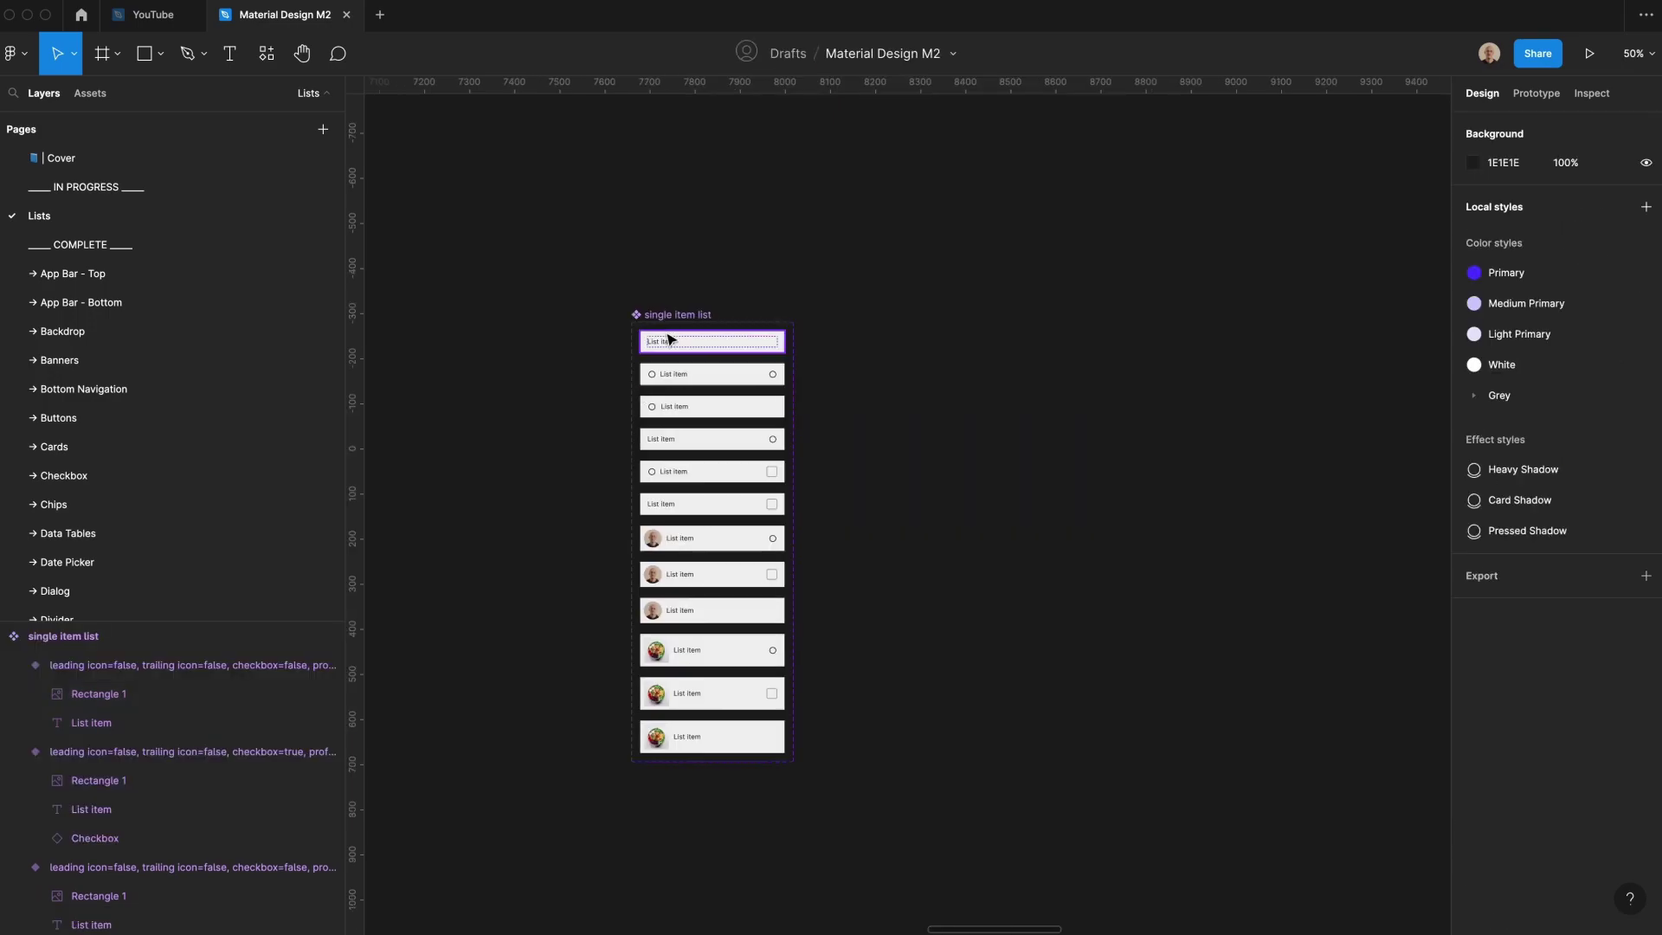
pyautogui.click(671, 314)
pyautogui.moveTo(668, 344); pyautogui.dragTo(863, 344)
pyautogui.press('Delete')
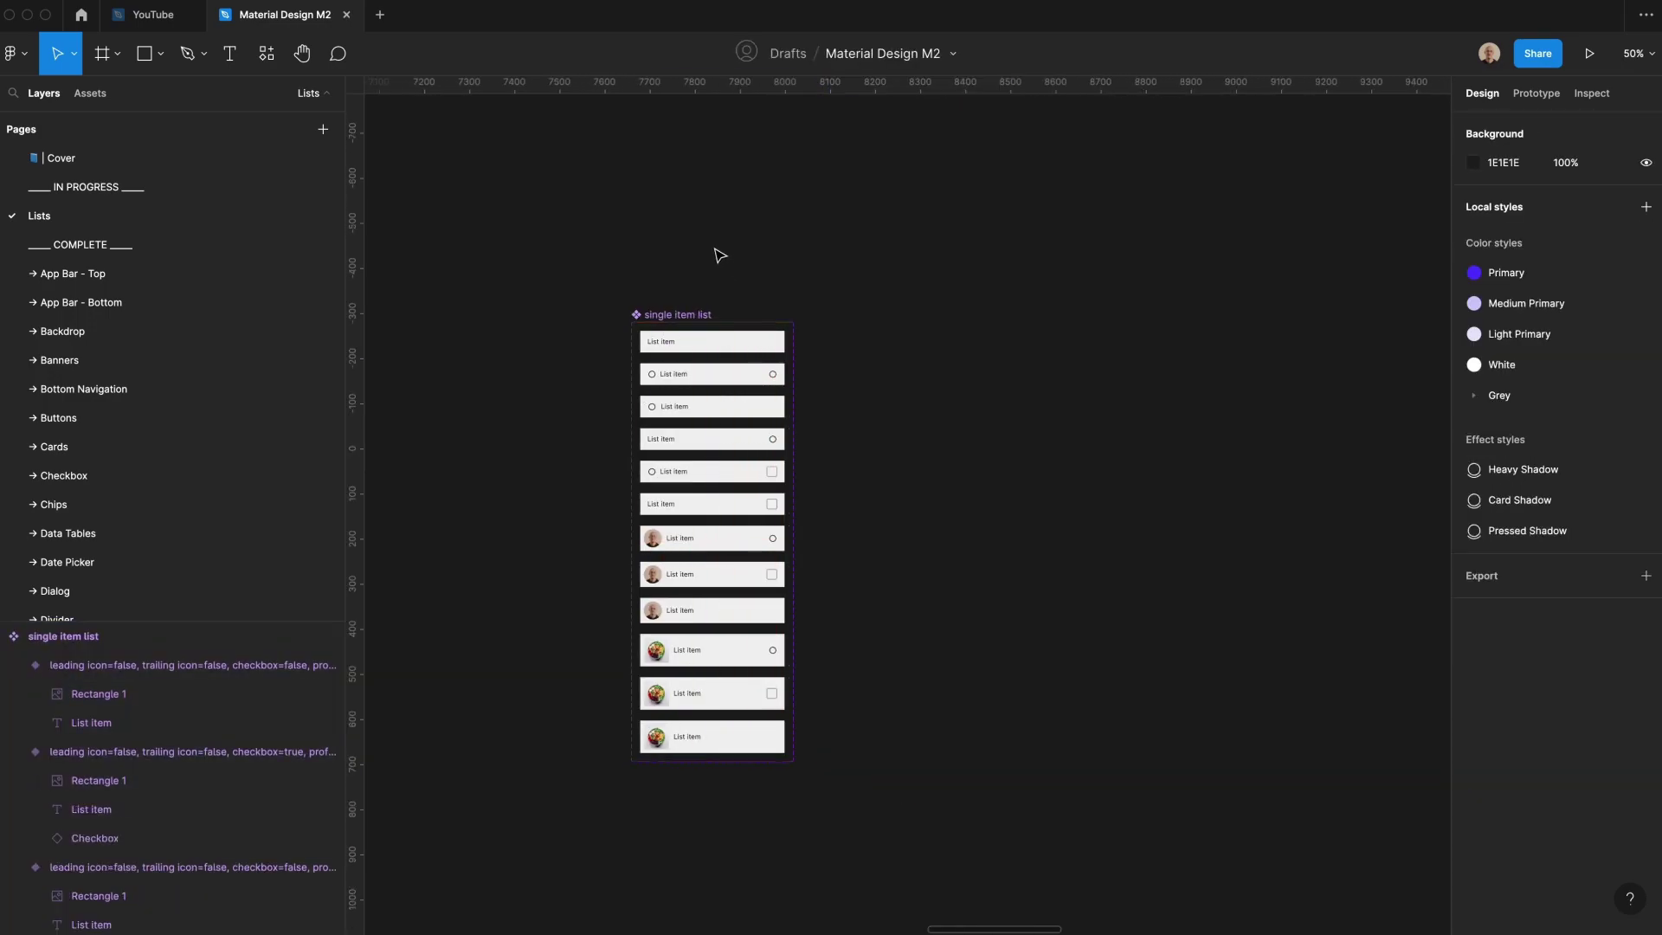
# - Copy all twelve variants as instances beside the component set and detach the copies from their component
pyautogui.moveTo(702, 234); pyautogui.dragTo(788, 884)
pyautogui.moveTo(741, 665); pyautogui.dragTo(1051, 672)
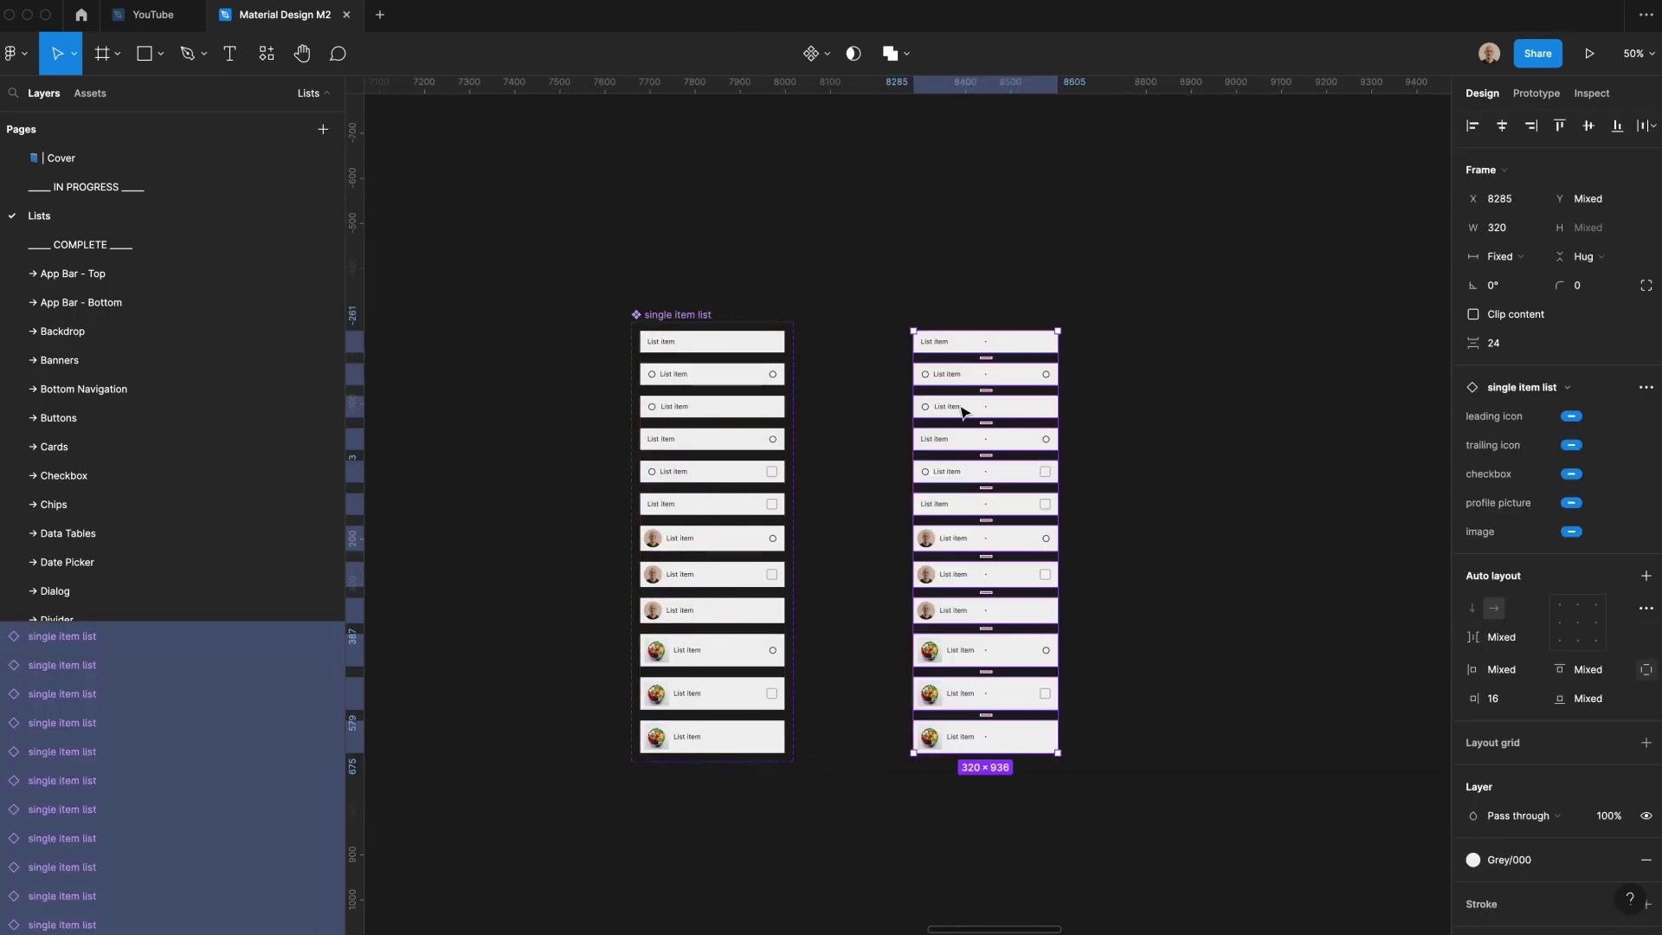
pyautogui.rightClick(997, 382)
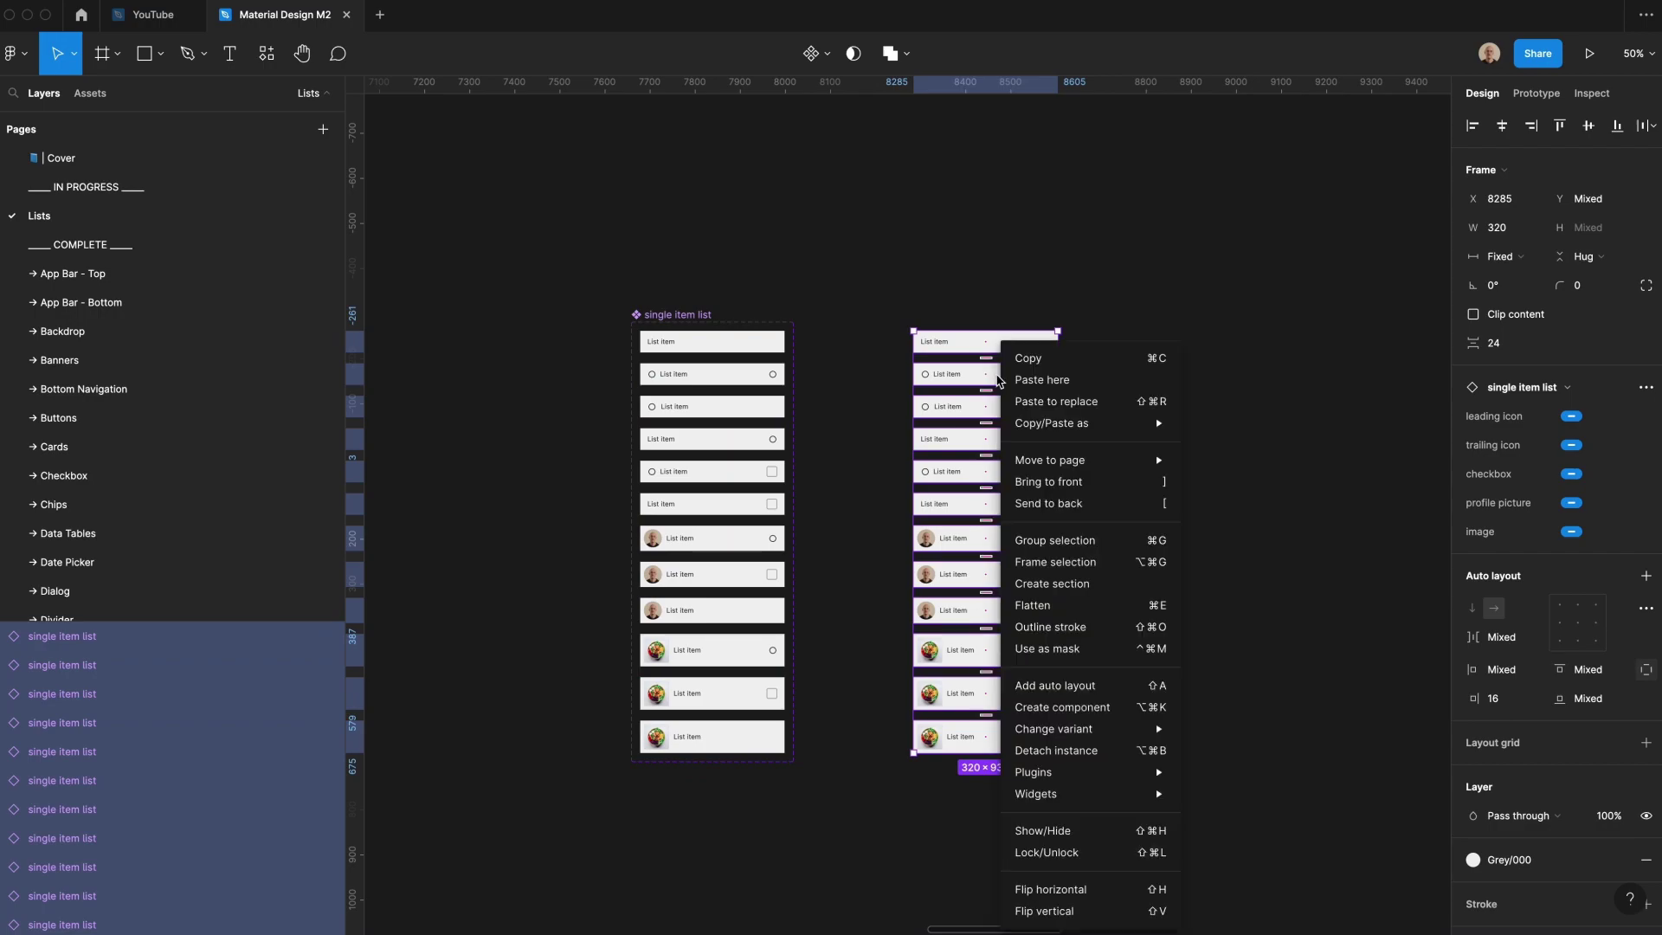
pyautogui.click(1120, 750)
pyautogui.click(1205, 671)
# - Select the List item text in each of the twelve detached rows and duplicate it within its row
pyautogui.press('z')
pyautogui.moveTo(792, 164); pyautogui.dragTo(1213, 626)
pyautogui.click(791, 419)
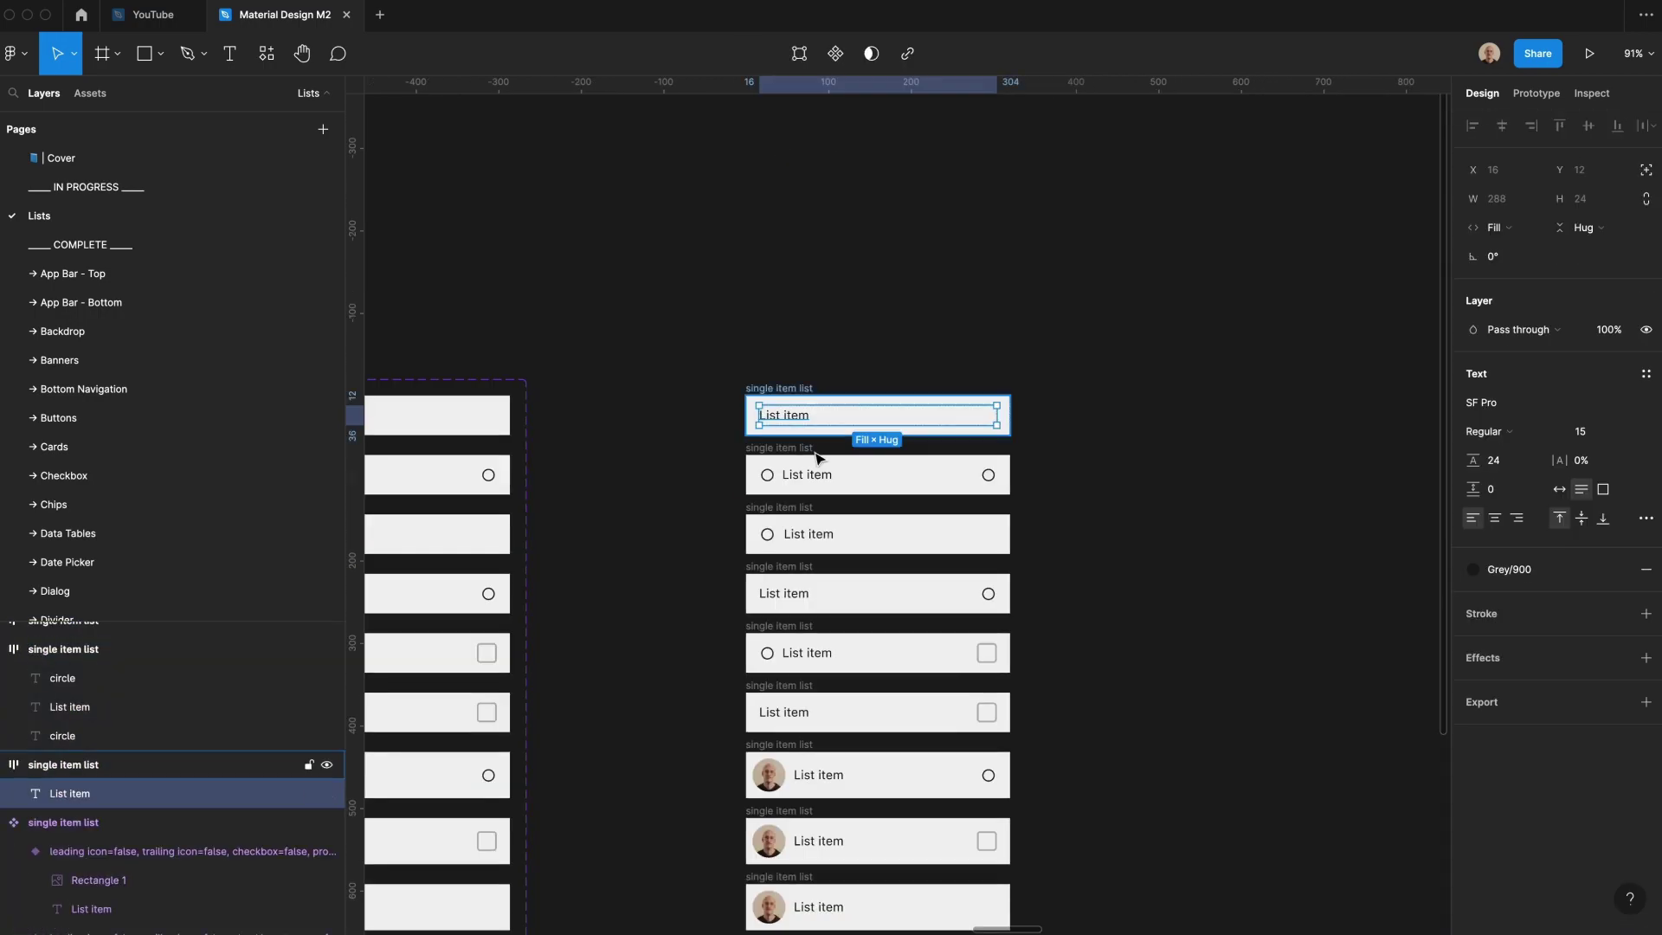
pyautogui.keyDown('shift'); pyautogui.click(816, 474); pyautogui.keyUp('shift')
pyautogui.keyDown('shift'); pyautogui.click(805, 534); pyautogui.keyUp('shift')
pyautogui.keyDown('shift'); pyautogui.click(783, 593); pyautogui.keyUp('shift')
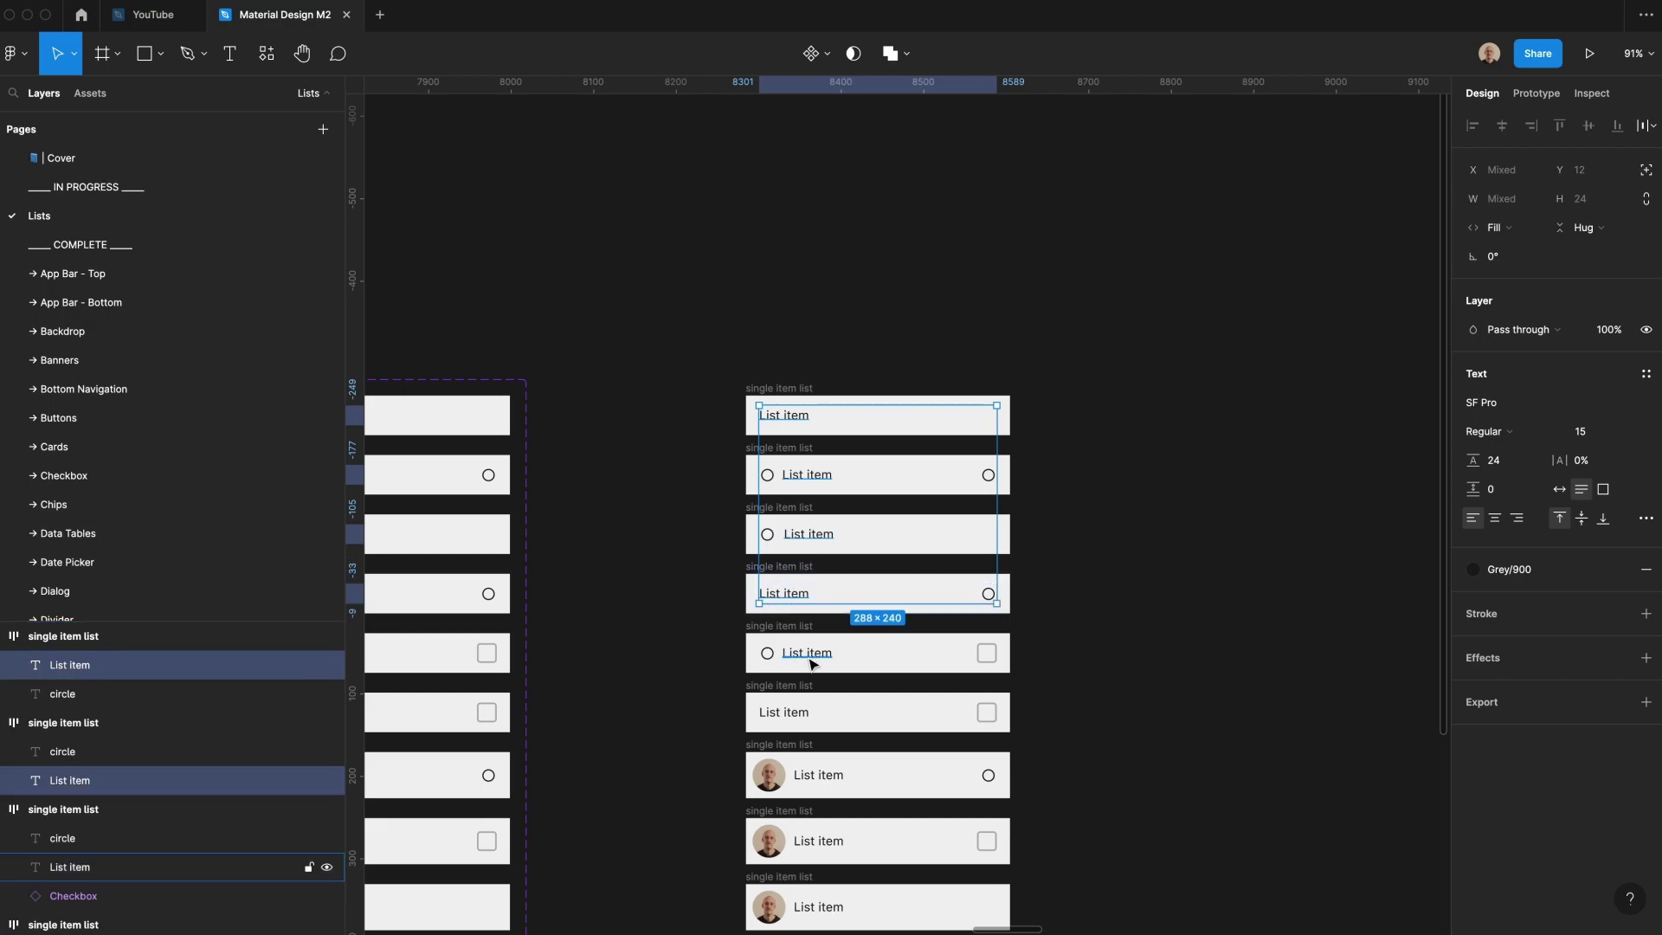
pyautogui.keyDown('shift'); pyautogui.click(801, 650); pyautogui.keyUp('shift')
pyautogui.scroll(-3, 799, 642)
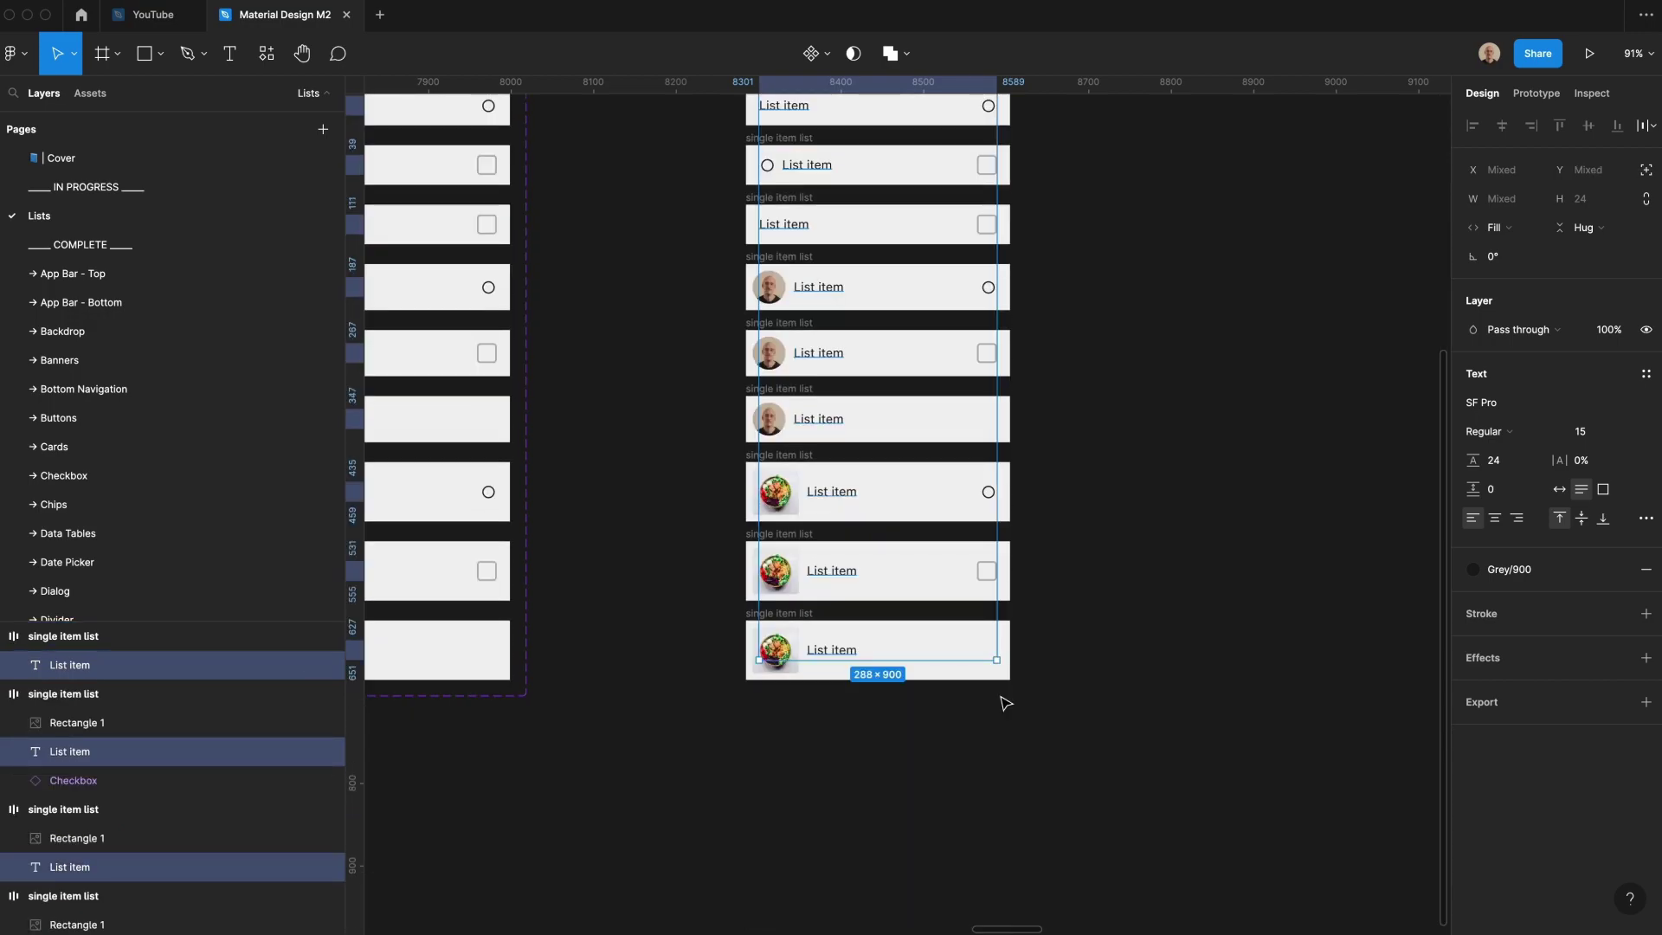
pyautogui.press('super+d')
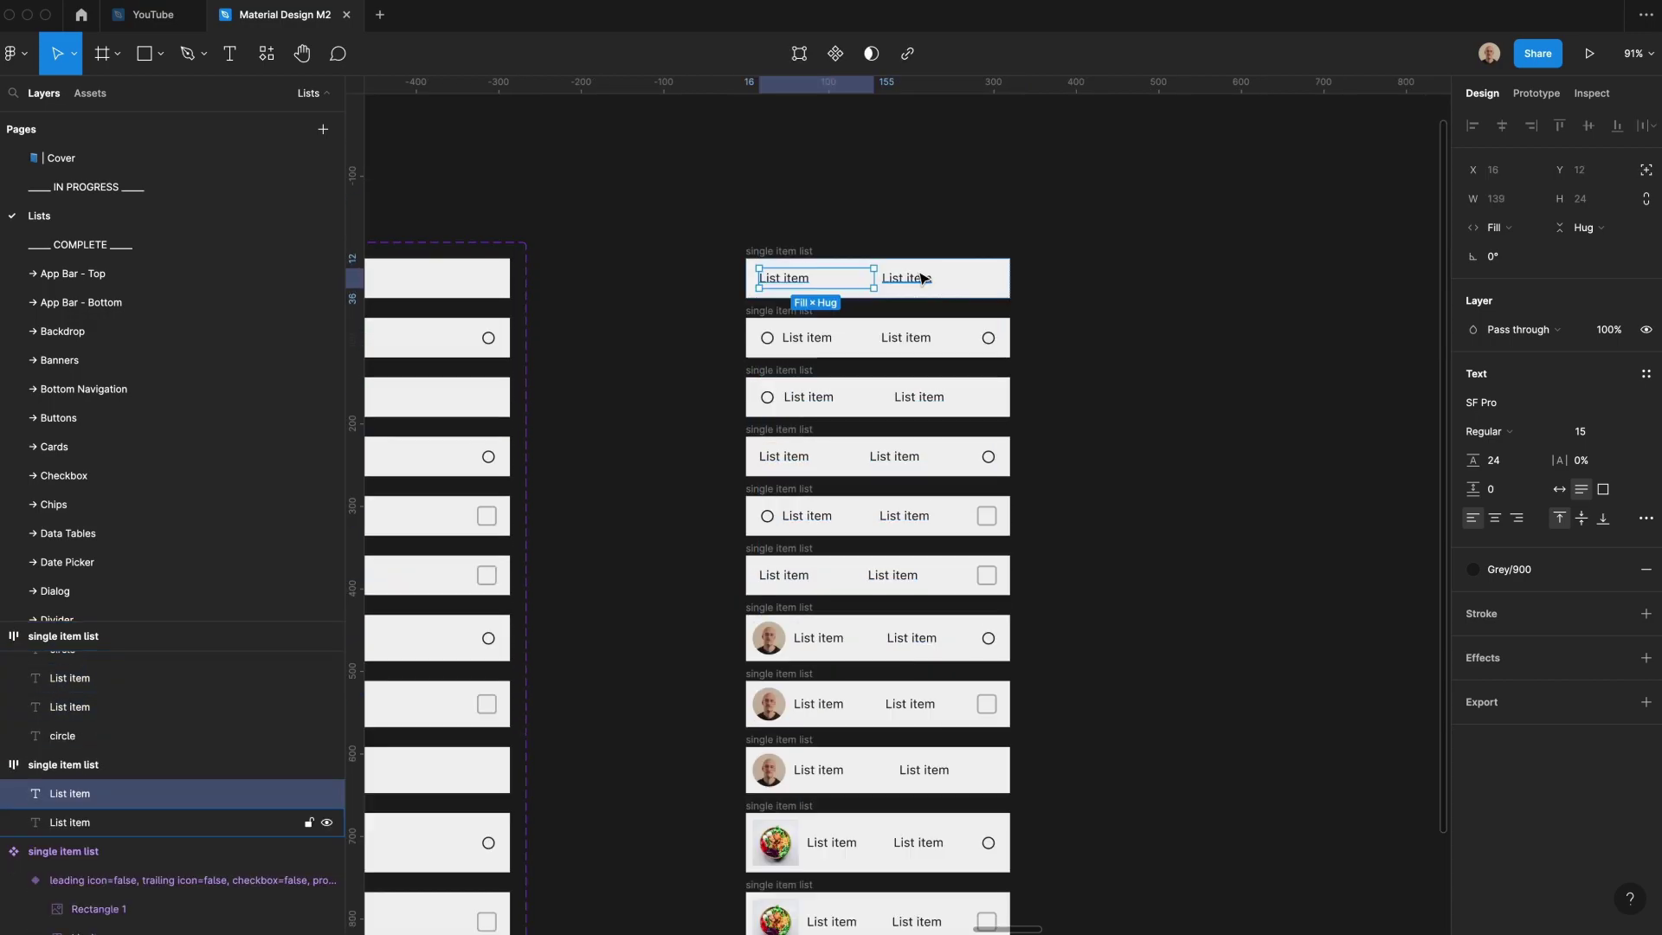
# - Wrap the two texts of each row in their own auto layout frame and put all rows in one vertical auto layout frame
pyautogui.keyDown('shift'); pyautogui.click(916, 277); pyautogui.keyUp('shift')
pyautogui.hotkey('shift', 'a')
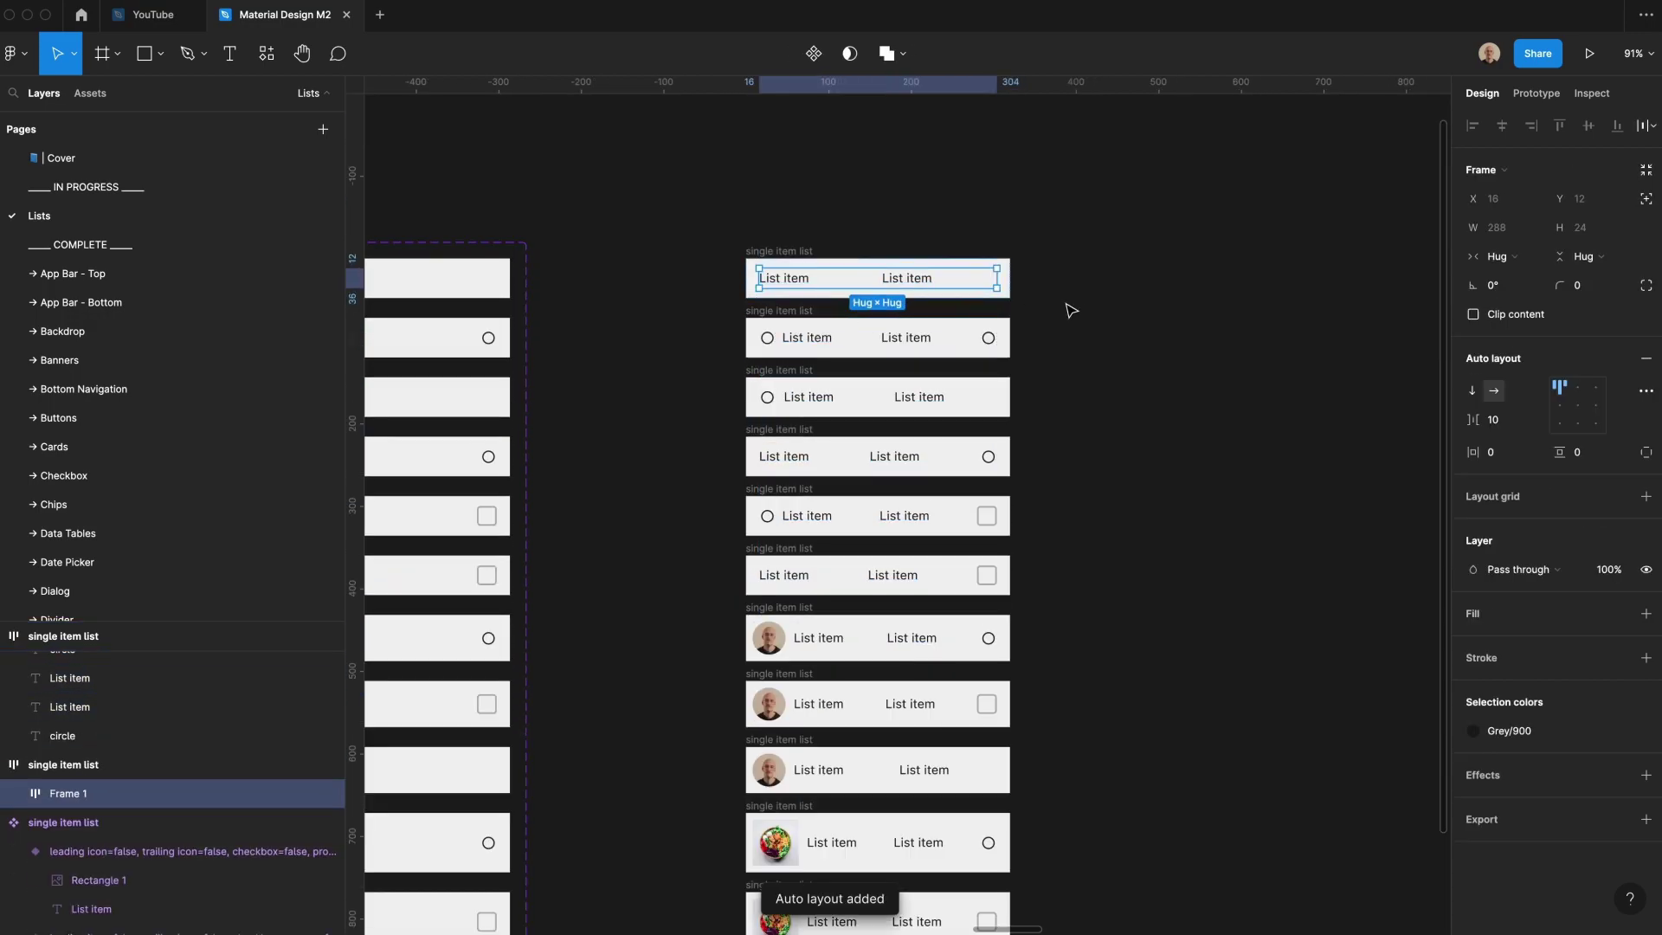
pyautogui.click(817, 339)
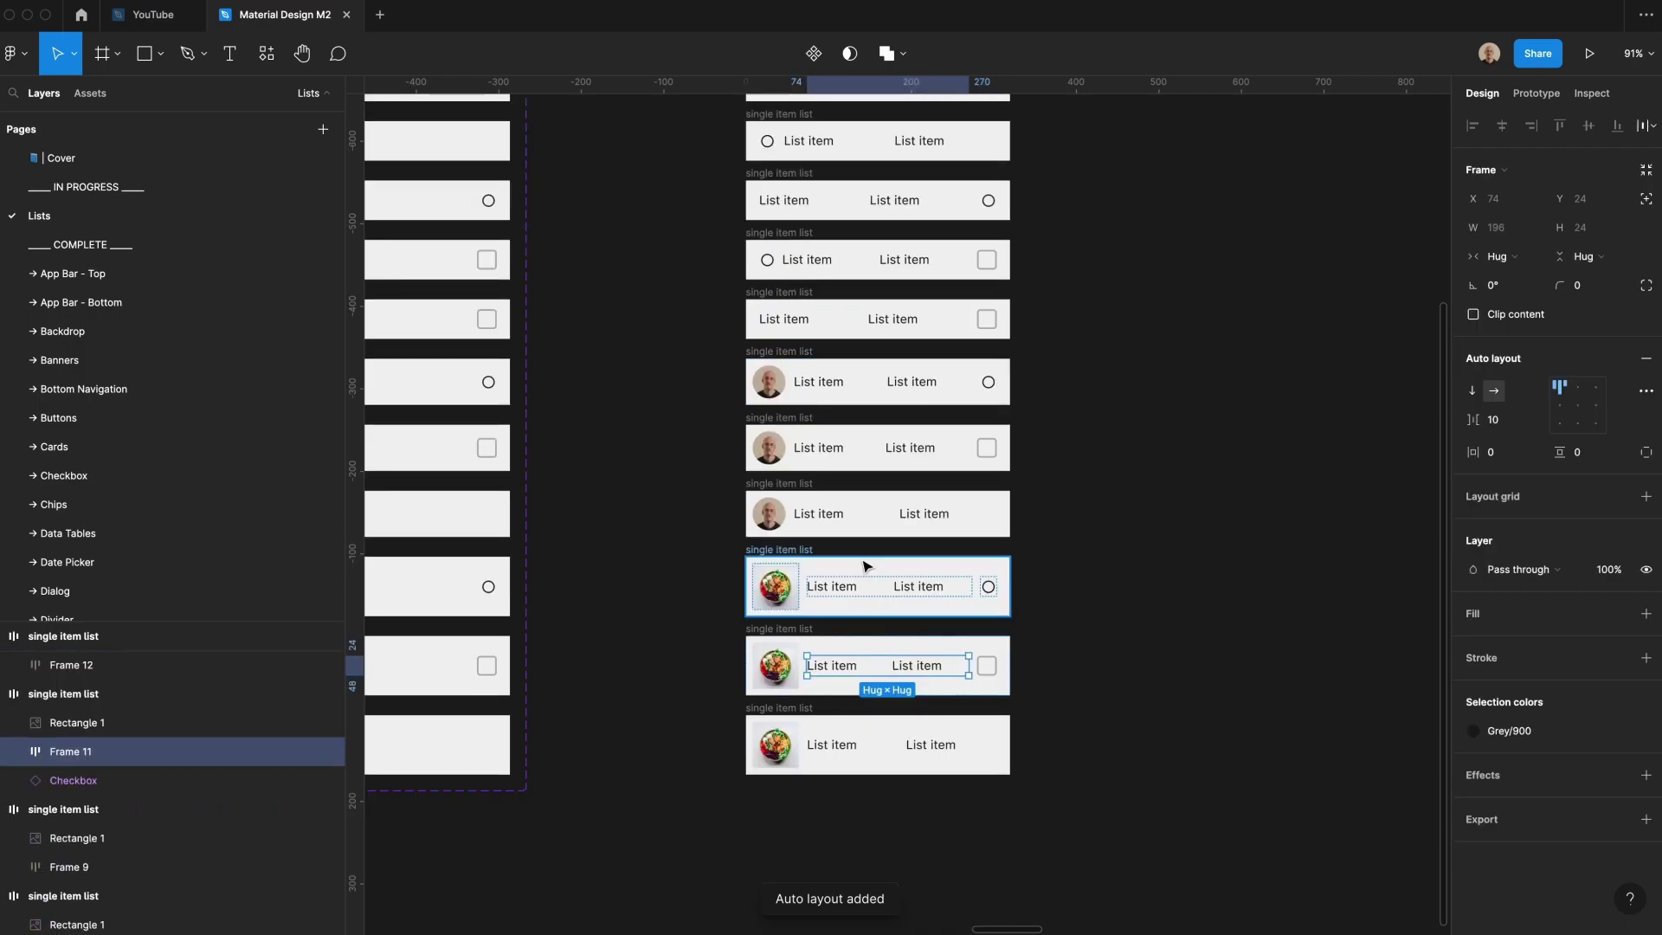
pyautogui.keyDown('shift'); pyautogui.click(870, 587); pyautogui.keyUp('shift')
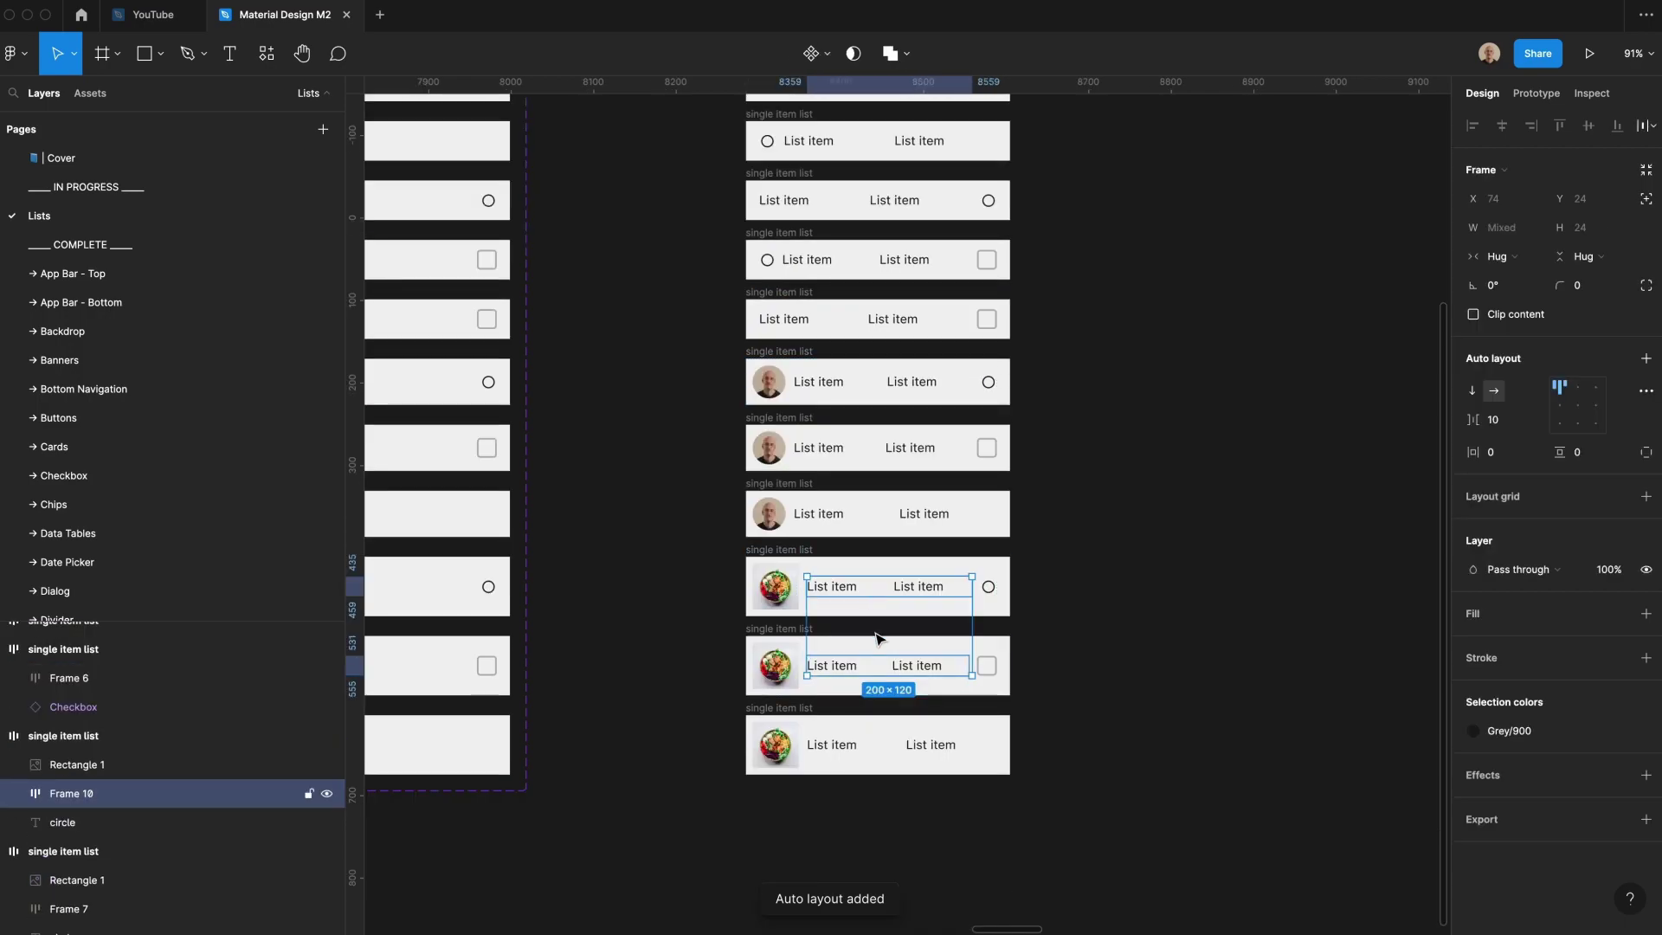
pyautogui.keyDown('shift'); pyautogui.click(869, 741); pyautogui.keyUp('shift')
pyautogui.keyDown('shift'); pyautogui.click(848, 518); pyautogui.keyUp('shift')
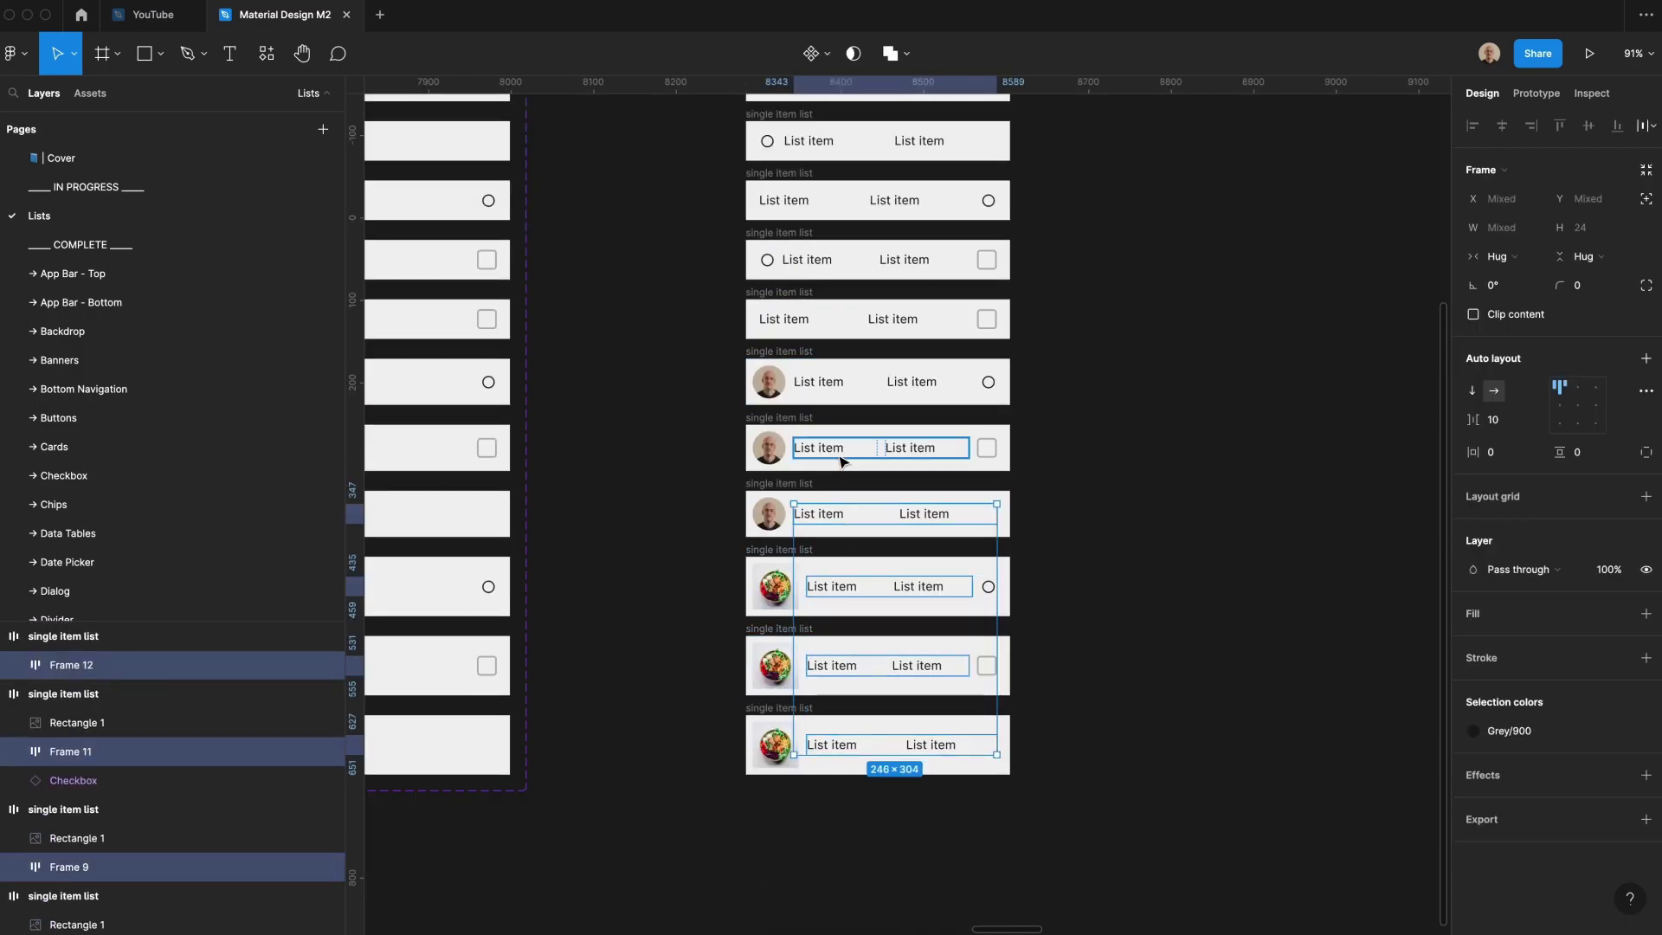
pyautogui.keyDown('shift'); pyautogui.click(841, 456); pyautogui.keyUp('shift')
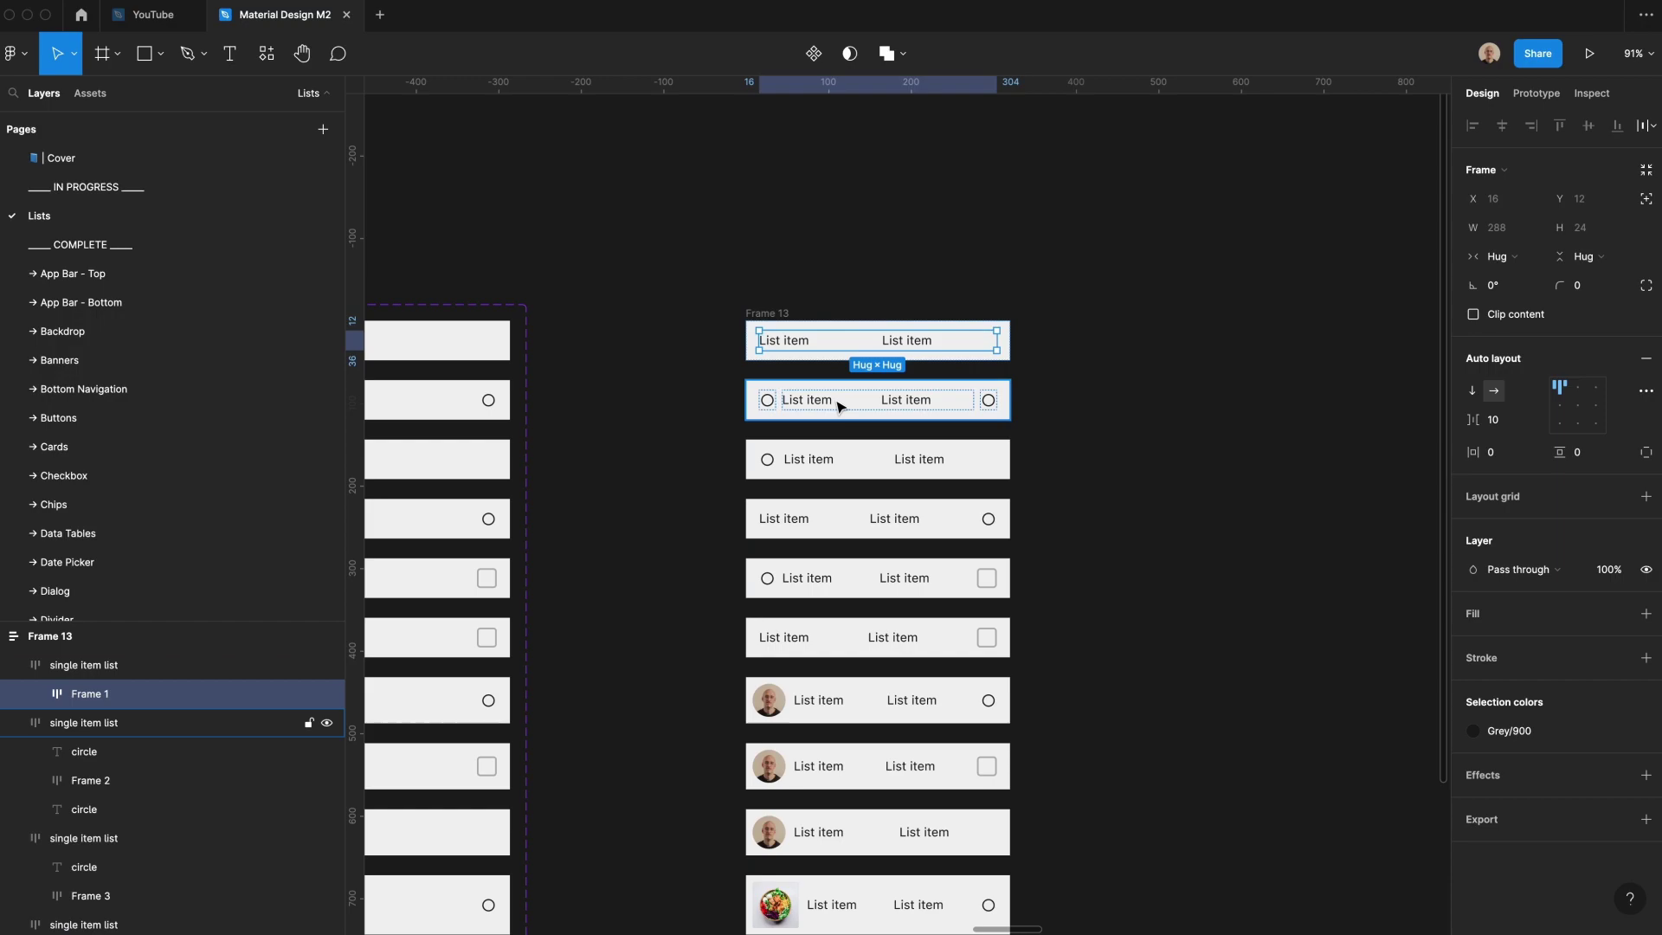
# - Switch each row's text frame to vertical direction so the two List item texts sit under each other
pyautogui.hotkey('shift', 'v')
pyautogui.click(889, 427)
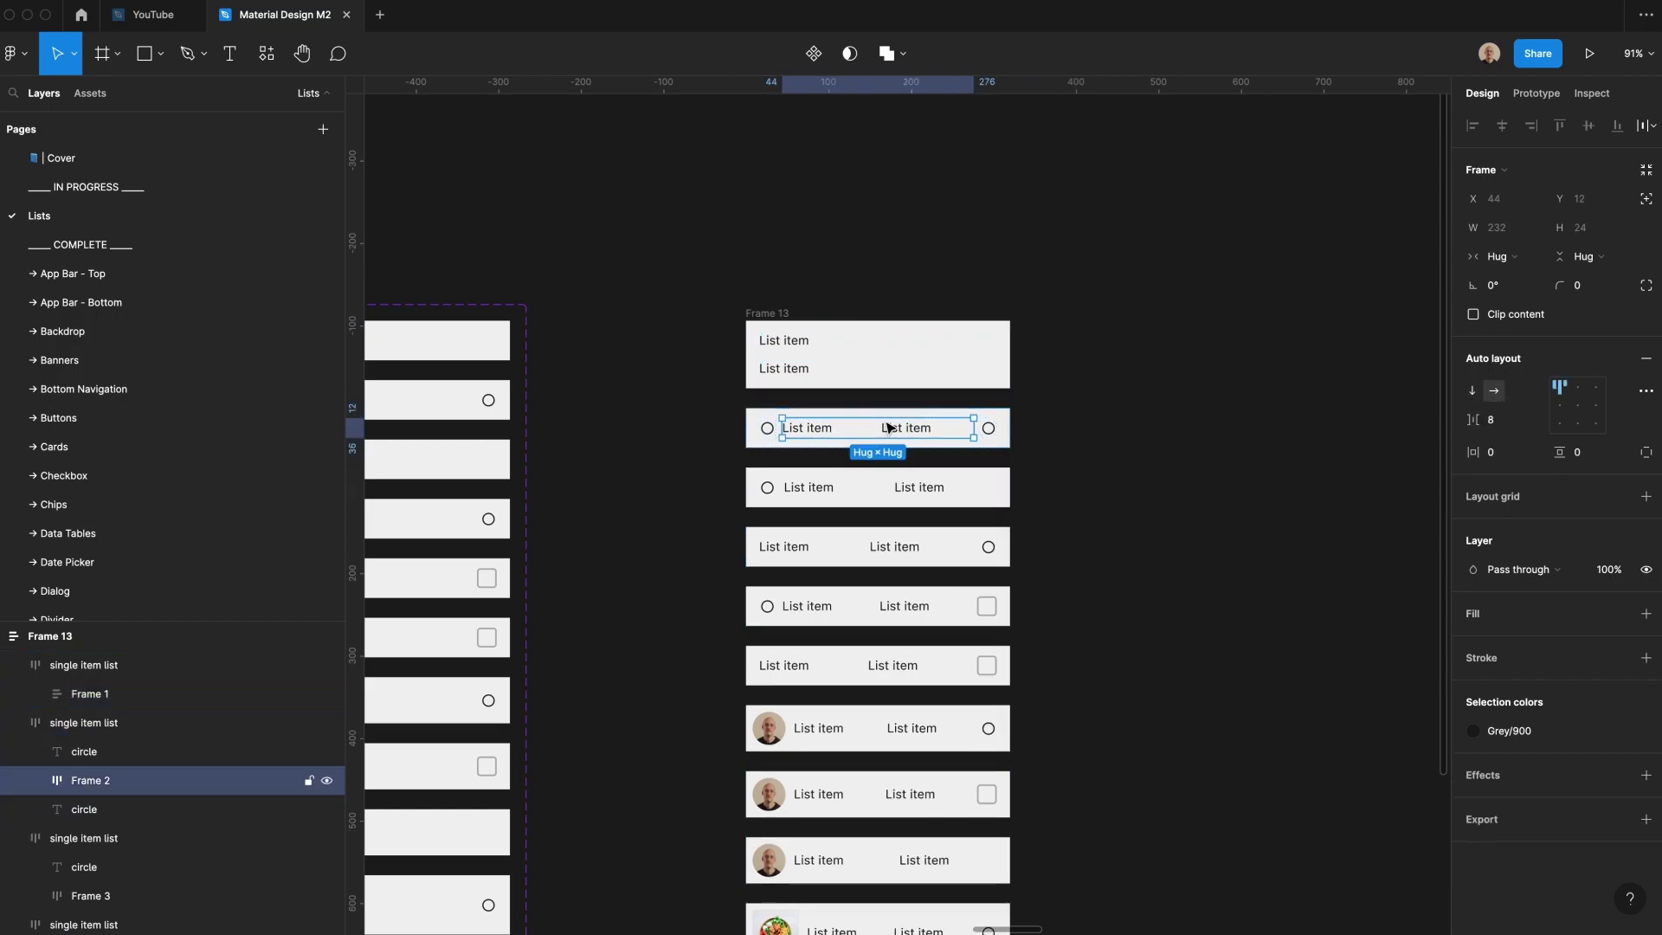
pyautogui.hotkey('shift', 'v')
pyautogui.click(879, 512)
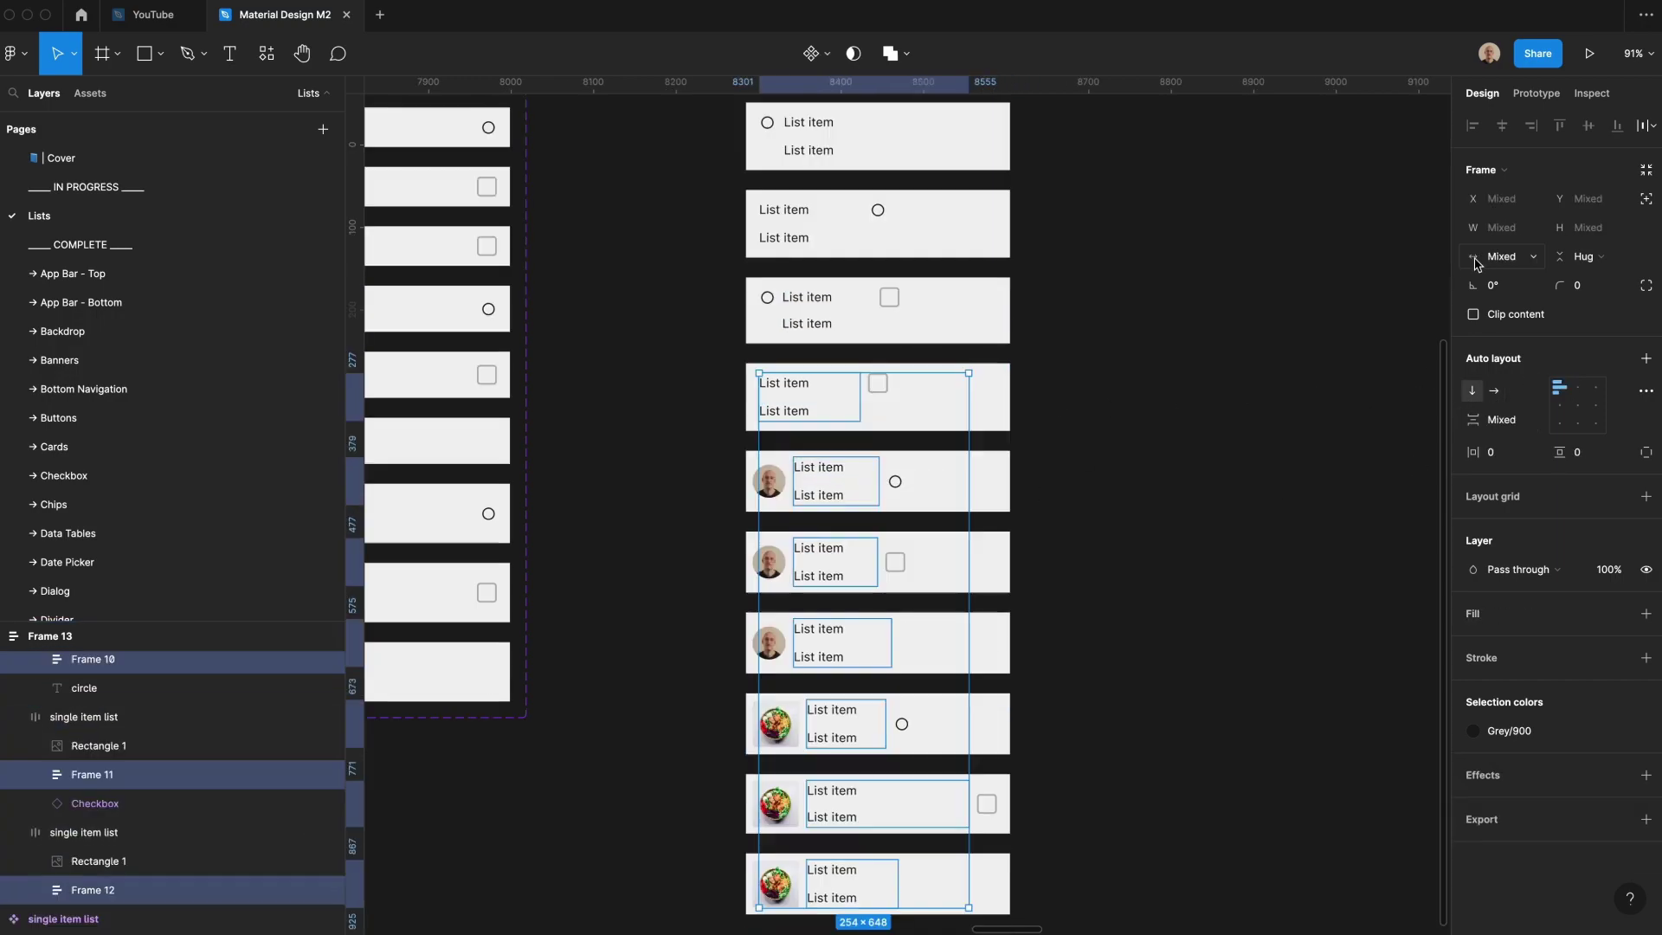
# - Set the width of all the rows' text frames to Fill container and the spacing between their two texts to 0
pyautogui.click(1477, 264)
pyautogui.click(1523, 315)
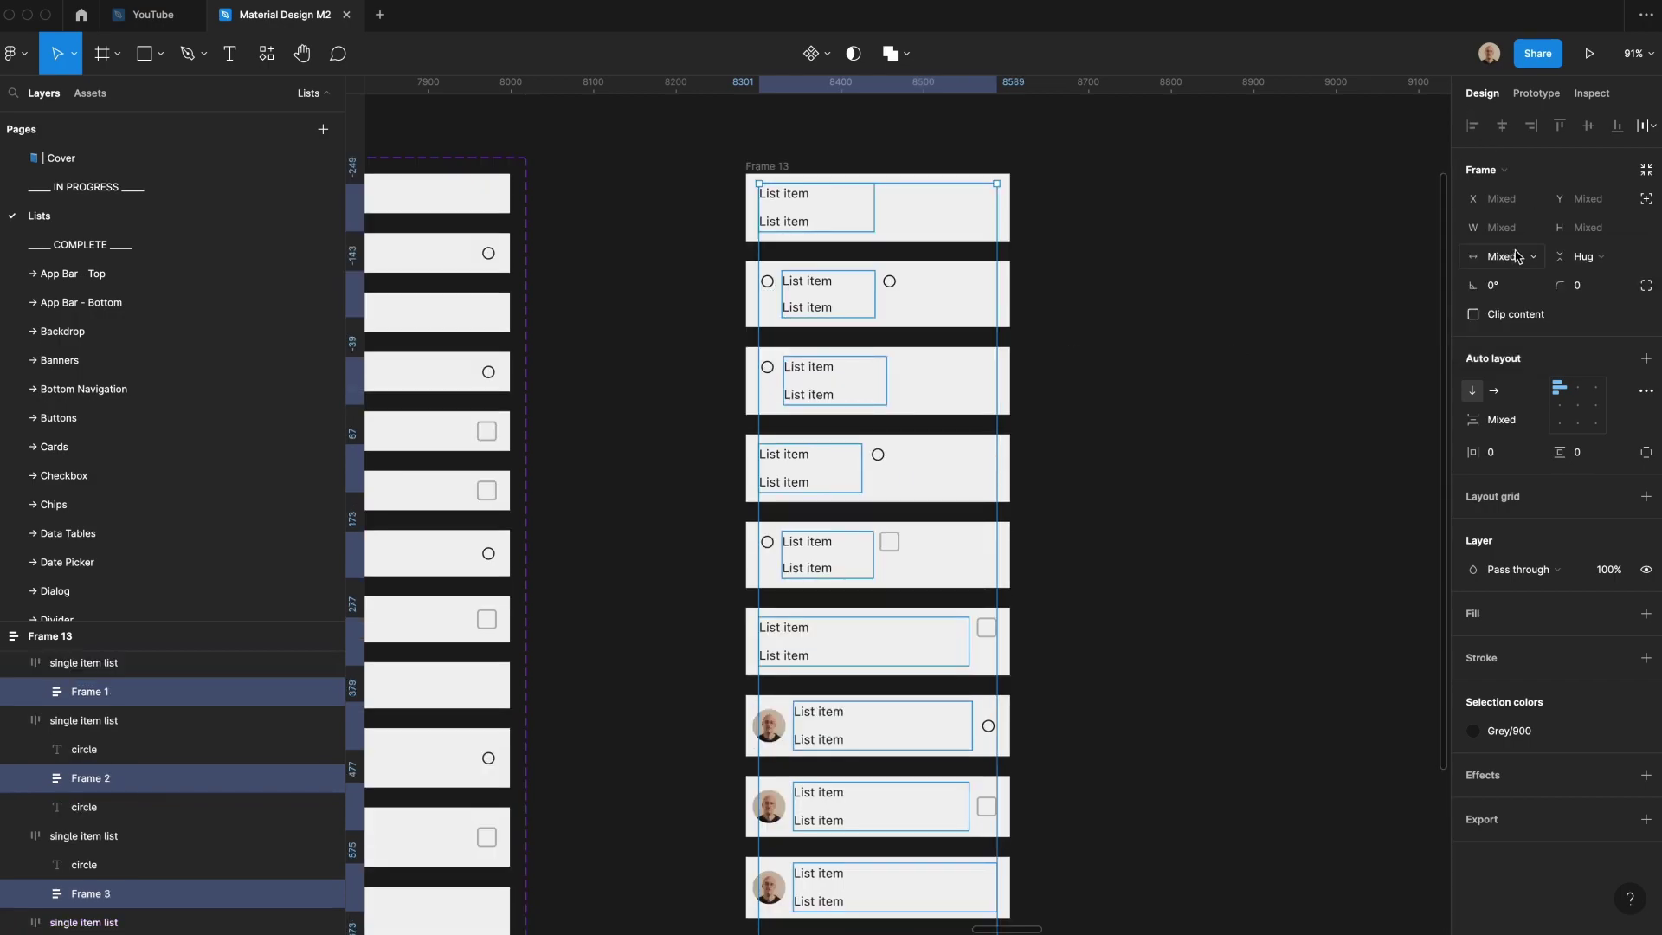
pyautogui.click(1517, 255)
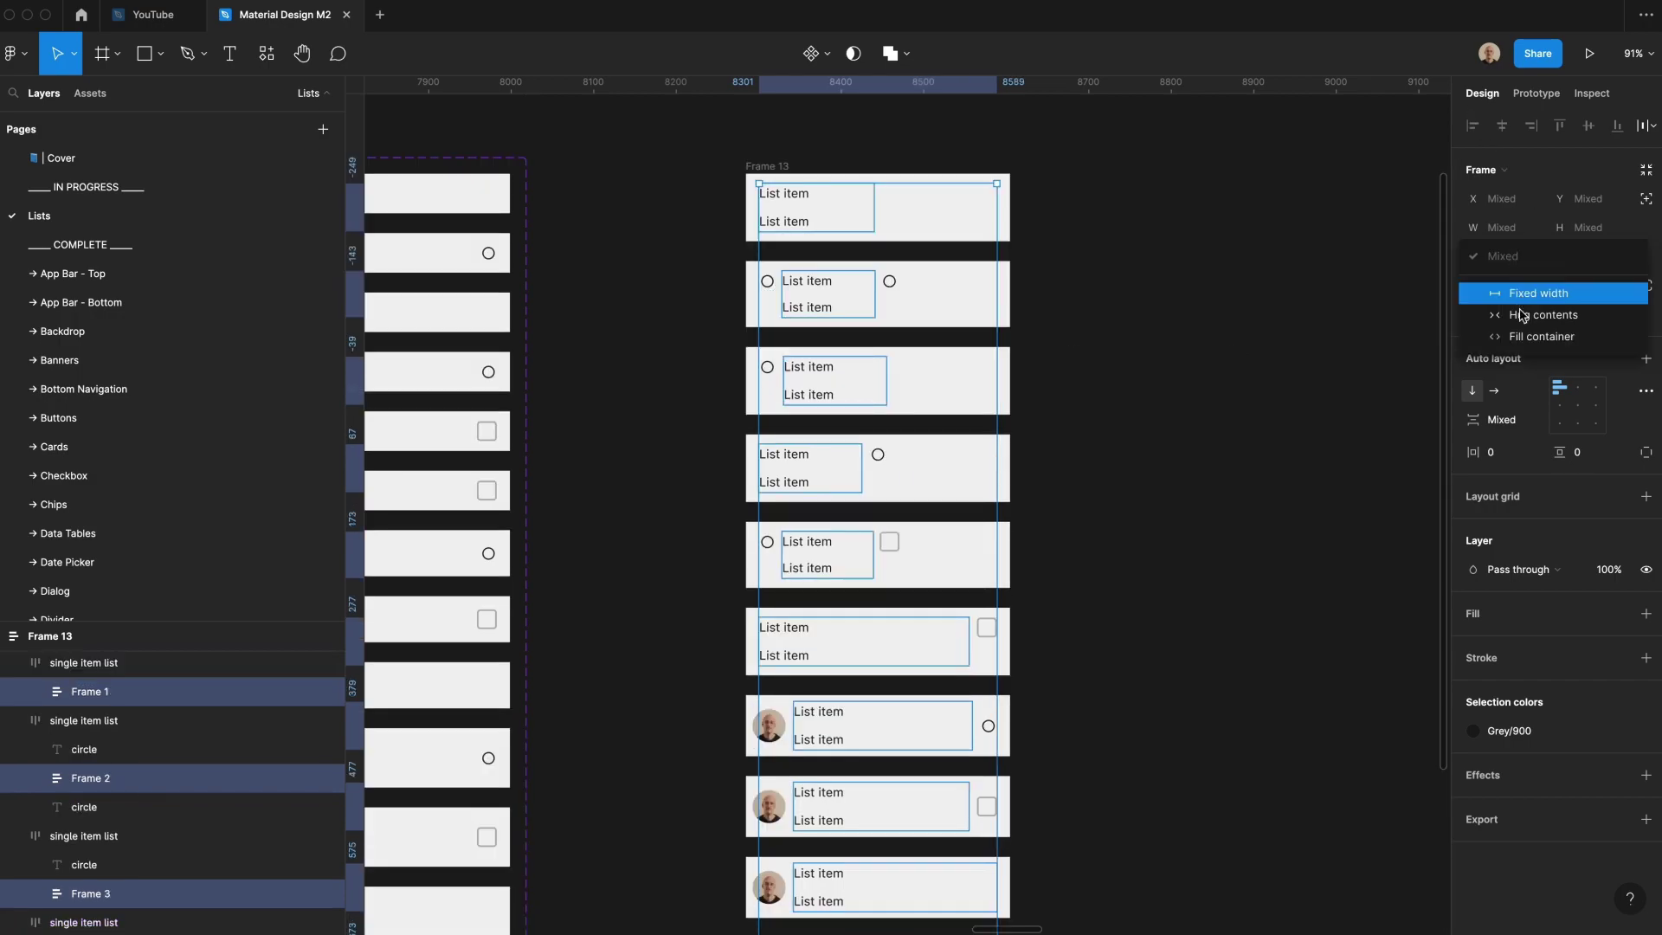
pyautogui.click(1519, 342)
pyautogui.write('2')
pyautogui.press('Return')
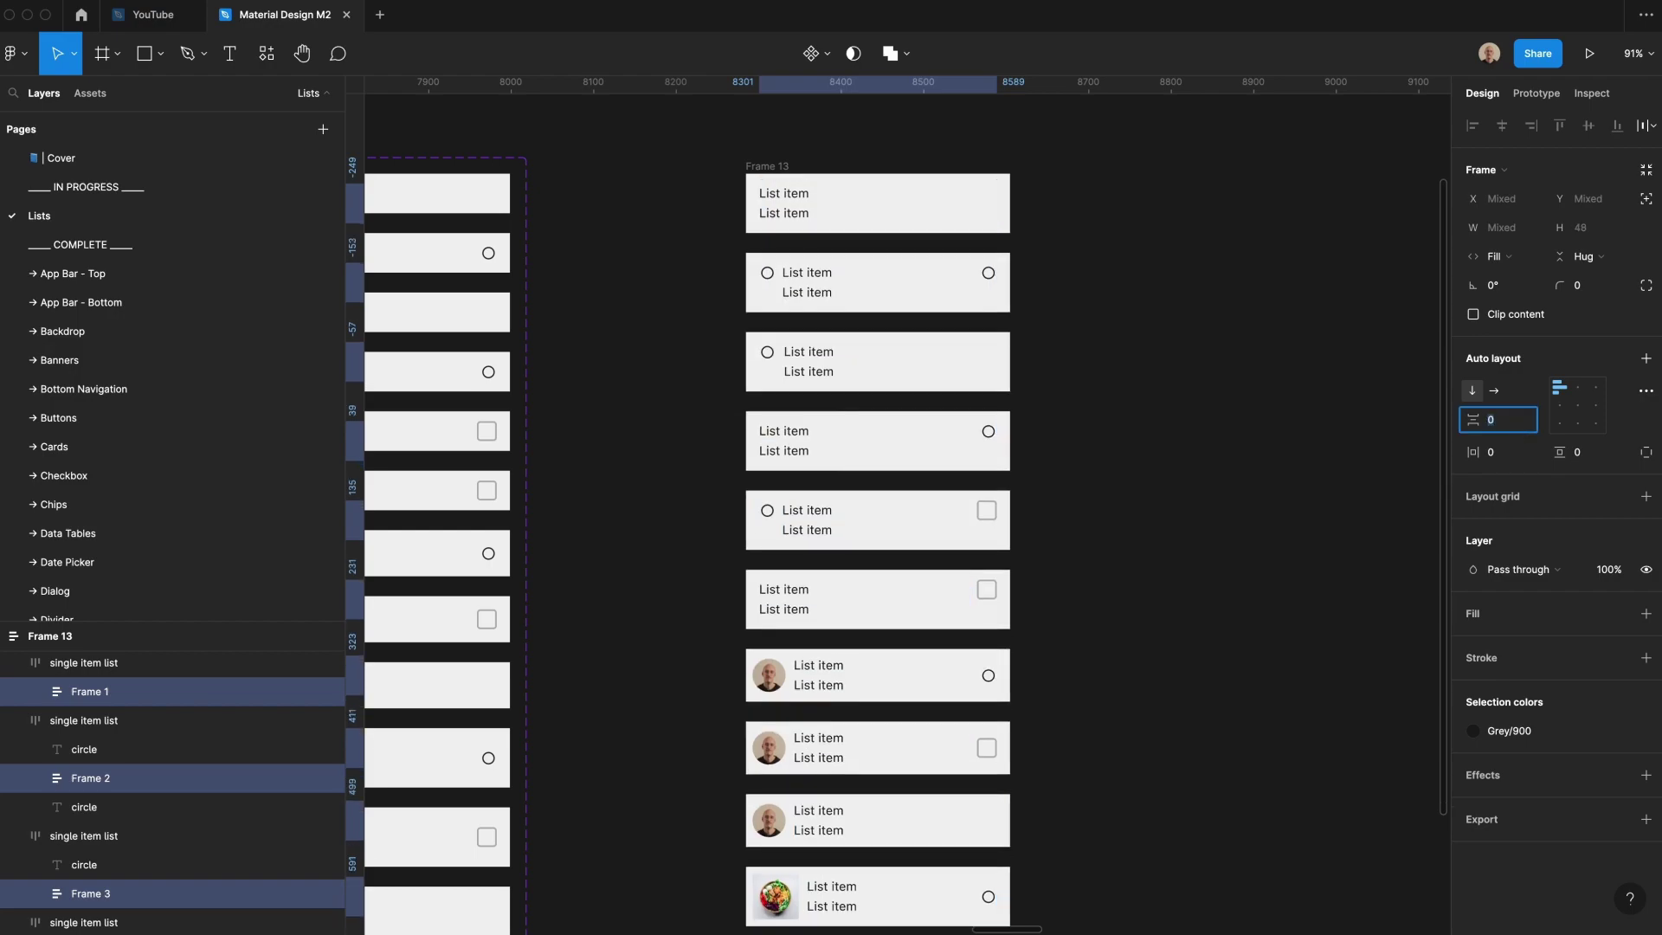
pyautogui.click(1198, 371)
pyautogui.keyDown('super'); pyautogui.click(813, 216); pyautogui.keyUp('super')
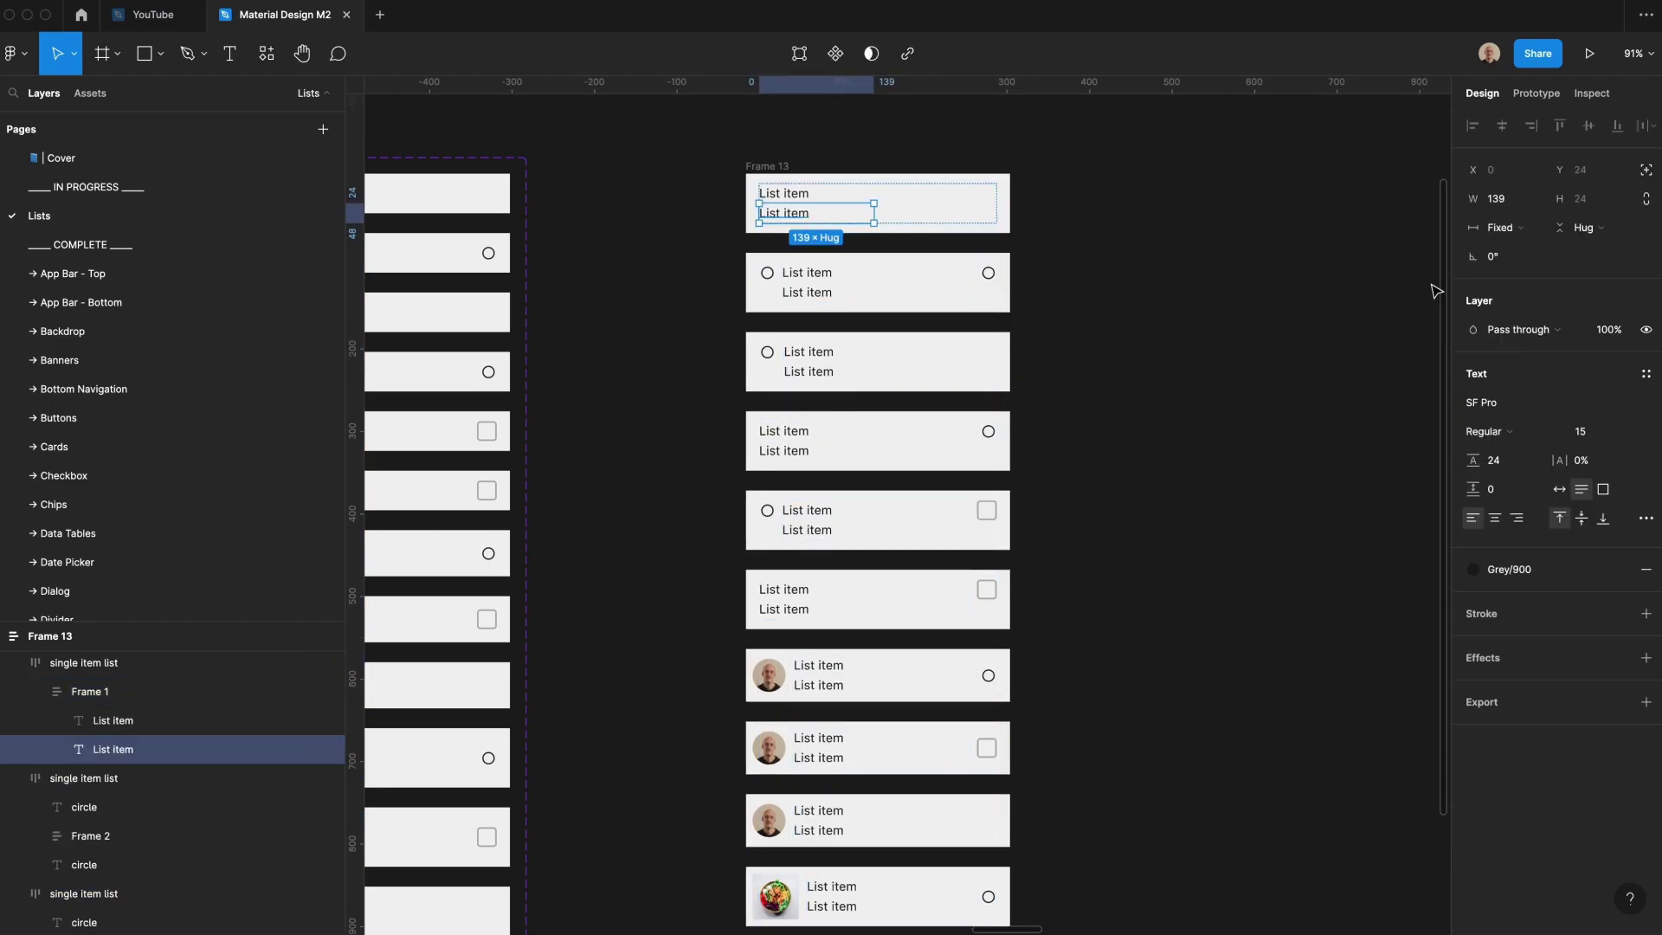
pyautogui.keyDown('shift'); pyautogui.keyDown('super'); pyautogui.click(825, 300); pyautogui.keyUp('super'); pyautogui.keyUp('shift')
pyautogui.keyDown('shift'); pyautogui.keyDown('super'); pyautogui.click(810, 376); pyautogui.keyUp('super'); pyautogui.keyUp('shift')
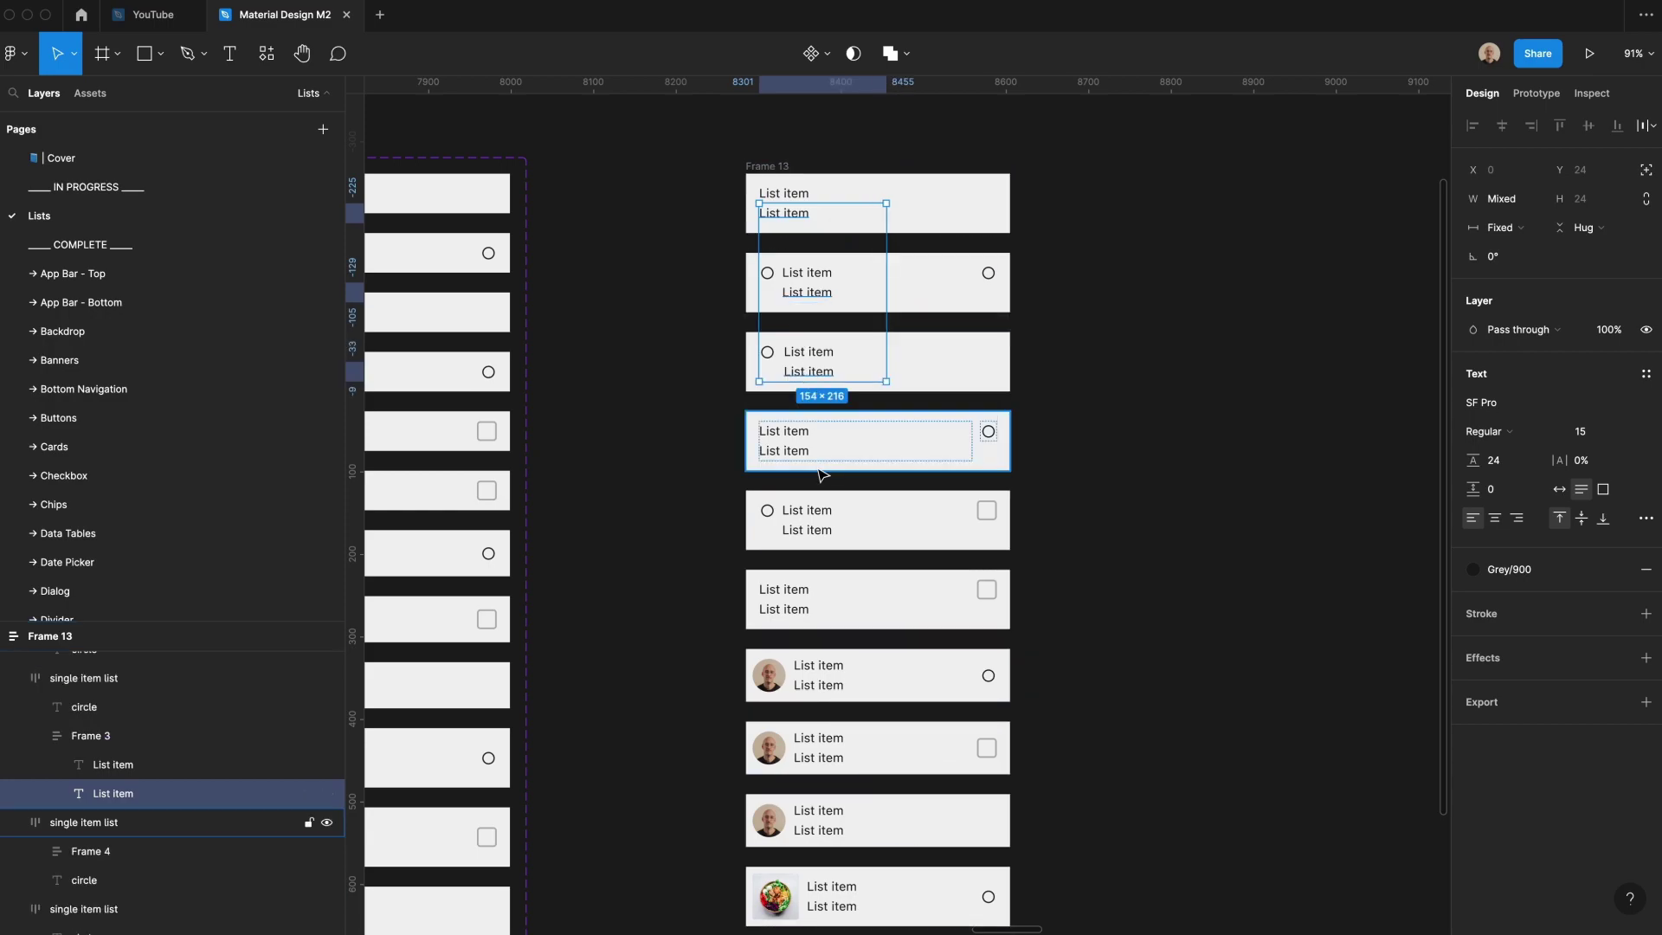
pyautogui.keyDown('shift'); pyautogui.keyDown('super'); pyautogui.click(810, 454); pyautogui.keyUp('super'); pyautogui.keyUp('shift')
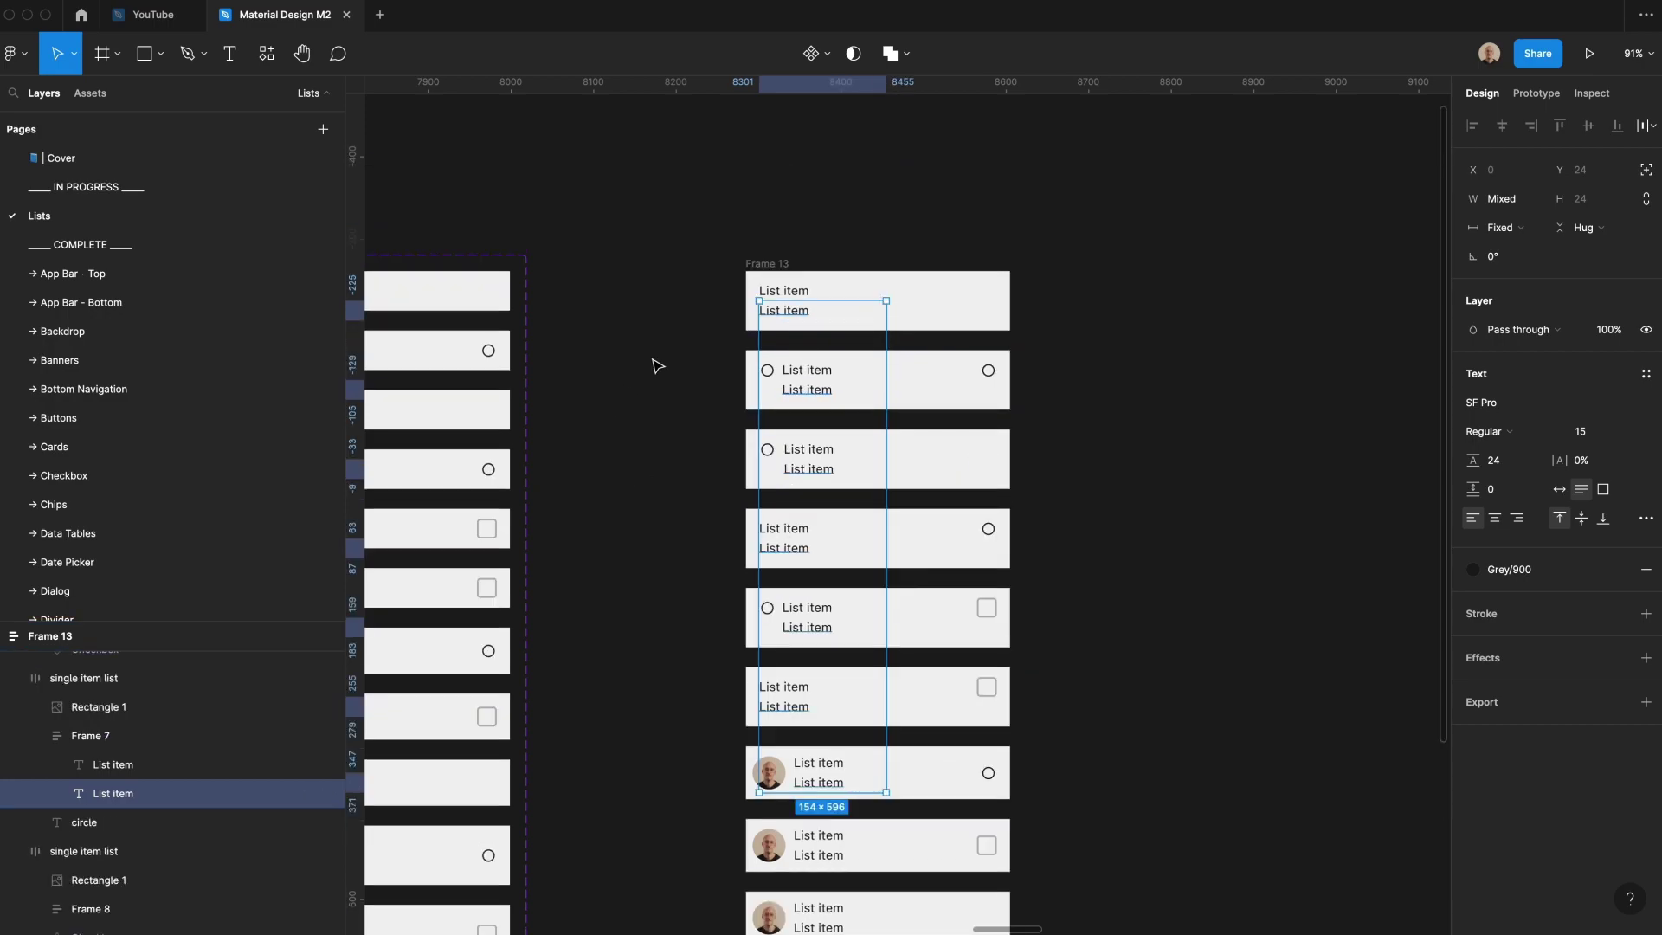
pyautogui.click(657, 365)
# - Change the second List item text in the first row to "This is a secondary item"
pyautogui.press('z')
pyautogui.moveTo(649, 193); pyautogui.dragTo(1194, 429)
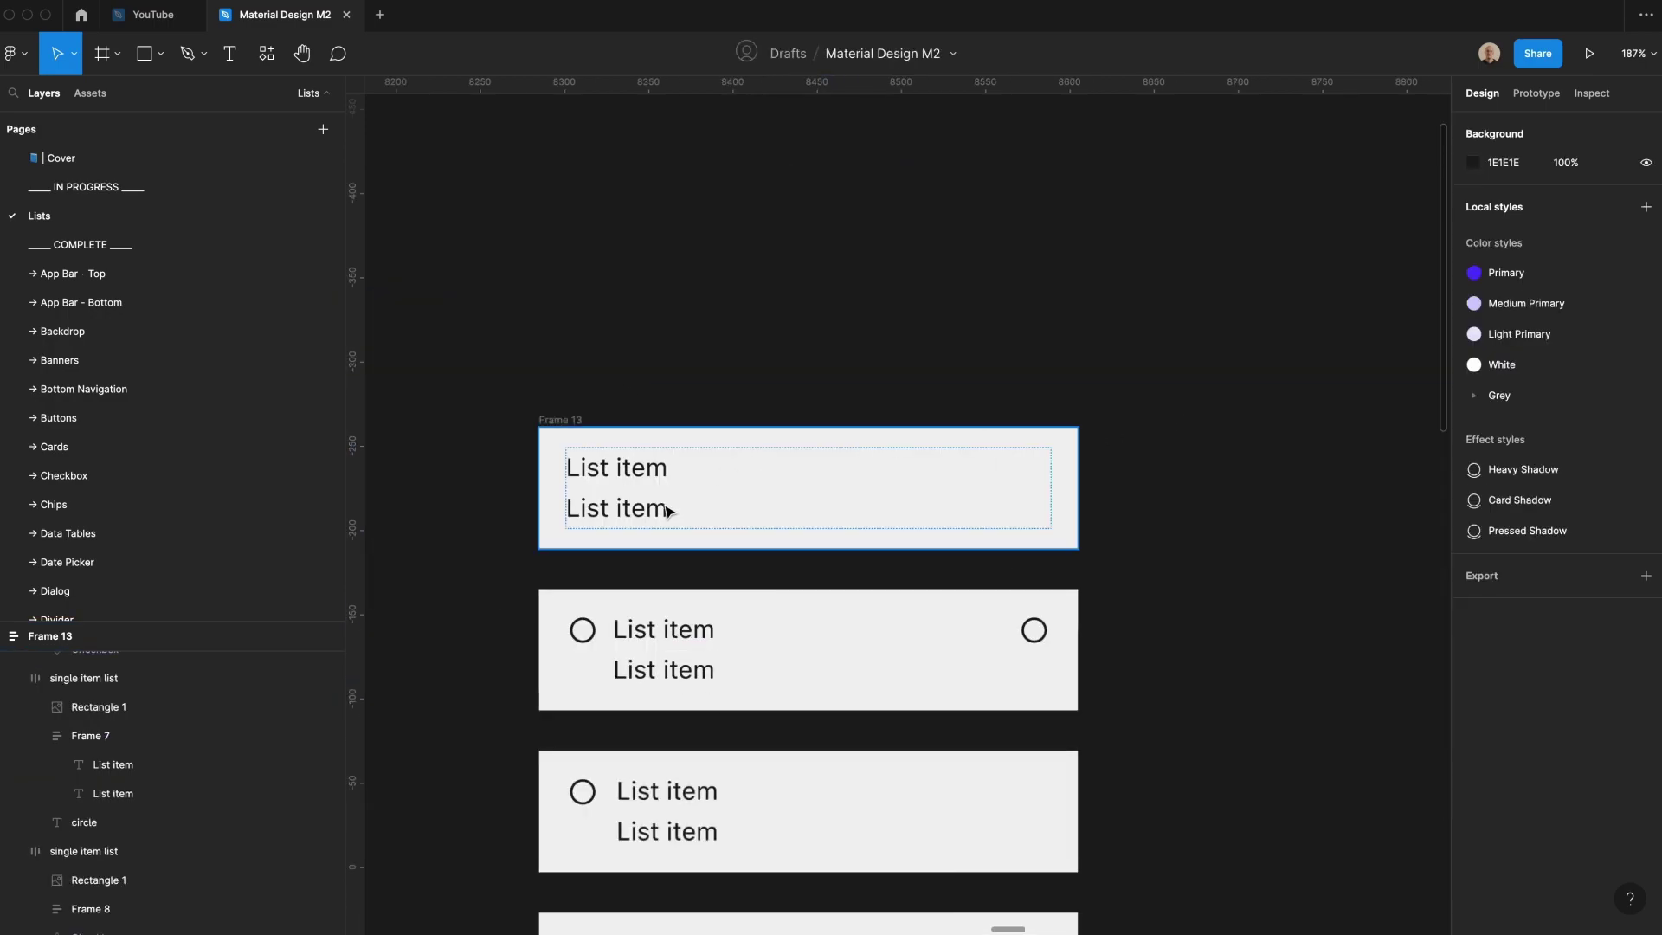
pyautogui.keyDown('super'); pyautogui.doubleClick(660, 509); pyautogui.keyUp('super')
pyautogui.write('This is ')
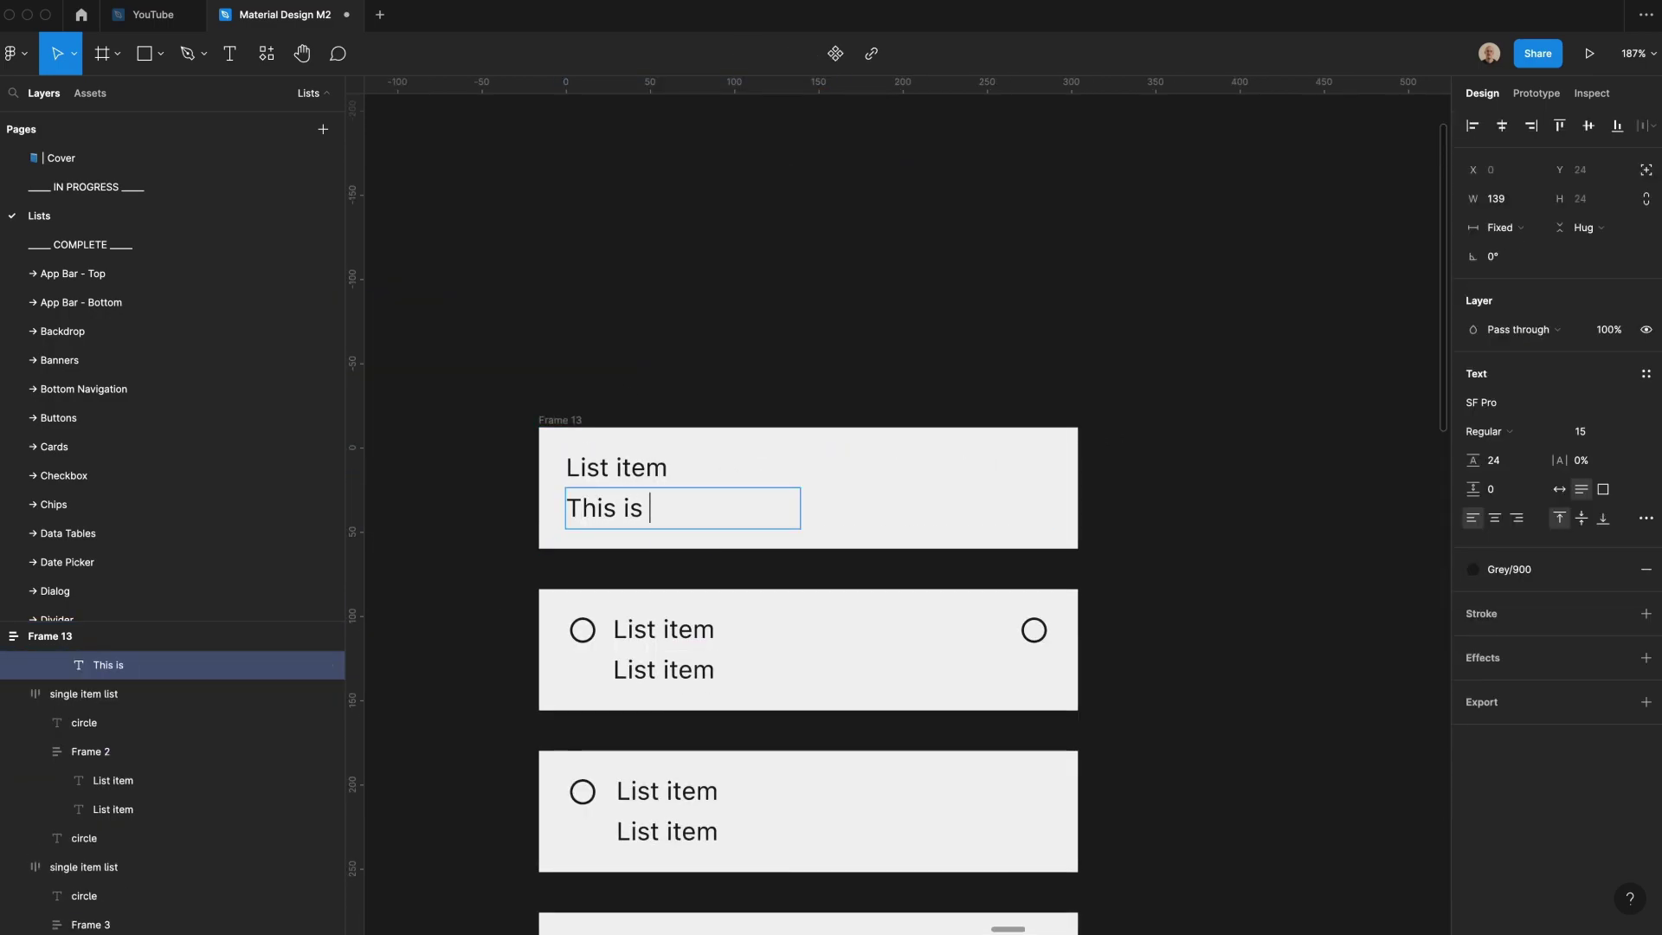
pyautogui.write('a secondar')
pyautogui.press('Return')
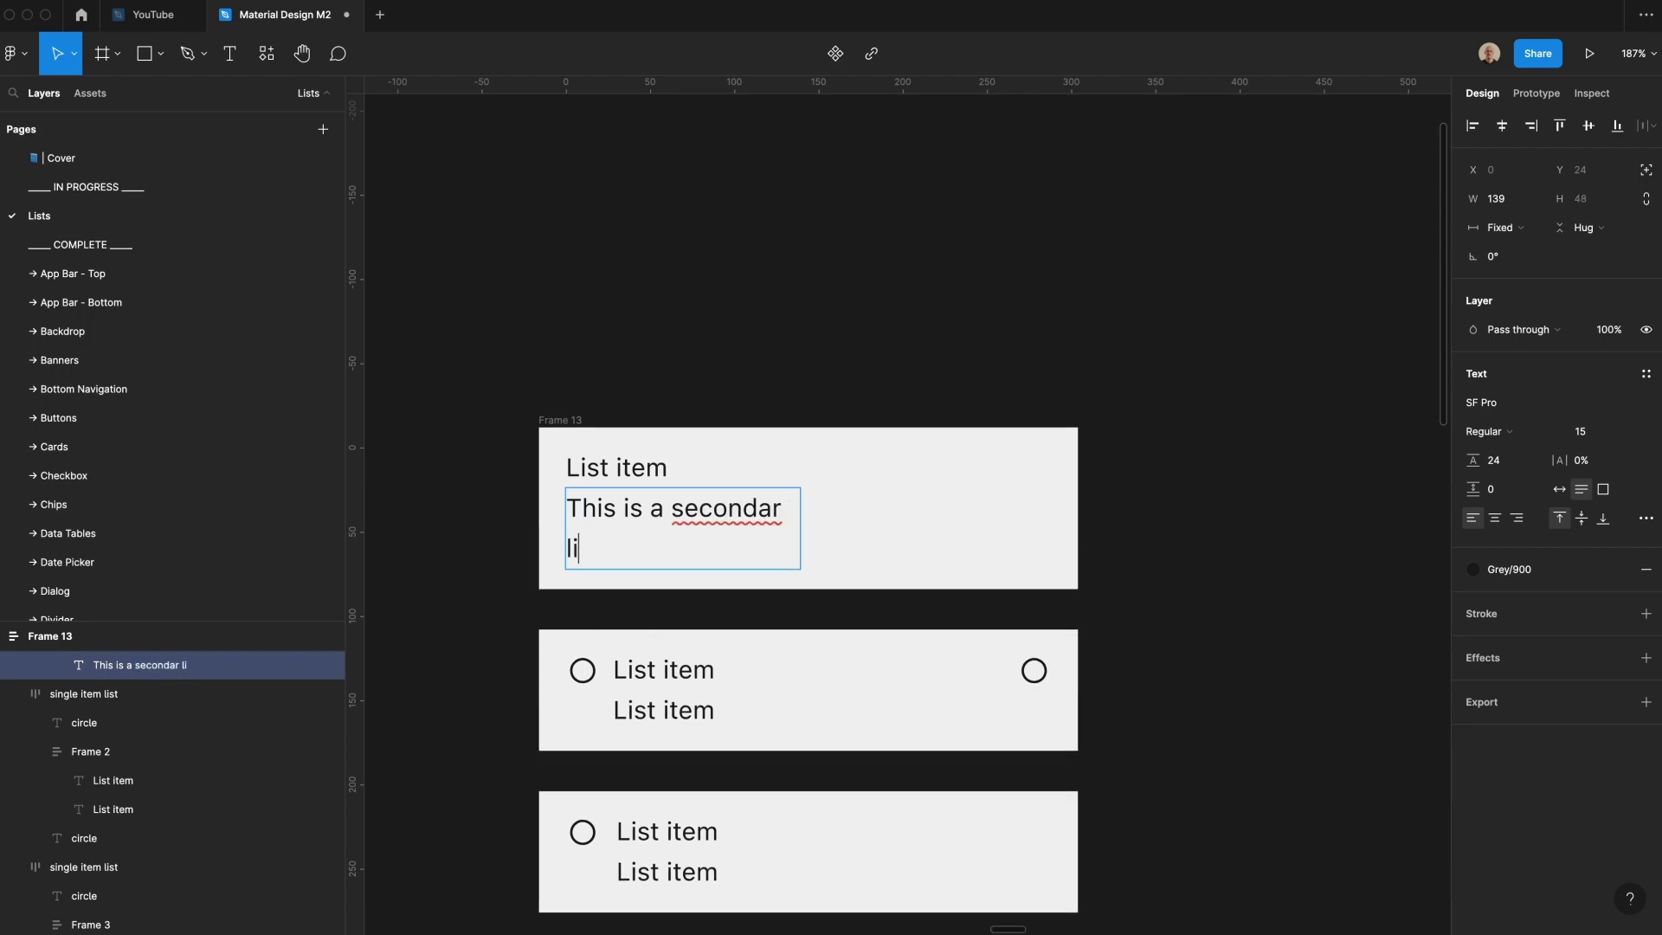
pyautogui.press('BackSpace')
pyautogui.write('item')
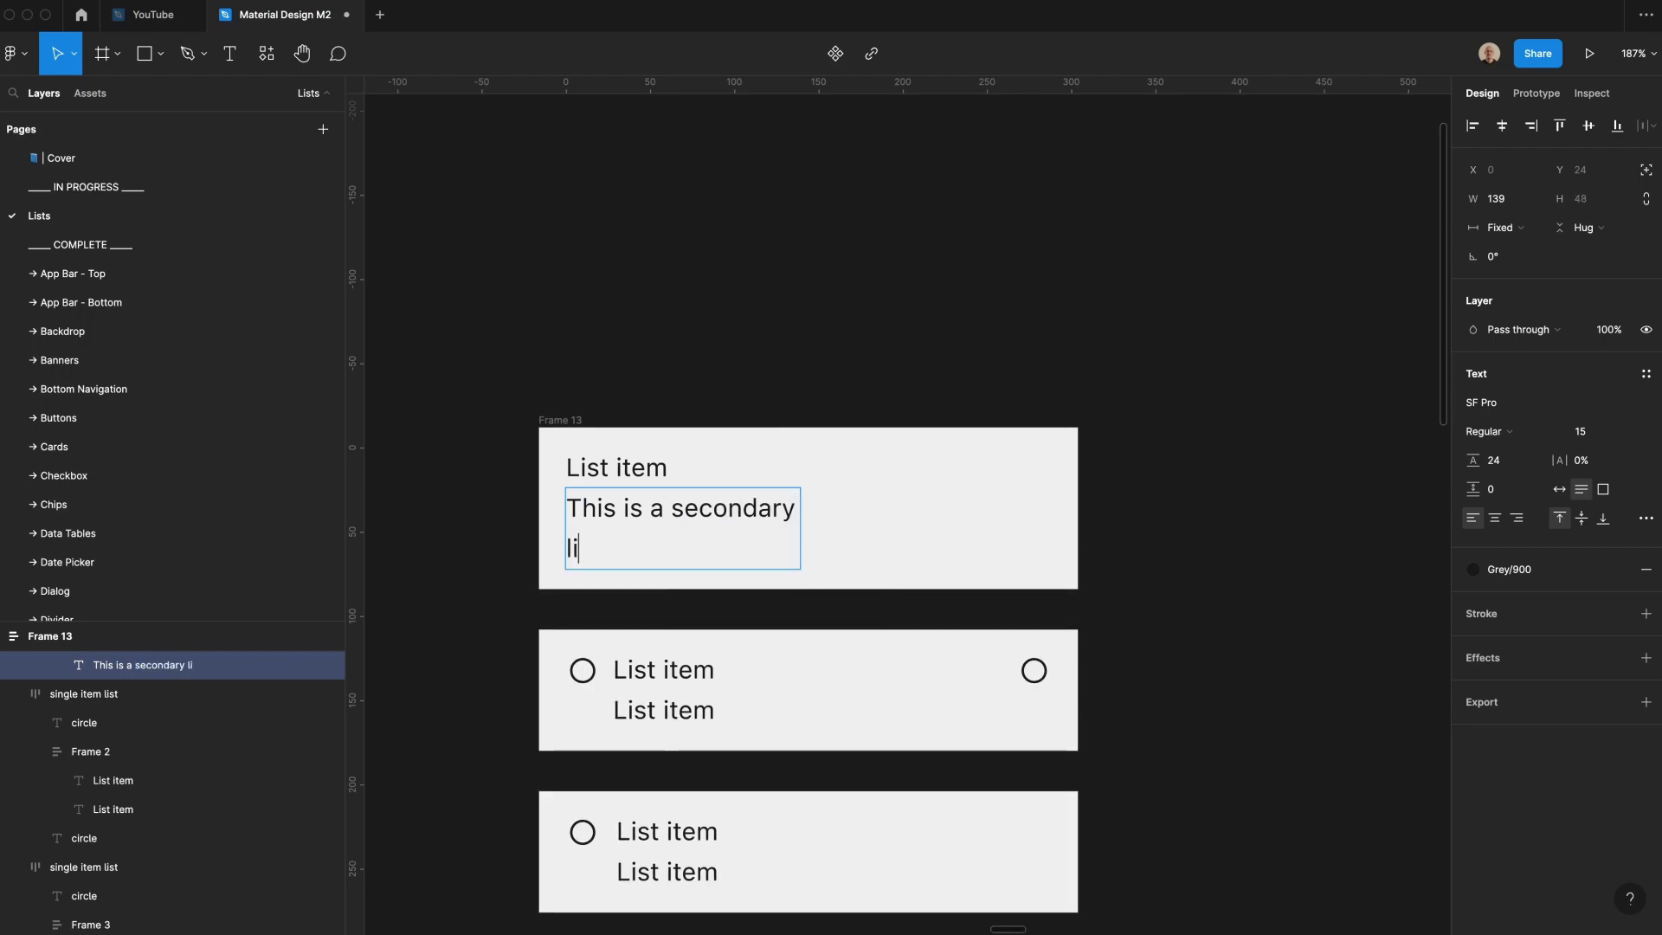
pyautogui.press('Escape')
# - Set the width of both texts in all twelve rows to Fill container
pyautogui.keyDown('shift'); pyautogui.click(692, 671); pyautogui.keyUp('shift')
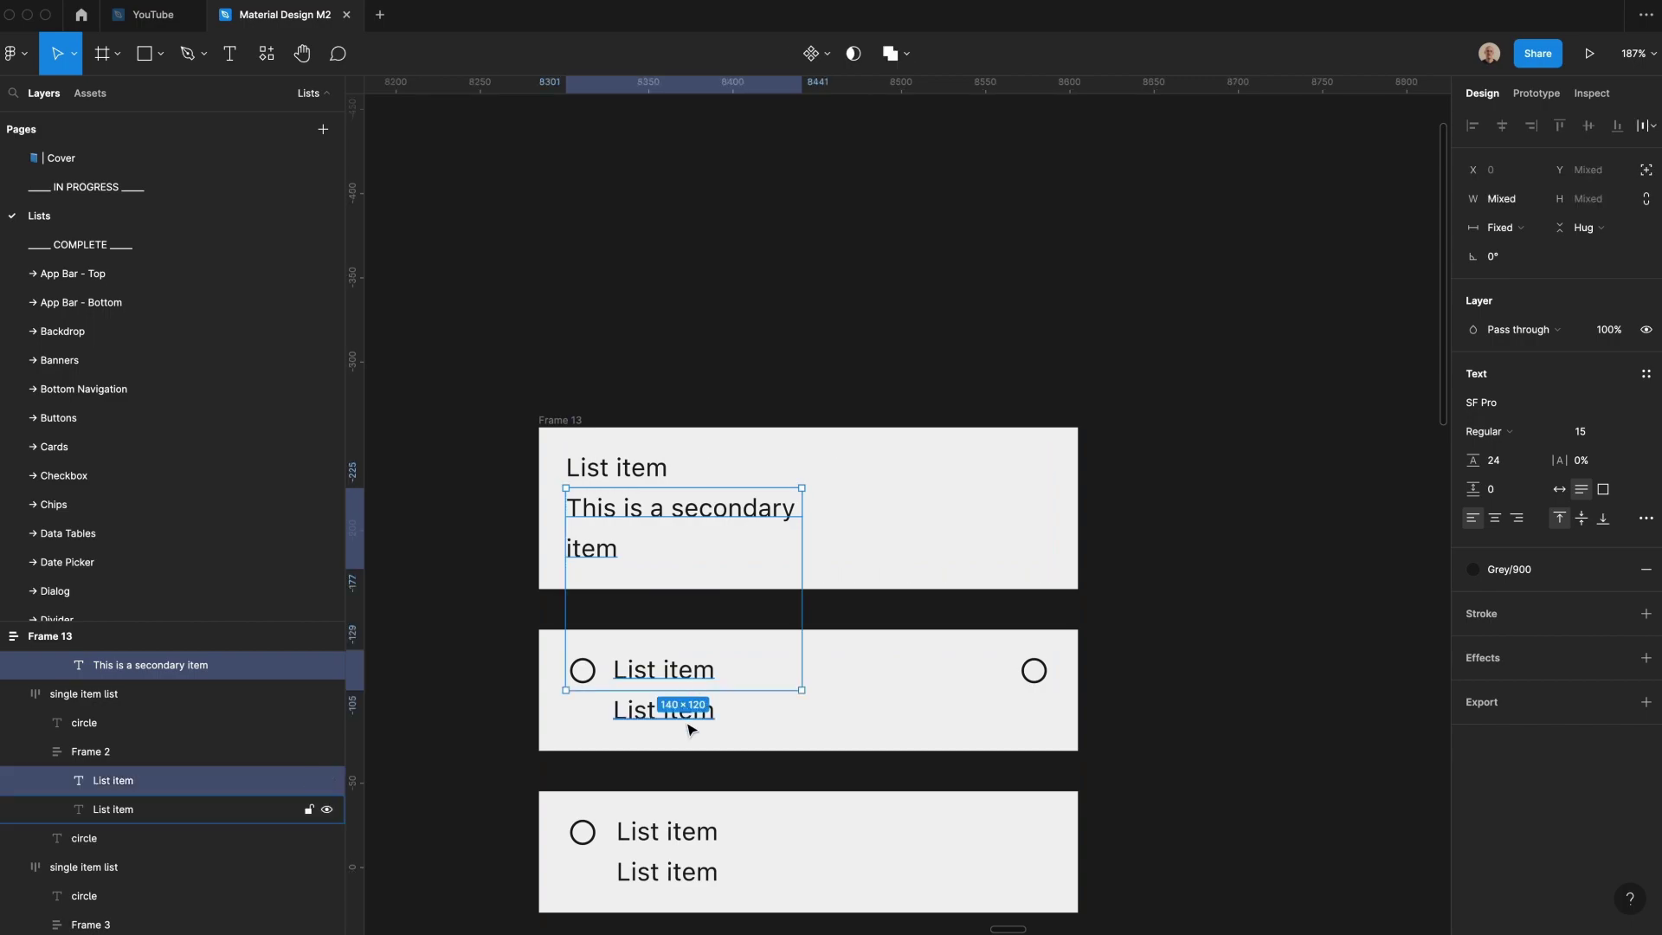
pyautogui.keyDown('shift'); pyautogui.click(684, 710); pyautogui.keyUp('shift')
pyautogui.keyDown('shift'); pyautogui.click(641, 470); pyautogui.keyUp('shift')
pyautogui.scroll(-5, 655, 537)
pyautogui.keyDown('shift'); pyautogui.click(666, 587); pyautogui.keyUp('shift')
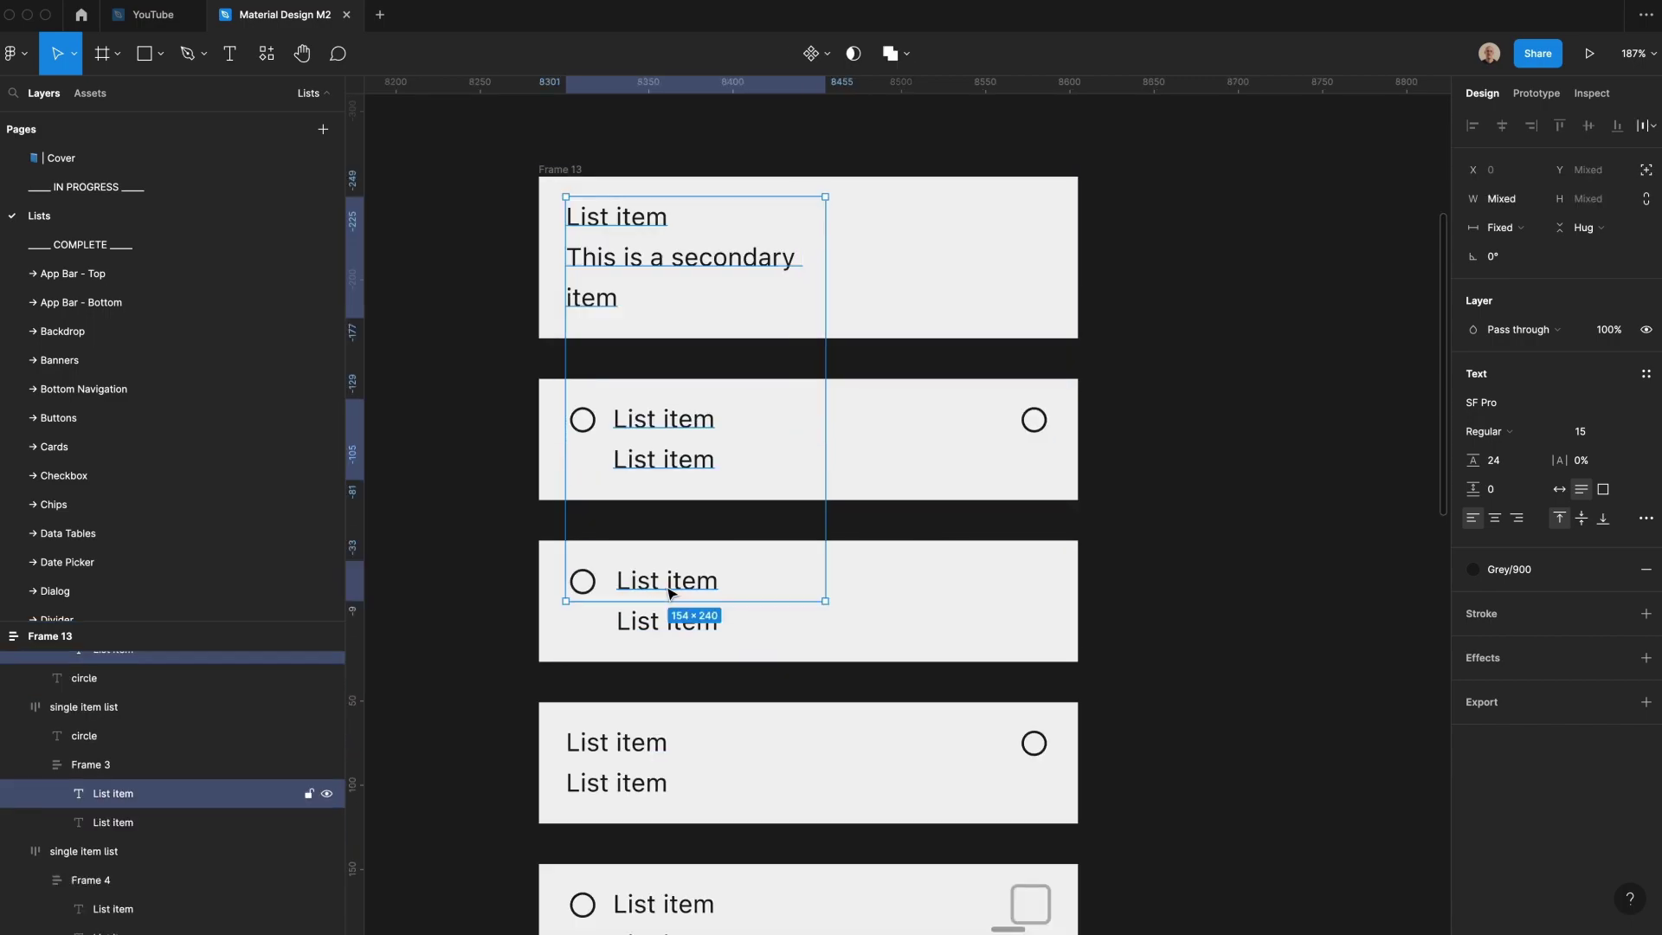
pyautogui.keyDown('shift'); pyautogui.click(659, 625); pyautogui.keyUp('shift')
pyautogui.keyDown('shift'); pyautogui.click(623, 746); pyautogui.keyUp('shift')
pyautogui.keyDown('shift'); pyautogui.click(622, 781); pyautogui.keyUp('shift')
pyautogui.scroll(-5, 610, 725)
pyautogui.keyDown('shift'); pyautogui.click(644, 647); pyautogui.keyUp('shift')
pyautogui.keyDown('shift'); pyautogui.click(653, 686); pyautogui.keyUp('shift')
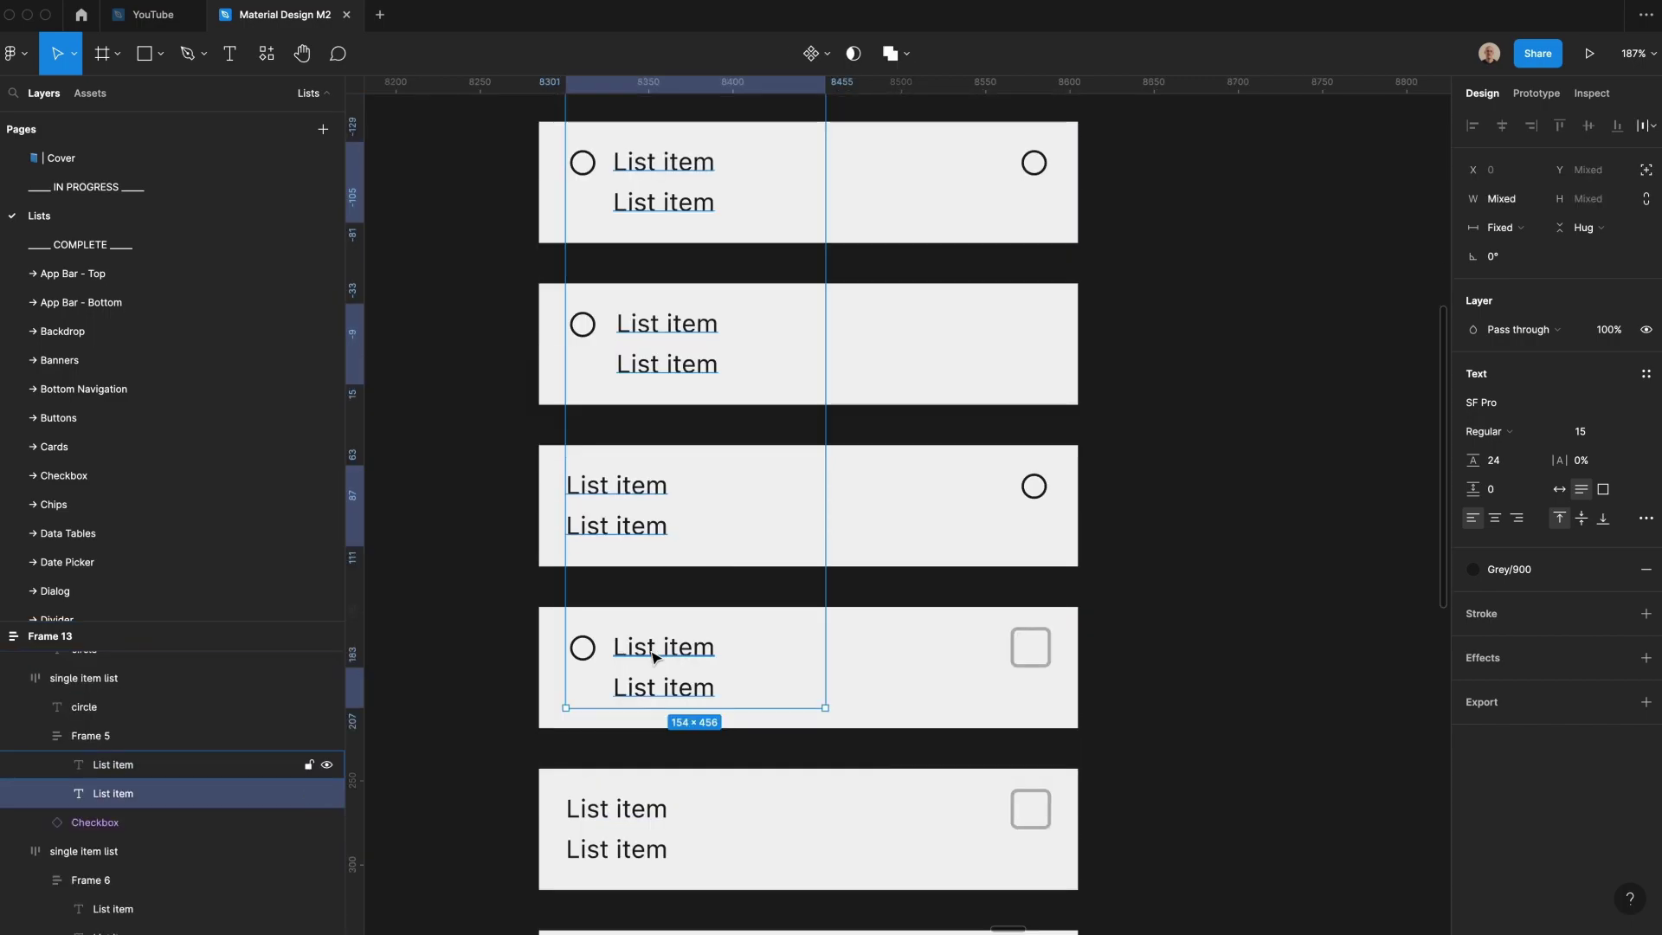
pyautogui.keyDown('shift'); pyautogui.click(634, 808); pyautogui.keyUp('shift')
pyautogui.keyDown('shift'); pyautogui.click(637, 848); pyautogui.keyUp('shift')
pyautogui.scroll(-5, 617, 773)
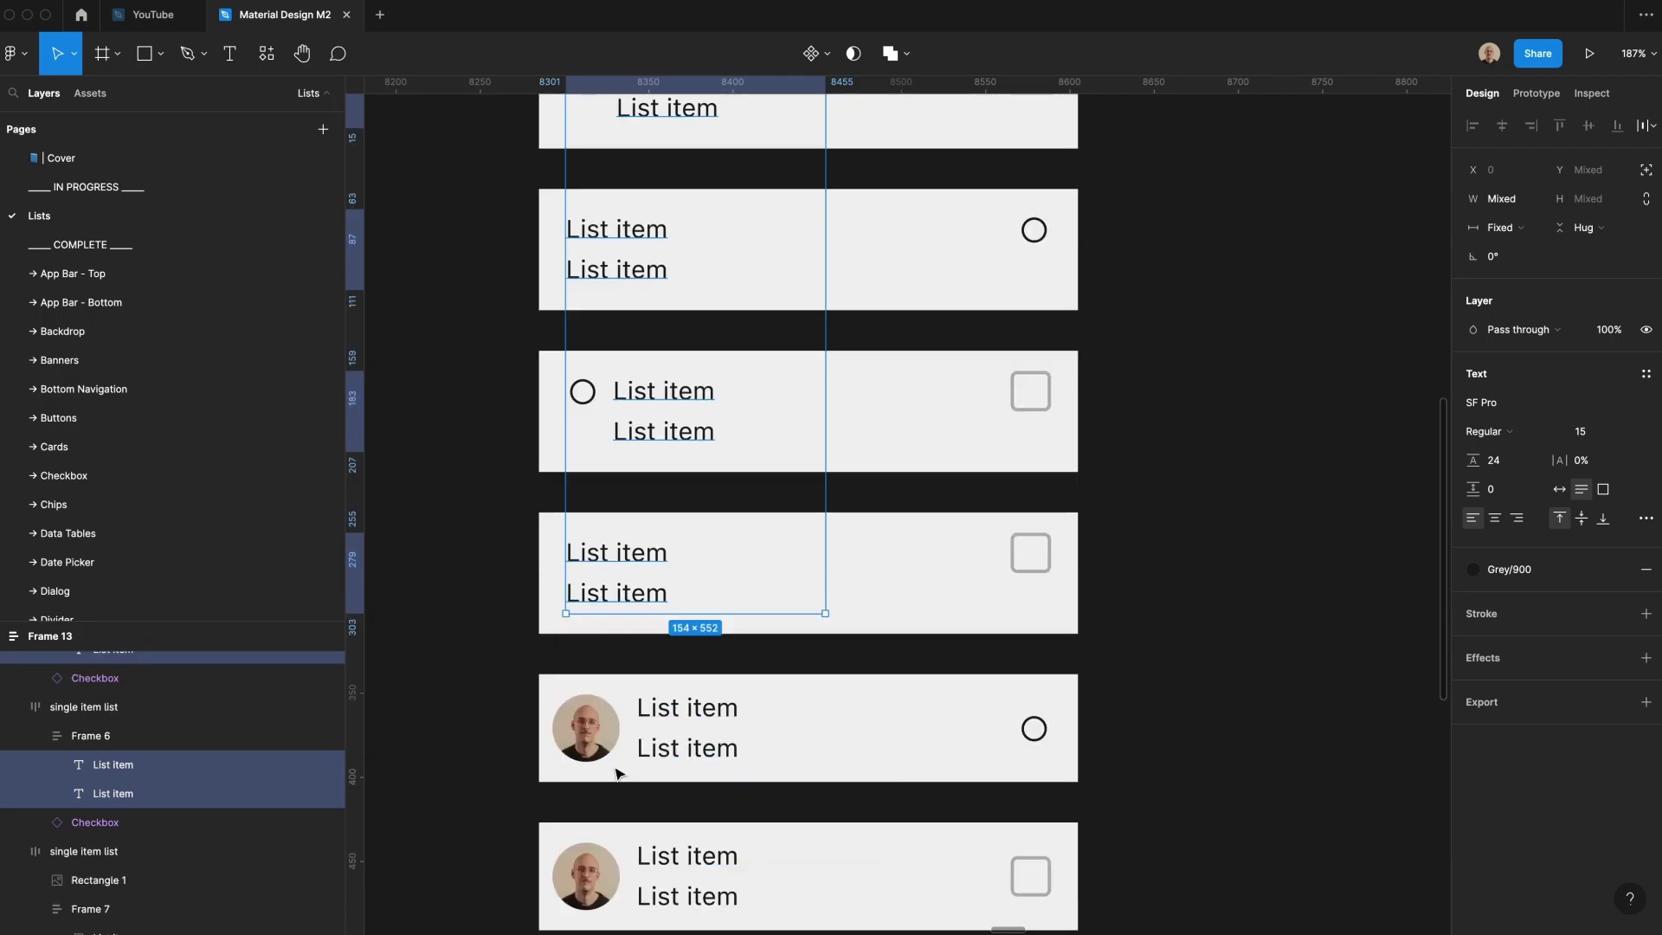
pyautogui.keyDown('shift'); pyautogui.click(680, 746); pyautogui.keyUp('shift')
pyautogui.keyDown('shift'); pyautogui.click(692, 706); pyautogui.keyUp('shift')
pyautogui.scroll(-5, 688, 706)
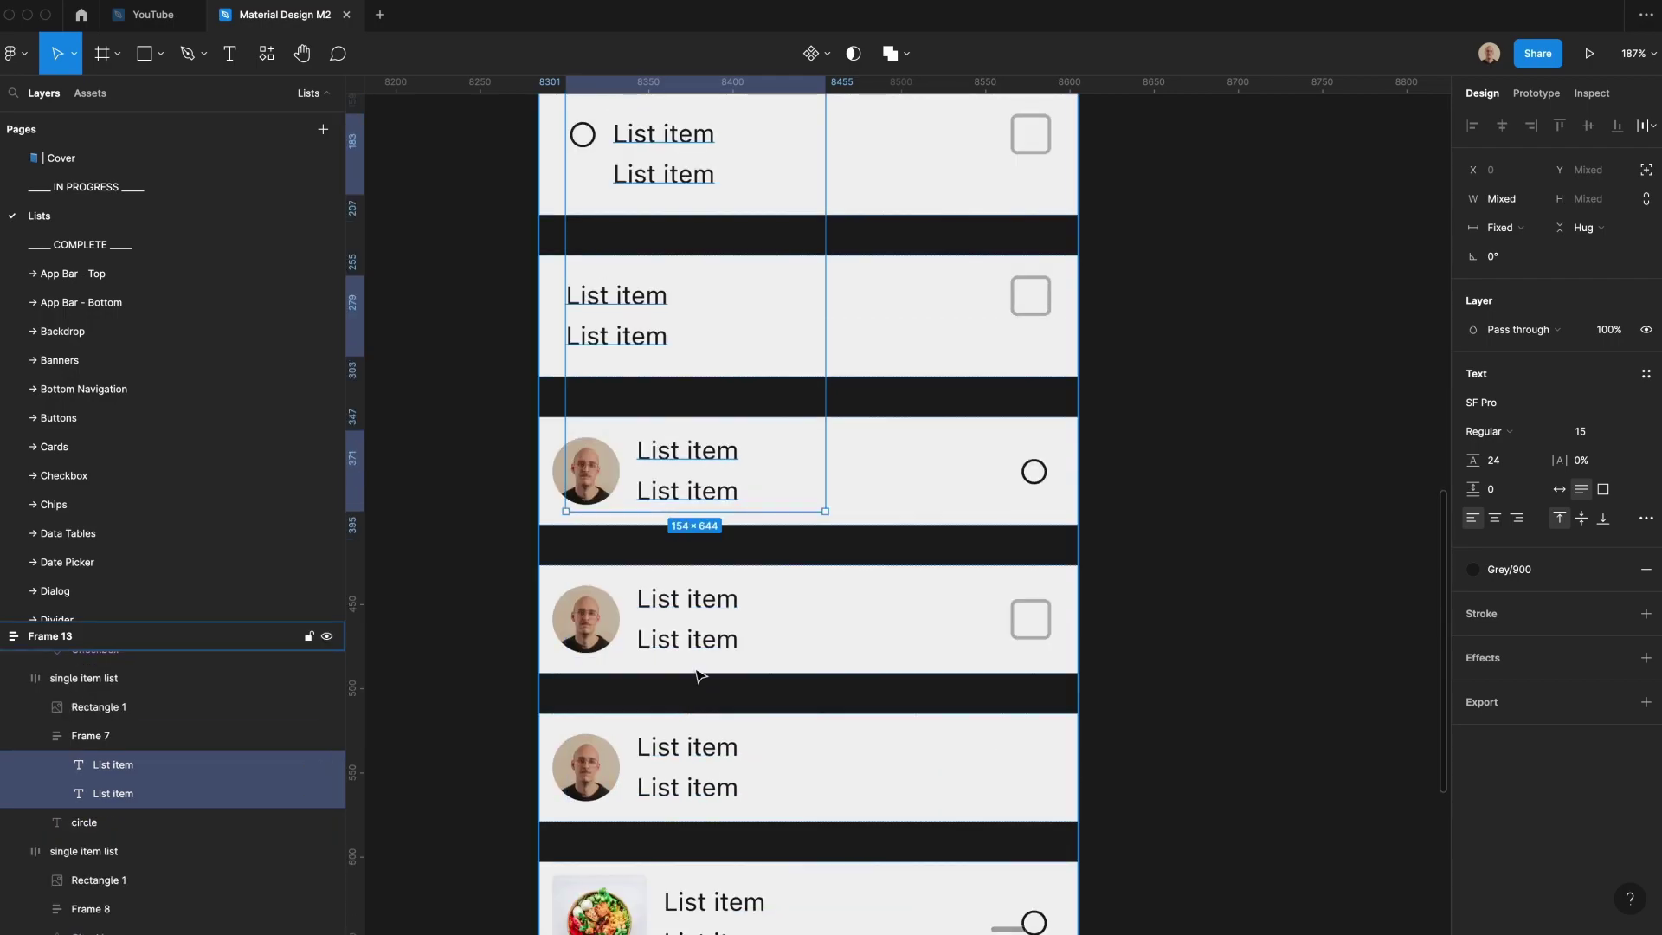
pyautogui.keyDown('shift'); pyautogui.click(696, 600); pyautogui.keyUp('shift')
pyautogui.keyDown('shift'); pyautogui.click(702, 645); pyautogui.keyUp('shift')
pyautogui.keyDown('shift'); pyautogui.click(688, 747); pyautogui.keyUp('shift')
pyautogui.keyDown('shift'); pyautogui.click(710, 788); pyautogui.keyUp('shift')
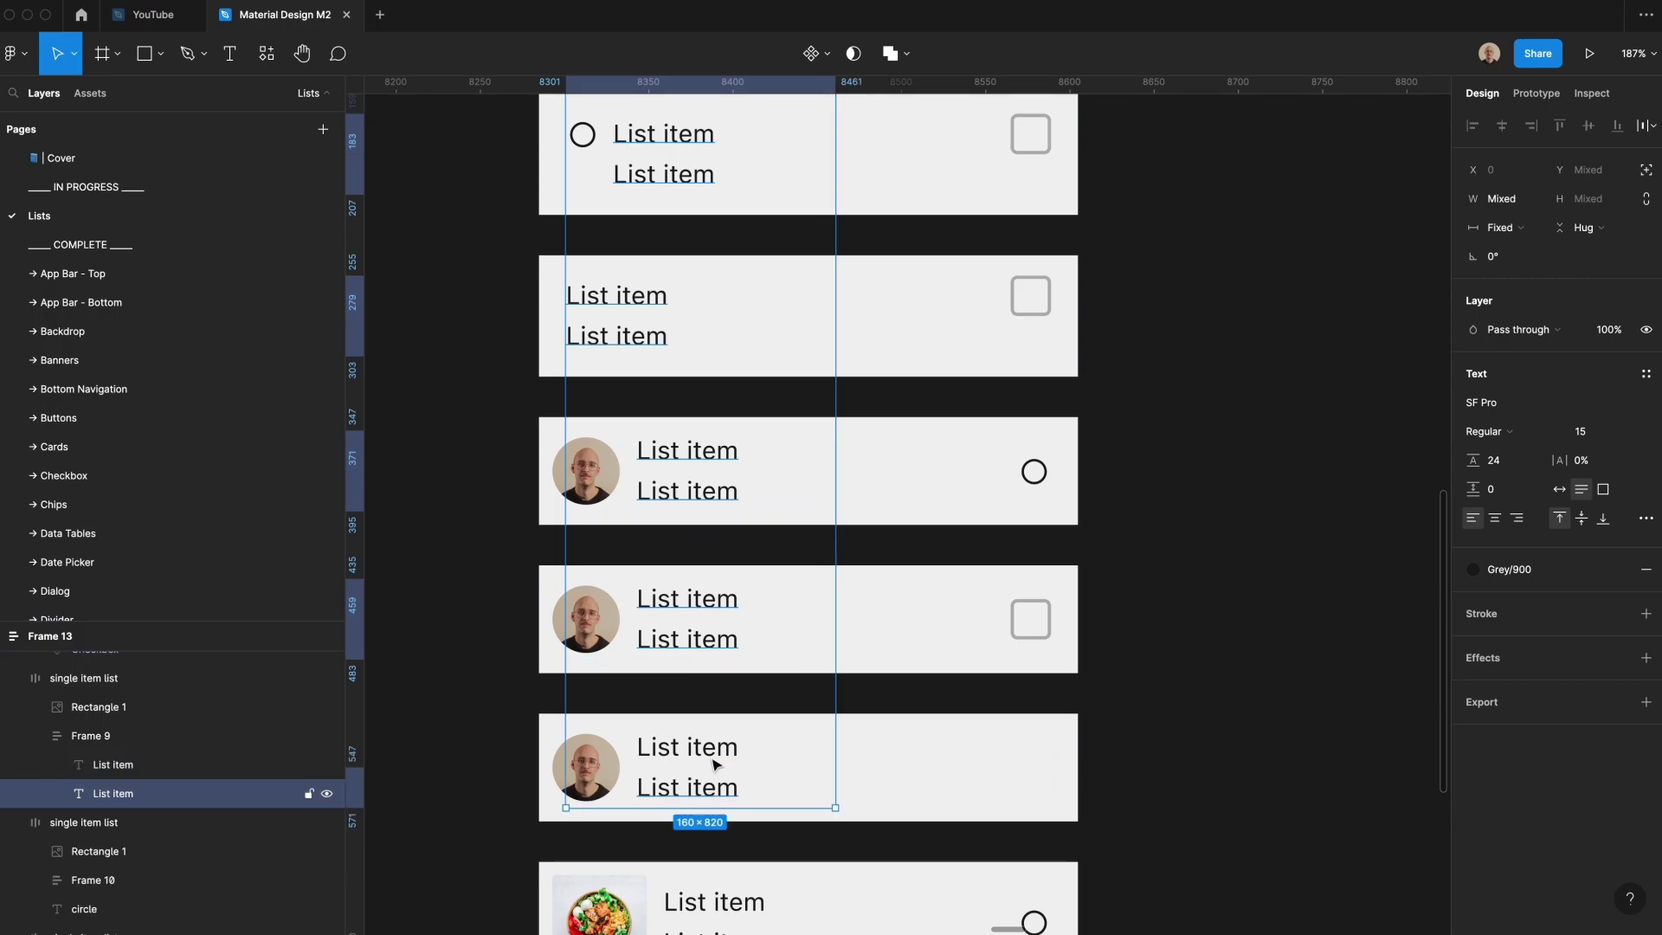
pyautogui.click(1501, 227)
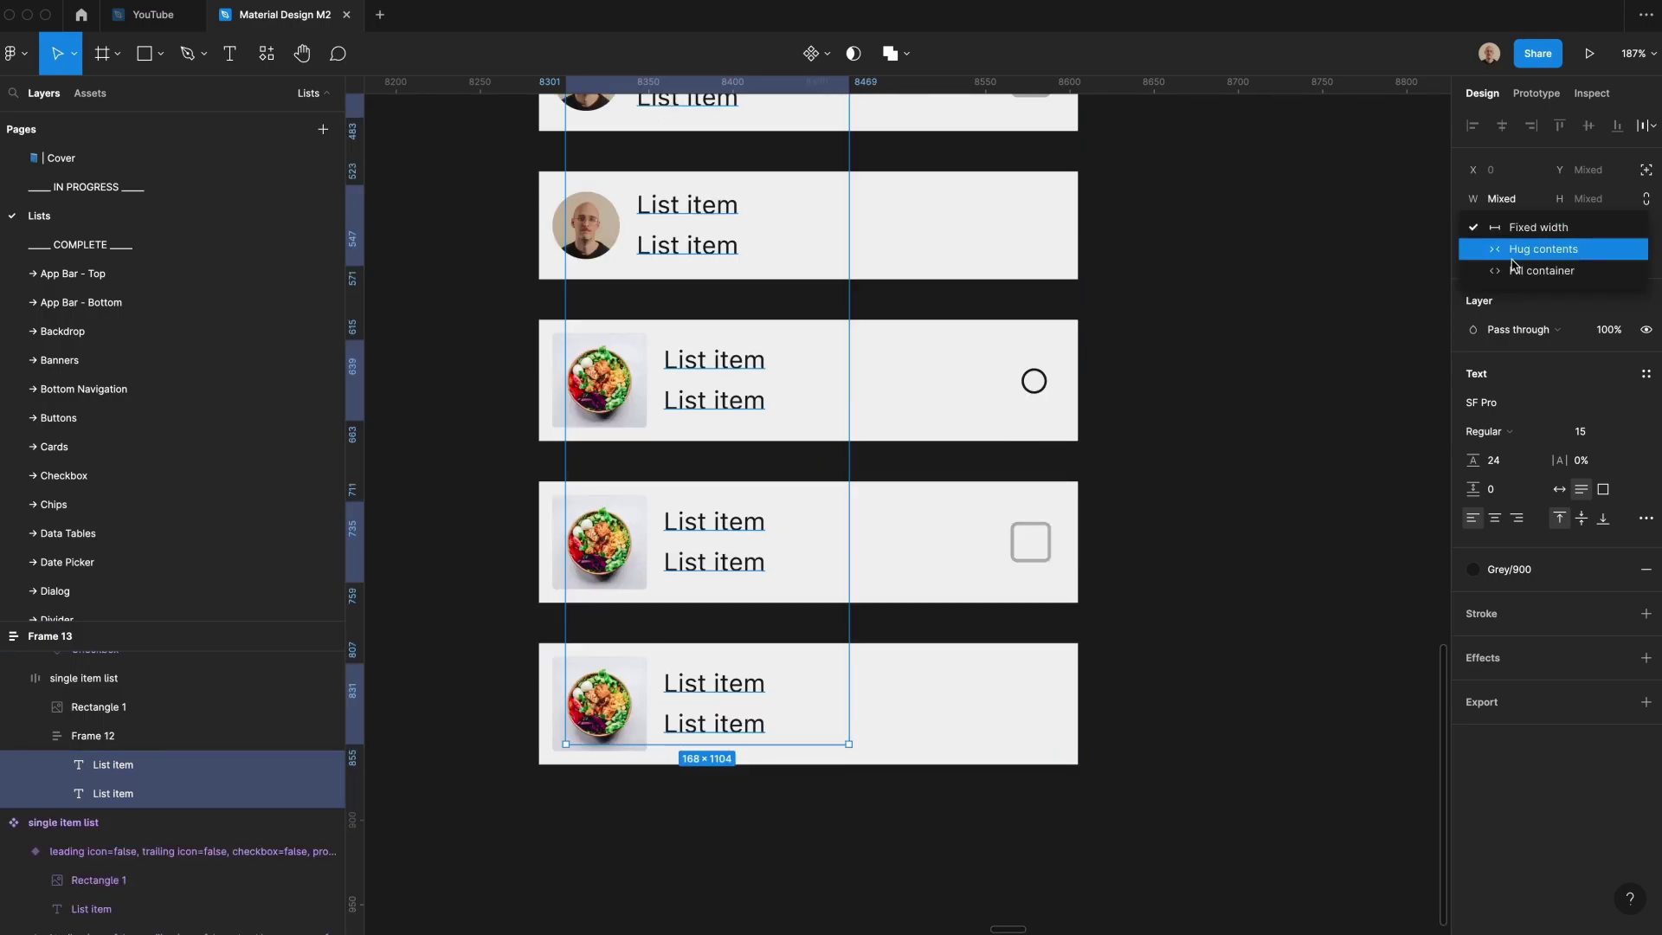
pyautogui.click(1513, 268)
# - Set the first row's secondary text to the Grey/600 color style
pyautogui.scroll(20, 1320, 311)
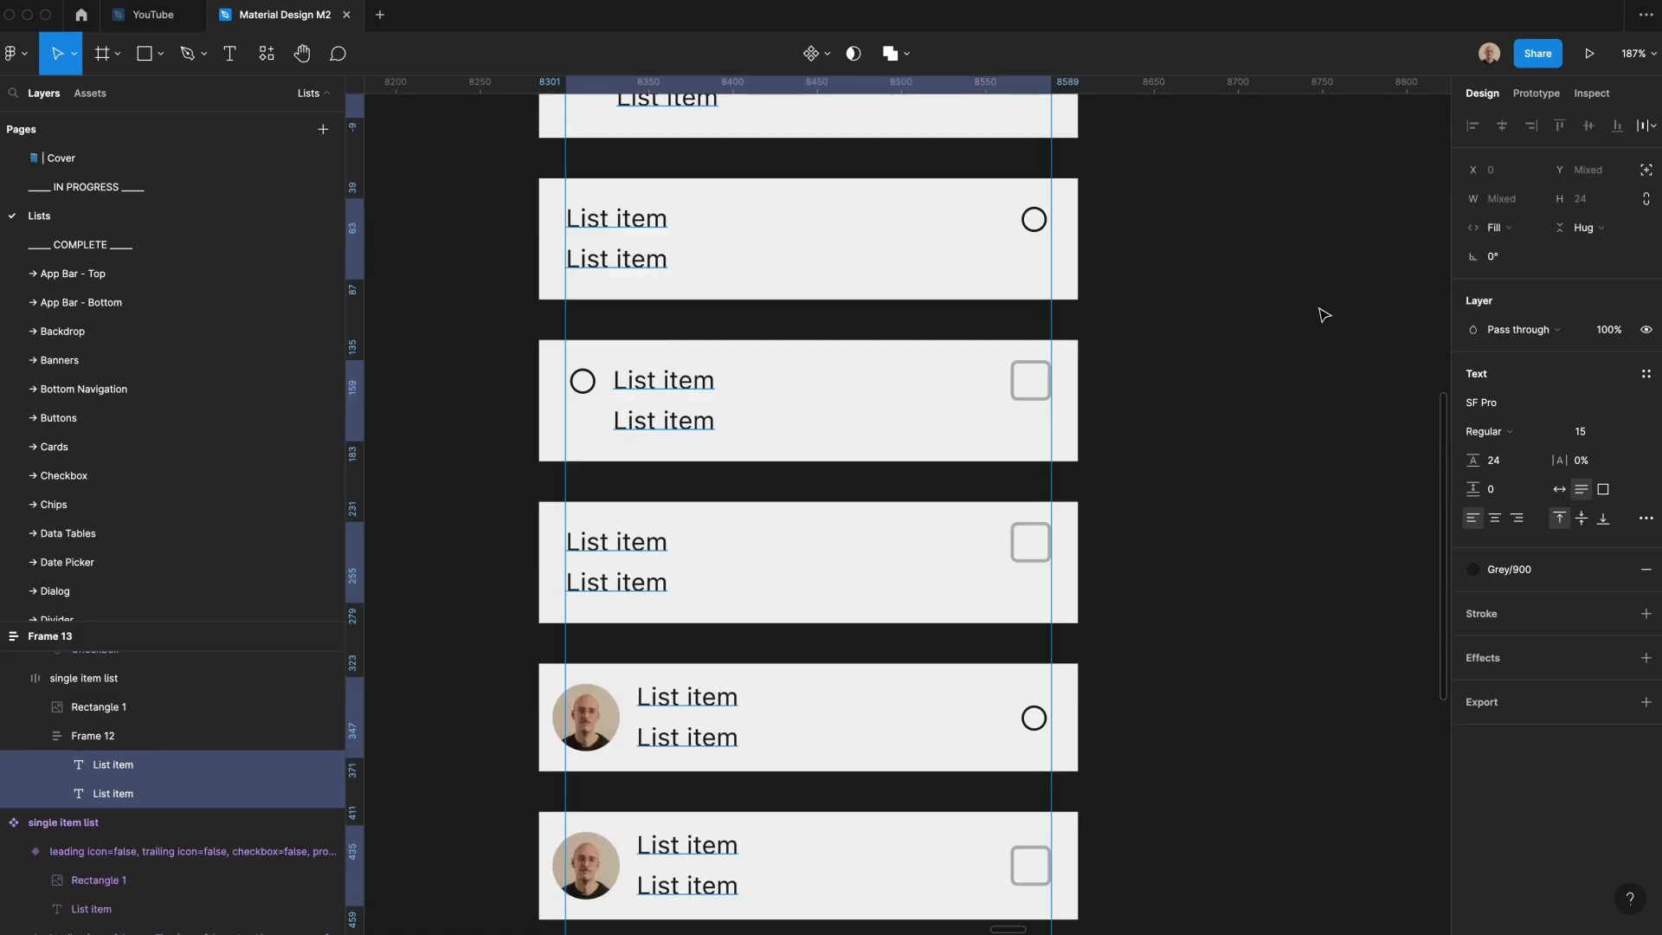
pyautogui.click(758, 249)
pyautogui.click(1510, 568)
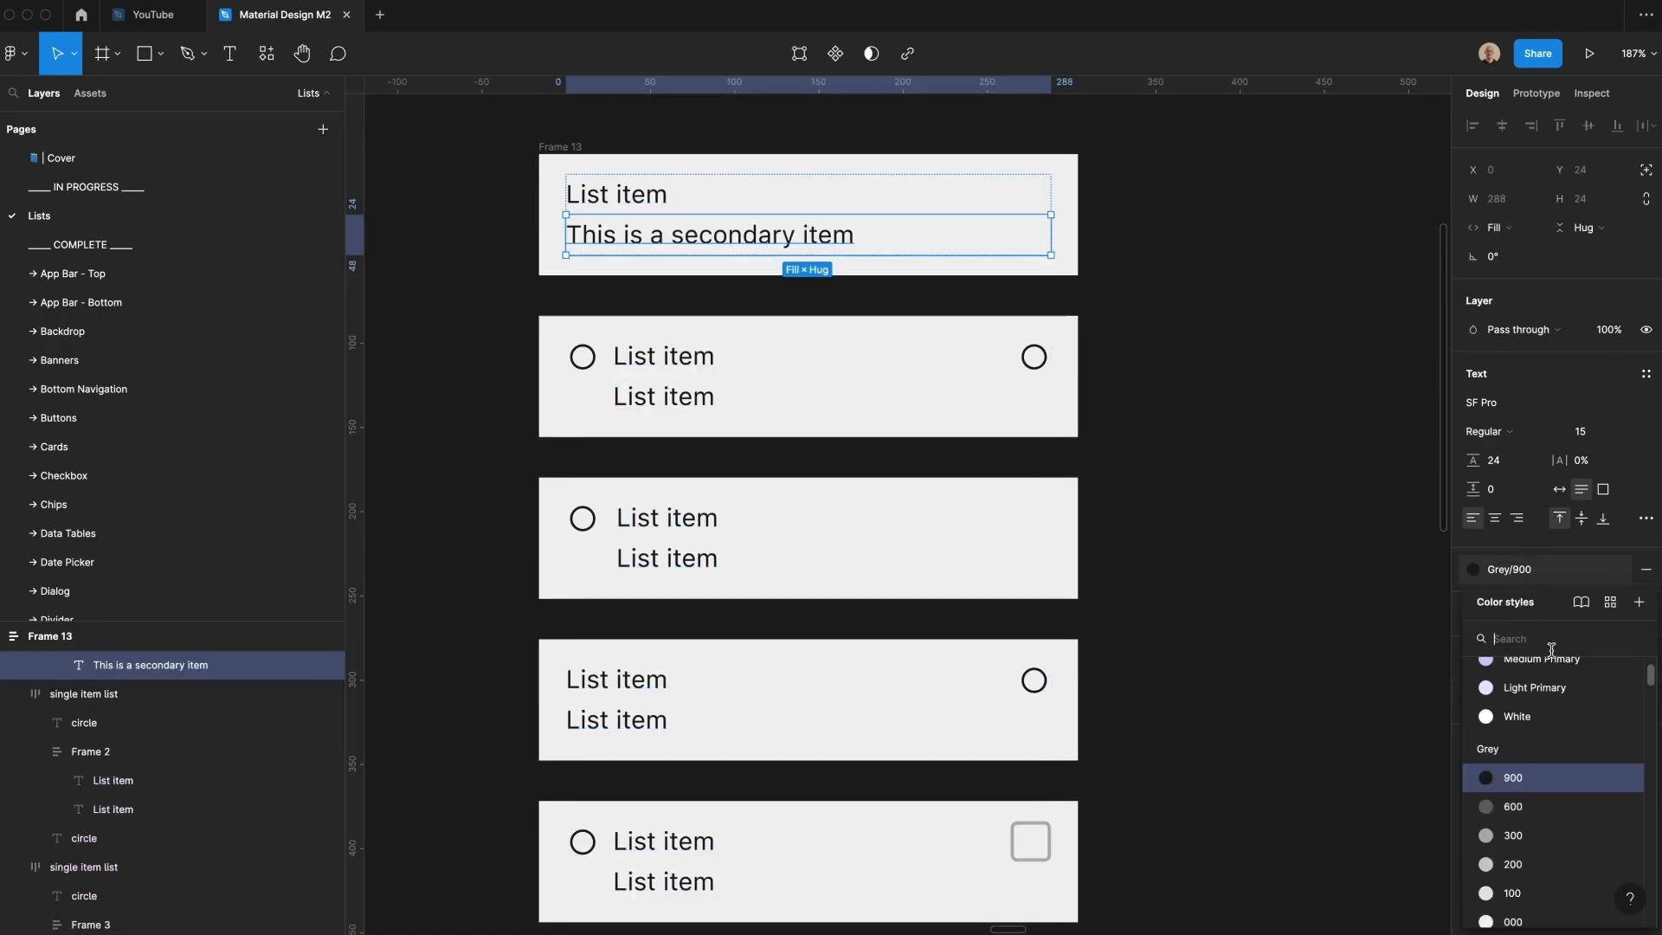
pyautogui.click(1550, 805)
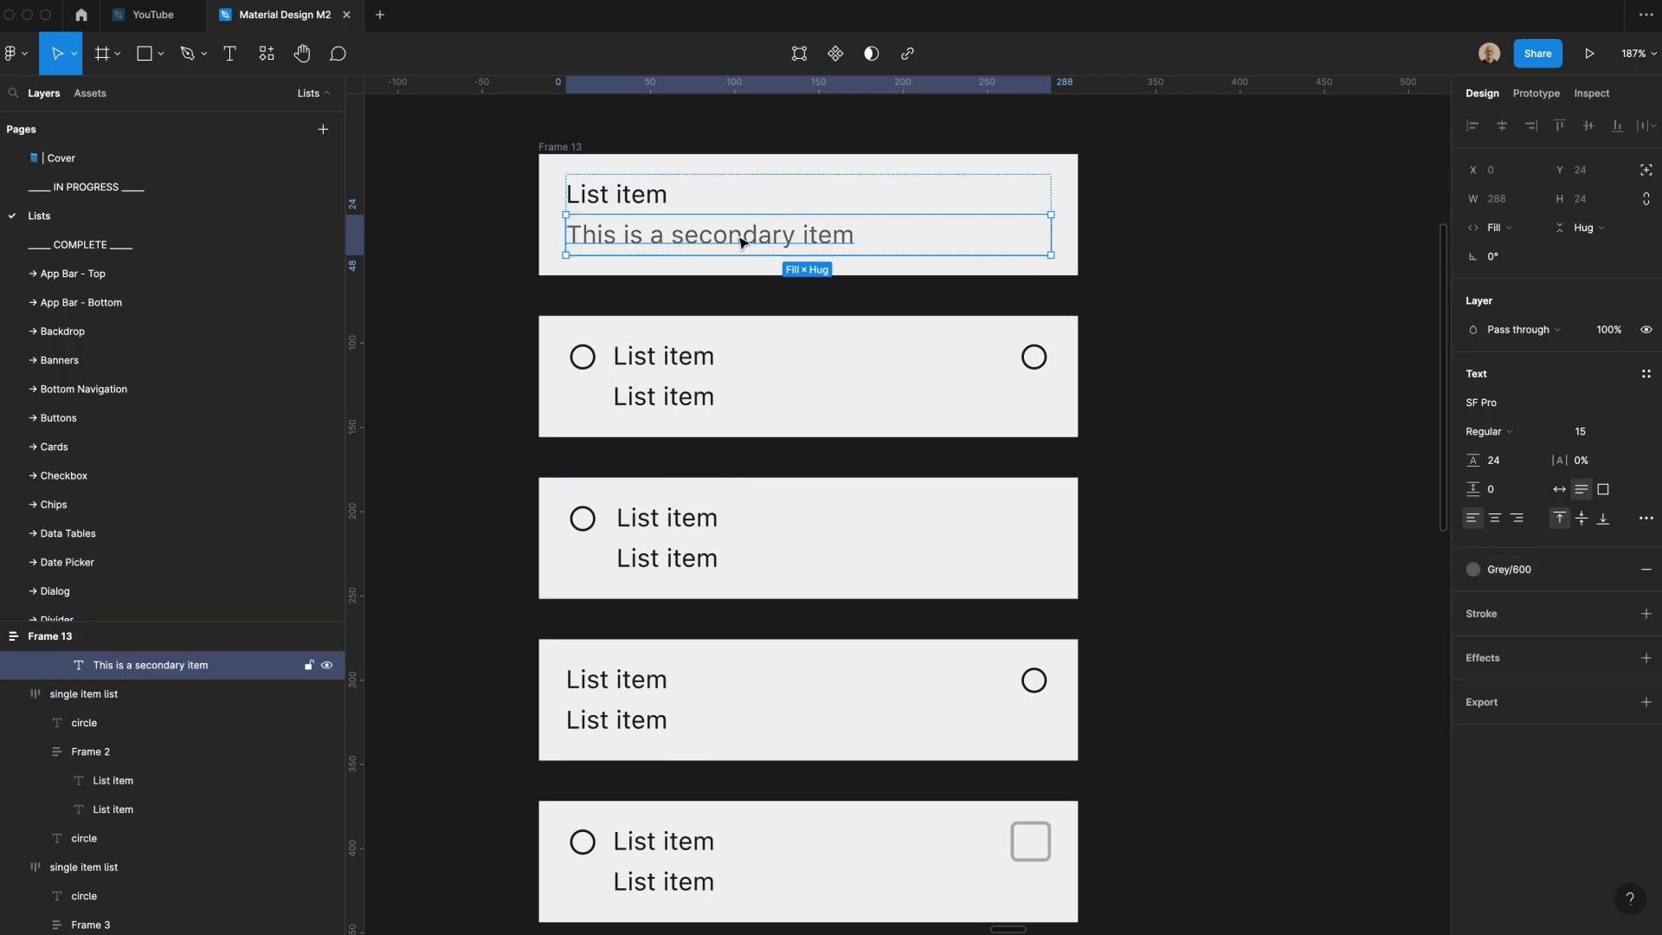
# - Replace the second List item text in the other rows with copies of the grey "This is a secondary item" text and ungroup Frame 13
pyautogui.click(702, 397)
pyautogui.write('This is a secondary item')
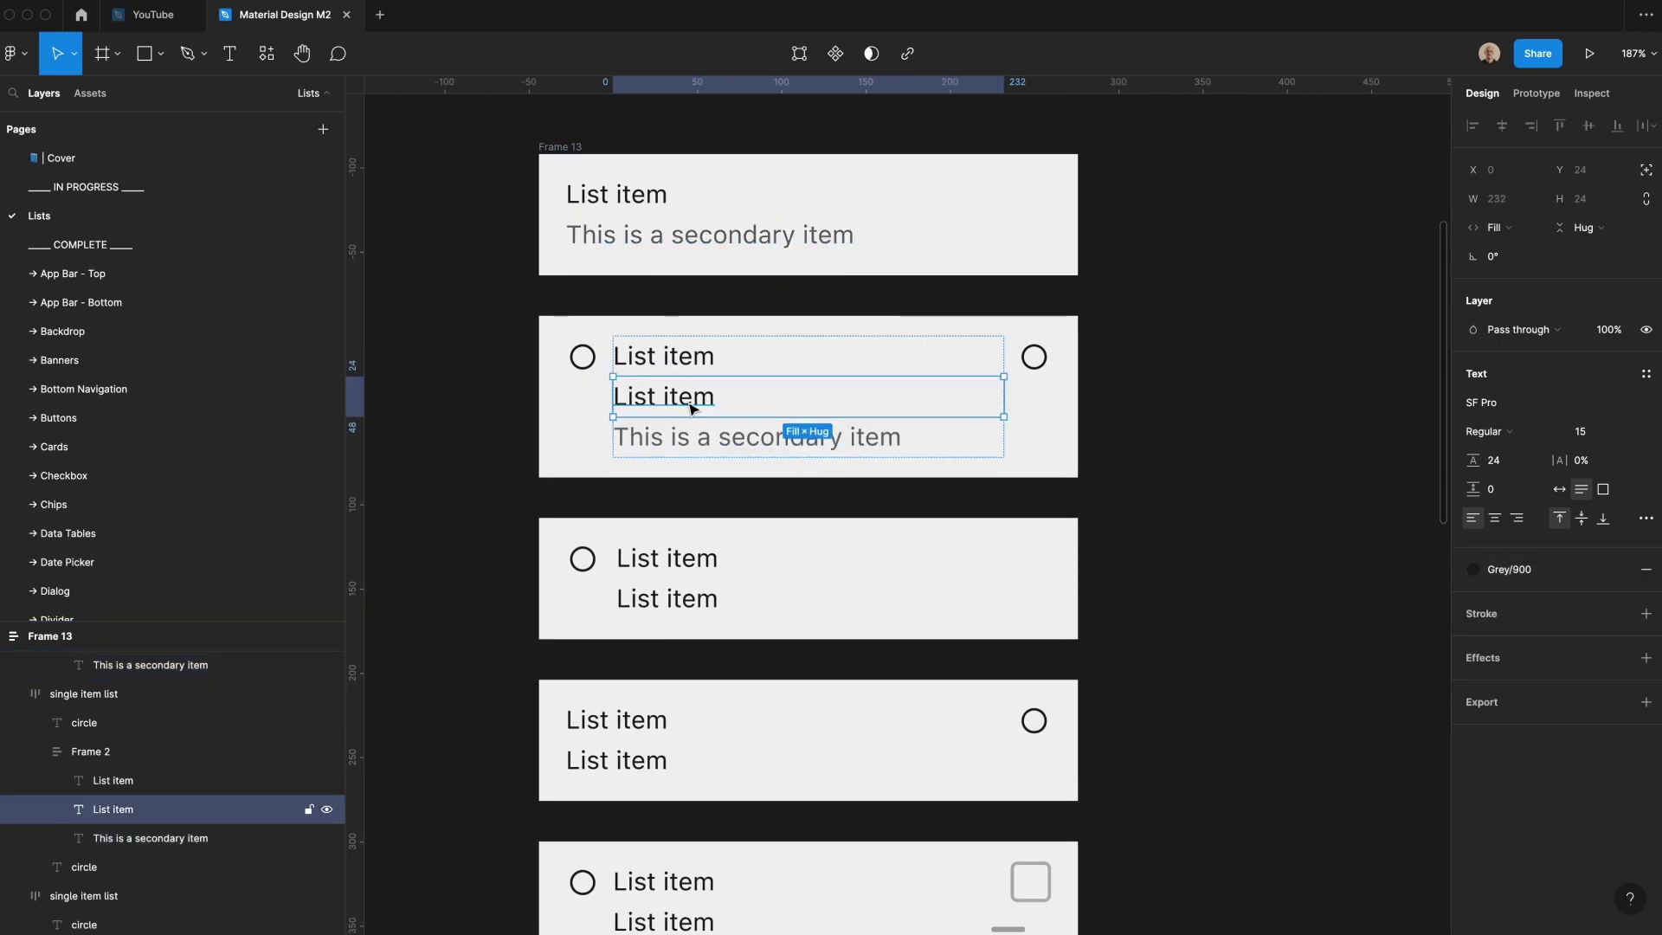
pyautogui.press('BackSpace')
pyautogui.scroll(-3, 692, 408)
pyautogui.click(684, 424)
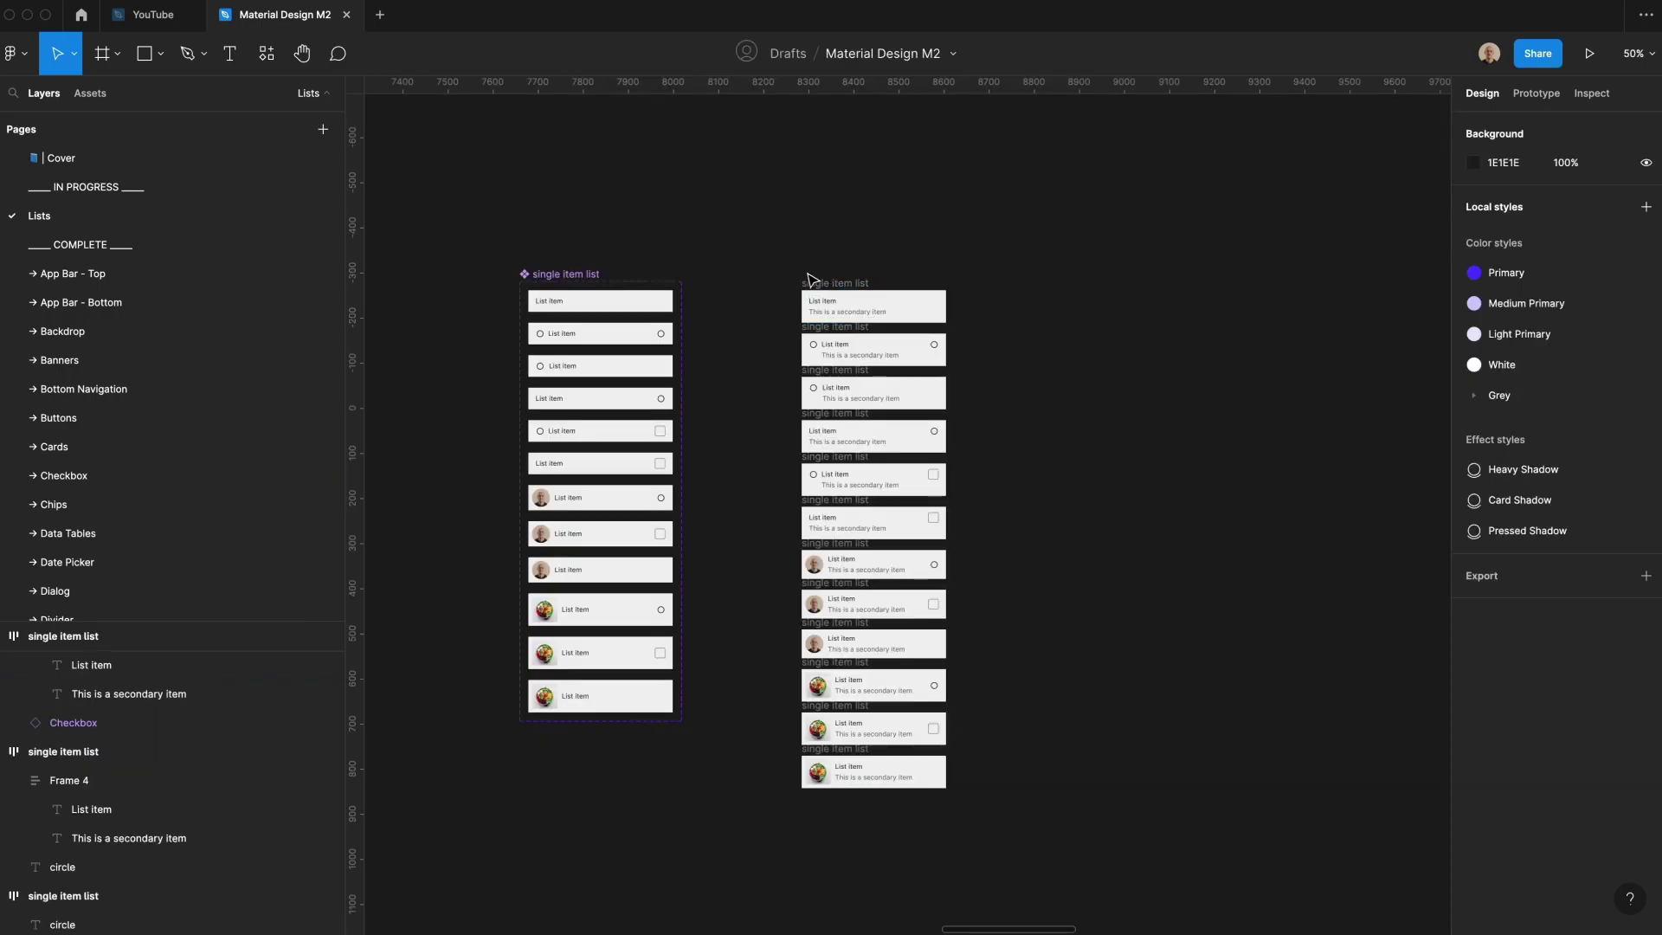
# - Rename the ungrouped two-line rows as row, starting from the first one
pyautogui.click(809, 281)
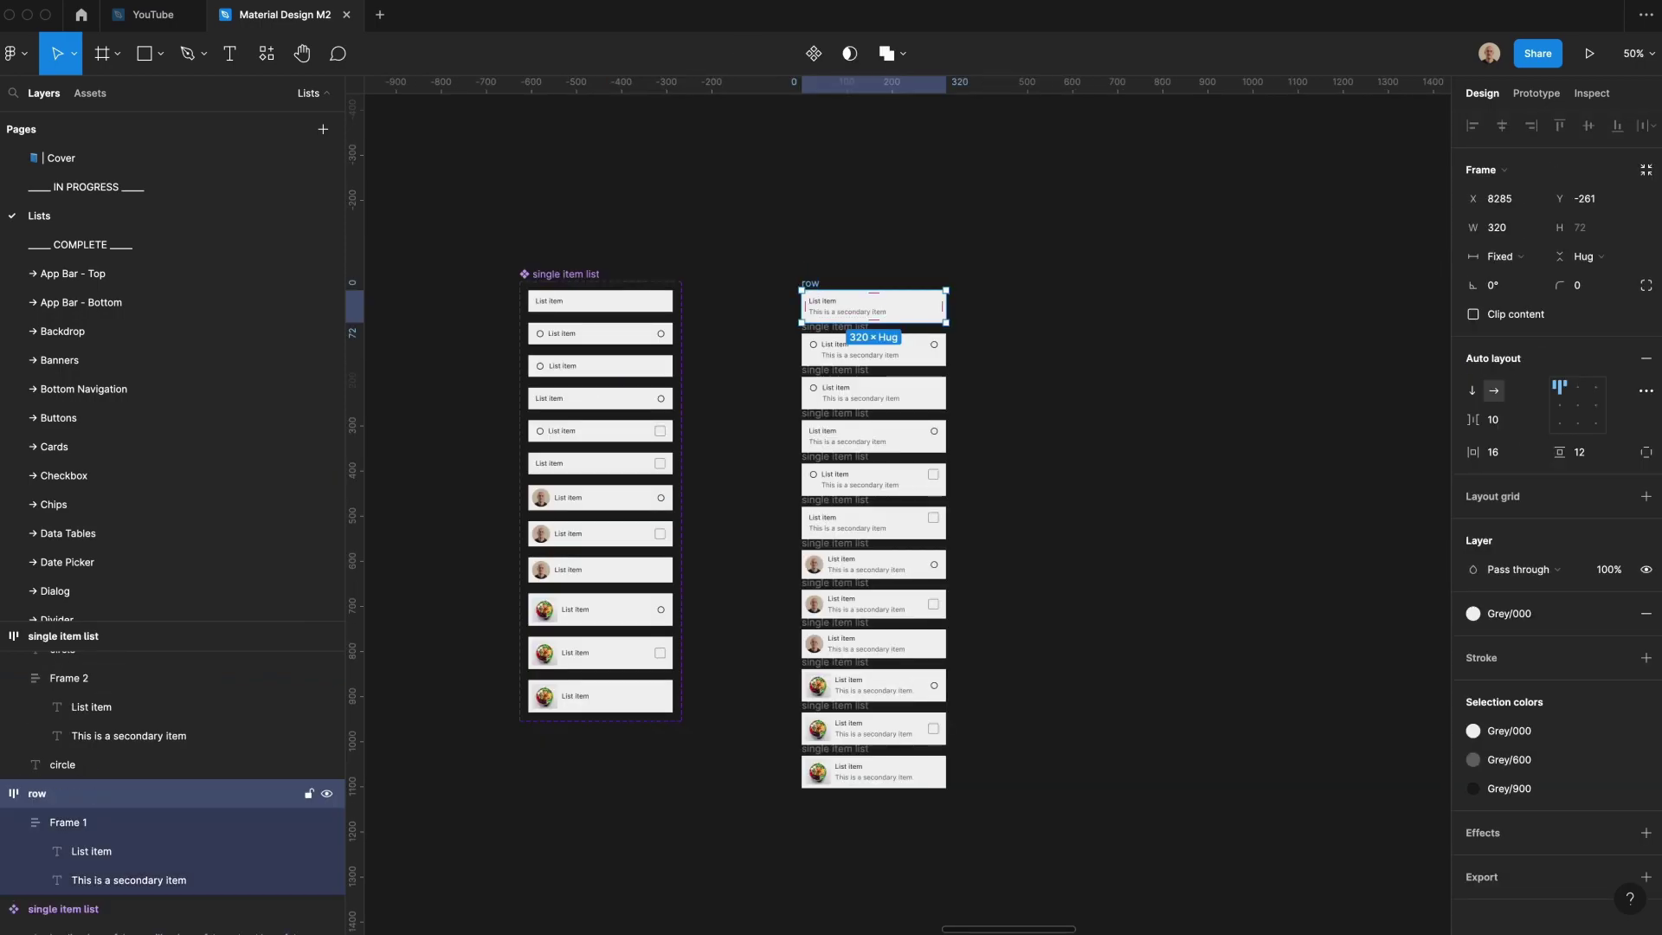
pyautogui.press('super+a')
pyautogui.click(815, 241)
pyautogui.scroll(2, 906, 570)
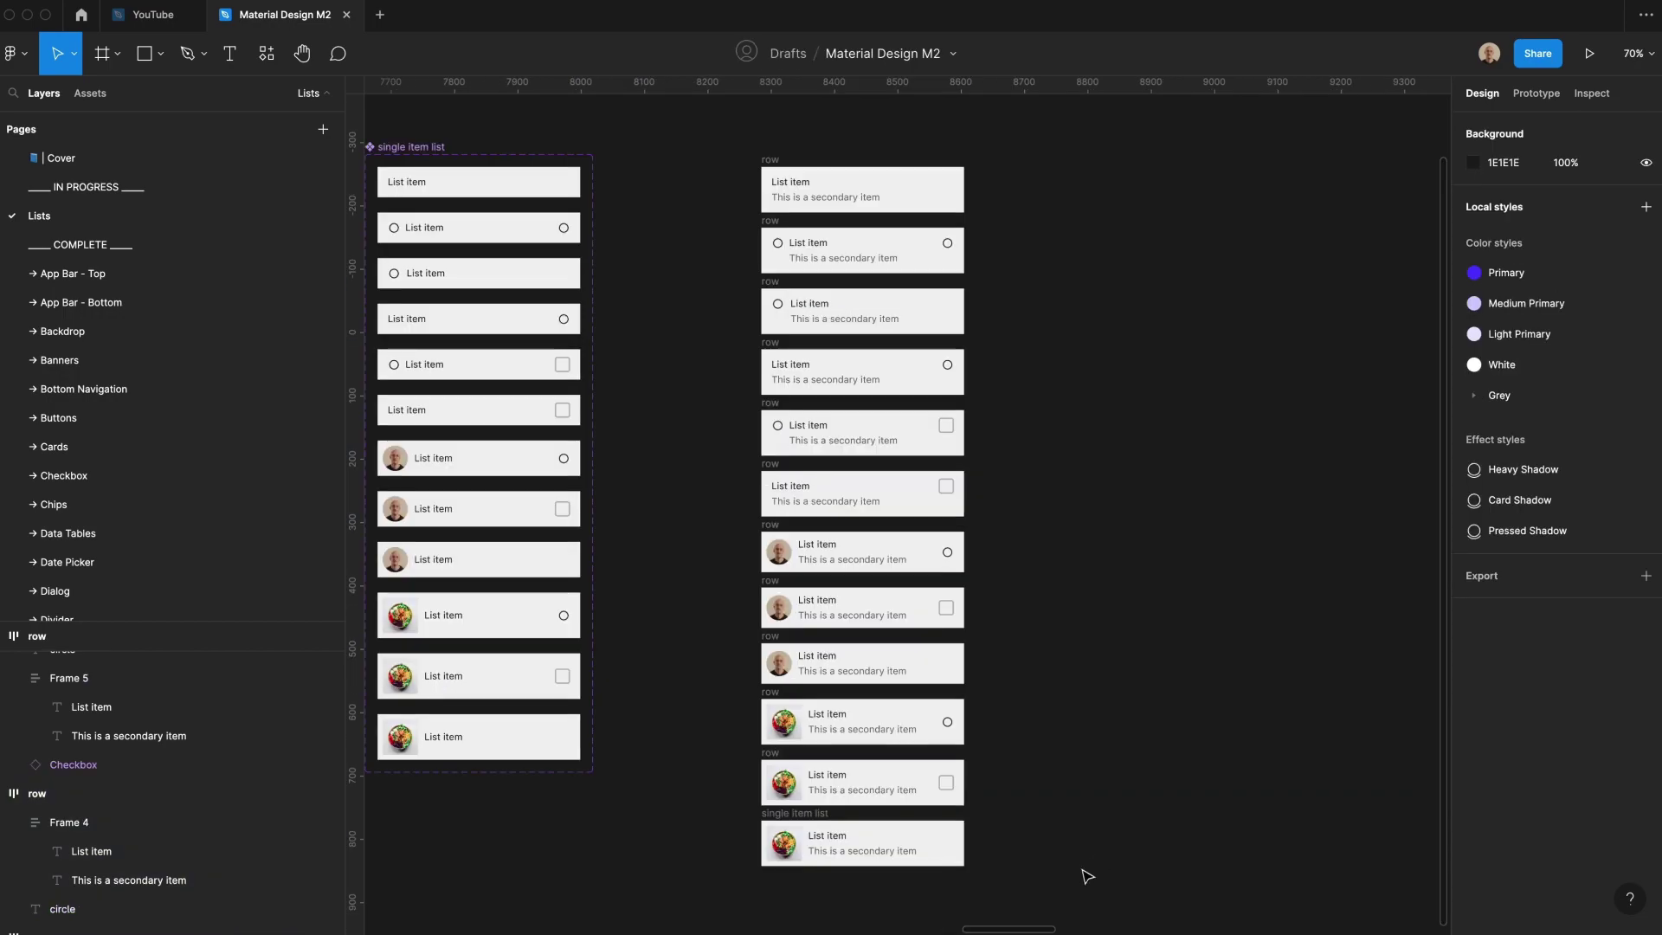
# - Create a component set from the twelve two-line rows and name it "two line list"
pyautogui.moveTo(1062, 900); pyautogui.dragTo(630, 156)
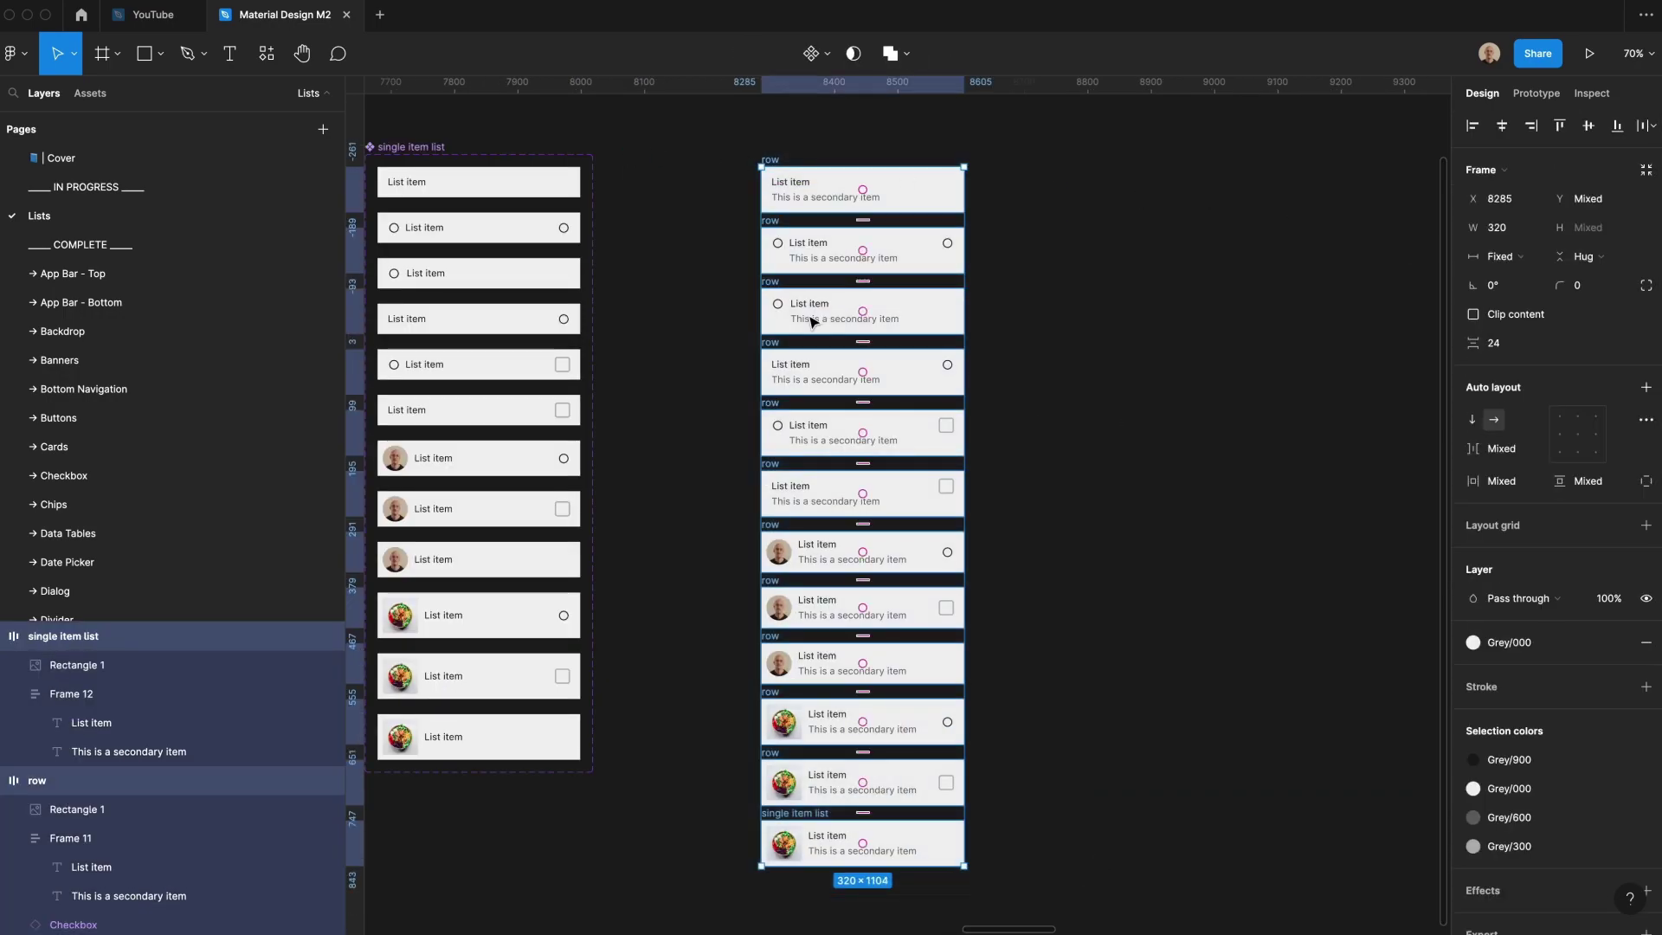
pyautogui.click(826, 58)
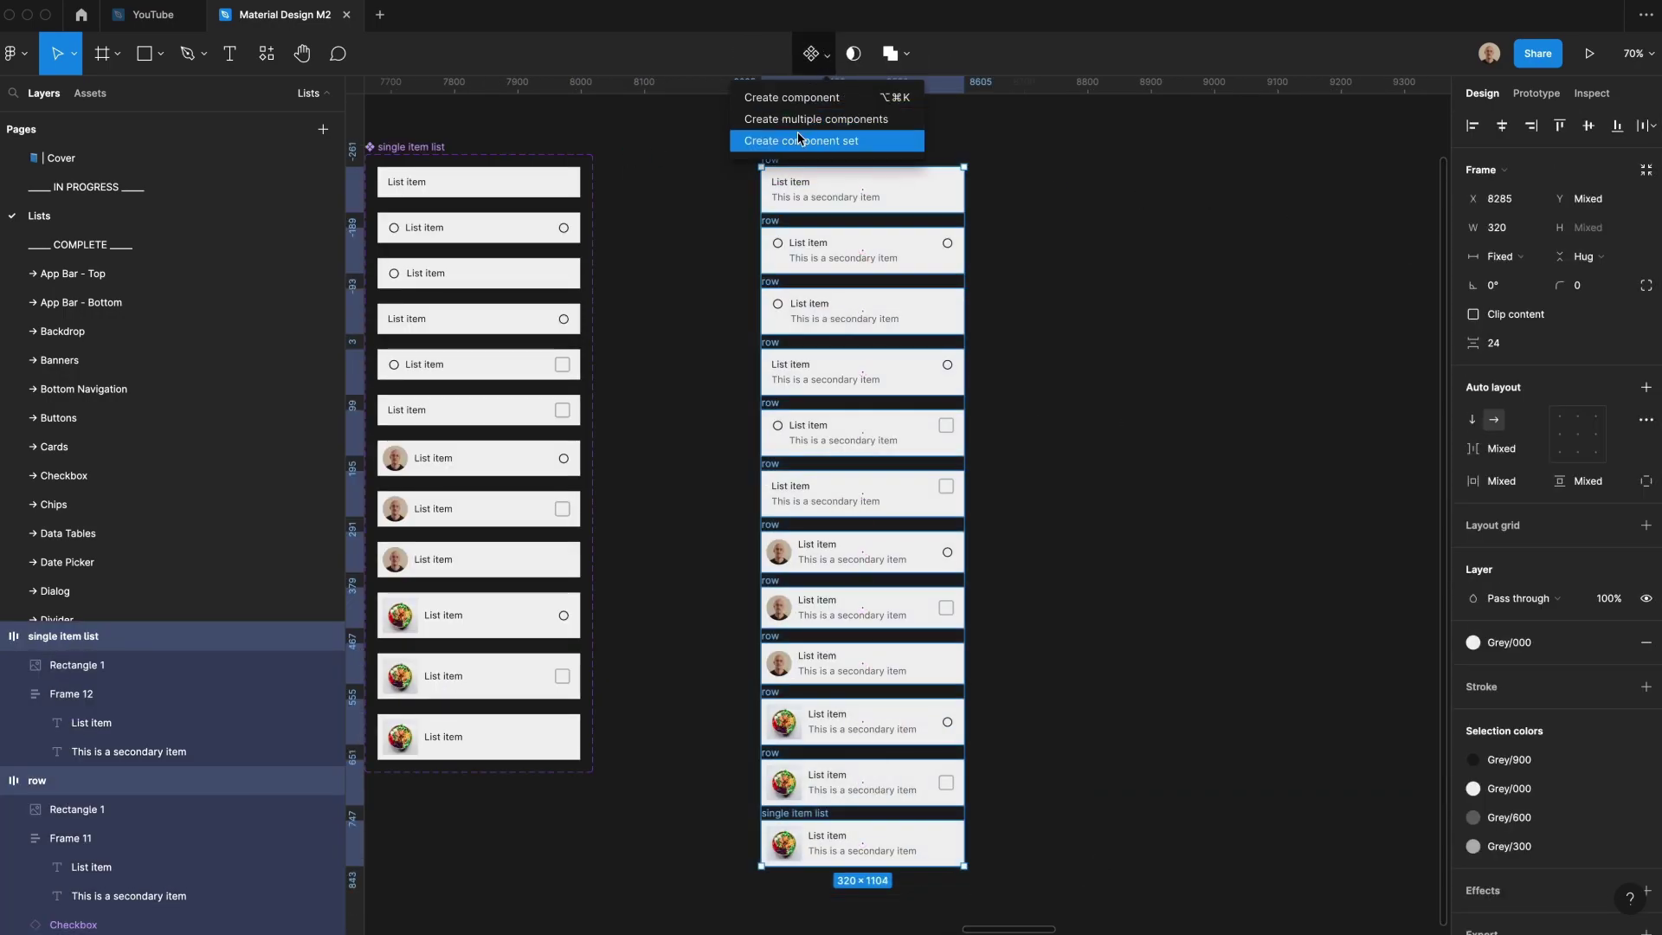
pyautogui.click(823, 137)
pyautogui.write('two l')
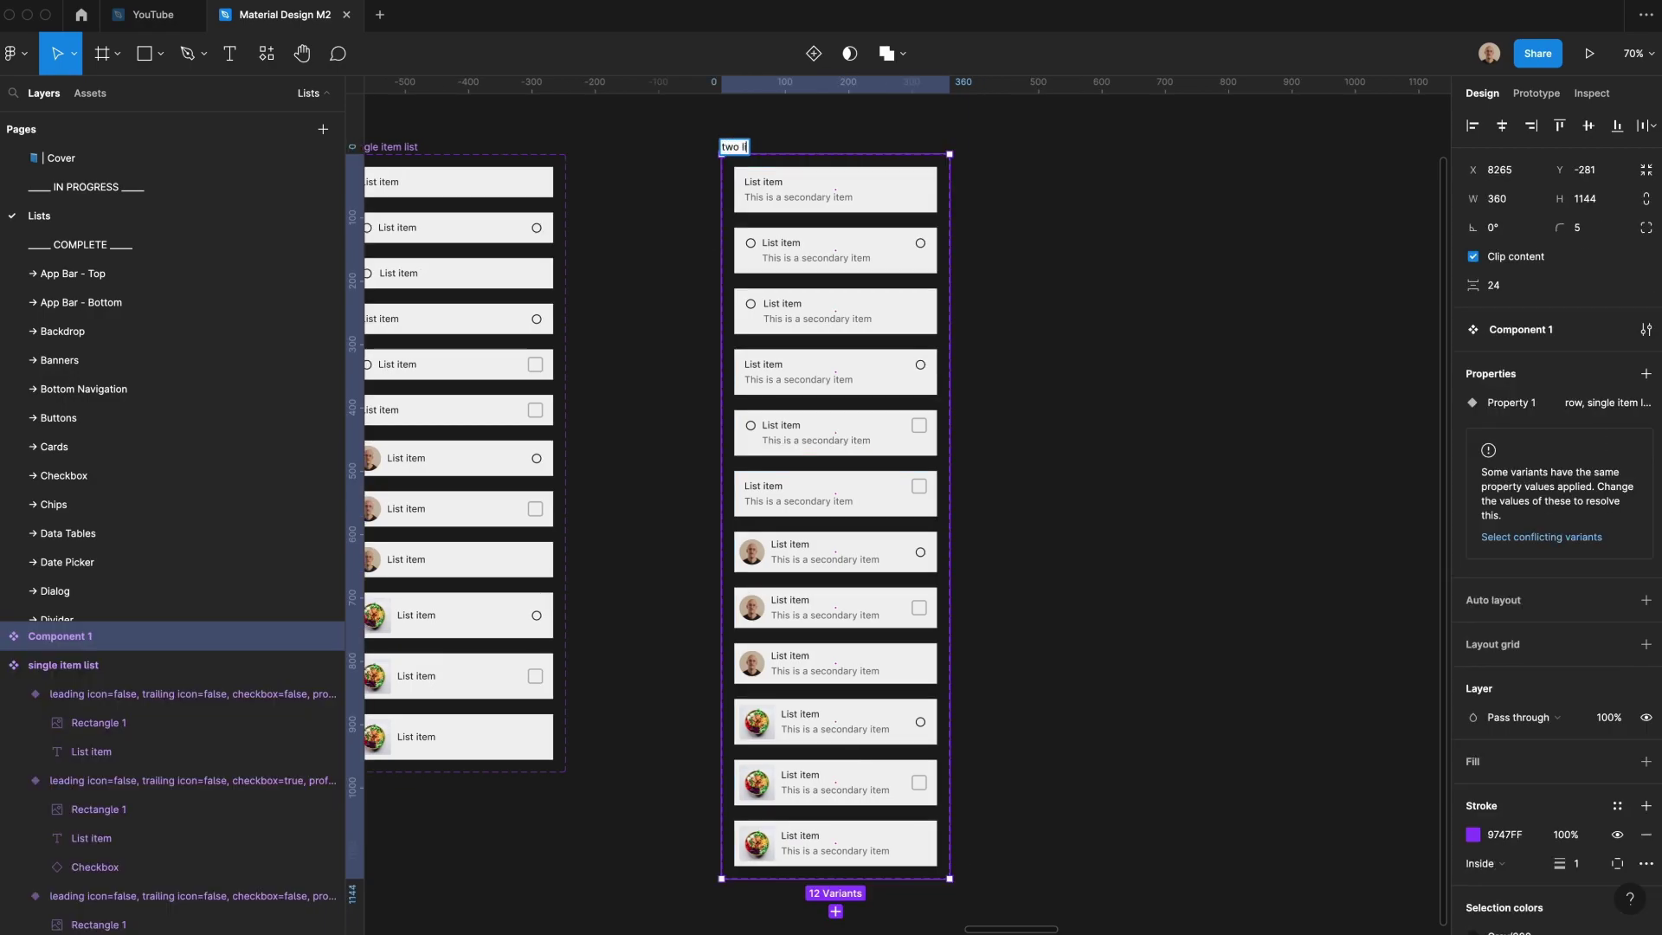
pyautogui.write('ine list')
pyautogui.press('Return')
# - Add a "leading icon" variant property to the two line list set and rename Property 1 as "trailing icon"
pyautogui.click(417, 149)
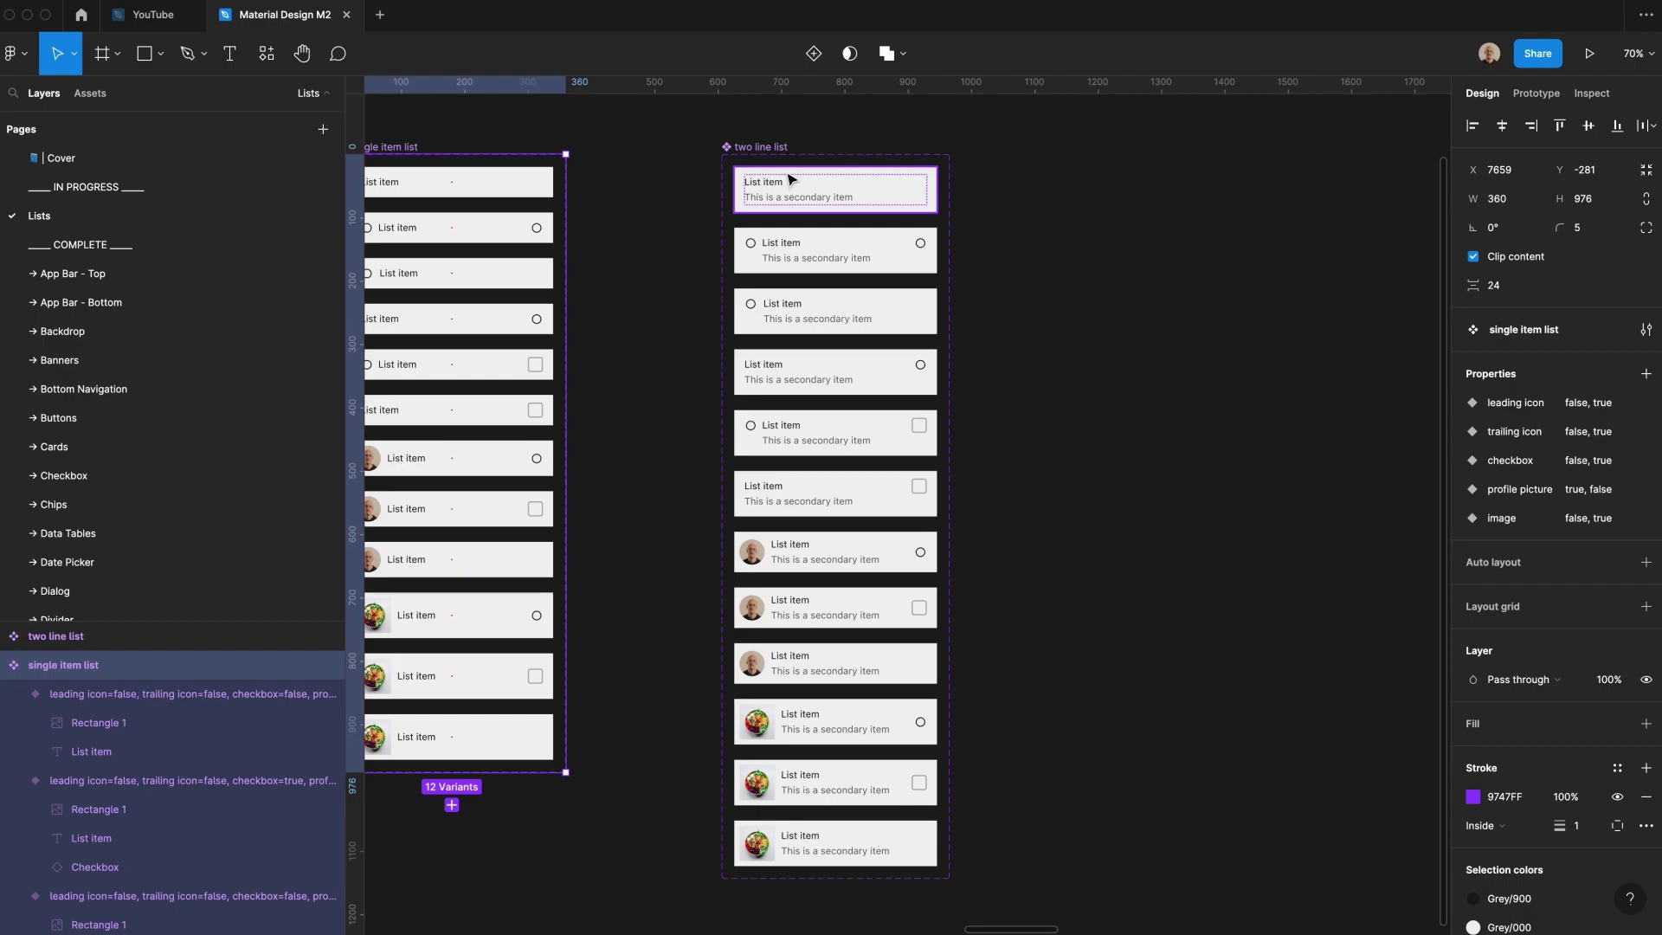
pyautogui.click(753, 147)
pyautogui.click(1646, 374)
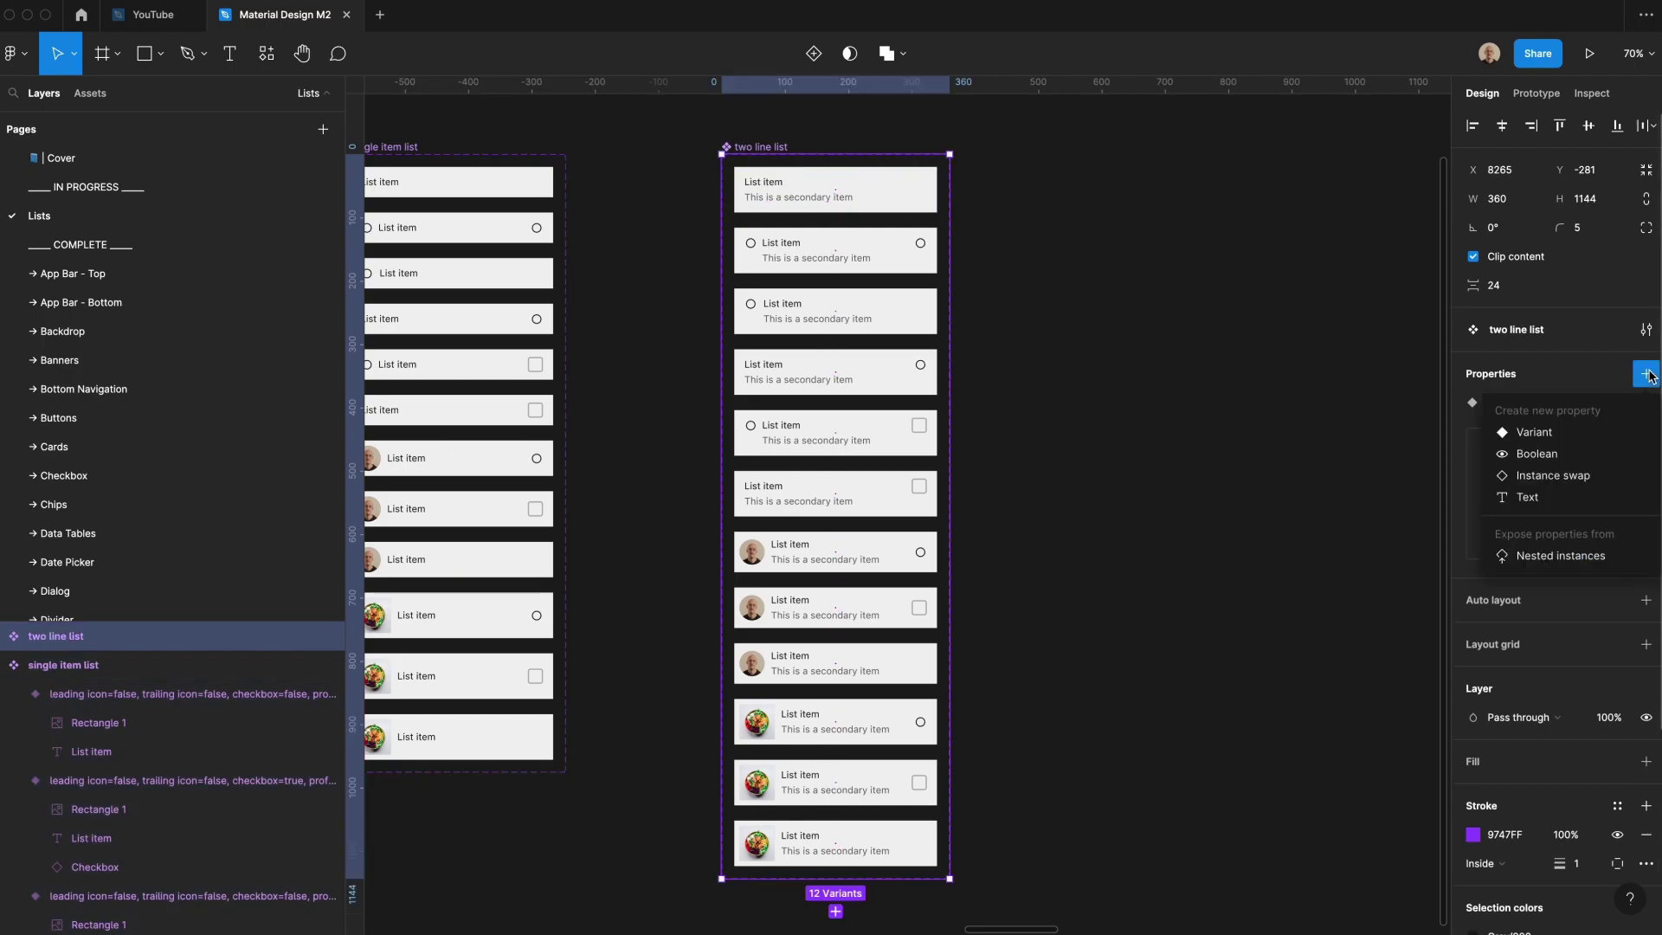
pyautogui.click(1534, 432)
pyautogui.write('leadin')
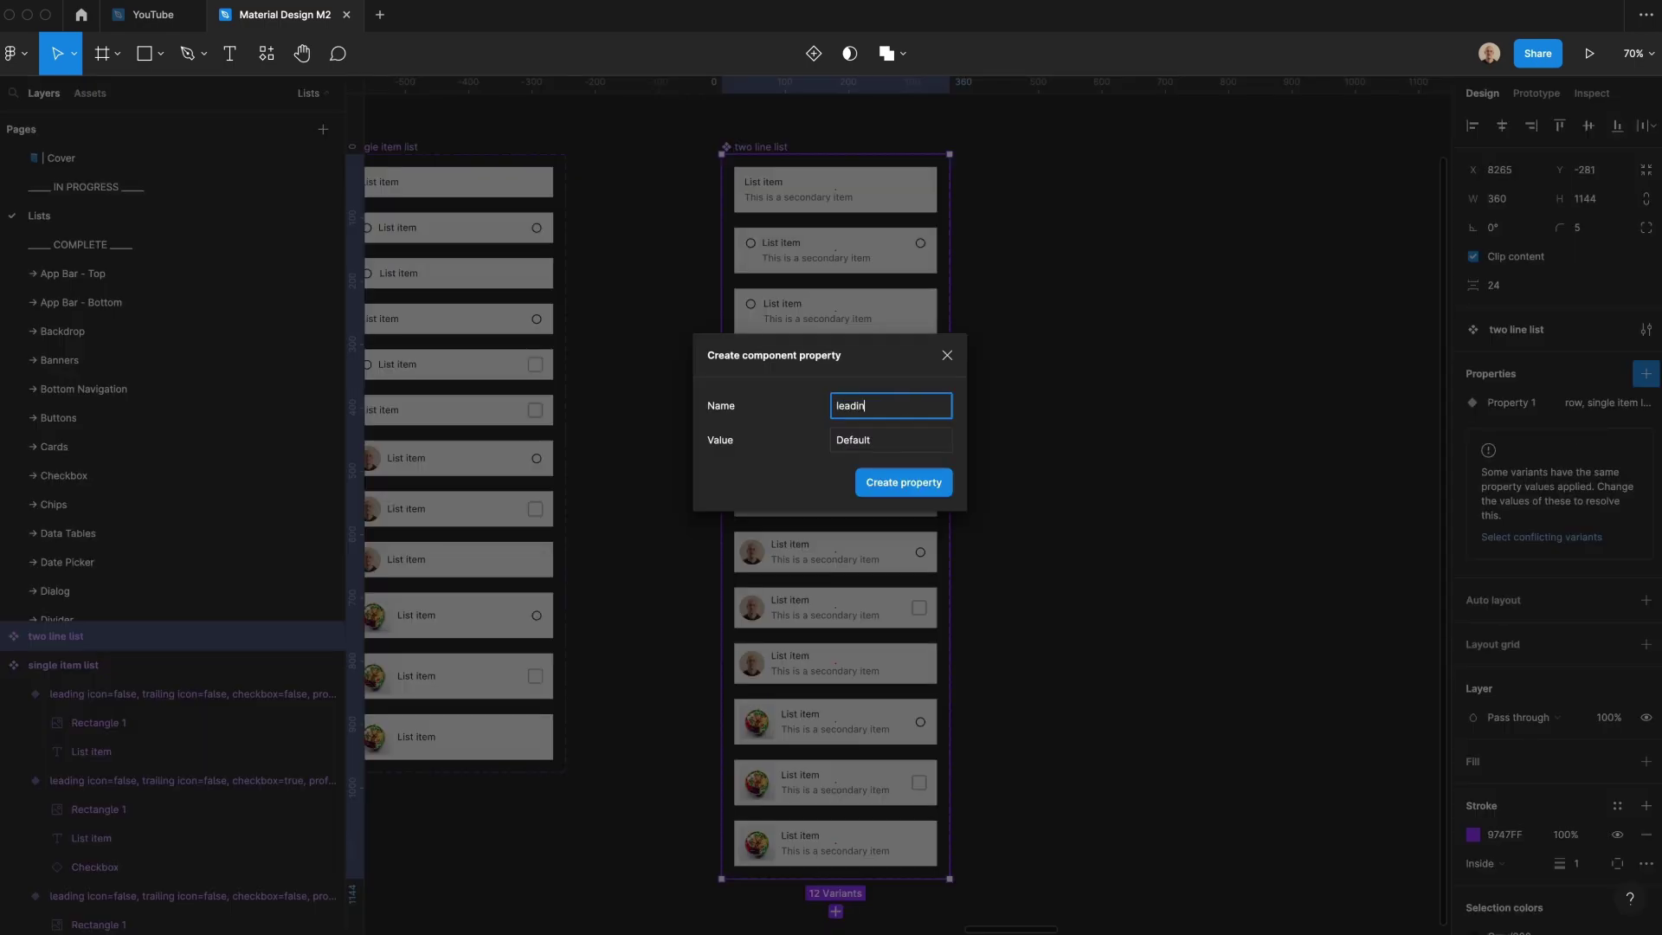
pyautogui.write('g icon')
pyautogui.press('Return')
pyautogui.doubleClick(1507, 402)
pyautogui.write('tra')
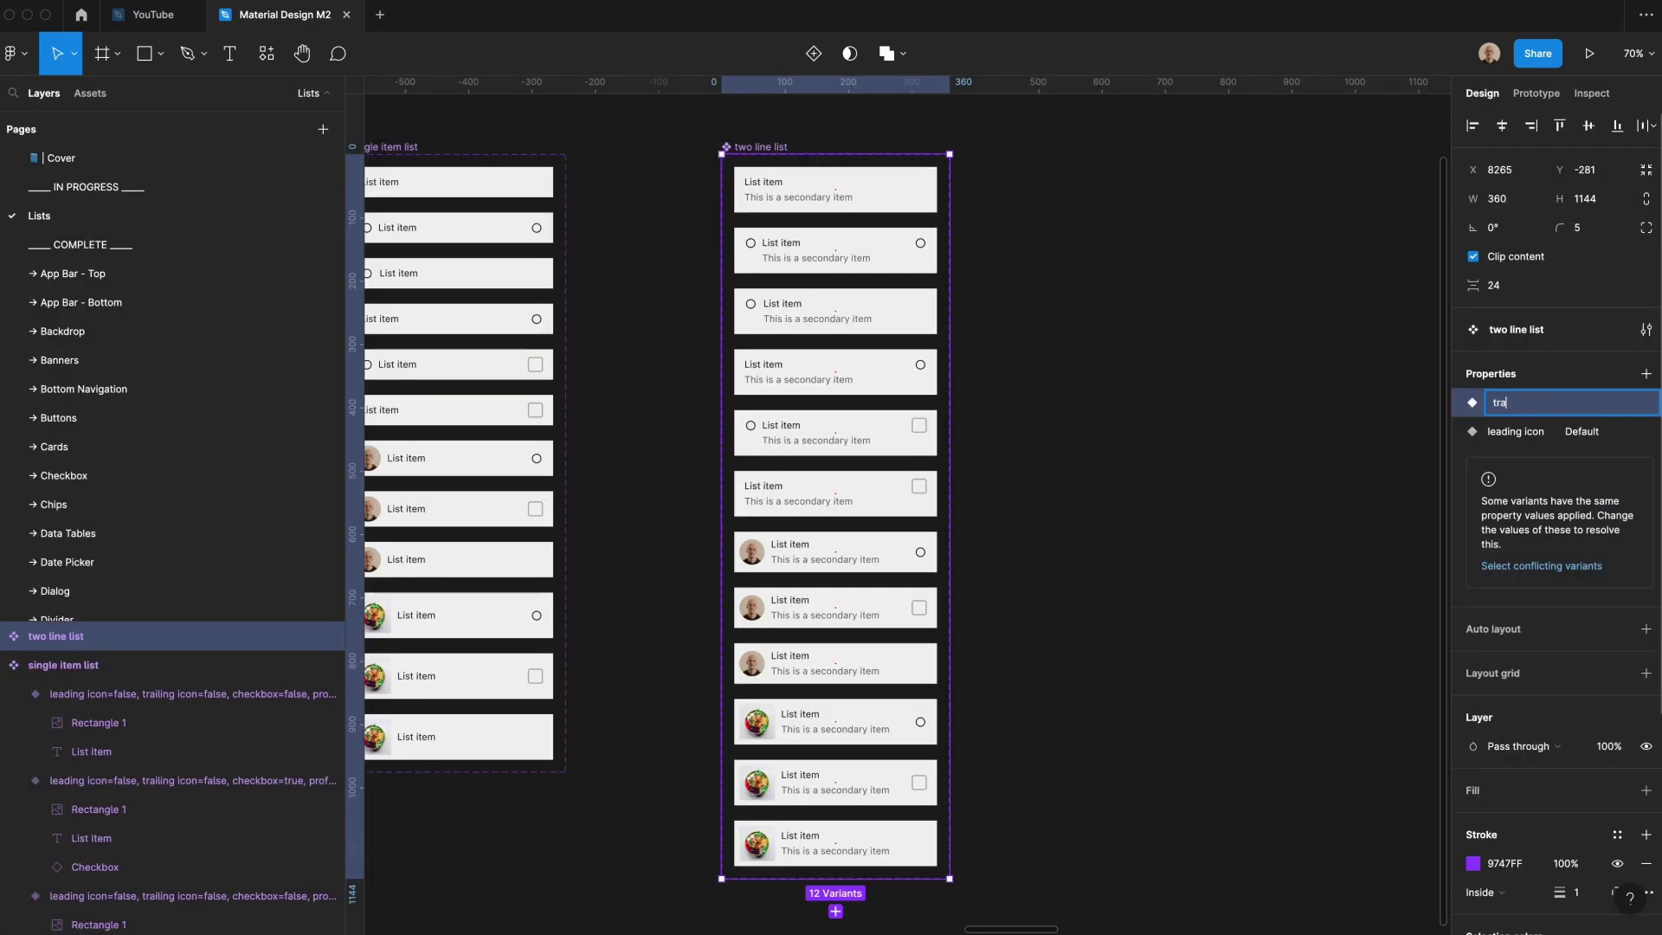
# - Add the variant properties "profile picture", "image" and "checkbox" to the two line list set
pyautogui.write('prof')
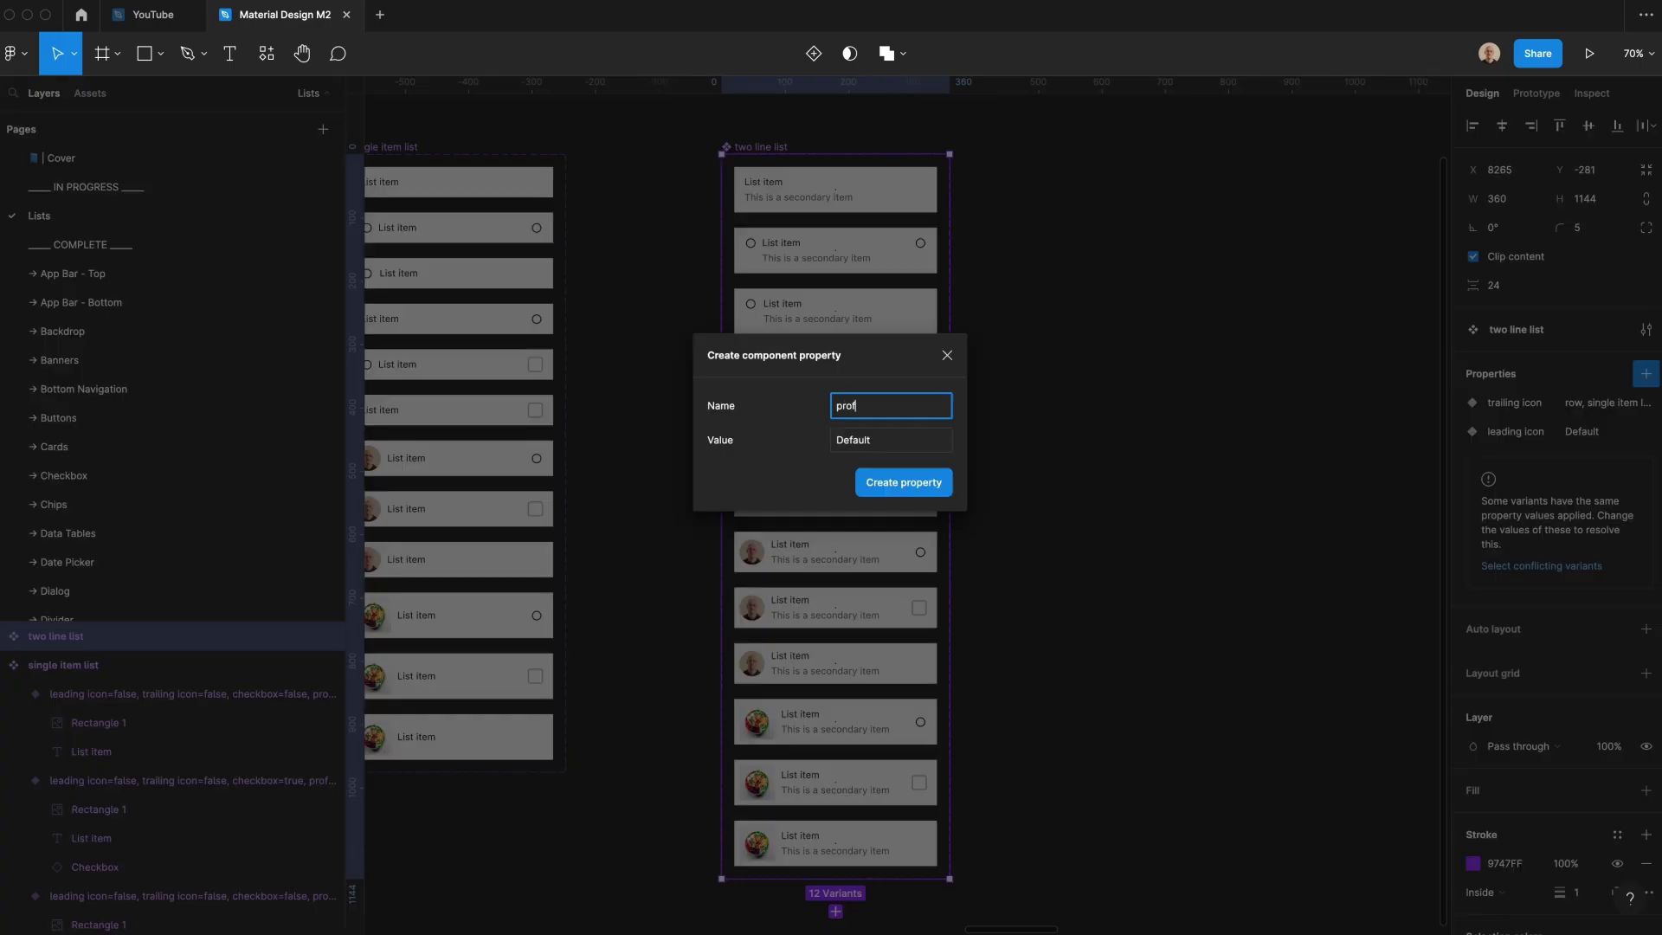
pyautogui.write('ima')
pyautogui.write('ge')
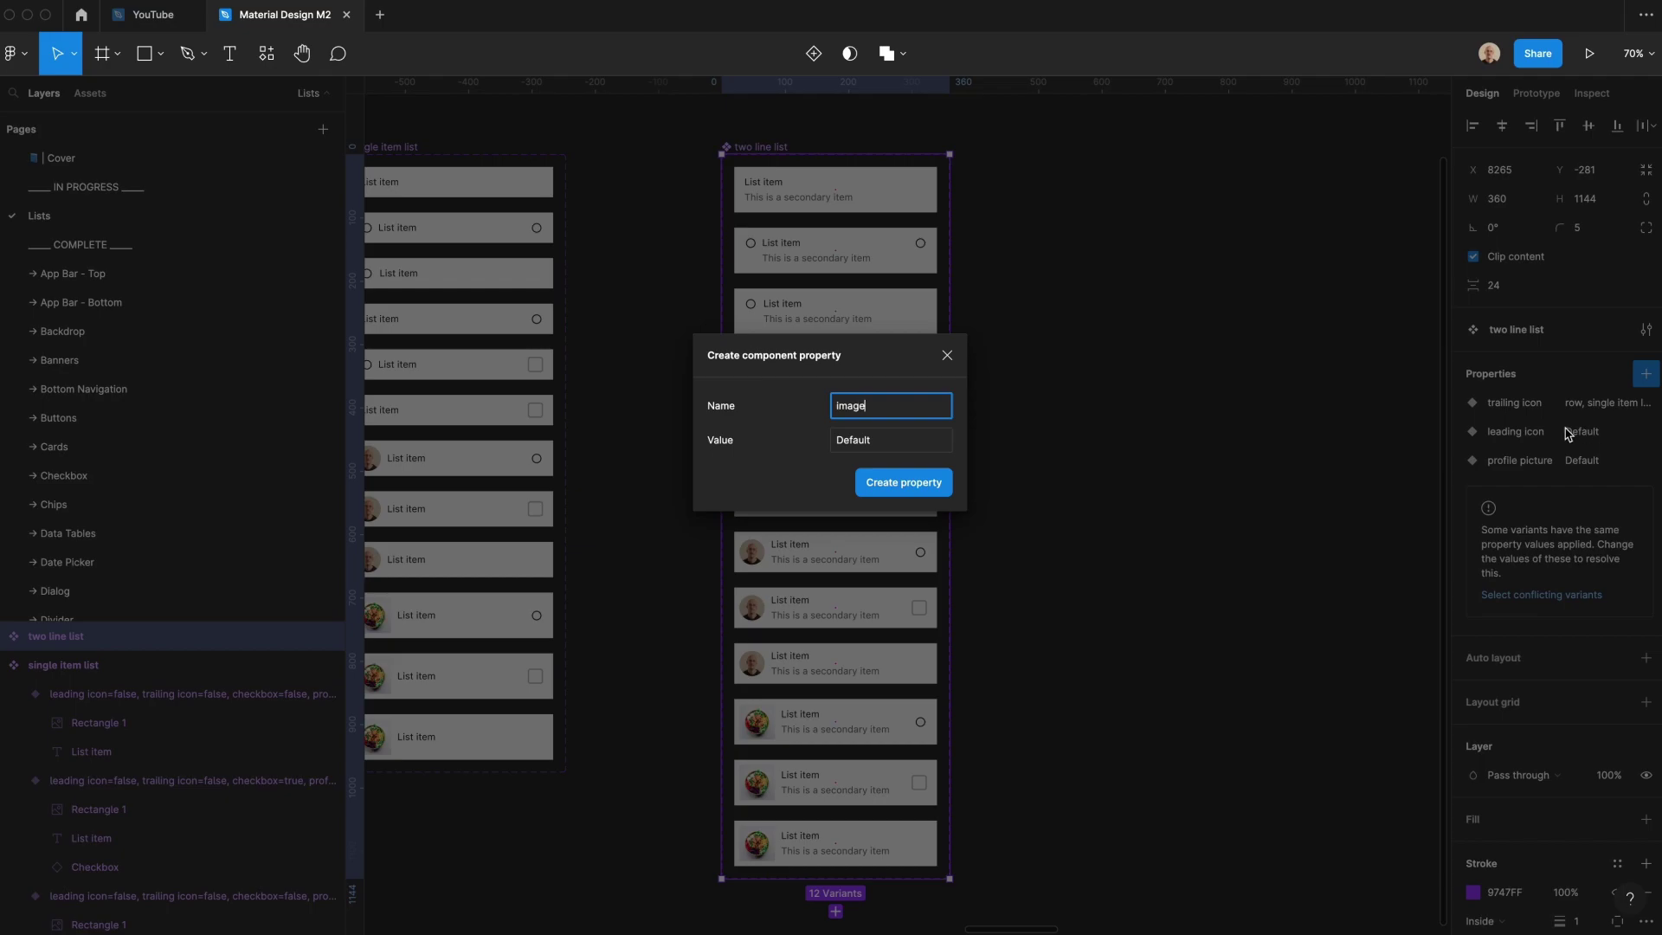
pyautogui.press('Return')
pyautogui.write('checkbox')
pyautogui.press('Return')
pyautogui.press('Return')
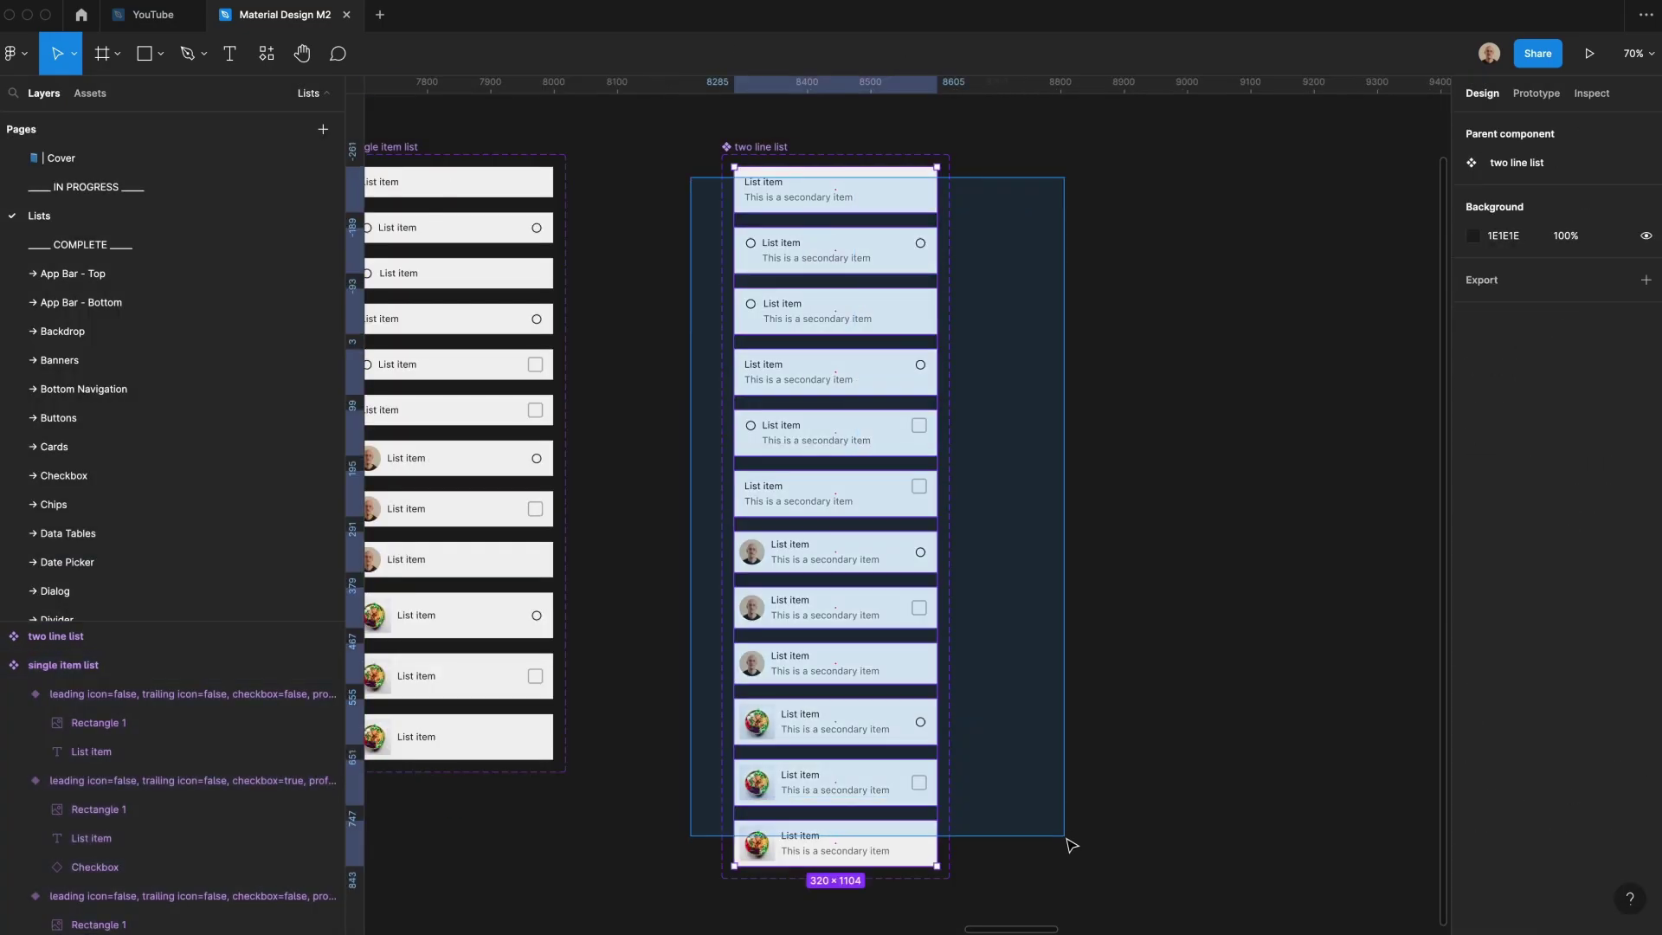
# - Set the auto layout alignment of all two line list variants to left and vertically centered
pyautogui.scroll(-3, 1549, 737)
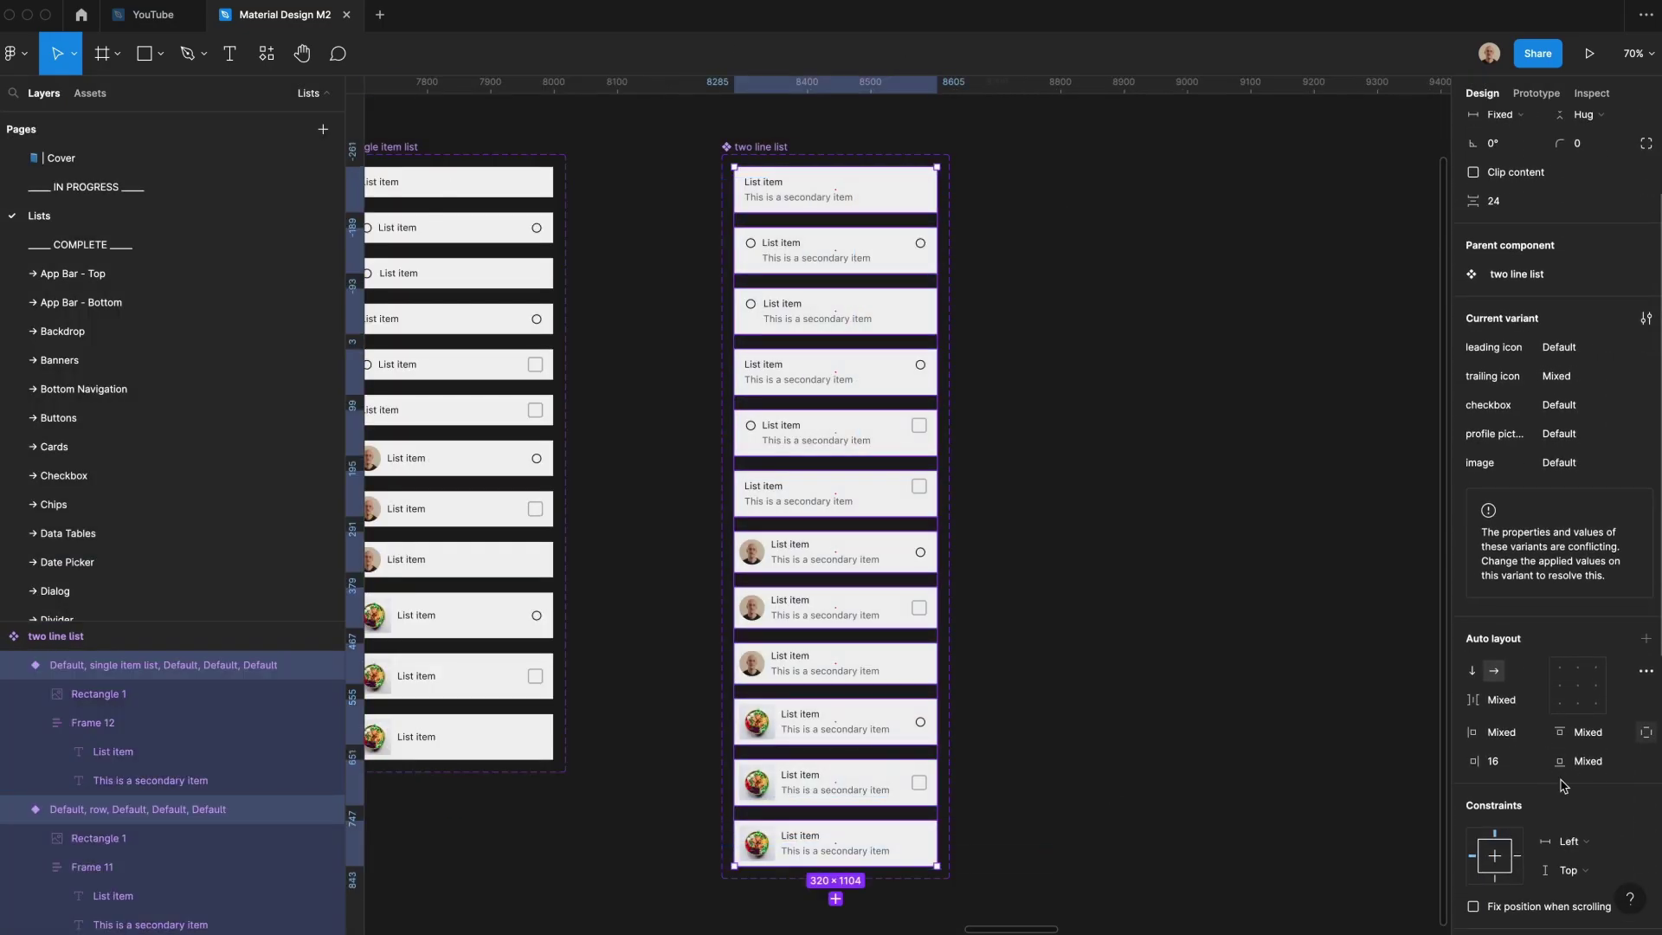
pyautogui.click(1561, 693)
pyautogui.click(1115, 592)
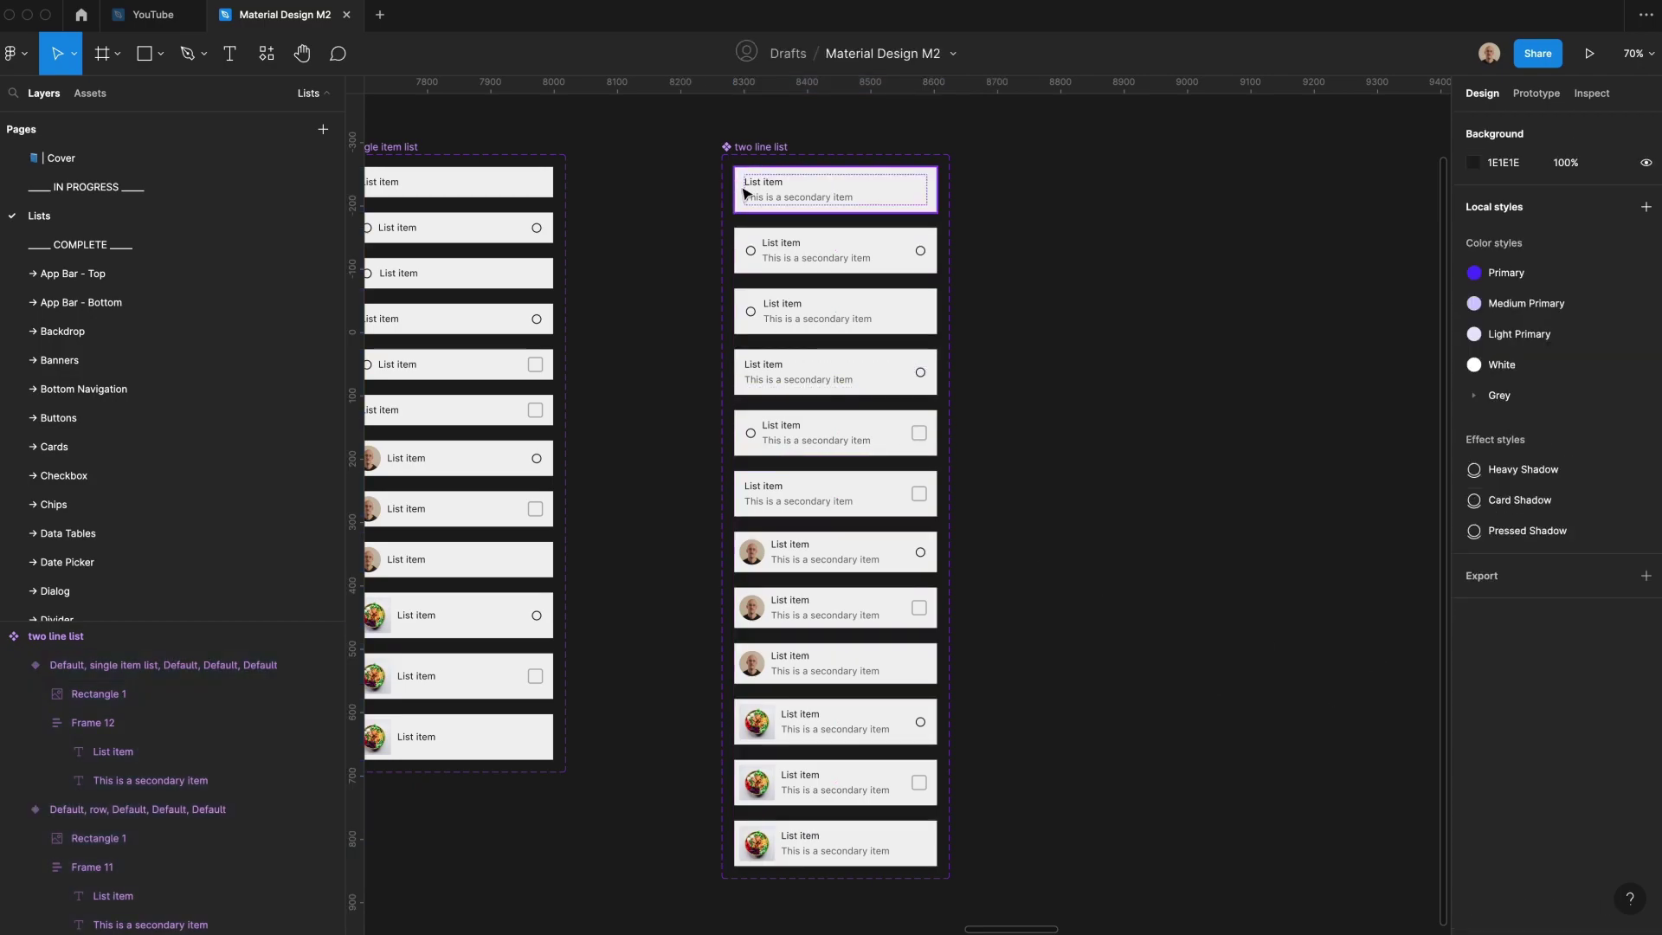
# - Set leading icon to true or false on the two line list variants according to their icons, and trailing icon to false on those without one
pyautogui.click(742, 194)
pyautogui.keyDown('shift'); pyautogui.click(761, 374); pyautogui.keyUp('shift')
pyautogui.keyDown('shift'); pyautogui.click(767, 494); pyautogui.keyUp('shift')
pyautogui.click(1580, 489)
pyautogui.write('true')
pyautogui.click(1580, 490)
pyautogui.write('false')
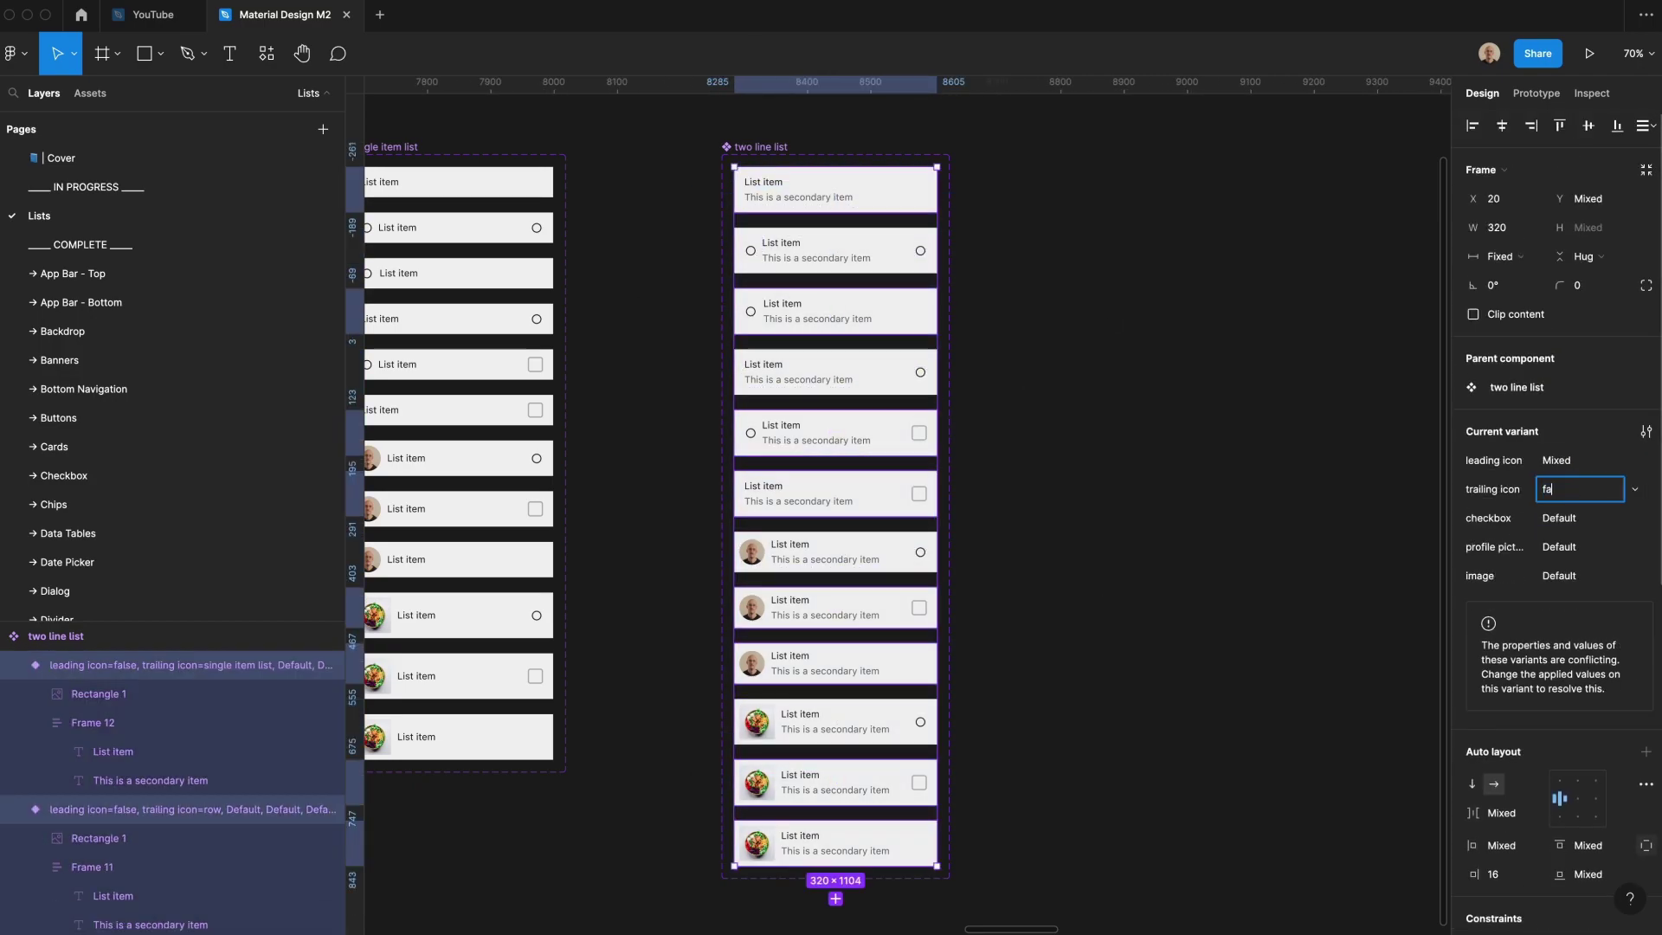
pyautogui.press('Return')
# - Set checkbox to true on the variants containing a checkbox and profile picture to false on those without a picture
pyautogui.click(1581, 518)
pyautogui.write('true')
pyautogui.press('Return')
pyautogui.click(1579, 546)
pyautogui.write('false')
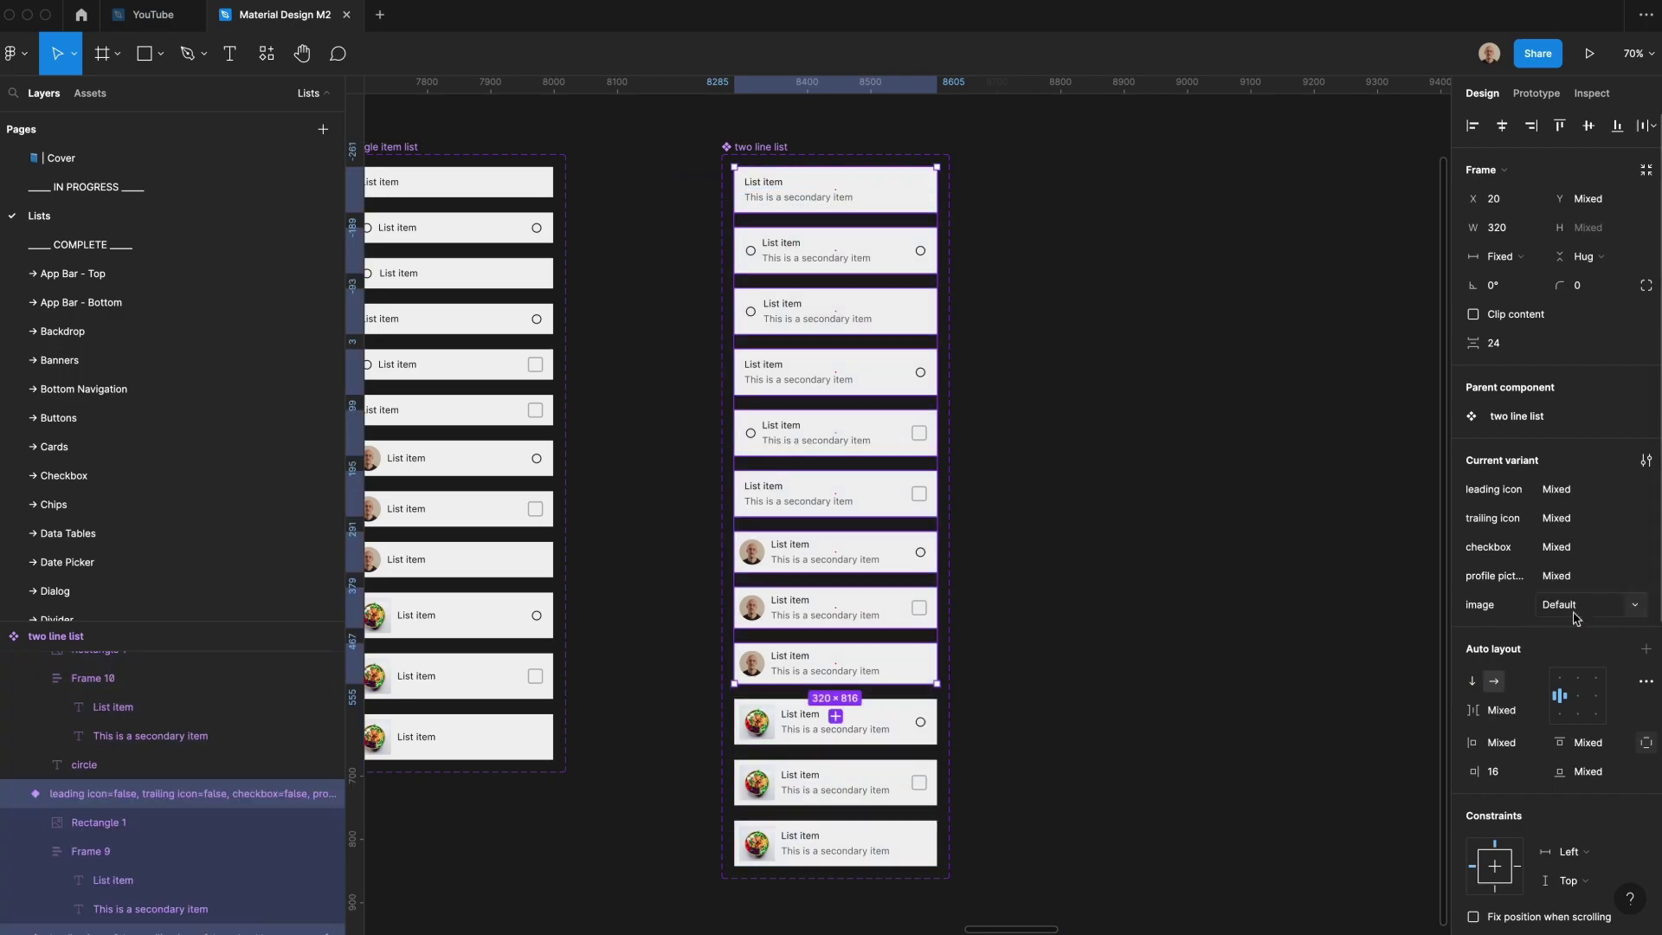
# - Set image to false on the two line list variants without an image and move the set beside the single item list set
pyautogui.click(1573, 610)
pyautogui.write('false')
pyautogui.moveTo(754, 148); pyautogui.dragTo(598, 149)
pyautogui.hotkey('shift', 'Right')
pyautogui.hotkey('shift', 'Right')
pyautogui.hotkey('shift', 'Right')
pyautogui.hotkey('shift', 'Right')
pyautogui.hscroll(-2, 598, 149)
pyautogui.click(497, 143)
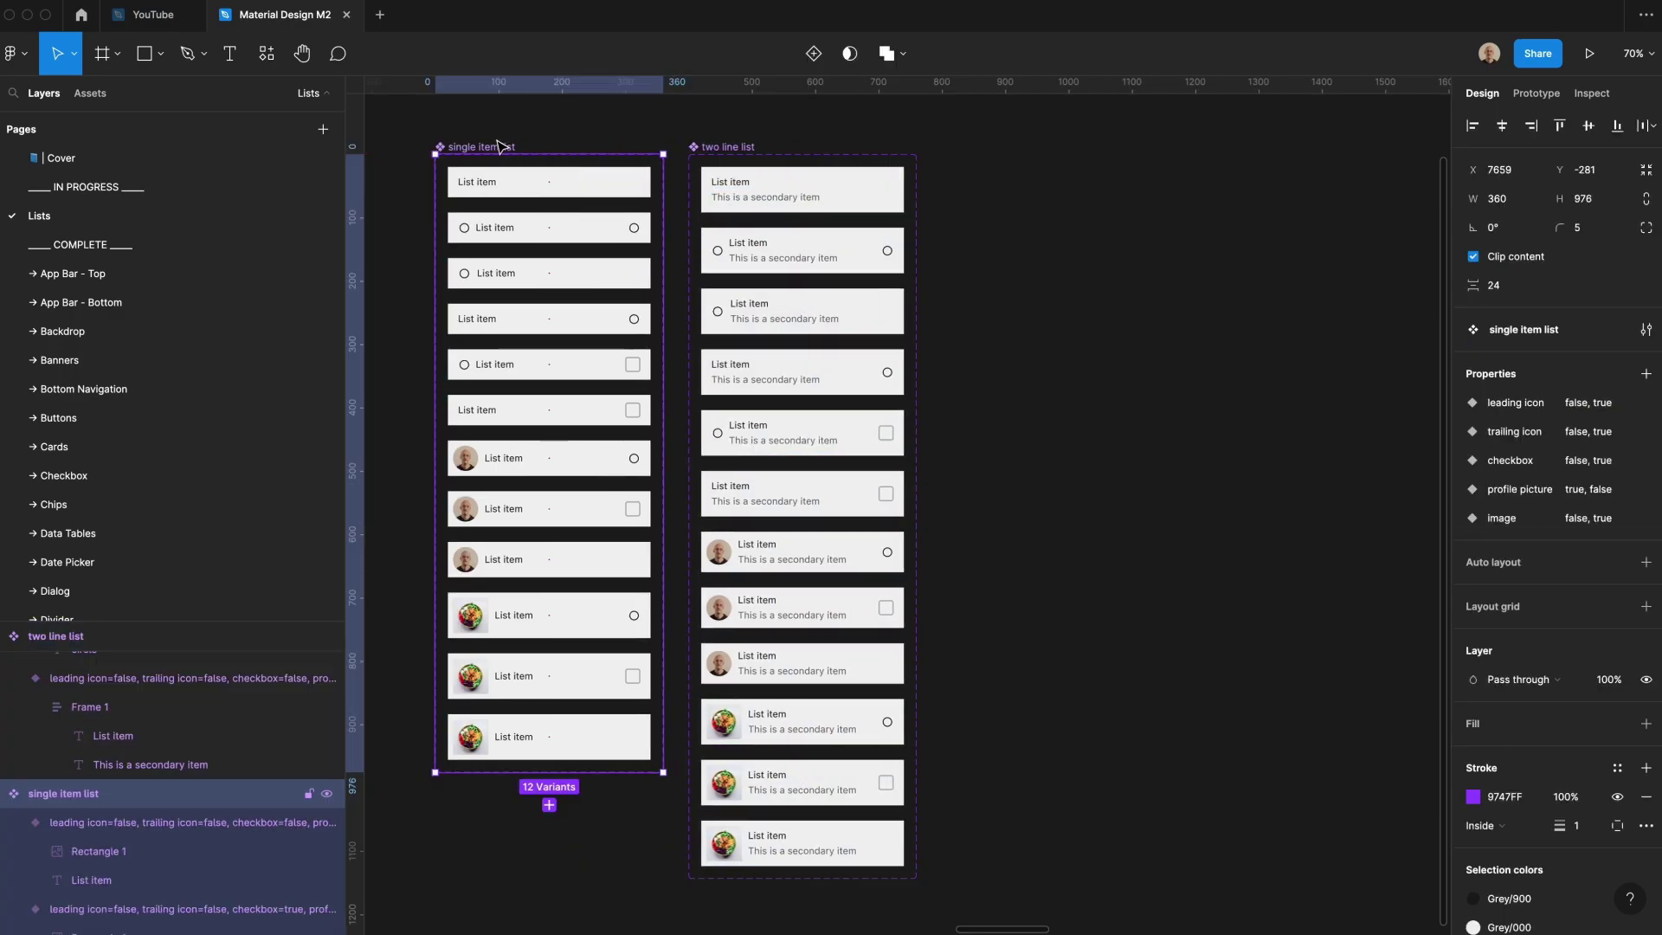
pyautogui.click(692, 147)
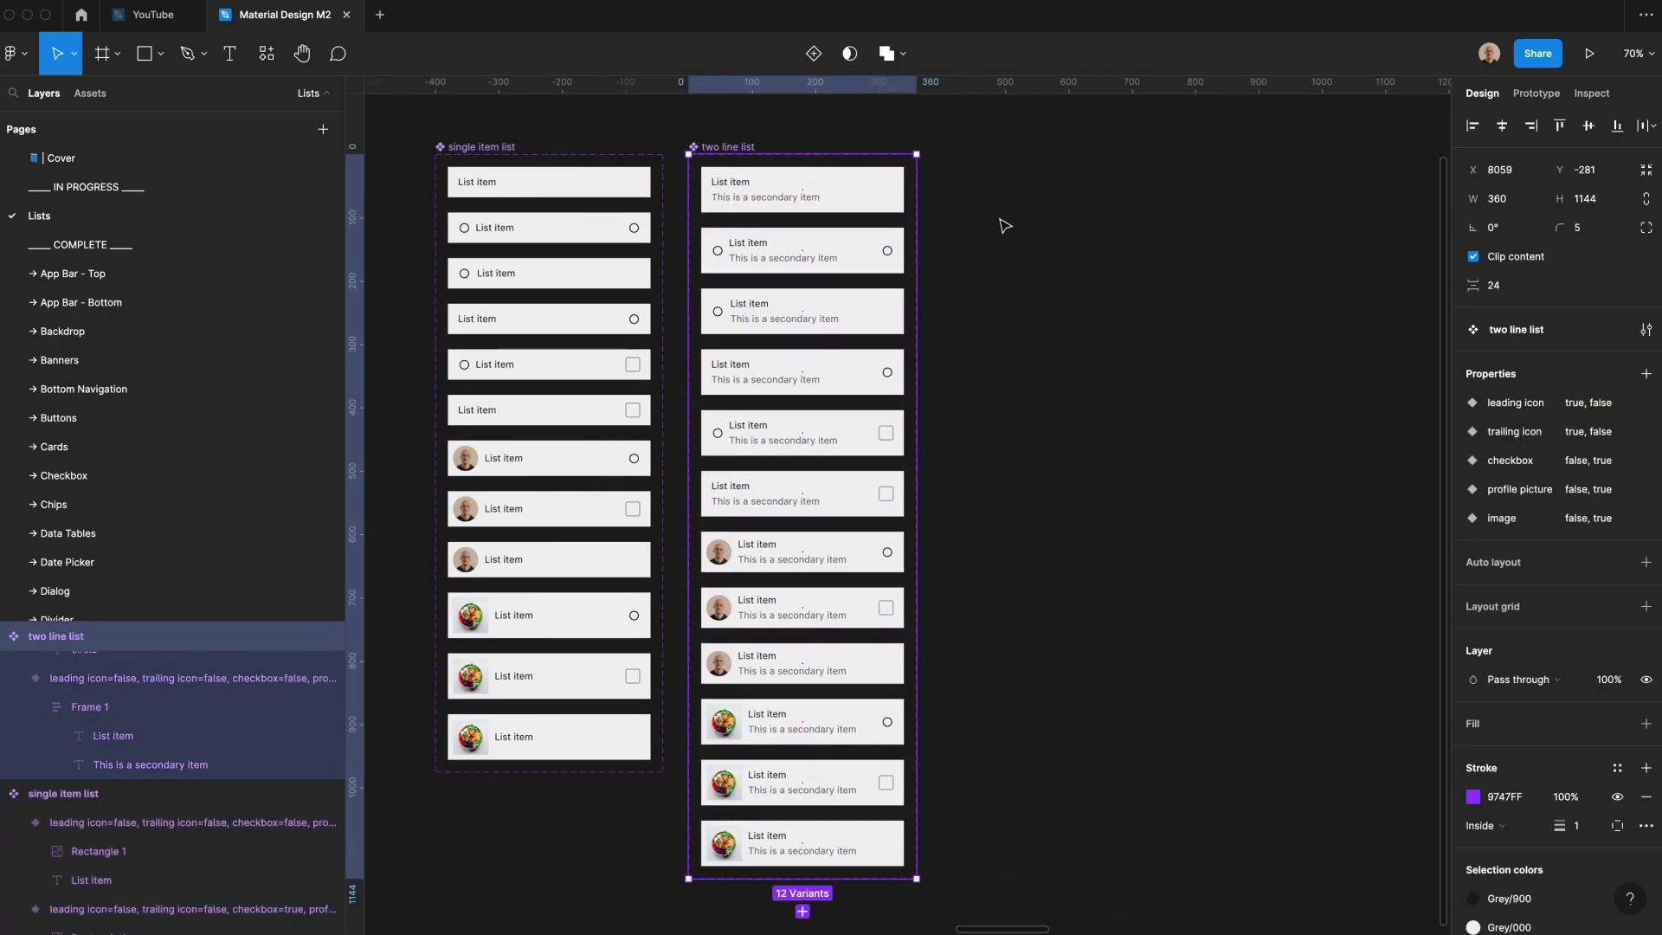
# - Place a test instance of the two line list outside the set and try its leading icon, checkbox, profile picture and image properties
pyautogui.moveTo(853, 202); pyautogui.dragTo(1246, 290)
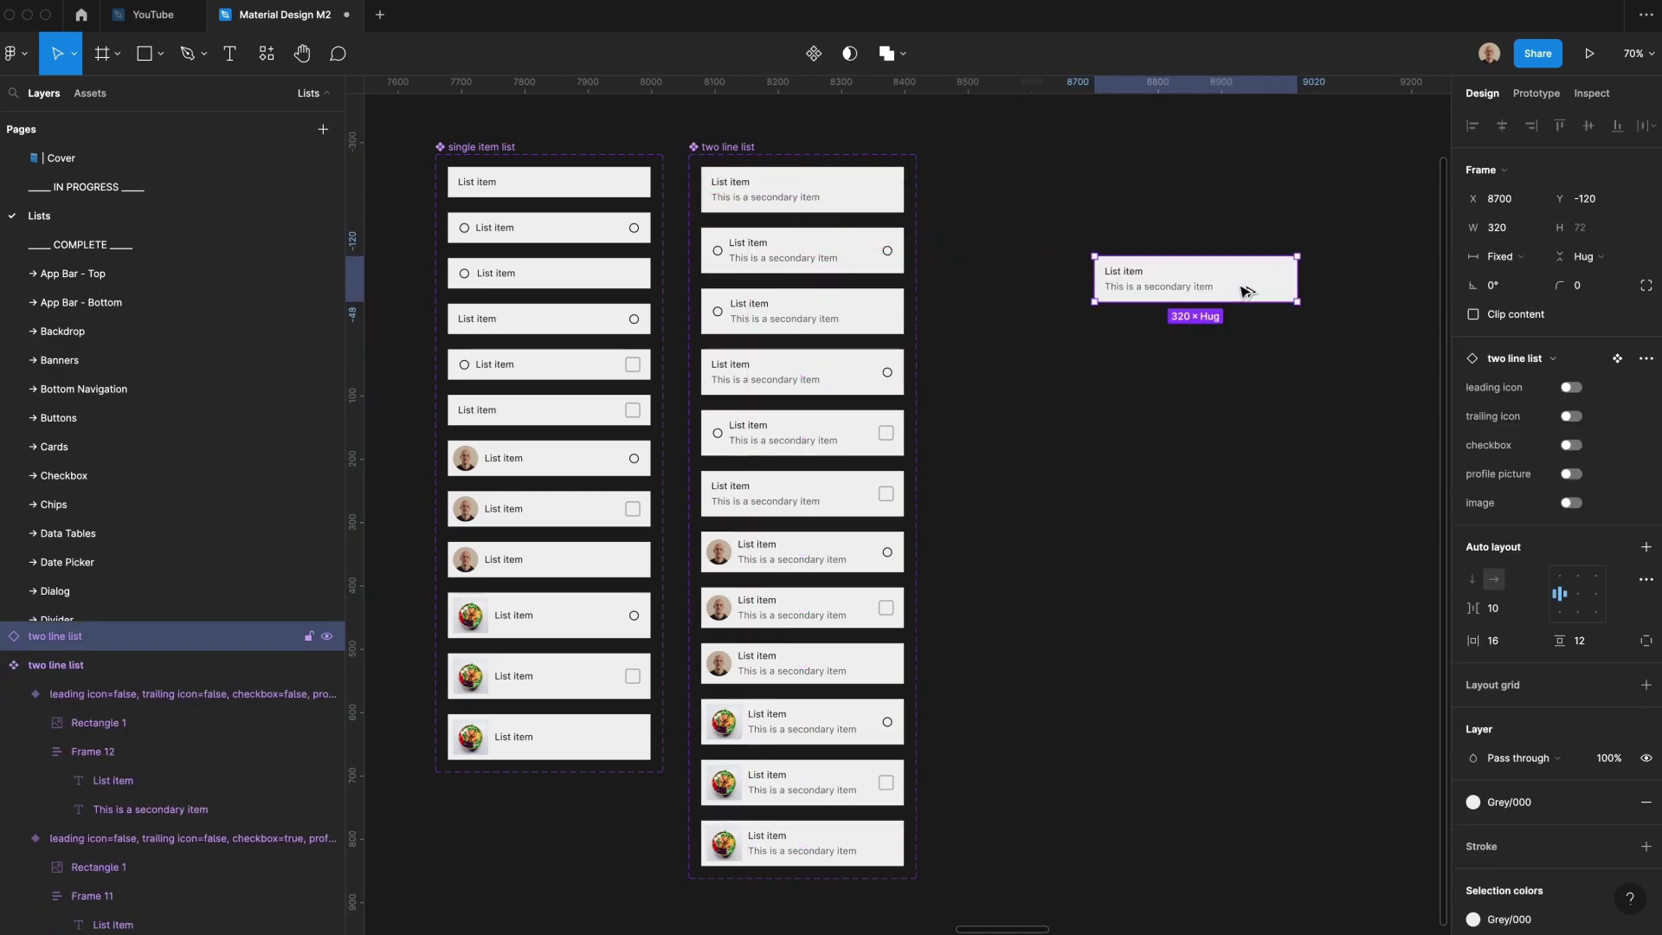
pyautogui.click(1571, 388)
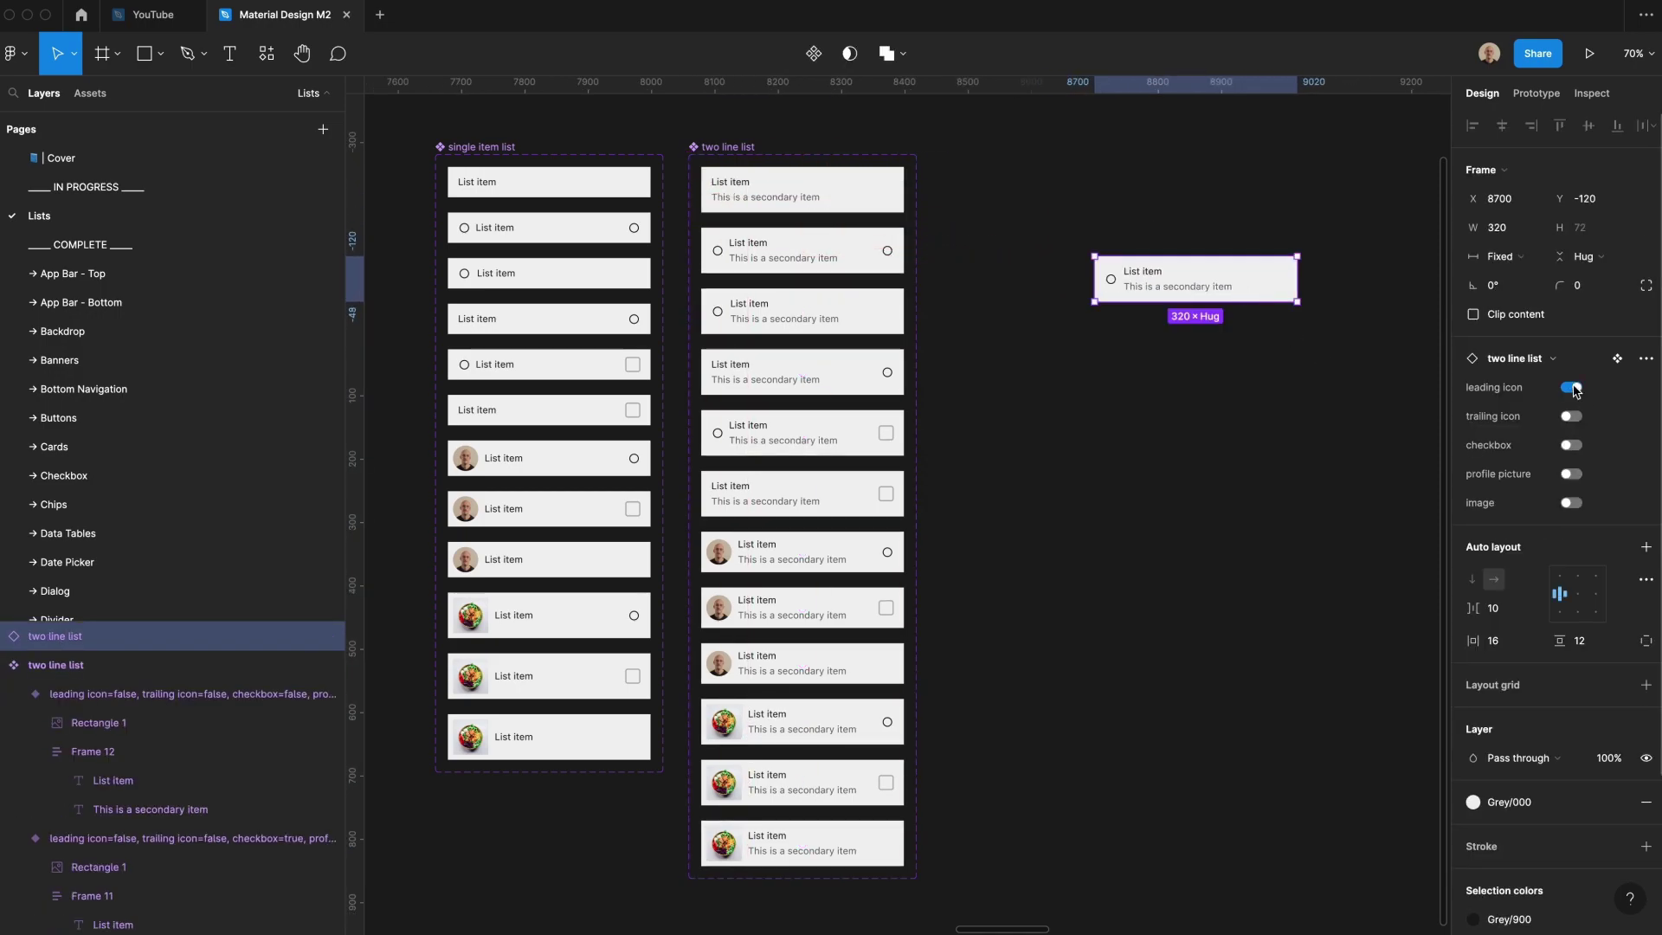
pyautogui.click(1571, 387)
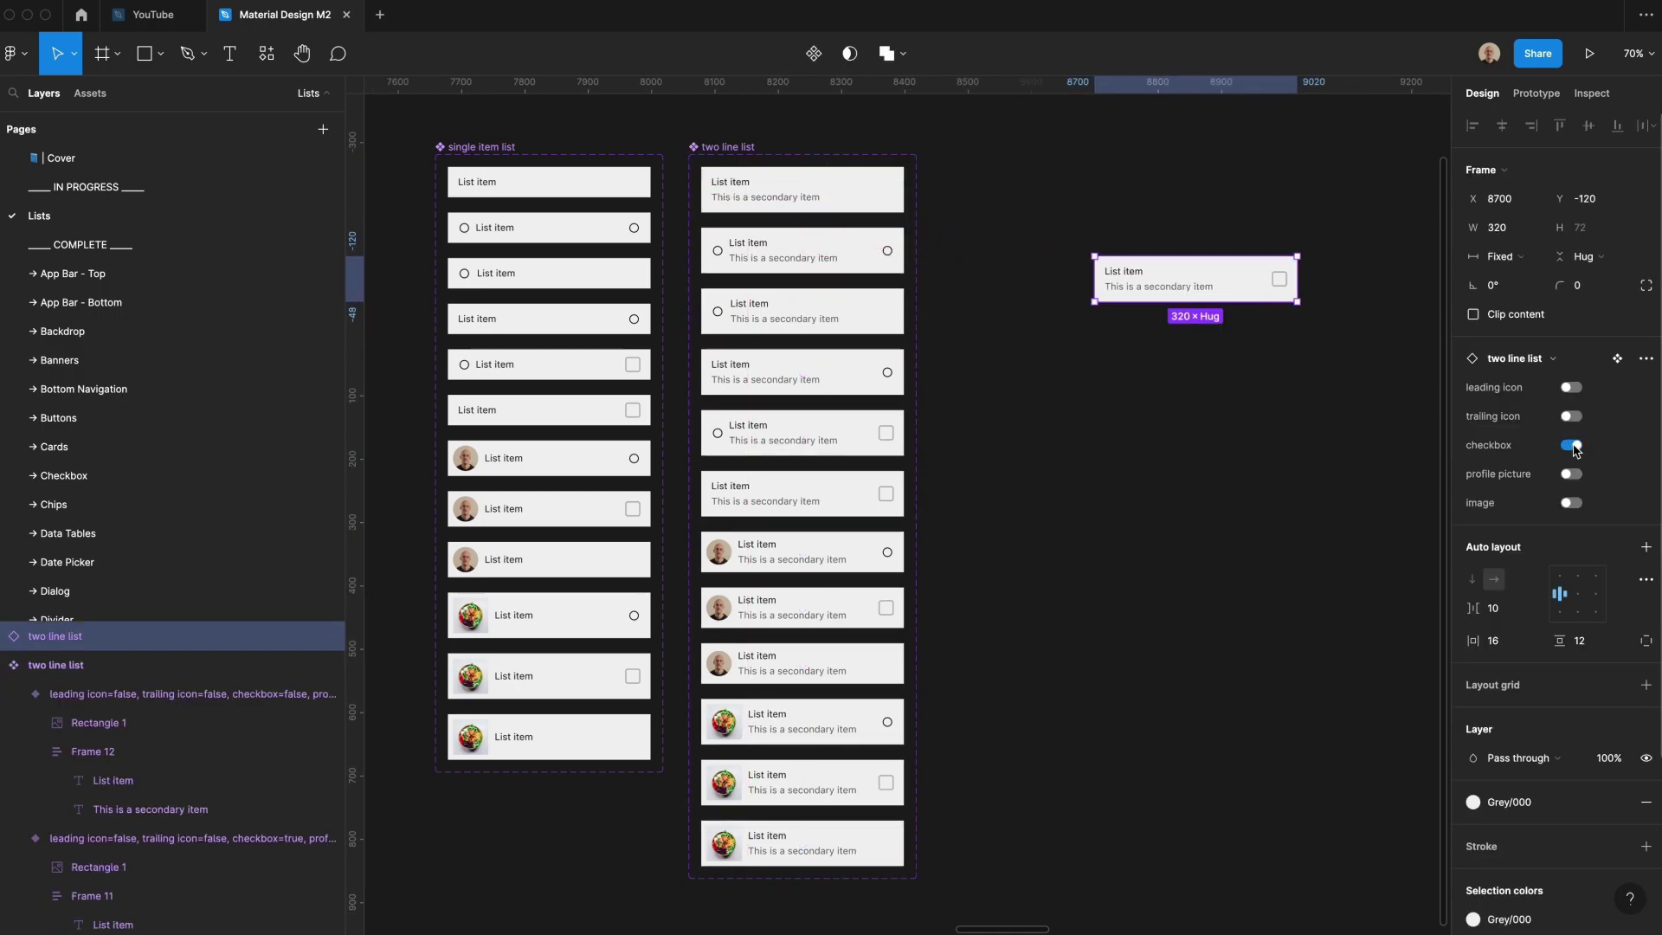
pyautogui.click(1573, 444)
pyautogui.click(1573, 474)
pyautogui.click(1573, 473)
pyautogui.click(1572, 501)
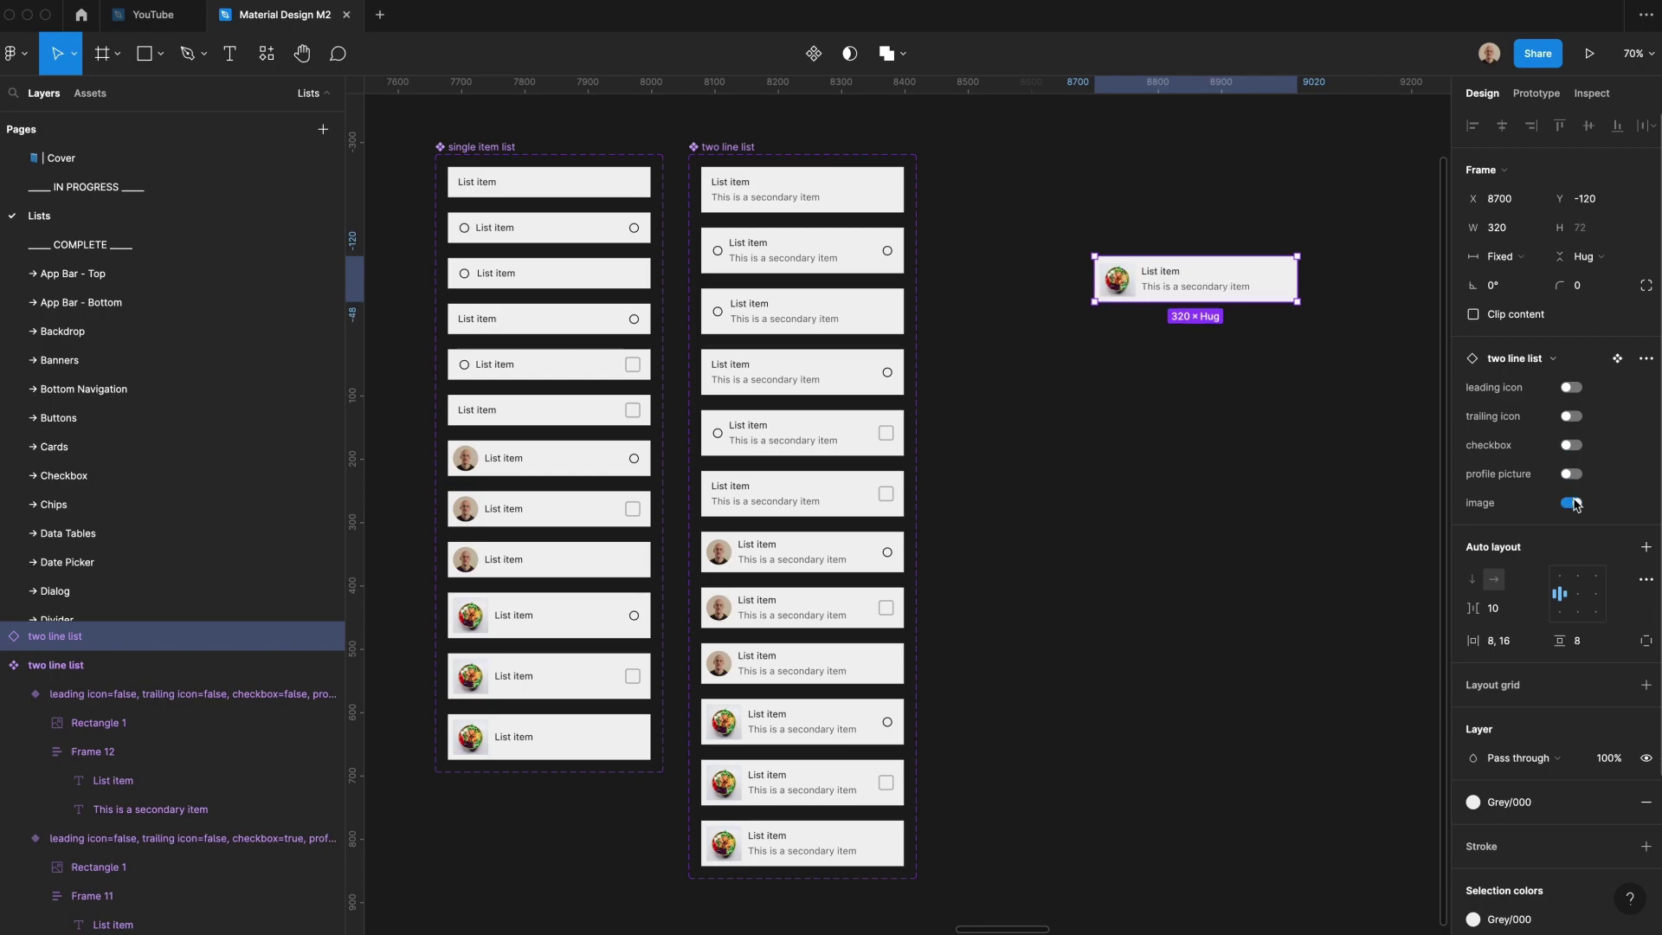
pyautogui.click(1194, 421)
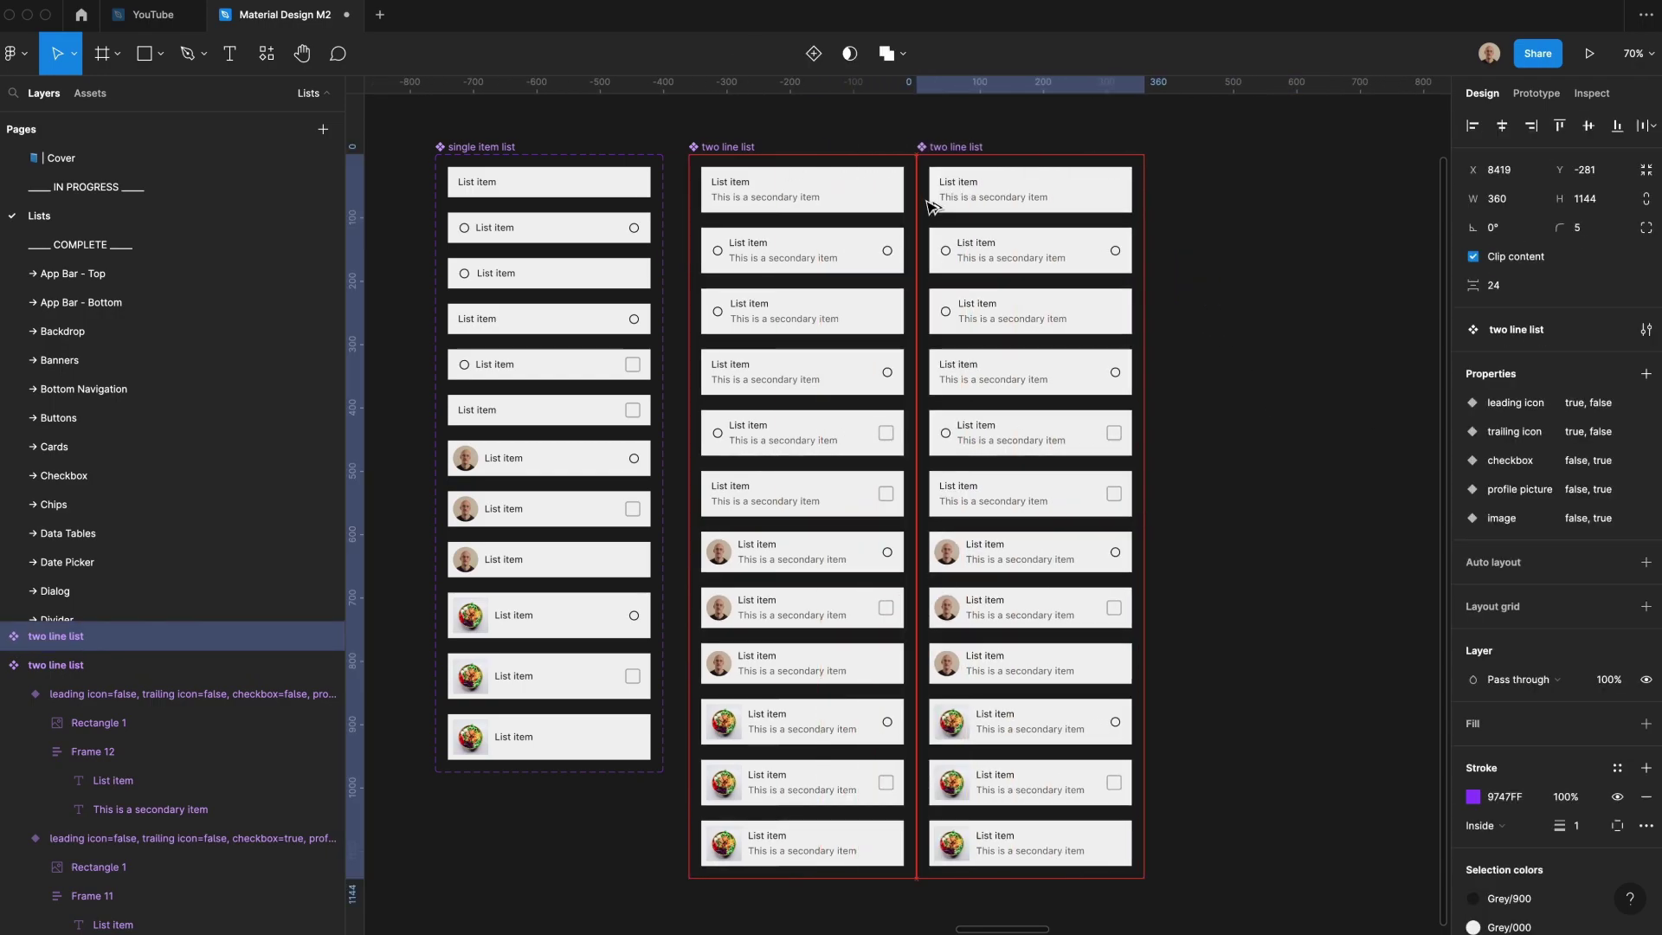
# - Place a duplicate of the two line list set 40 px beside the original and rename it "three line list"
pyautogui.moveTo(931, 208); pyautogui.dragTo(955, 215)
pyautogui.click(957, 147)
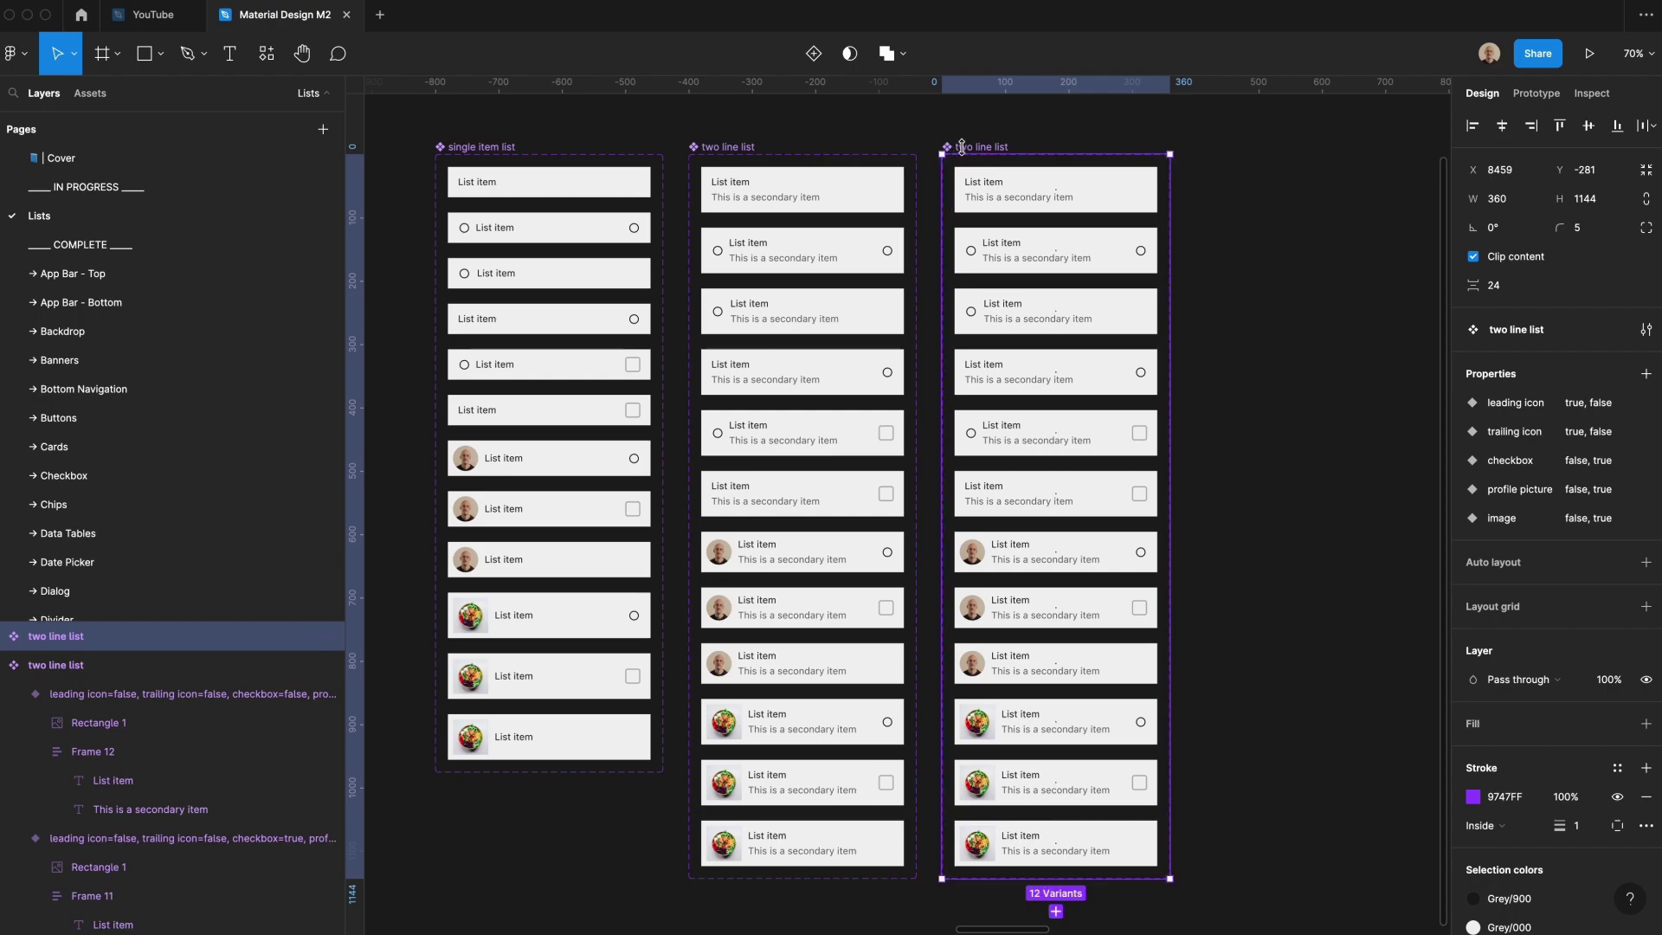
pyautogui.doubleClick(956, 147)
pyautogui.write('three')
pyautogui.click(1227, 217)
# - Duplicate the secondary text in the first three line list variant and change the copy to "This is a tertiary item"
pyautogui.keyDown('super'); pyautogui.click(1061, 199); pyautogui.keyUp('super')
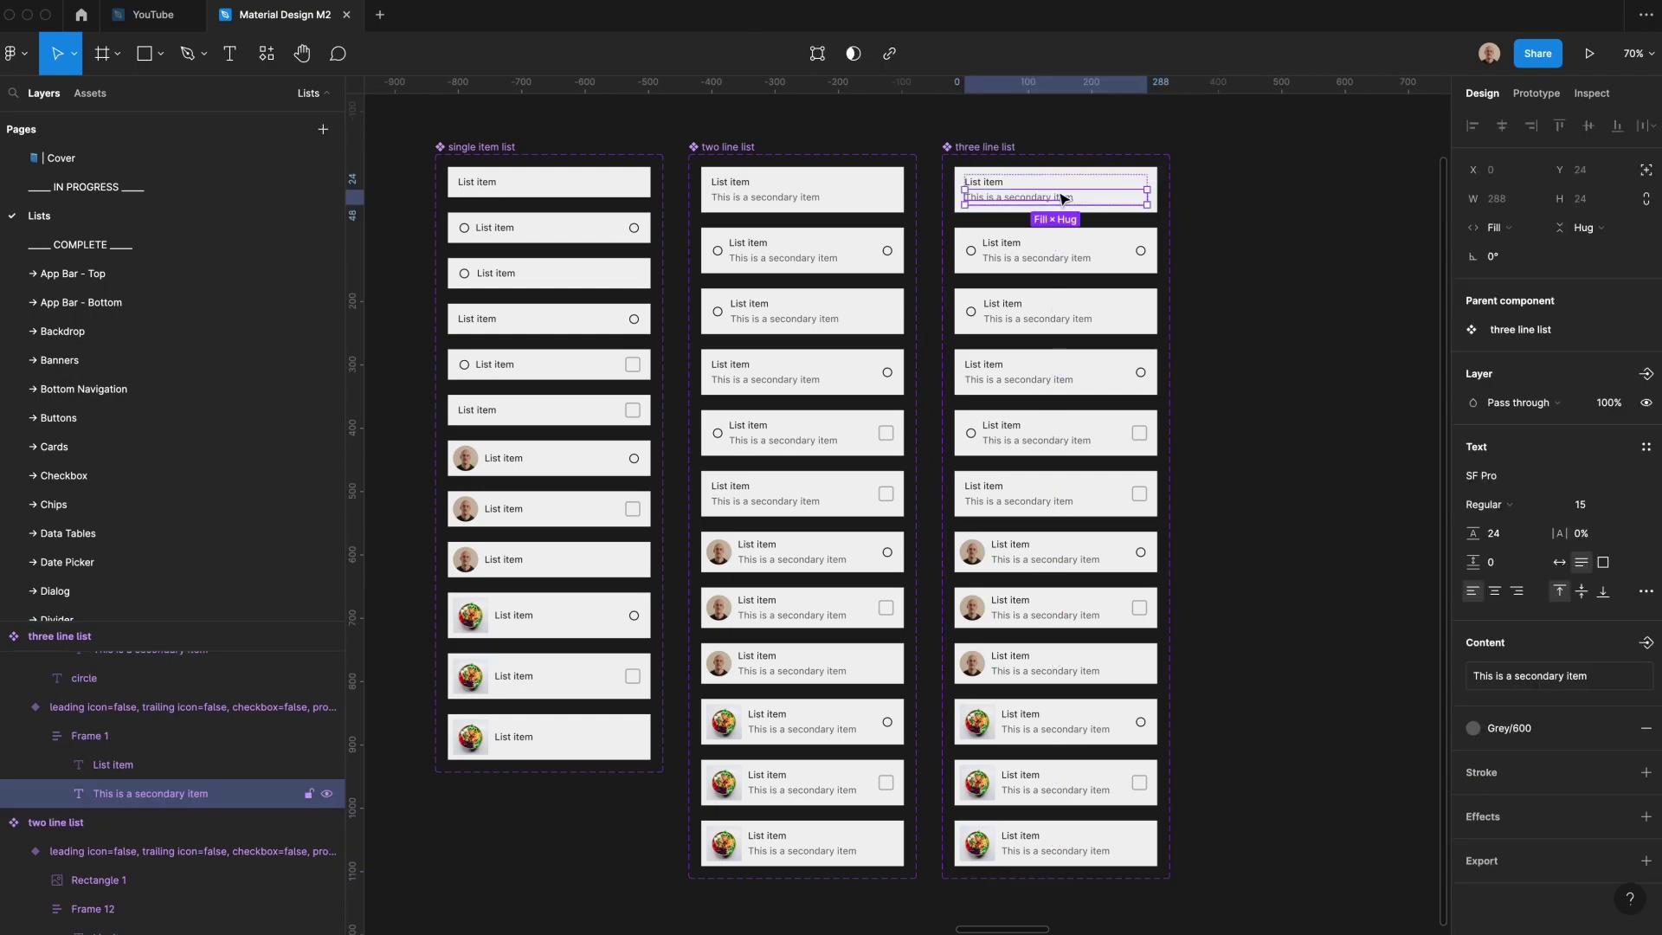
pyautogui.press('super+d')
pyautogui.press('super+z')
pyautogui.press('super+d')
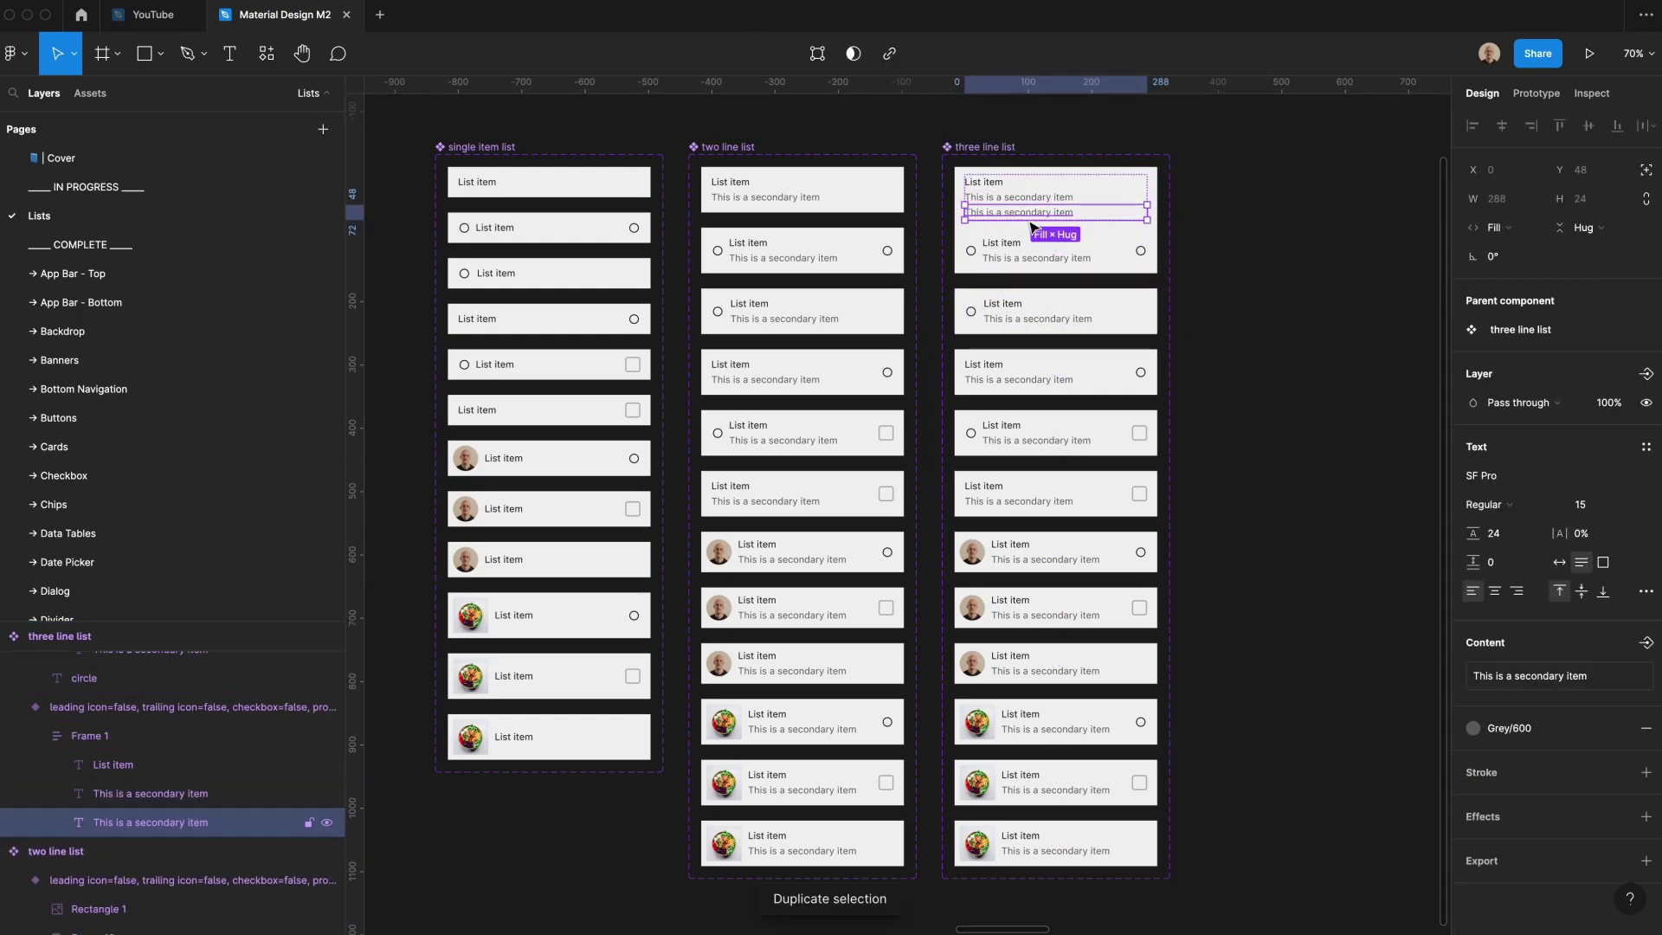
pyautogui.press('Return')
pyautogui.doubleClick(1037, 212)
pyautogui.write('te')
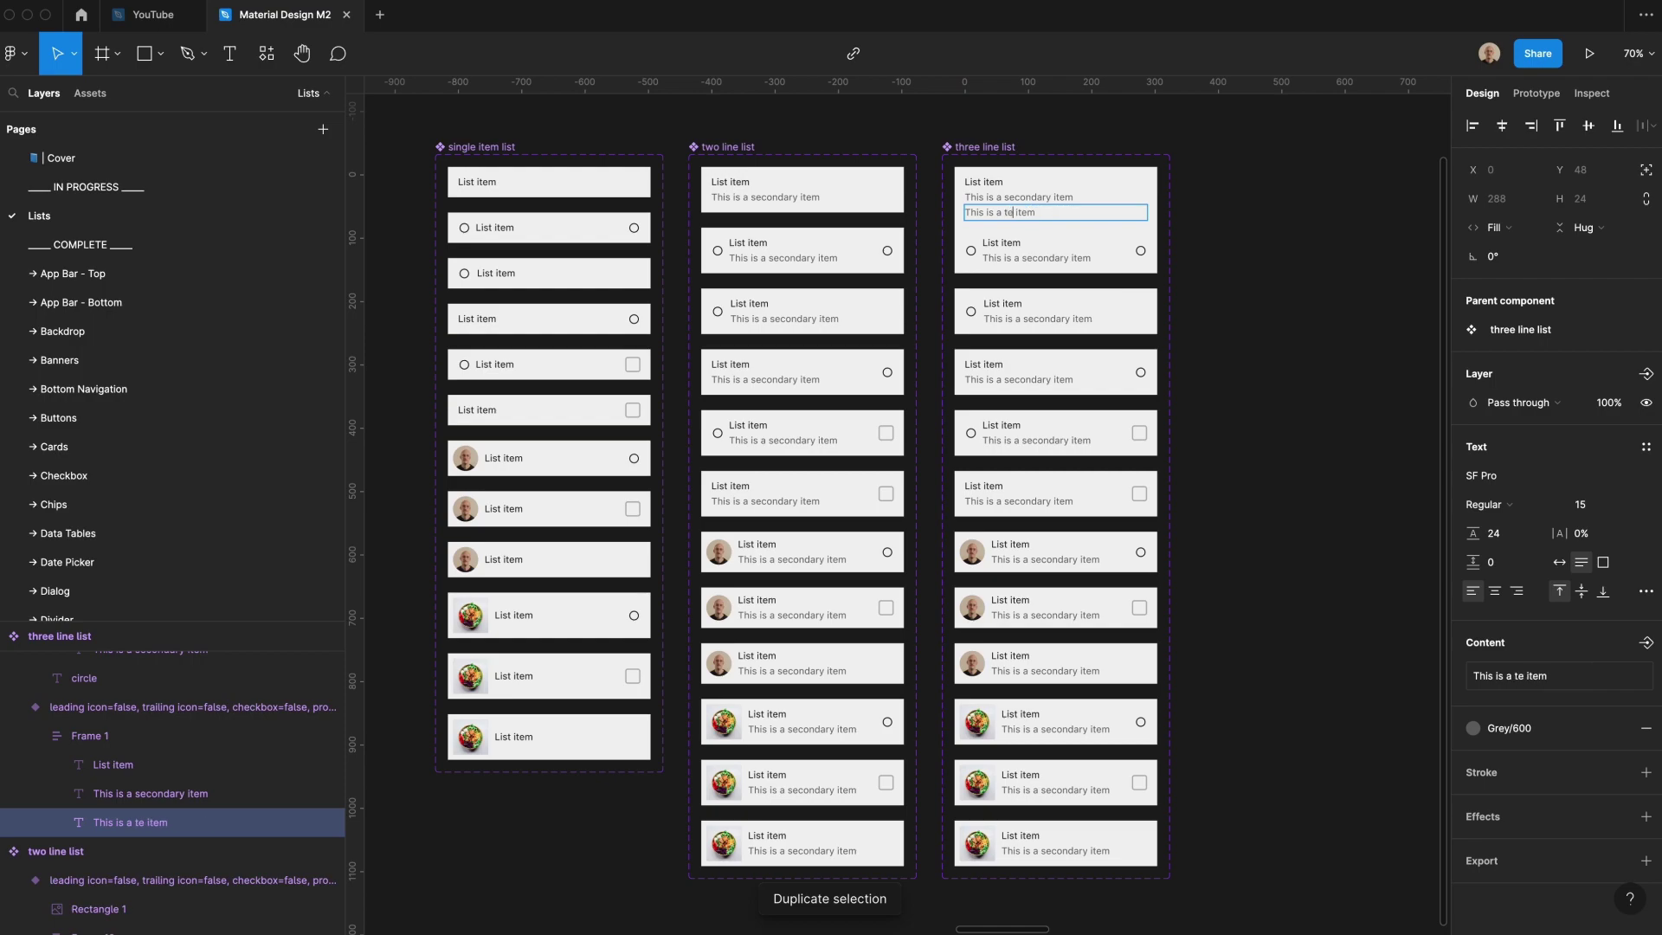
pyautogui.write('rtiary')
pyautogui.press('Escape')
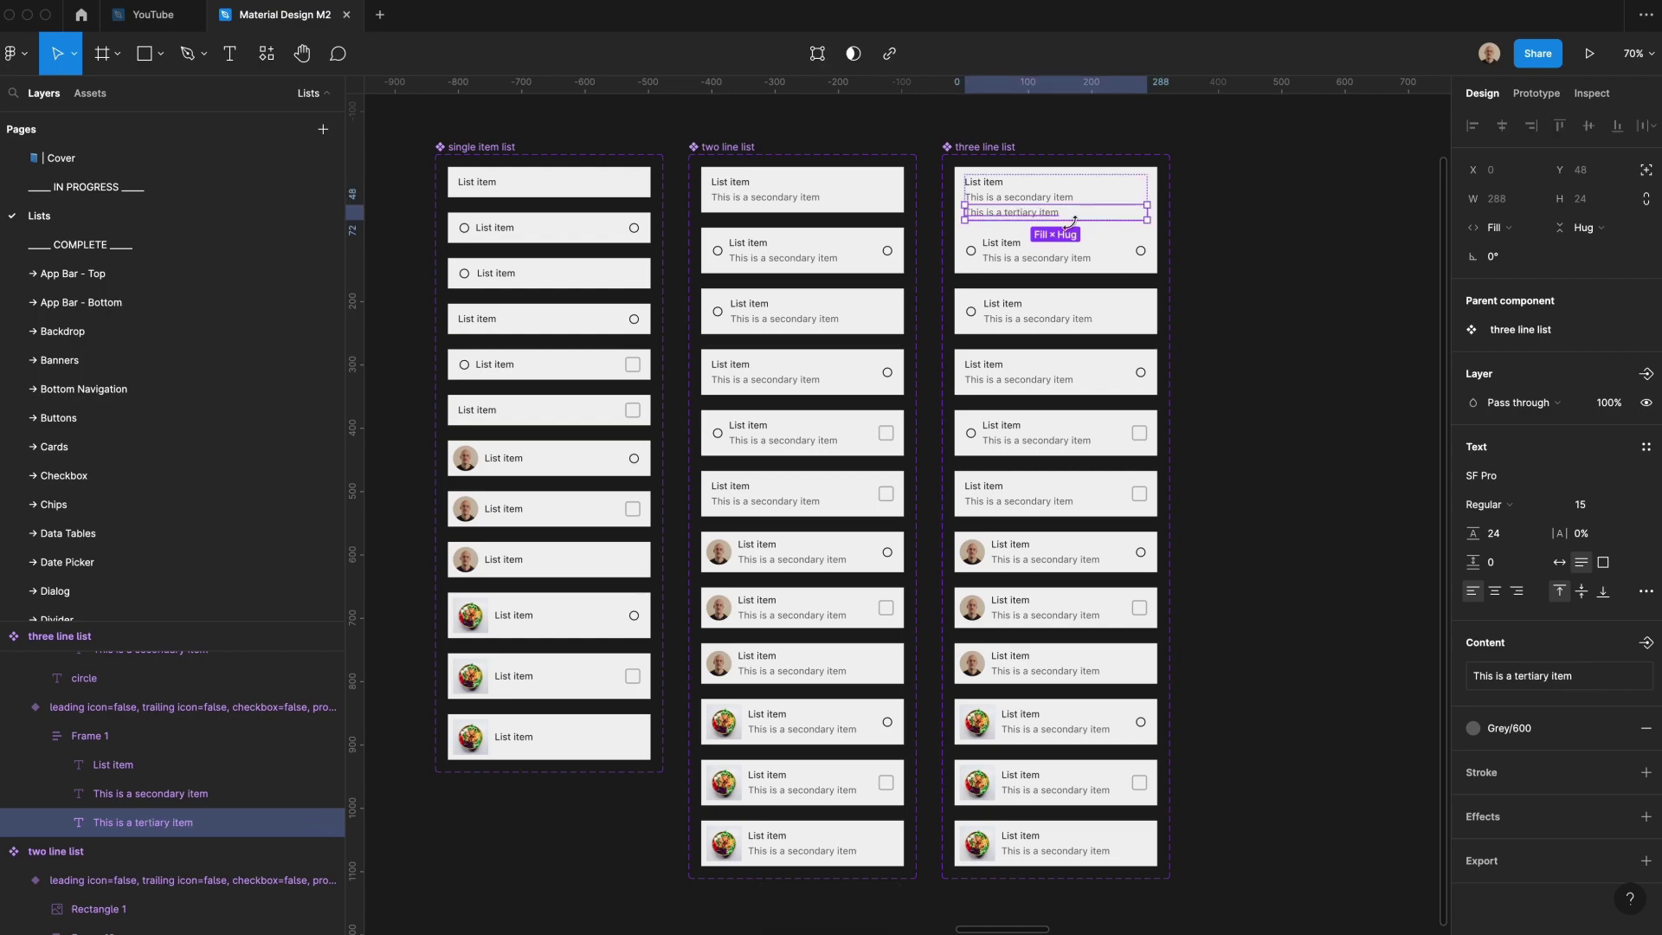
# - Add the text "This is a tertiary item" below the secondary text in the remaining three line list variants
pyautogui.keyDown('super'); pyautogui.click(1036, 259); pyautogui.keyUp('super')
pyautogui.write('This is a tertiary item')
pyautogui.keyDown('super'); pyautogui.click(1055, 319); pyautogui.keyUp('super')
pyautogui.write('This is a tertiary item')
pyautogui.keyDown('super'); pyautogui.click(1052, 380); pyautogui.keyUp('super')
pyautogui.write('This is a tertiary item')
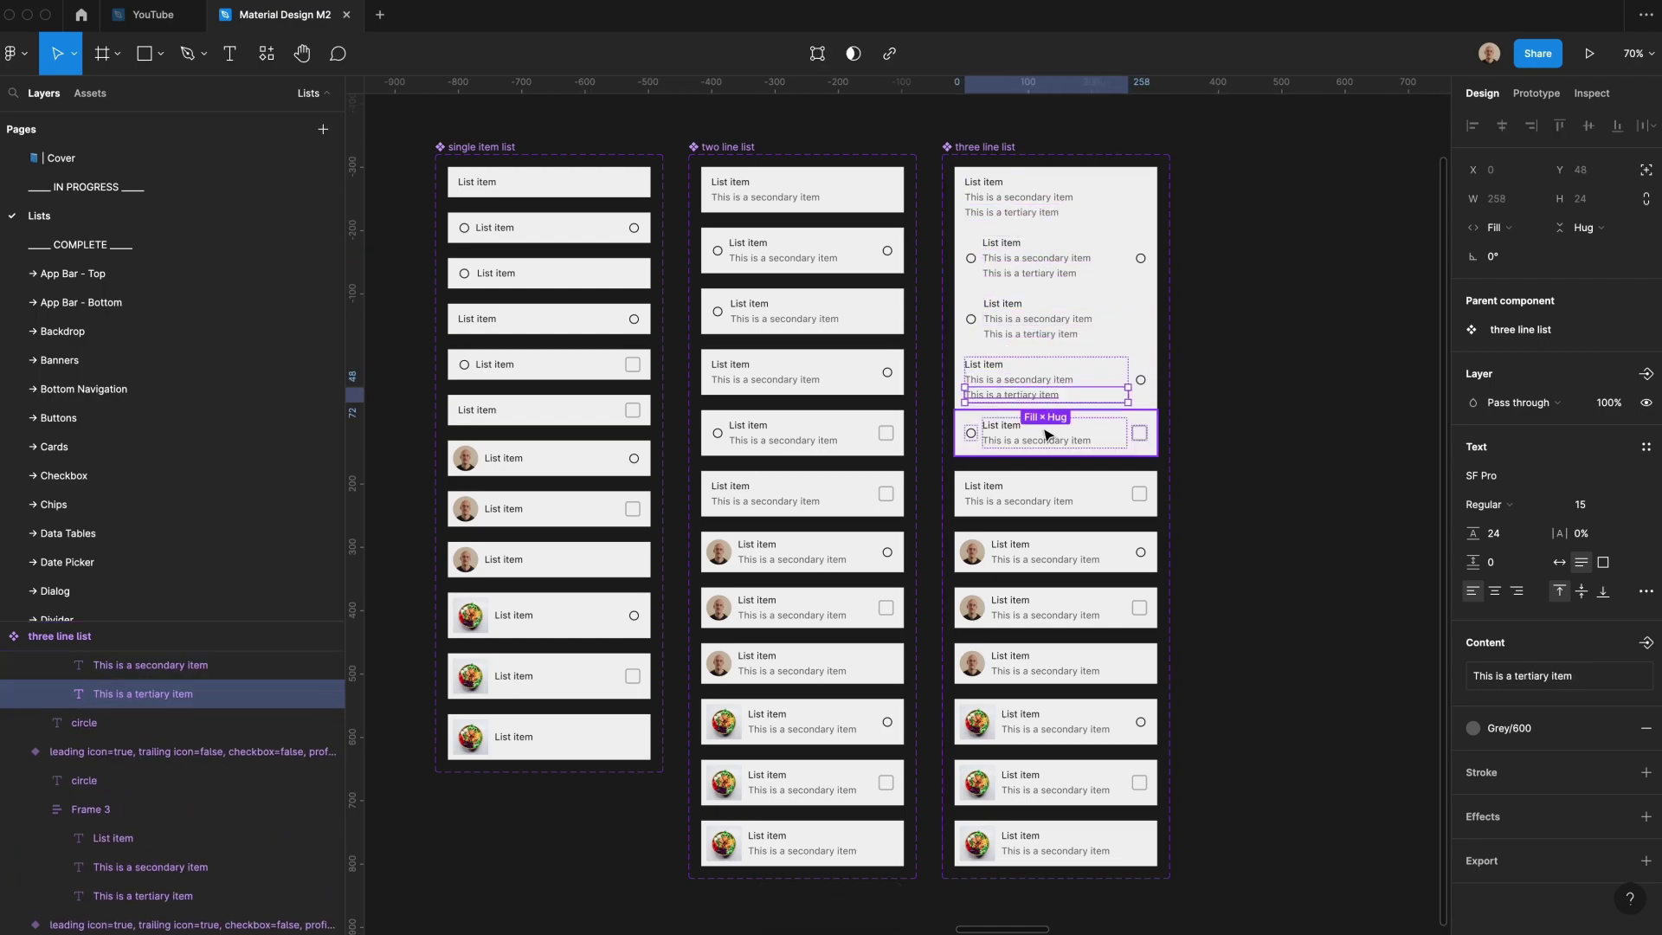
pyautogui.keyDown('super'); pyautogui.click(1046, 439); pyautogui.keyUp('super')
pyautogui.write('This is a tertiary item')
pyautogui.keyDown('super'); pyautogui.click(1024, 503); pyautogui.keyUp('super')
pyautogui.write('This is a tertiary item')
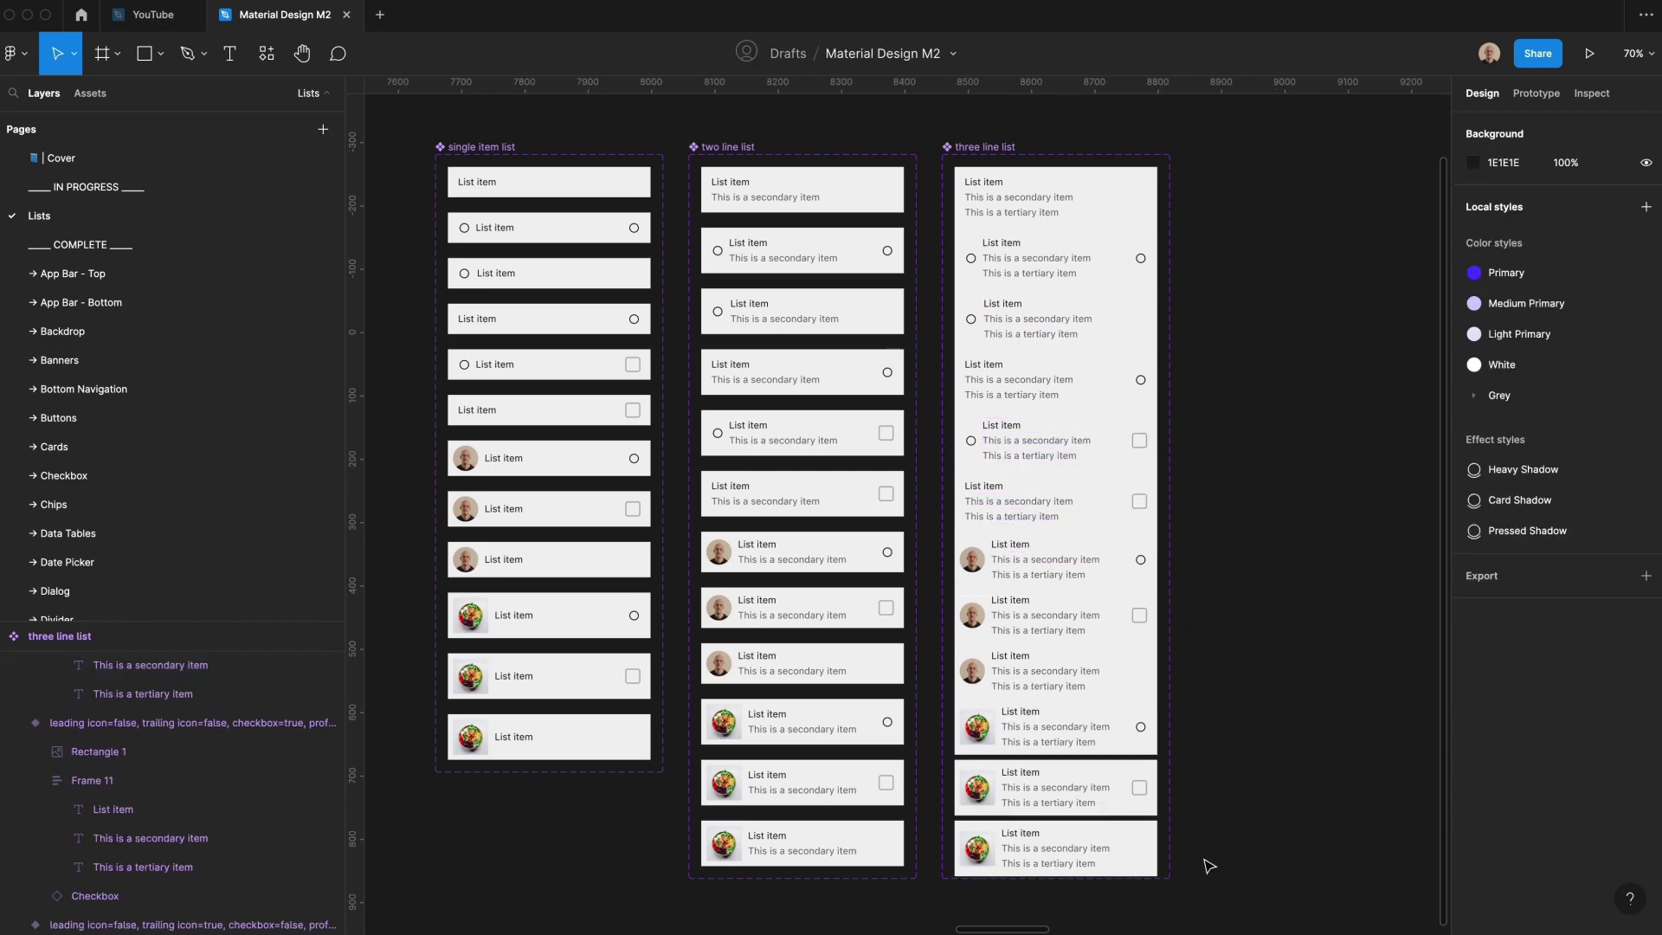
# - Tidy up all the three line list variants and set their vertical spacing to 24
pyautogui.moveTo(1209, 866); pyautogui.dragTo(1229, 216)
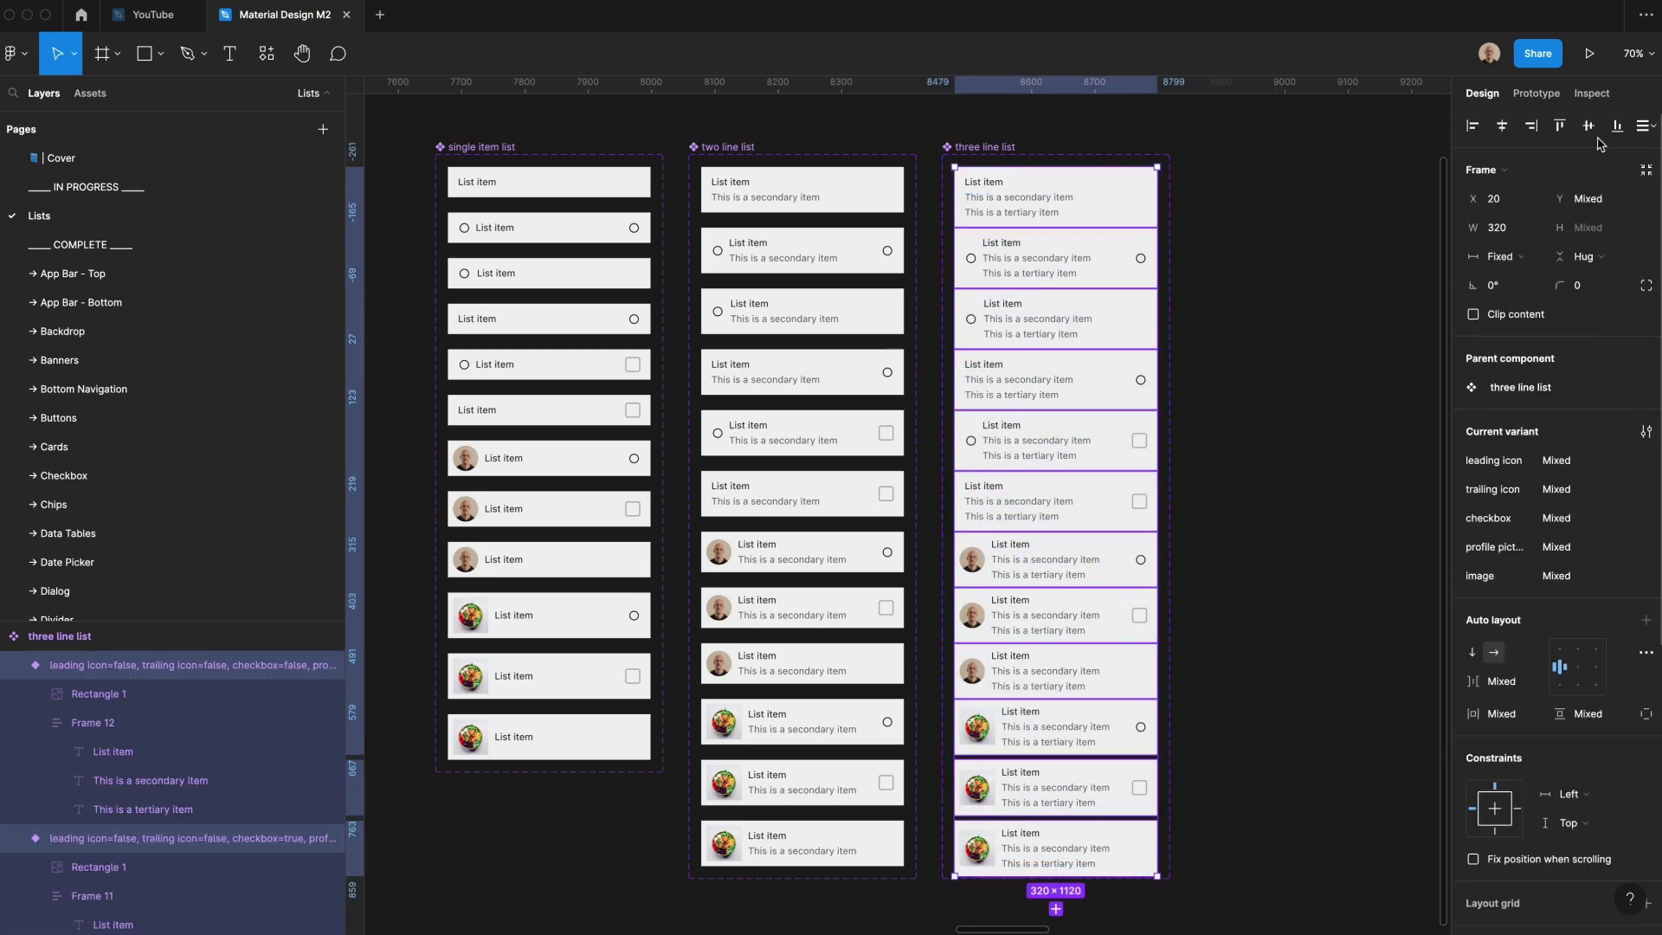
pyautogui.click(1645, 125)
pyautogui.click(1502, 183)
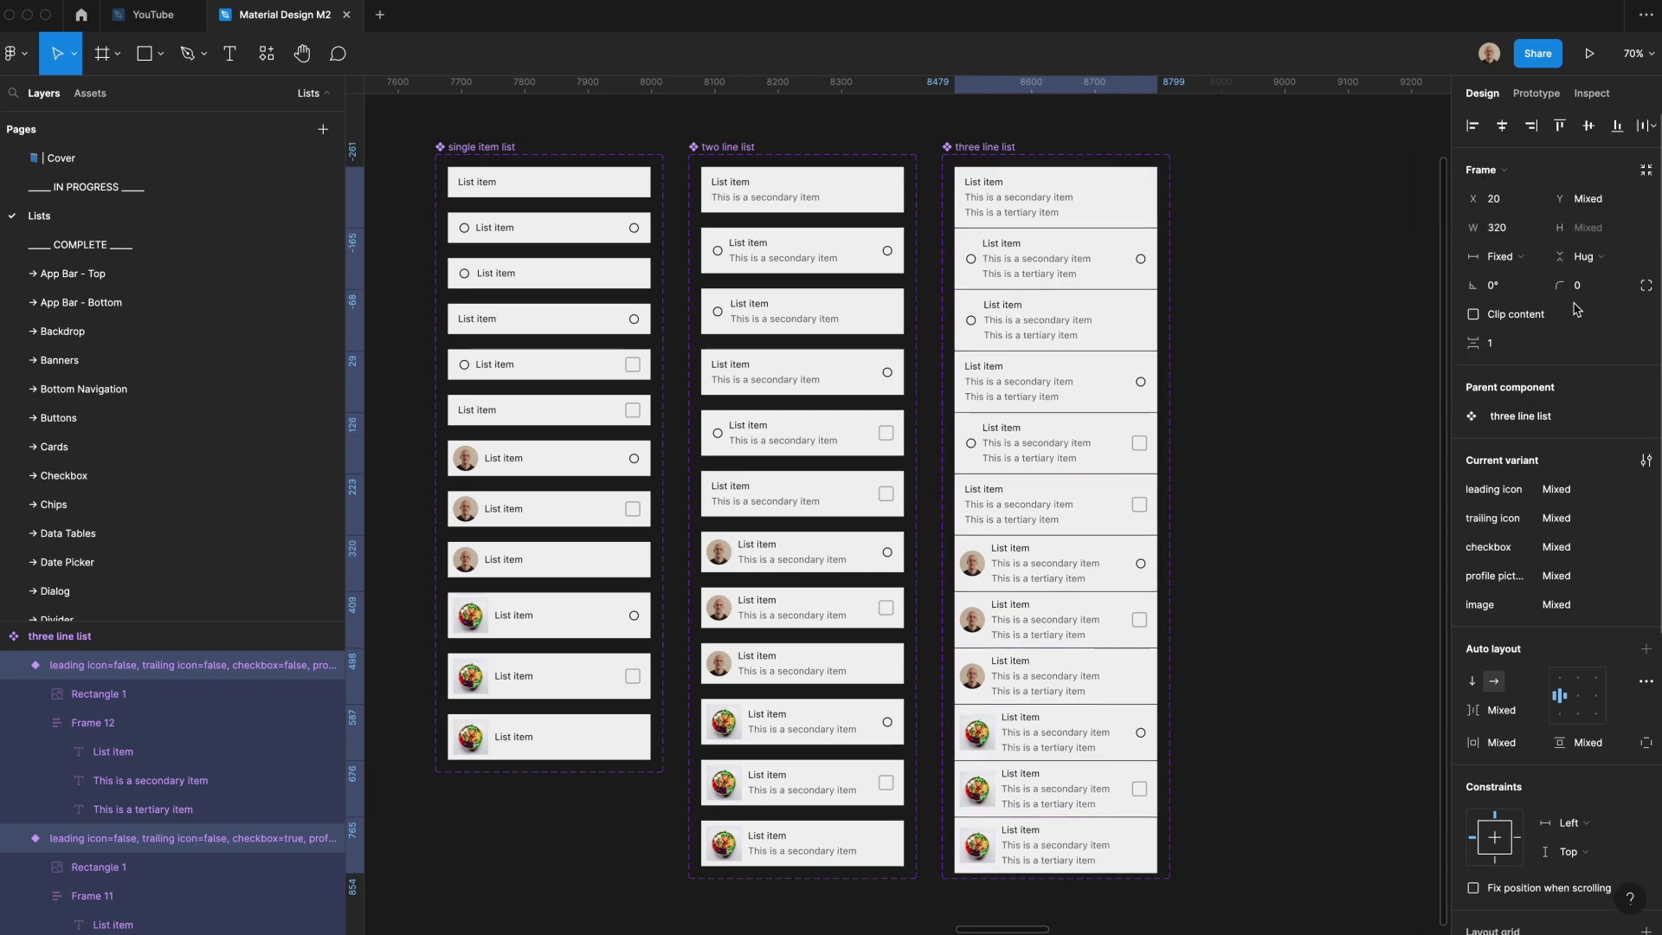
pyautogui.click(1495, 343)
pyautogui.write('22')
pyautogui.press('Return')
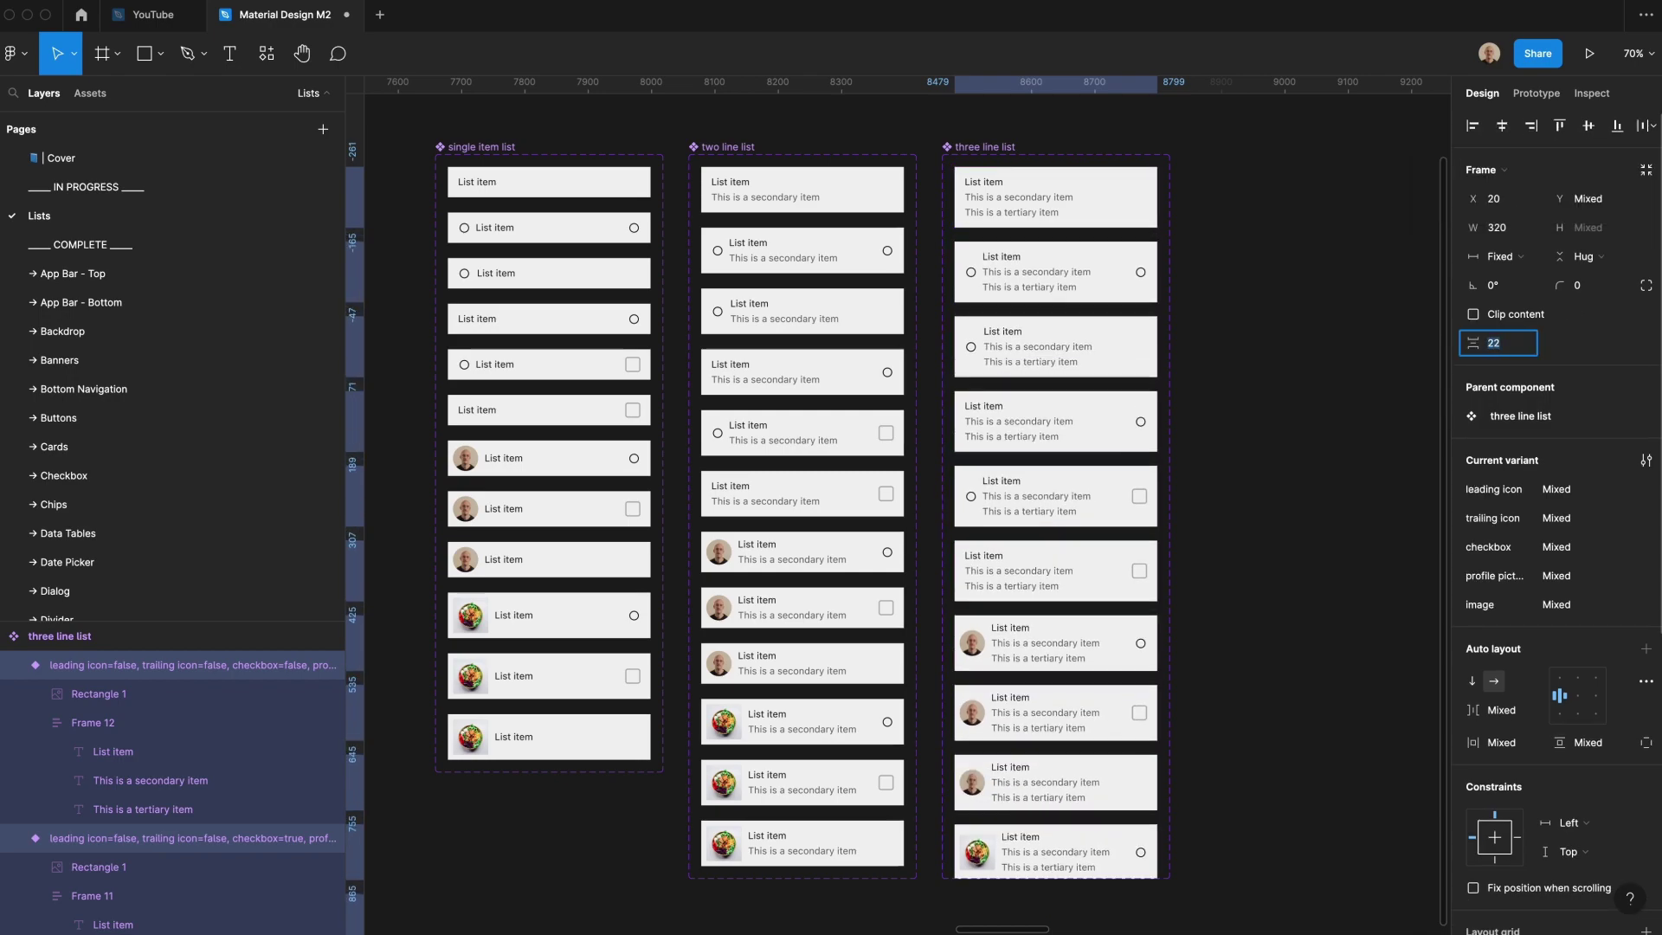
pyautogui.press('Up')
pyautogui.press('Up')
pyautogui.click(995, 137)
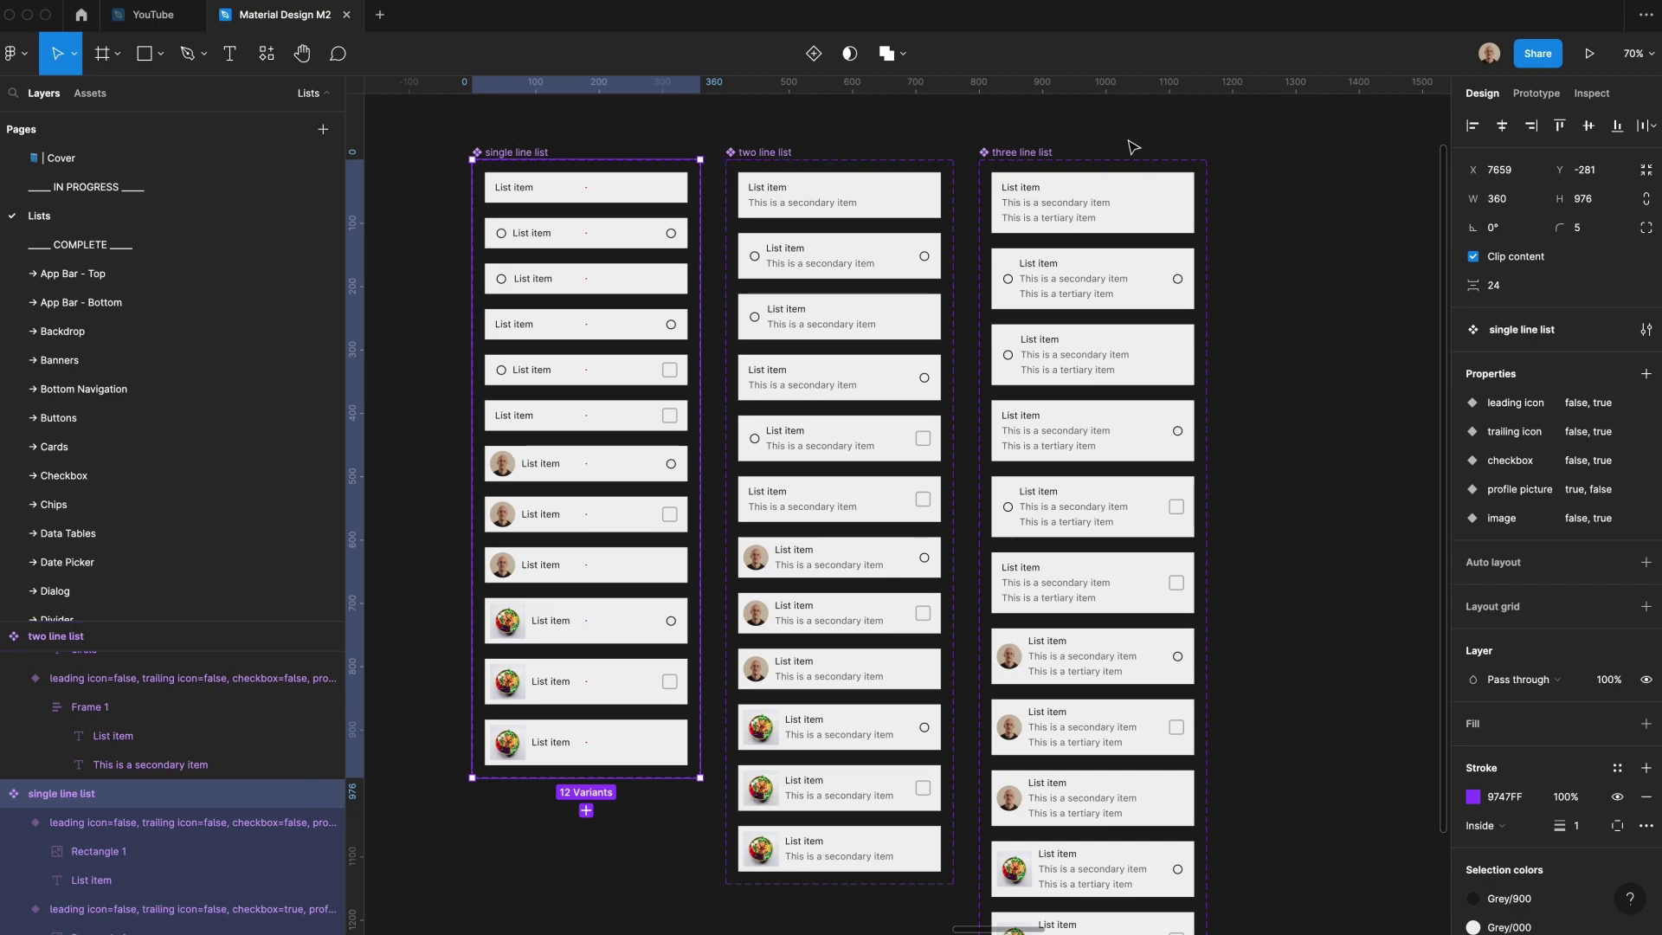
# - Place a test instance of the three line list outside the set and toggle its leading icon, trailing icon, checkbox, profile picture and image properties
pyautogui.click(1220, 287)
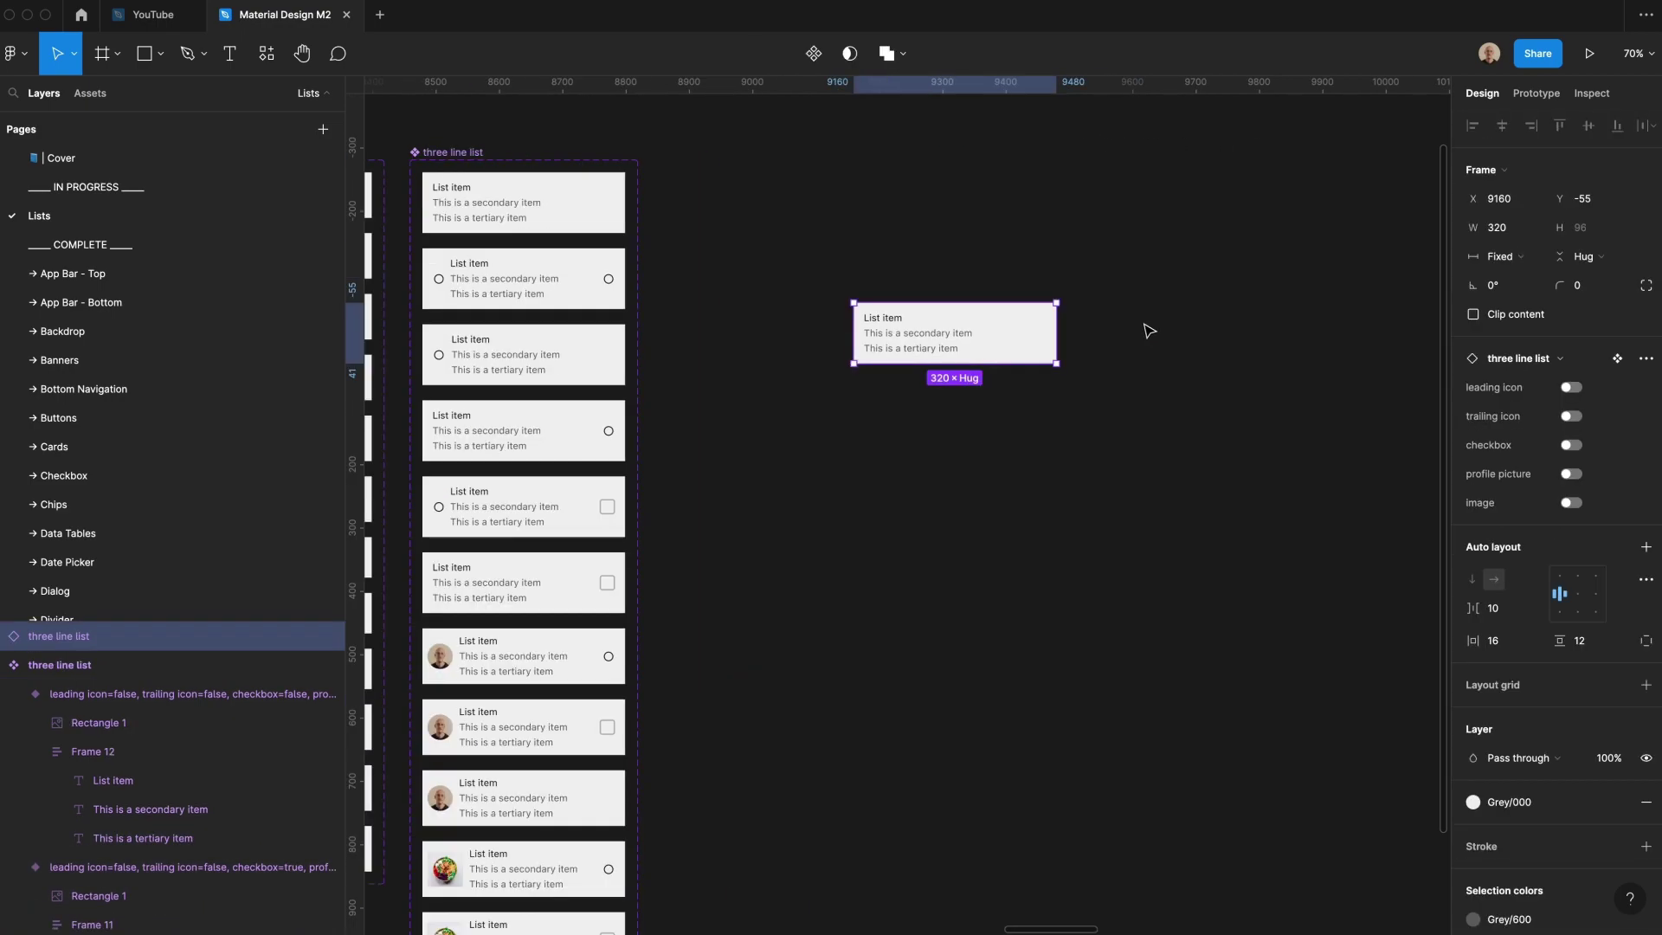
pyautogui.moveTo(911, 329); pyautogui.dragTo(933, 398)
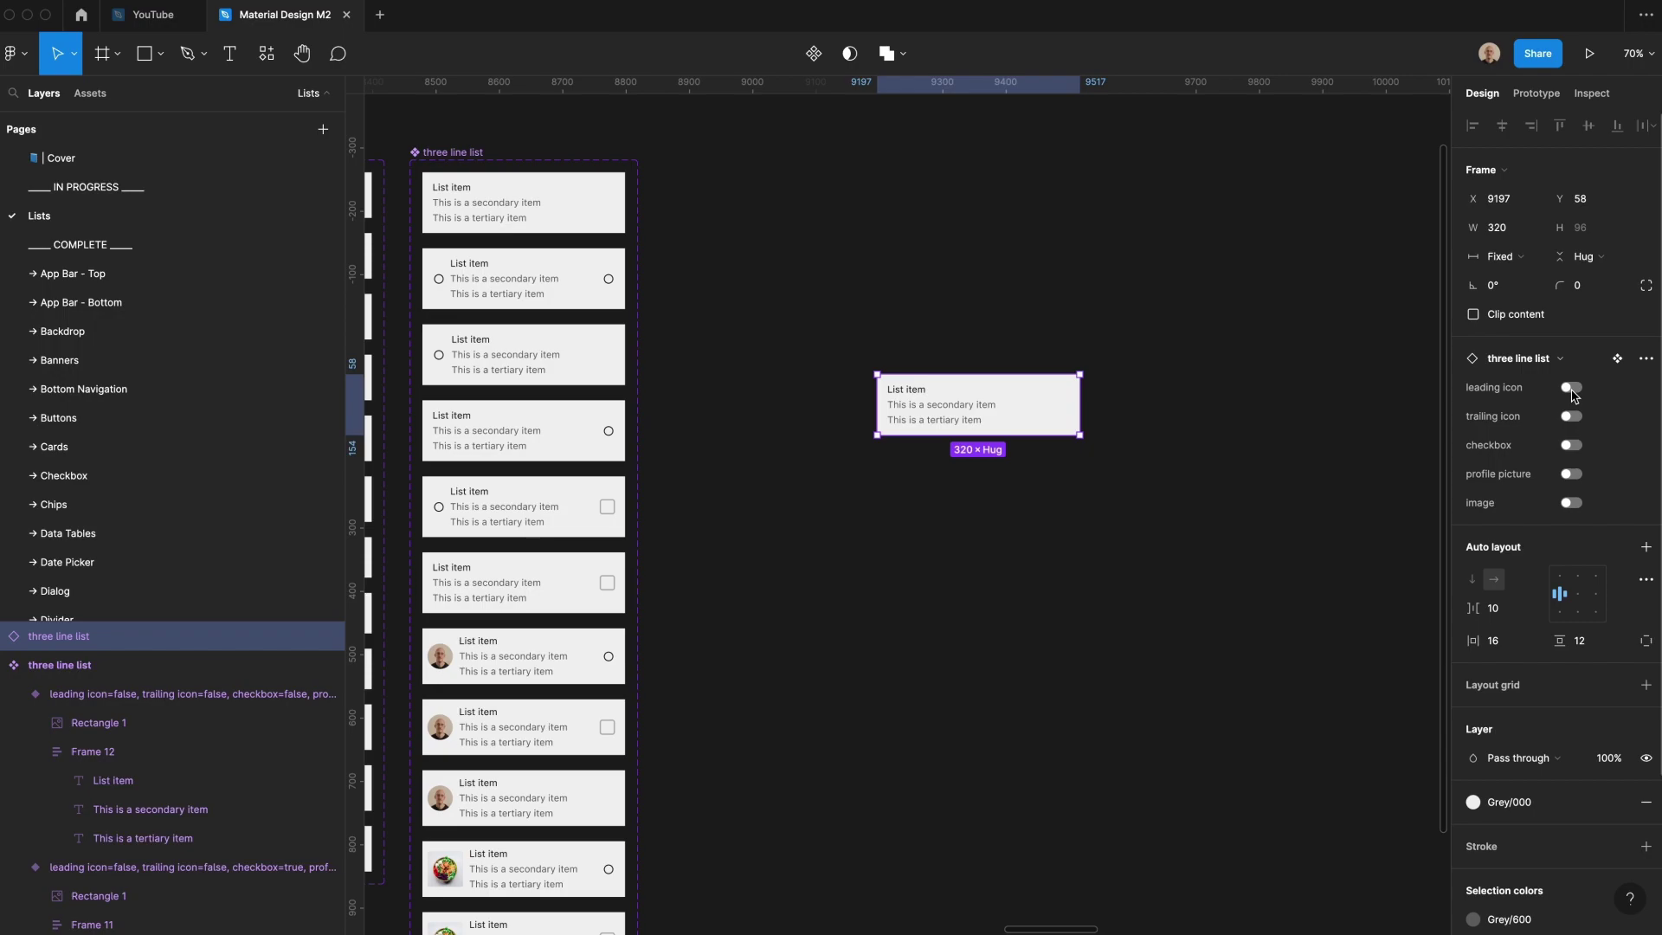
pyautogui.click(1572, 417)
pyautogui.click(1572, 417)
pyautogui.click(1573, 417)
pyautogui.click(1572, 388)
pyautogui.click(1571, 445)
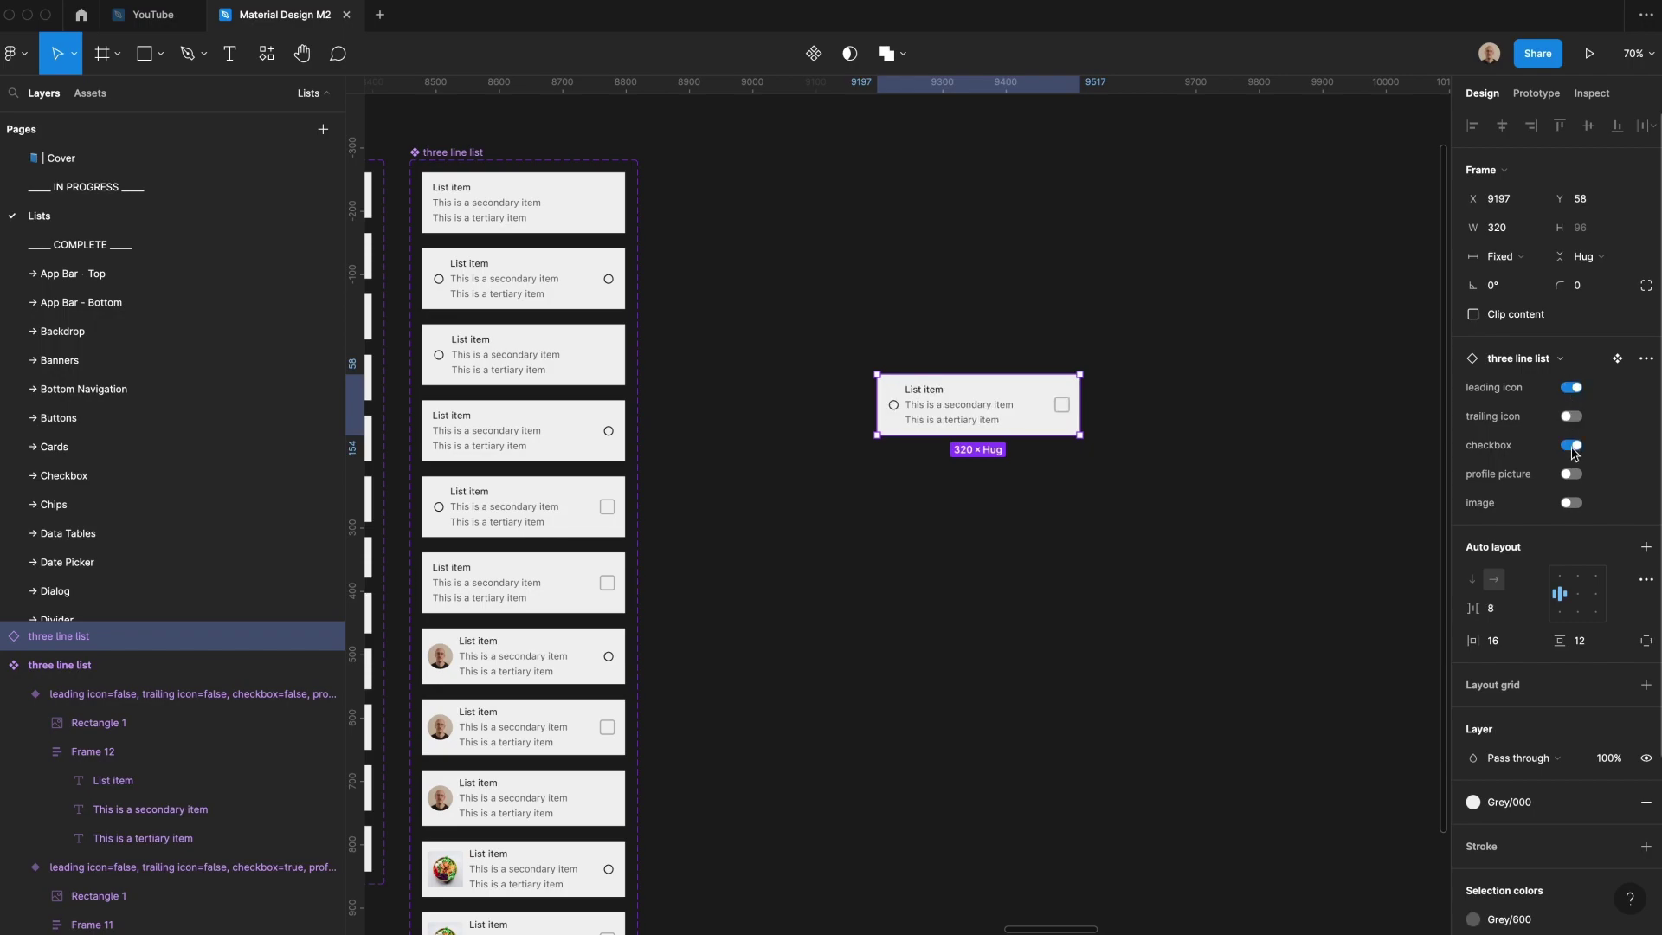
pyautogui.click(1571, 474)
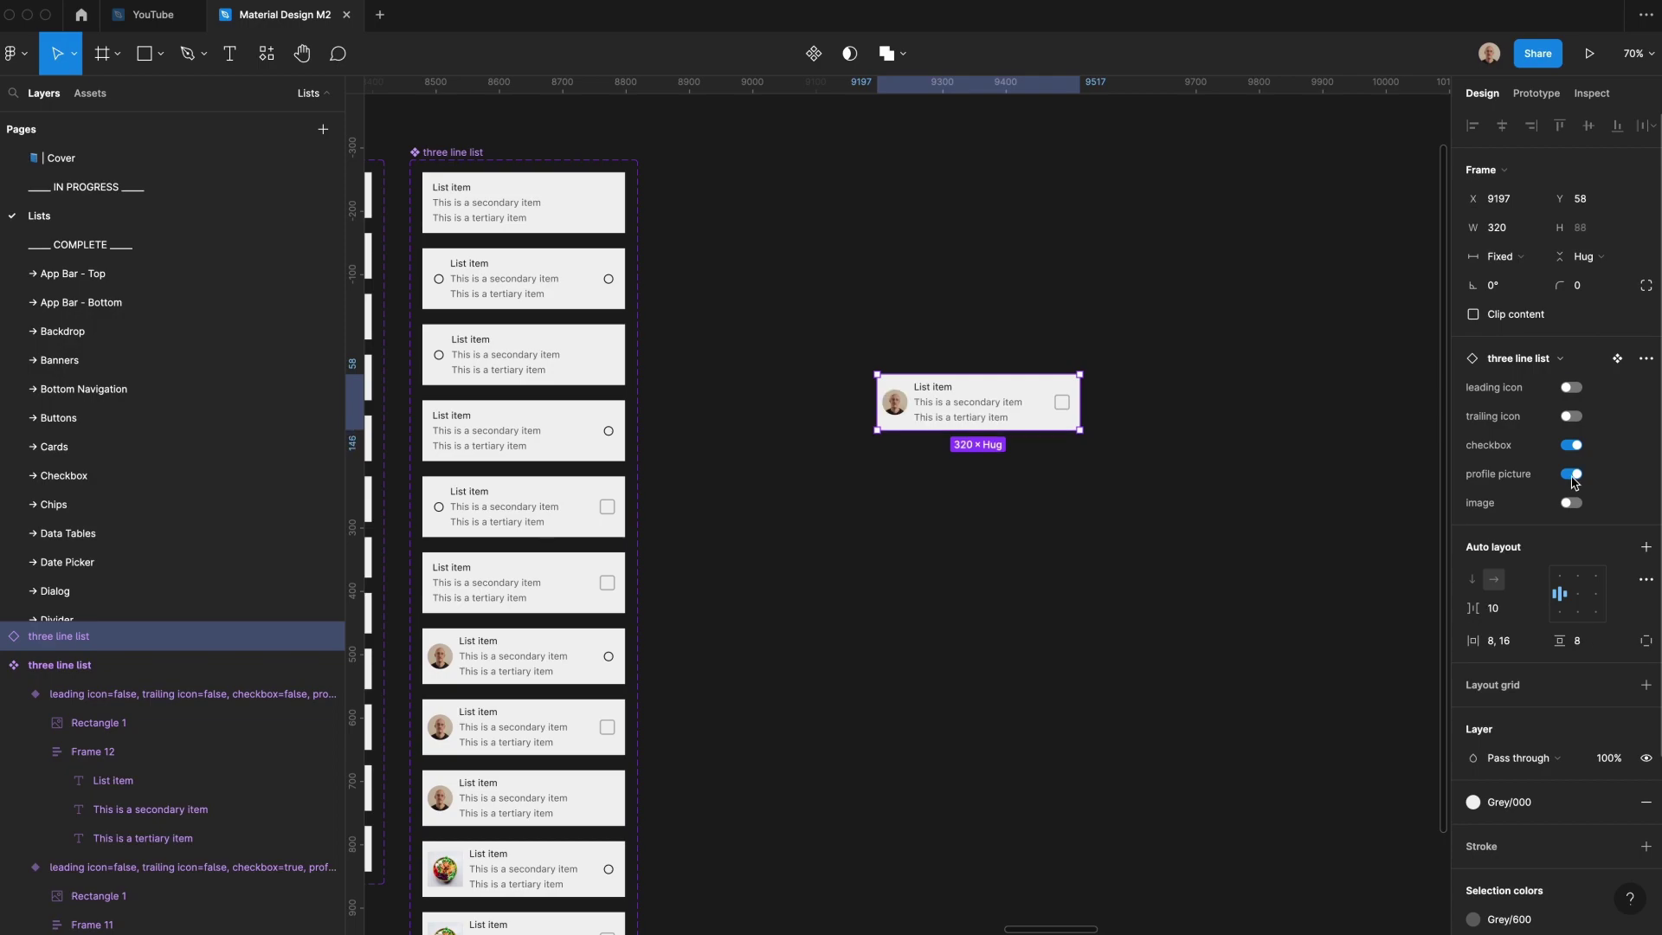
pyautogui.click(1571, 503)
pyautogui.click(1116, 508)
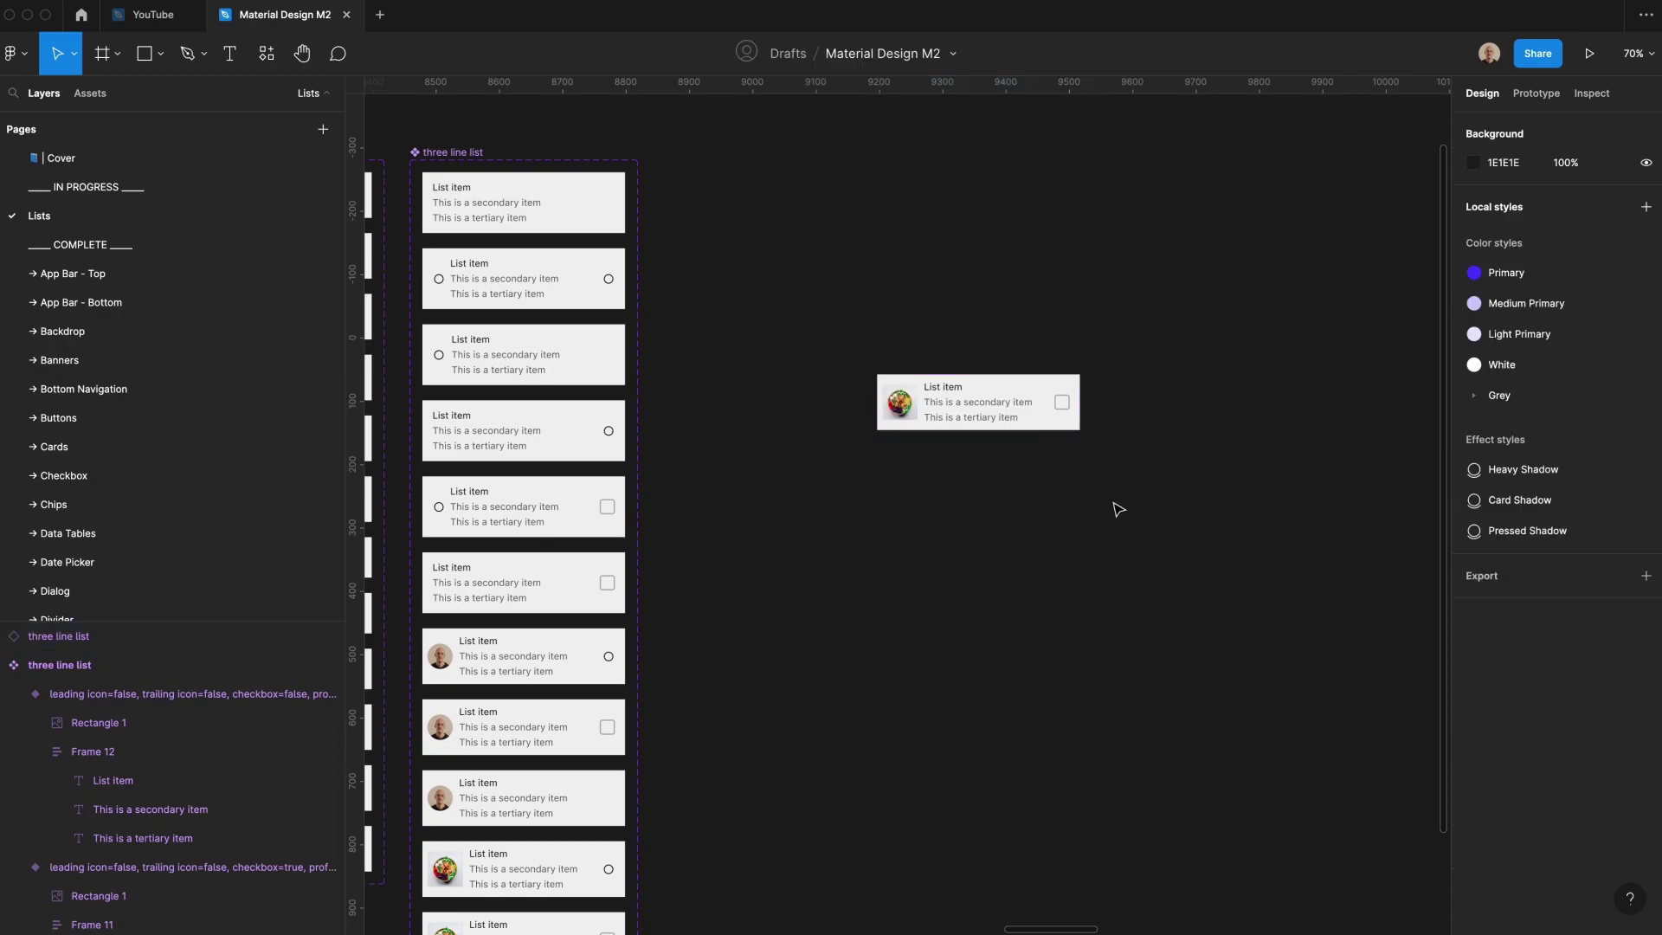